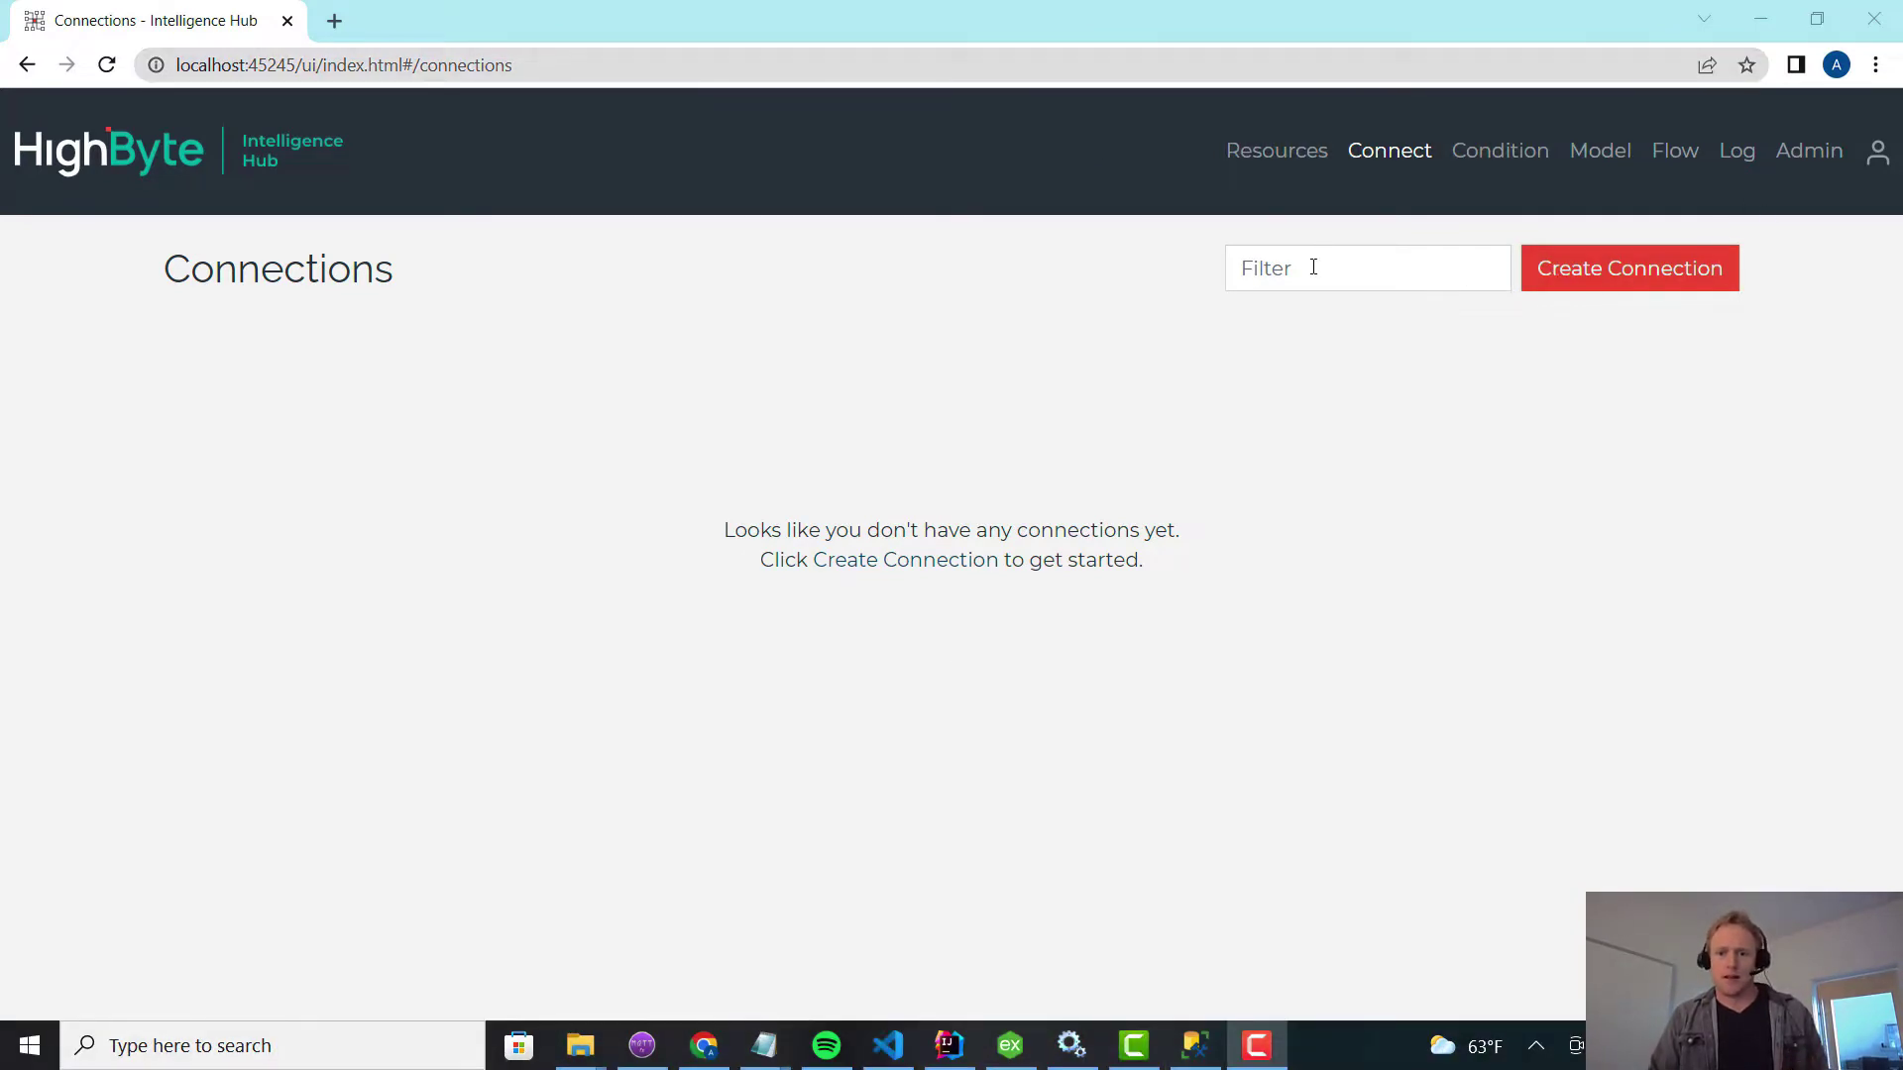
Filter the connections list for 'osisoft'.
click(1313, 268)
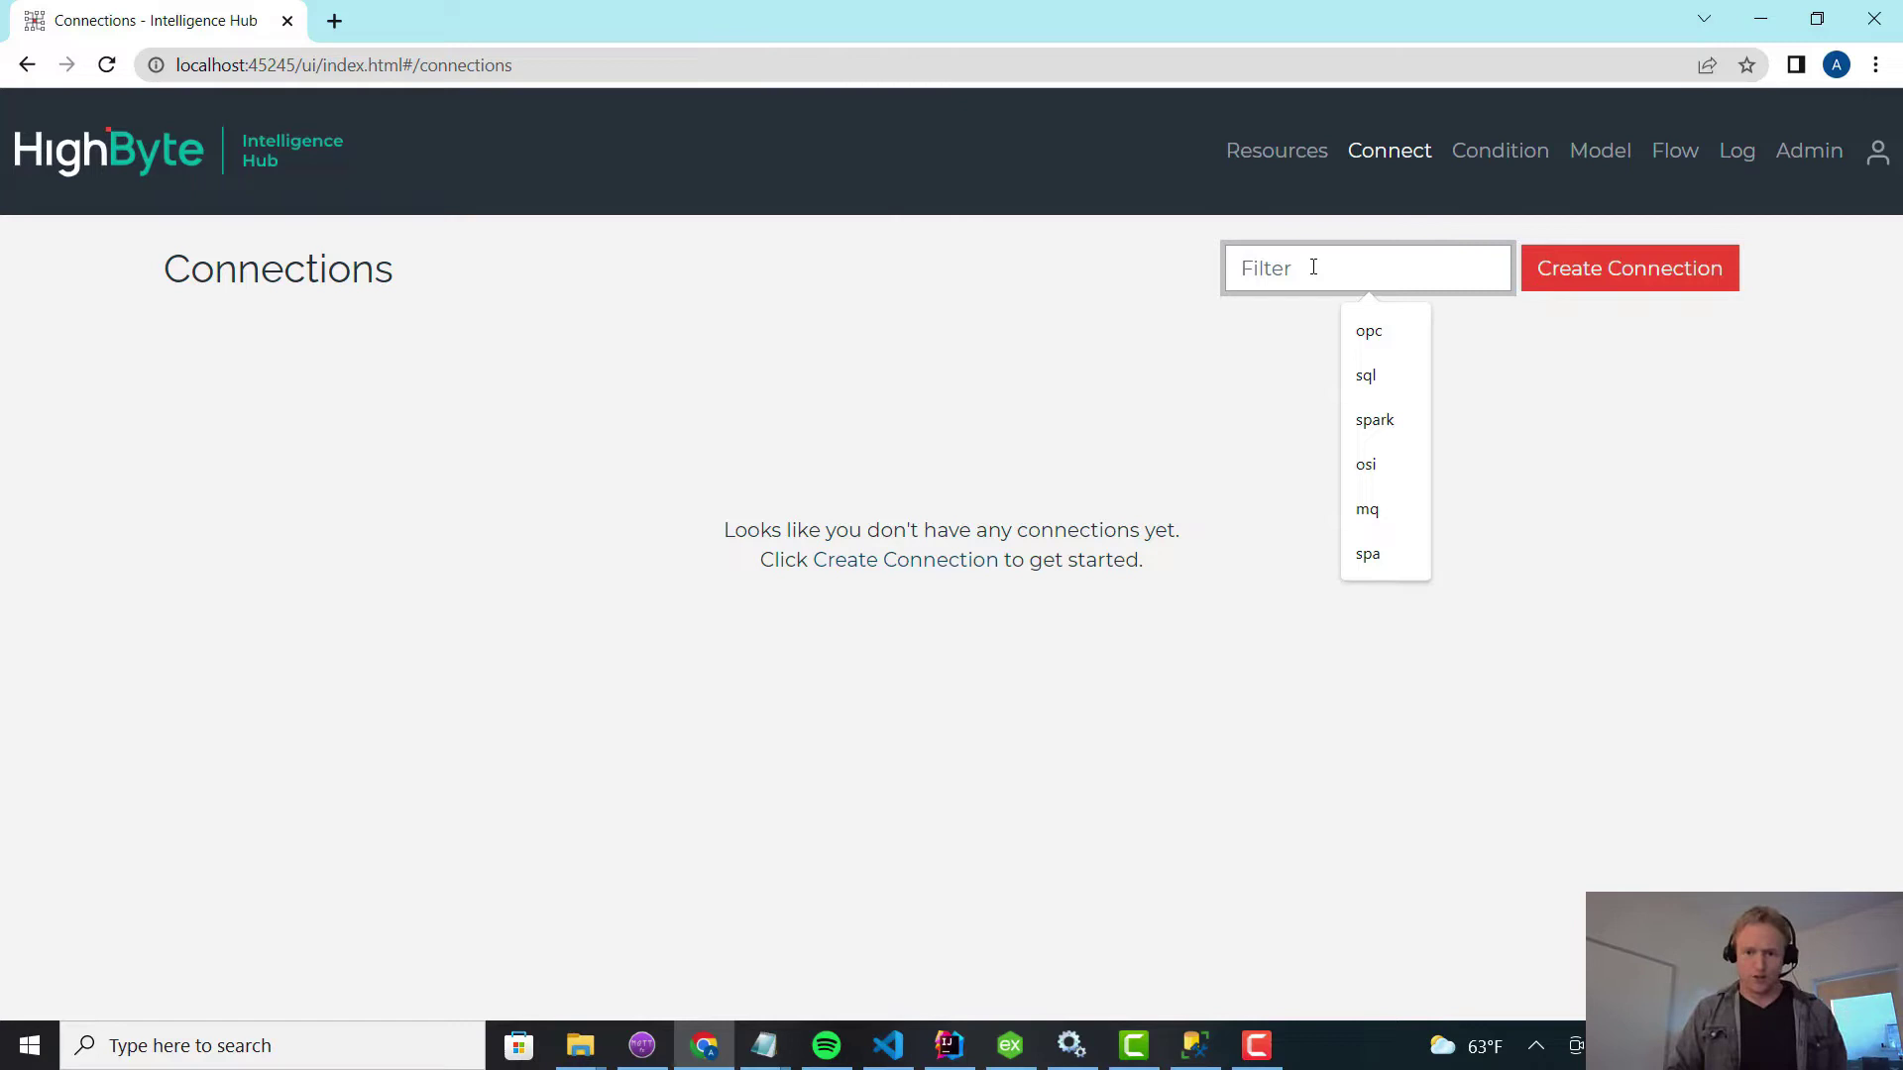
text(osisof)
key(BackSpace)
key(BackSpace)
key(BackSpace)
key(BackSpace)
key(BackSpace)
key(BackSpace)
text(os)
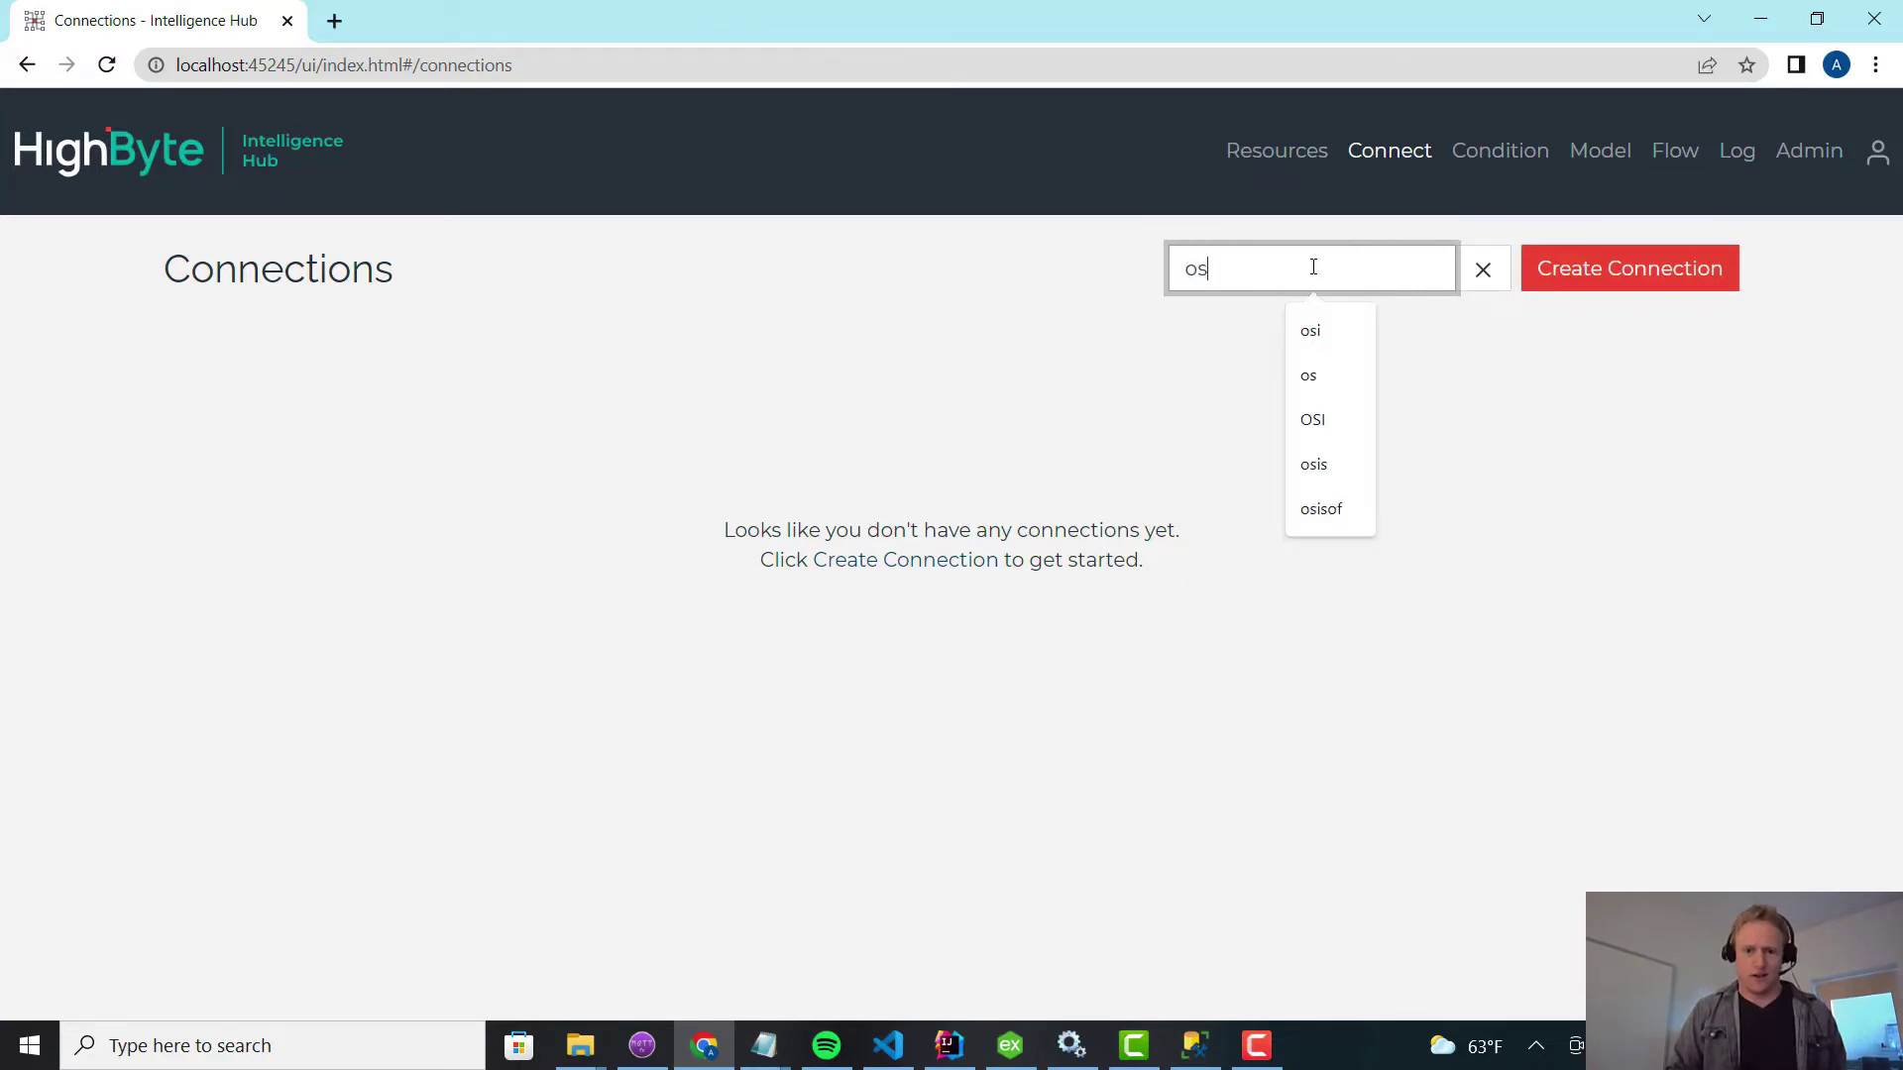
text(isoft)
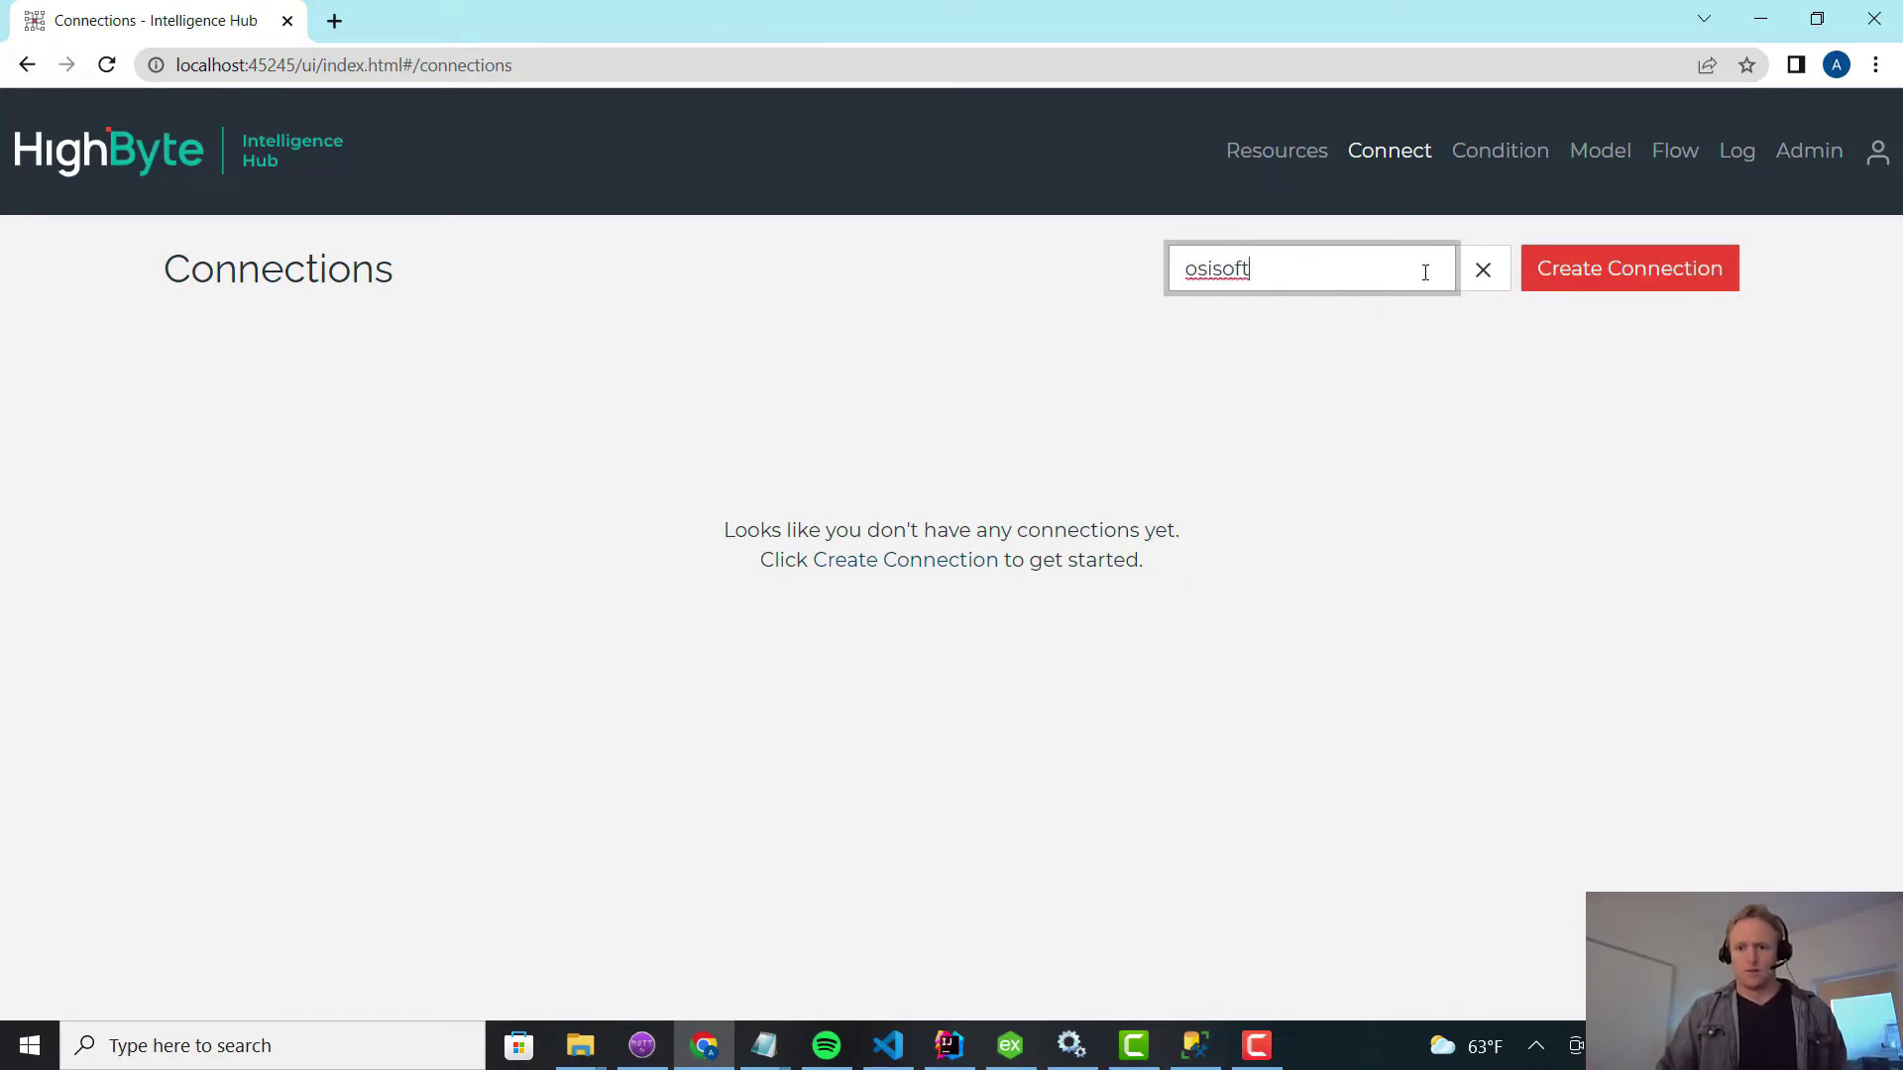
Start a new connection named osisoft using the PI System protocol.
click(1609, 267)
click(1037, 384)
text(osisoft)
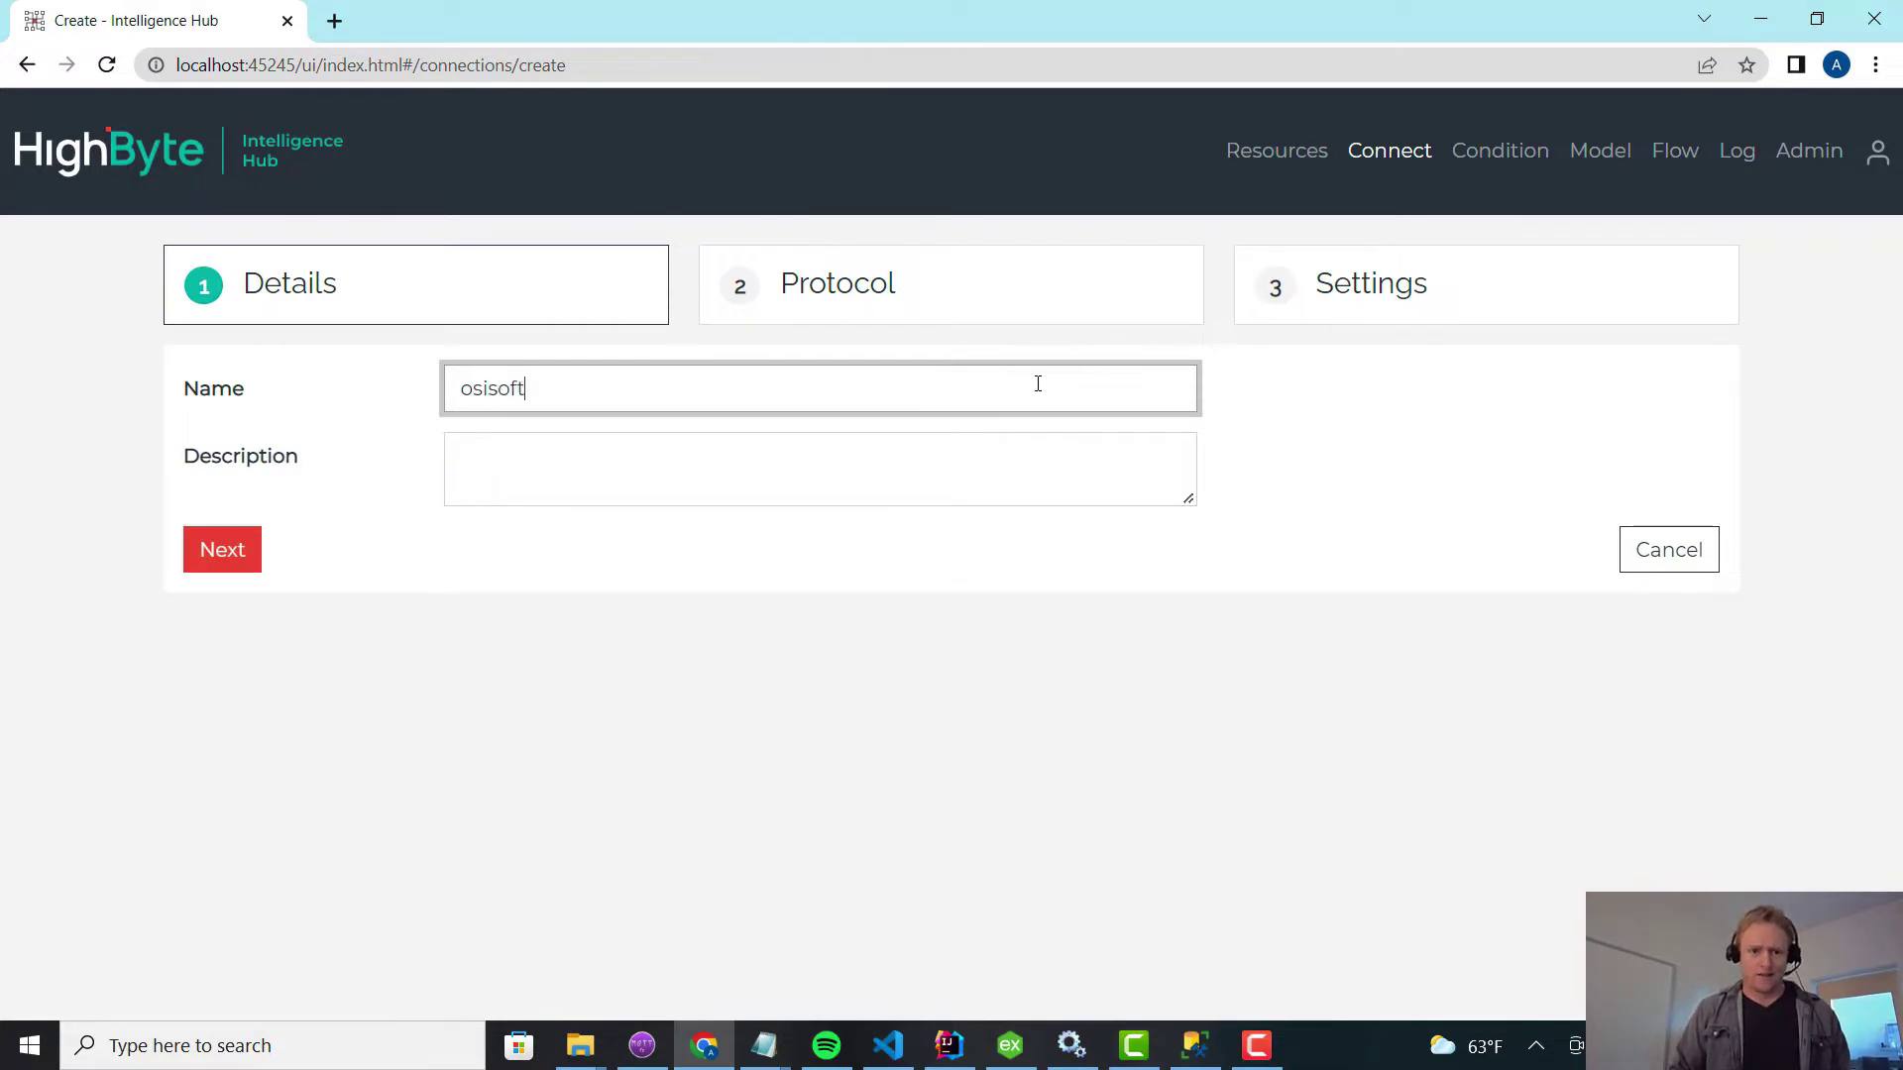
key(Return)
click(1038, 388)
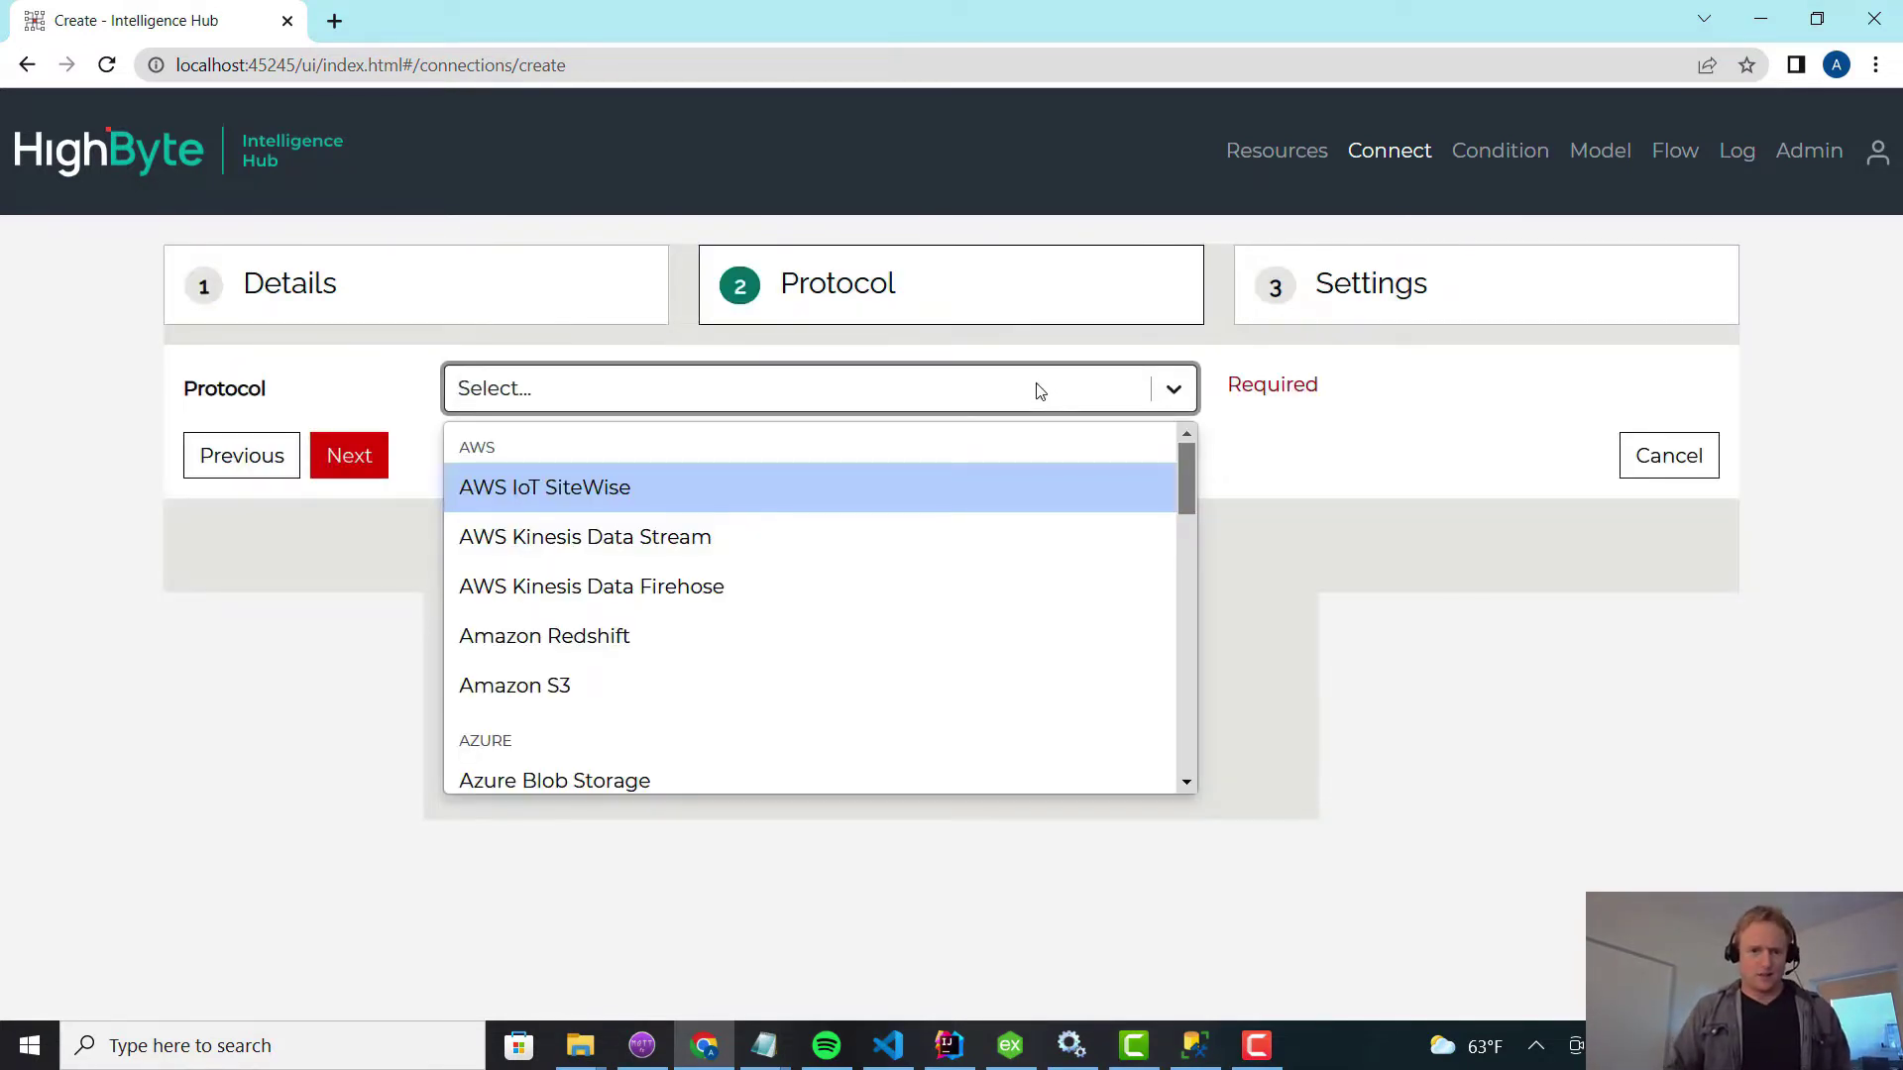
text(PI)
key(Return)
Copy the PI server's IP address from Remote Desktop's saved server address.
click(916, 448)
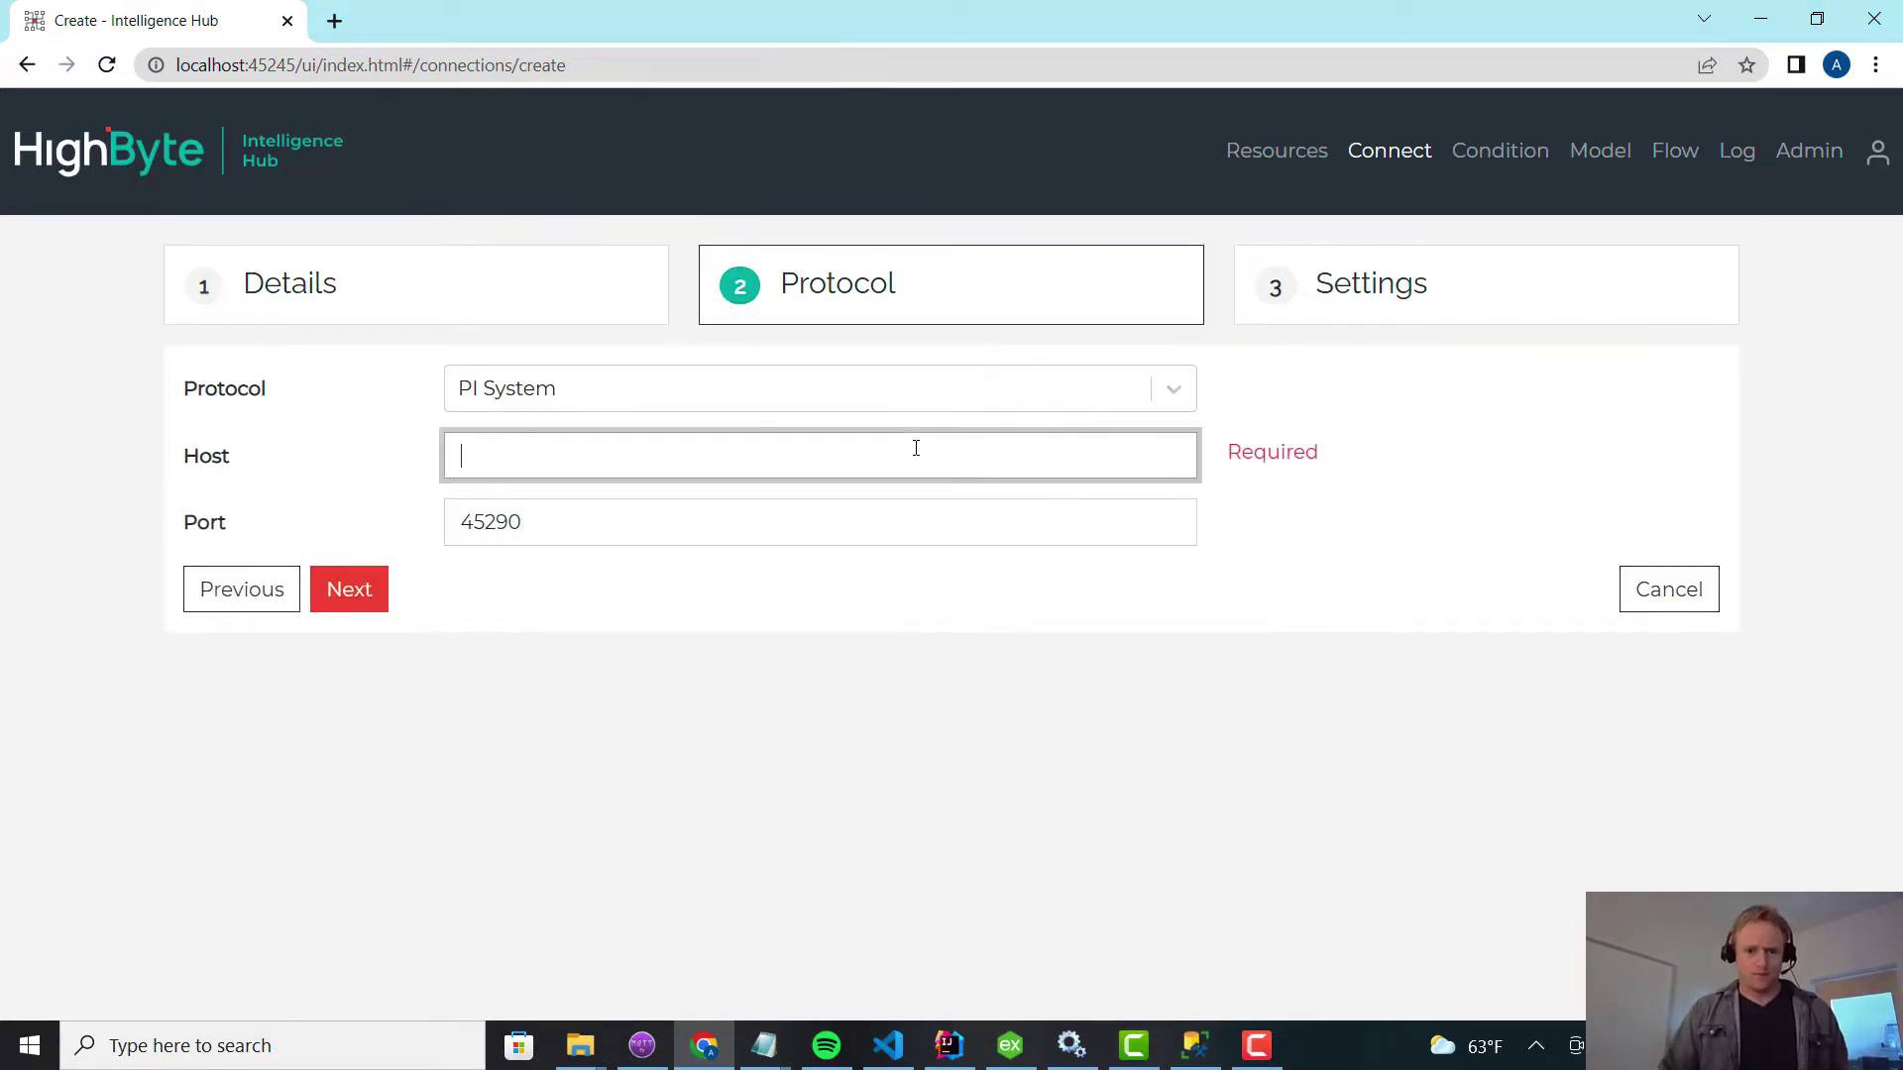
click(380, 1047)
text(remote)
key(Return)
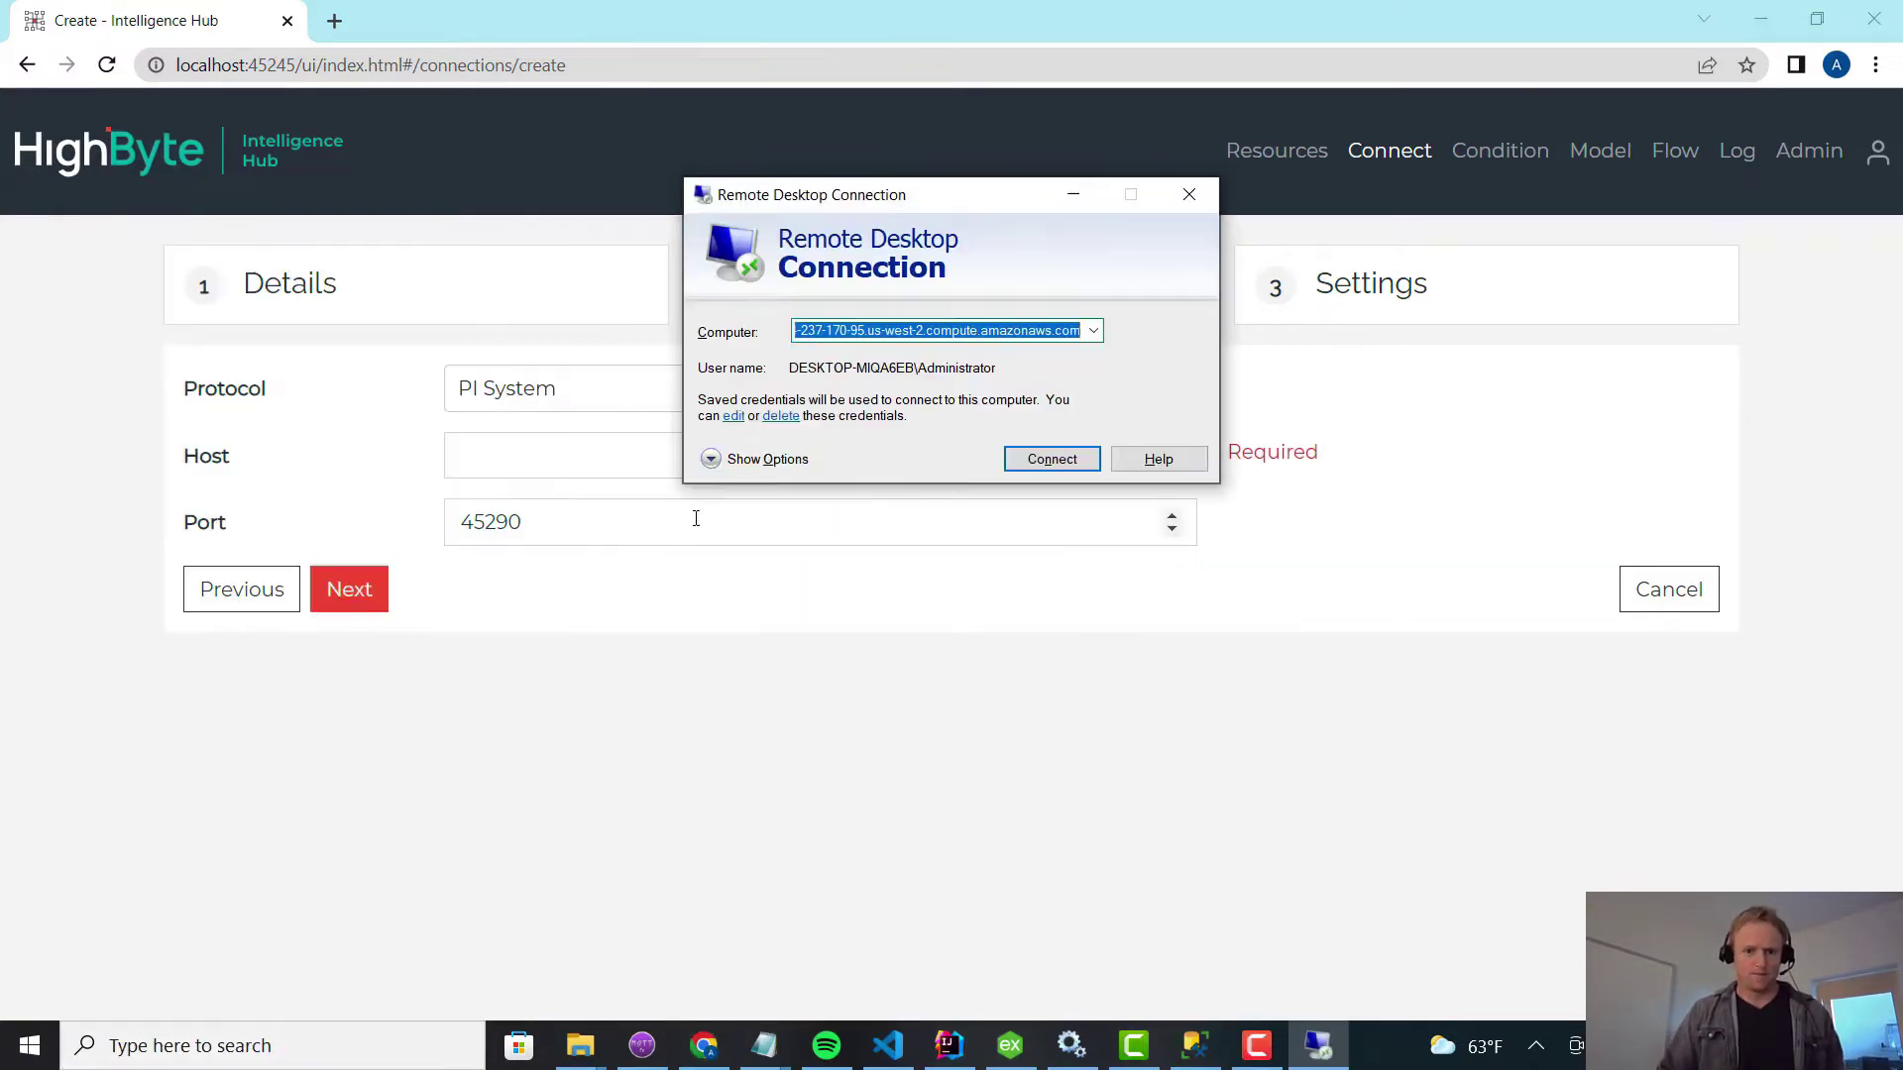
click(875, 332)
drag(868, 334, 785, 335)
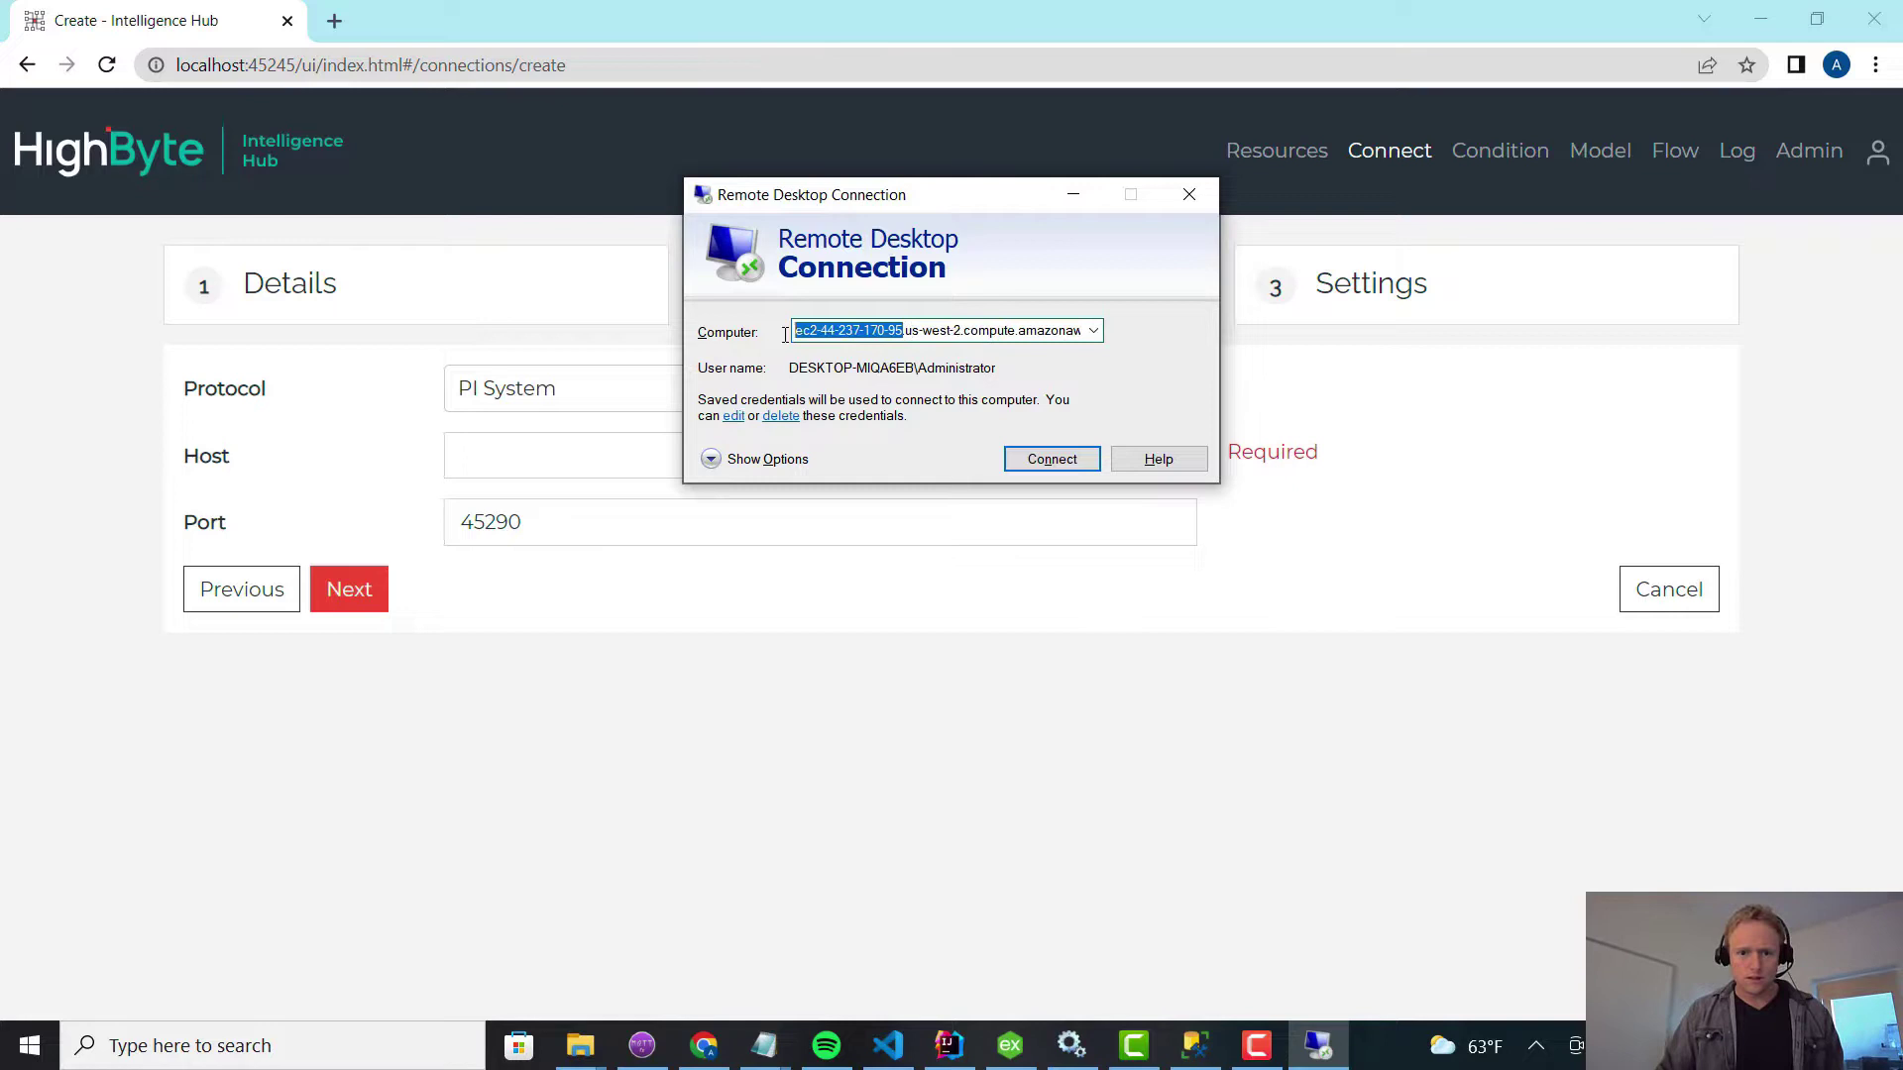
key(ctrl+c)
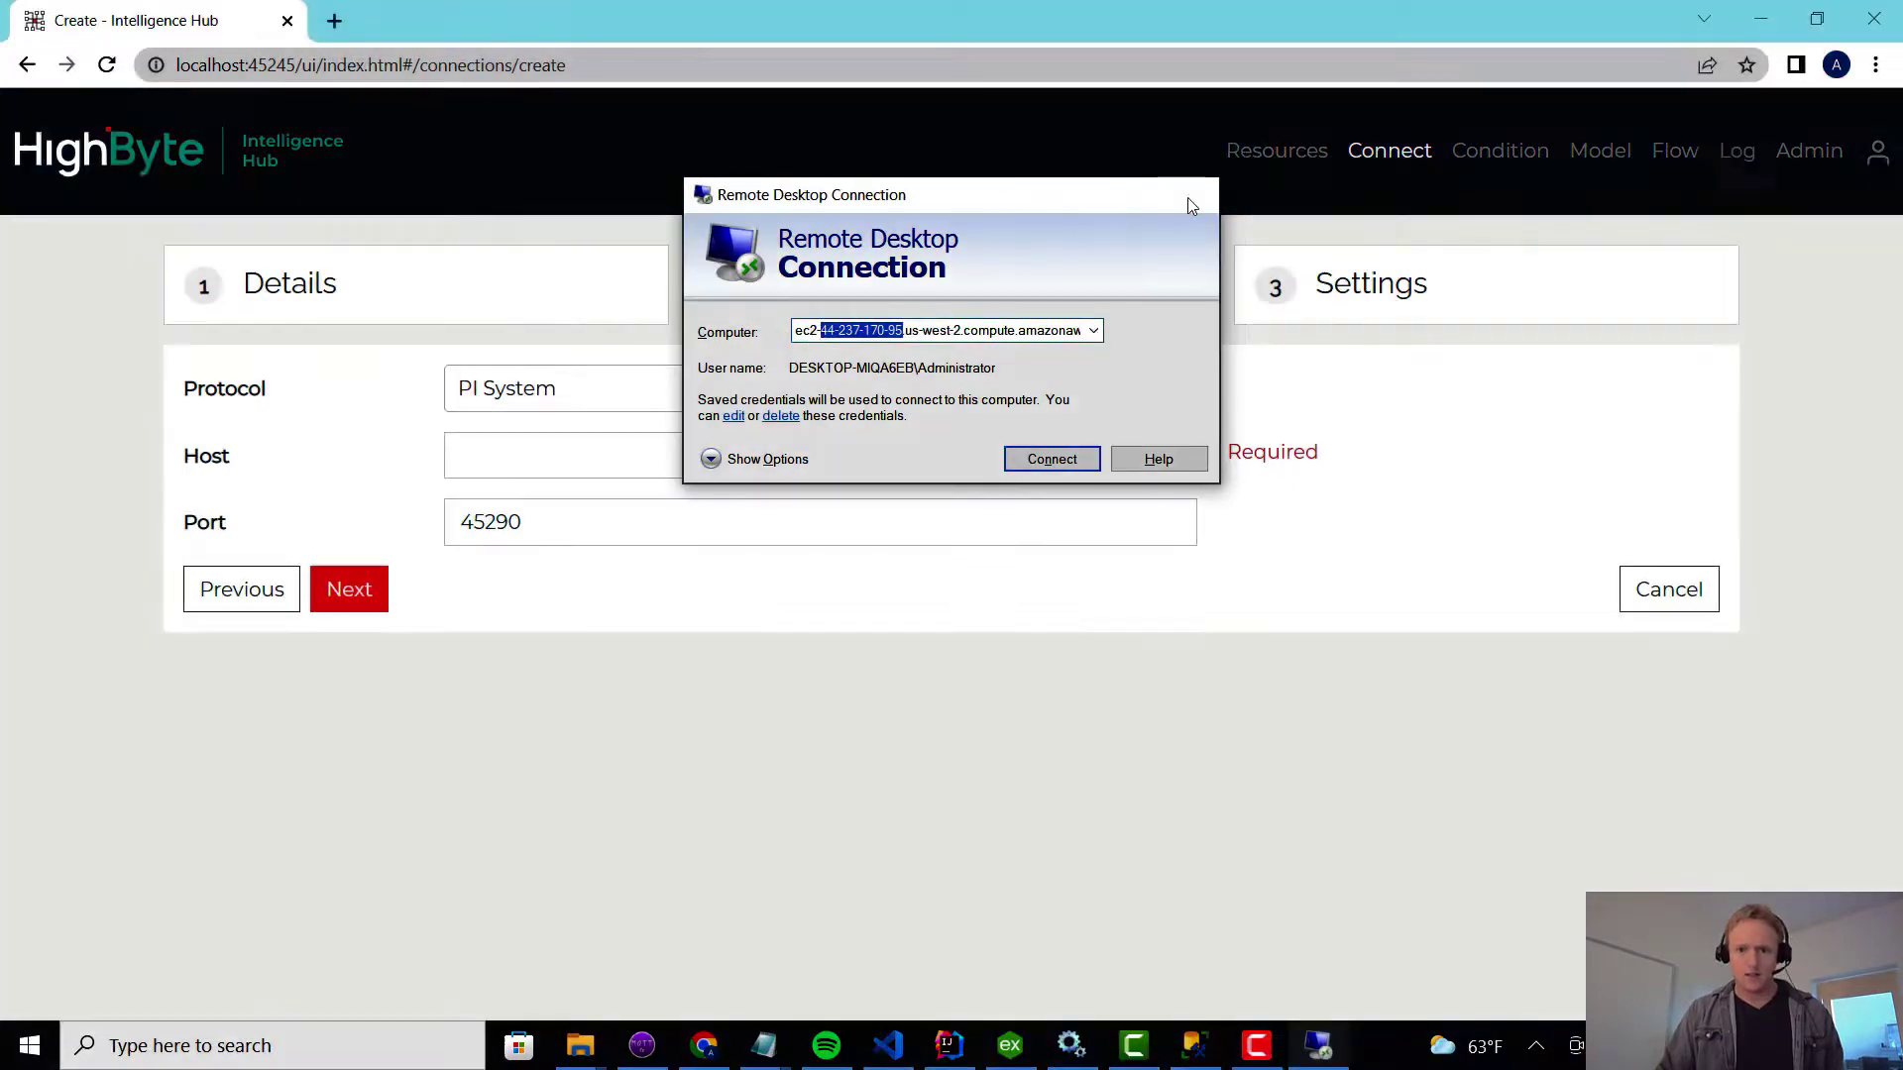
click(1187, 194)
Enter host 44.237.170.95, turning the pasted hyphens into dots, and keep port 45290.
click(533, 461)
key(ctrl+v)
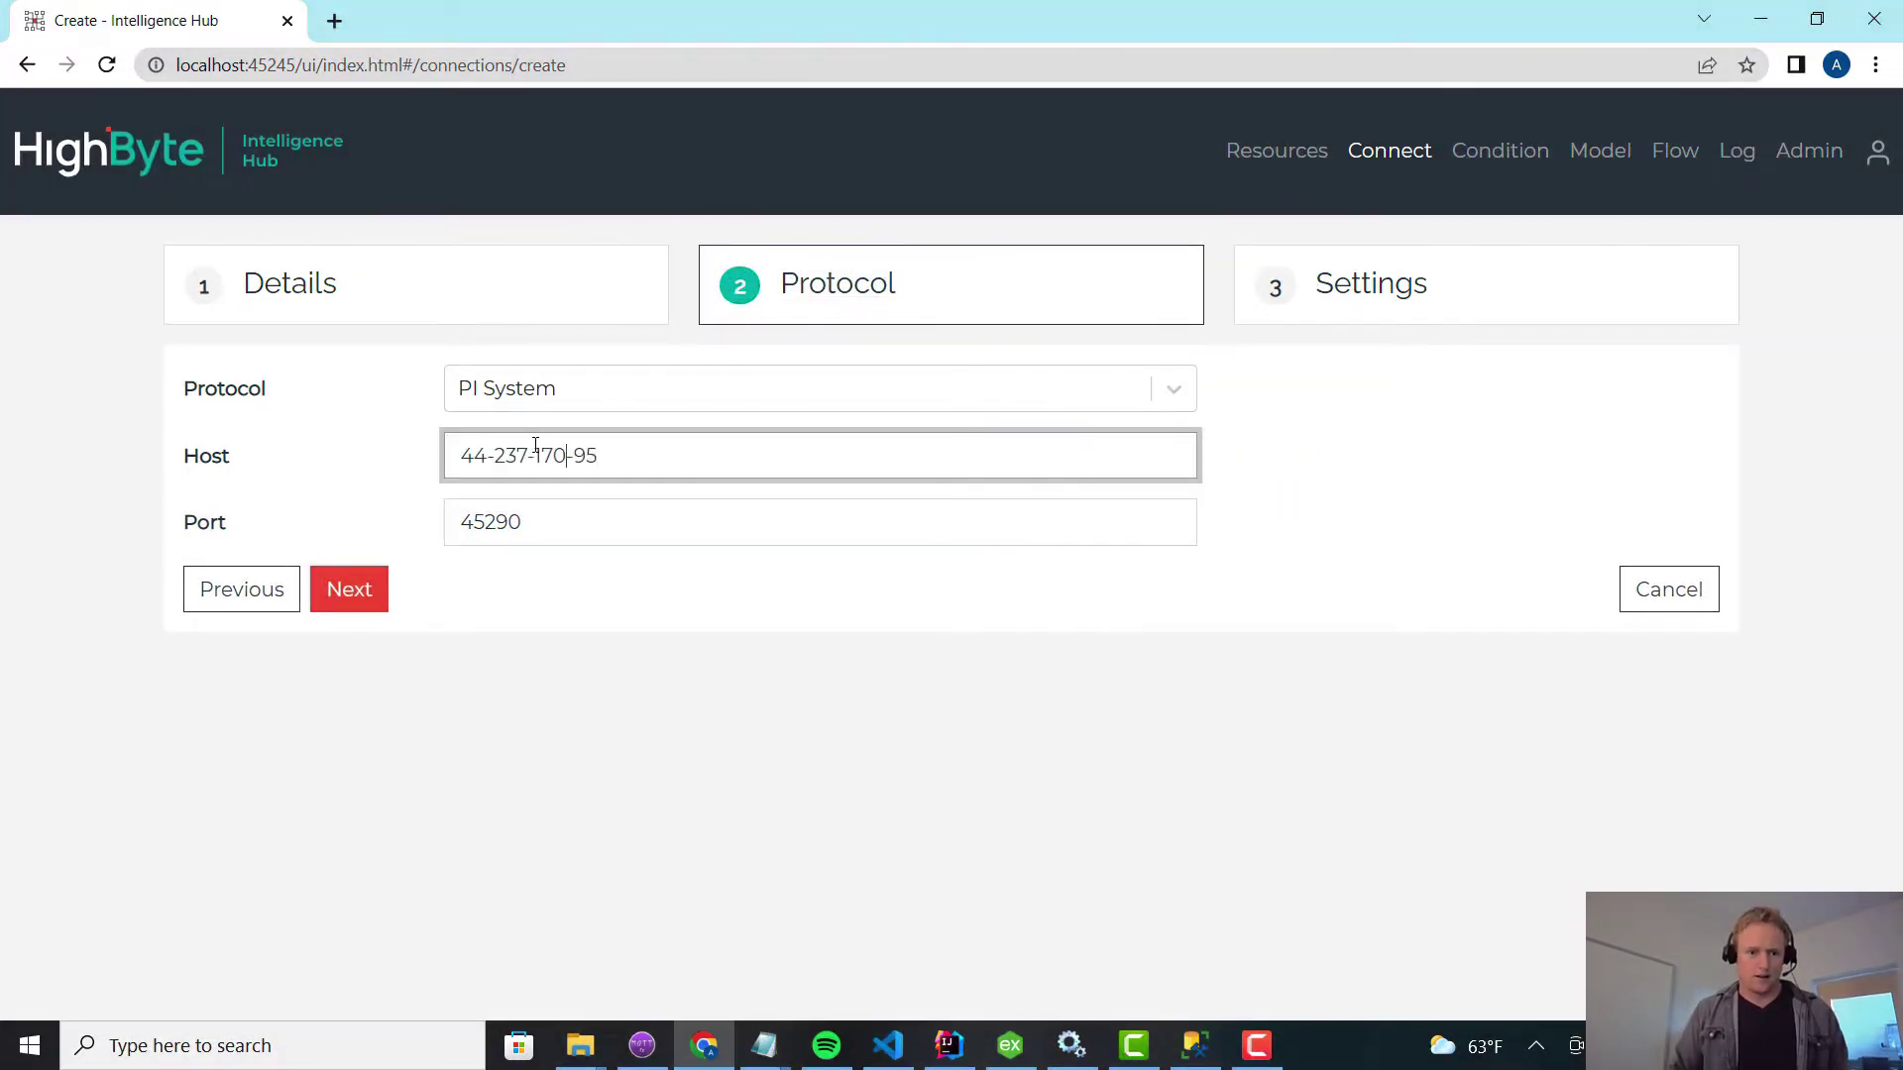
key(BackSpace)
text(.)
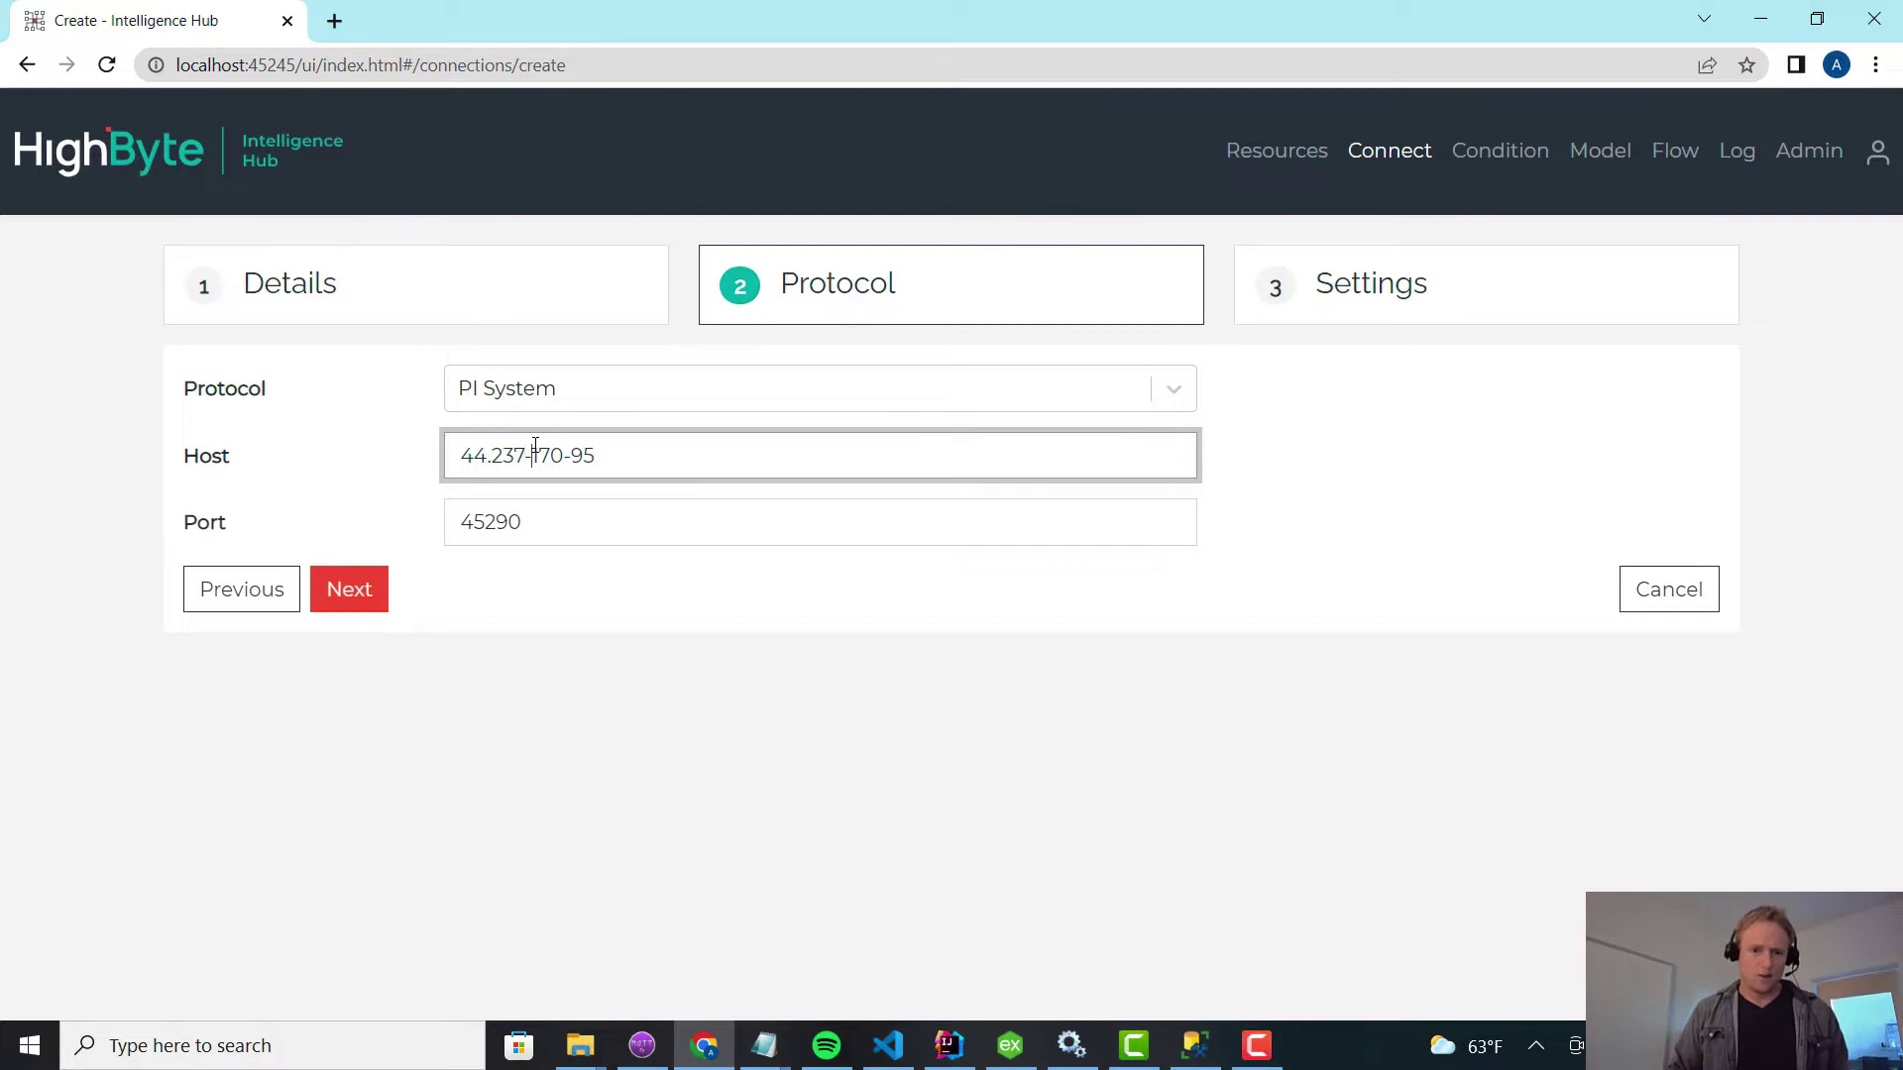
key(BackSpace)
text(.)
key(Right)
key(Right)
key(Right)
key(BackSpace)
text(.)
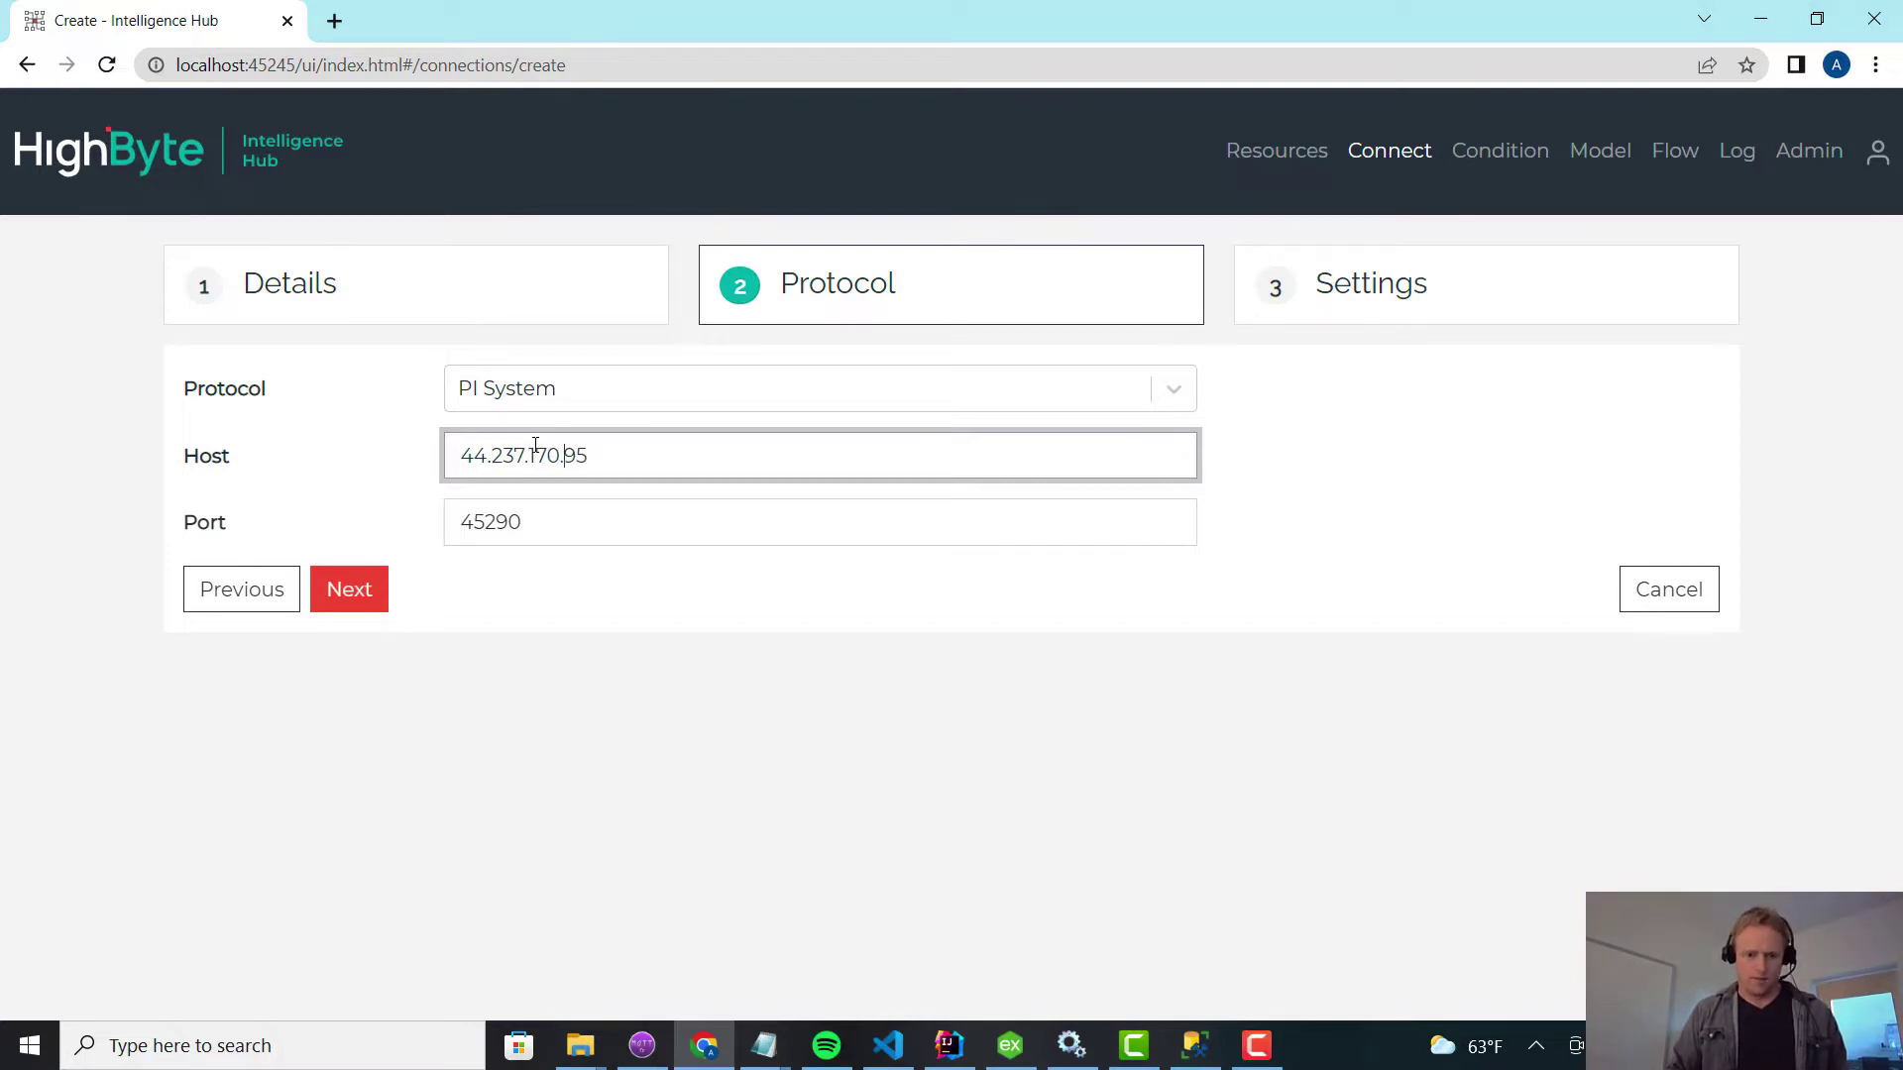
key(Tab)
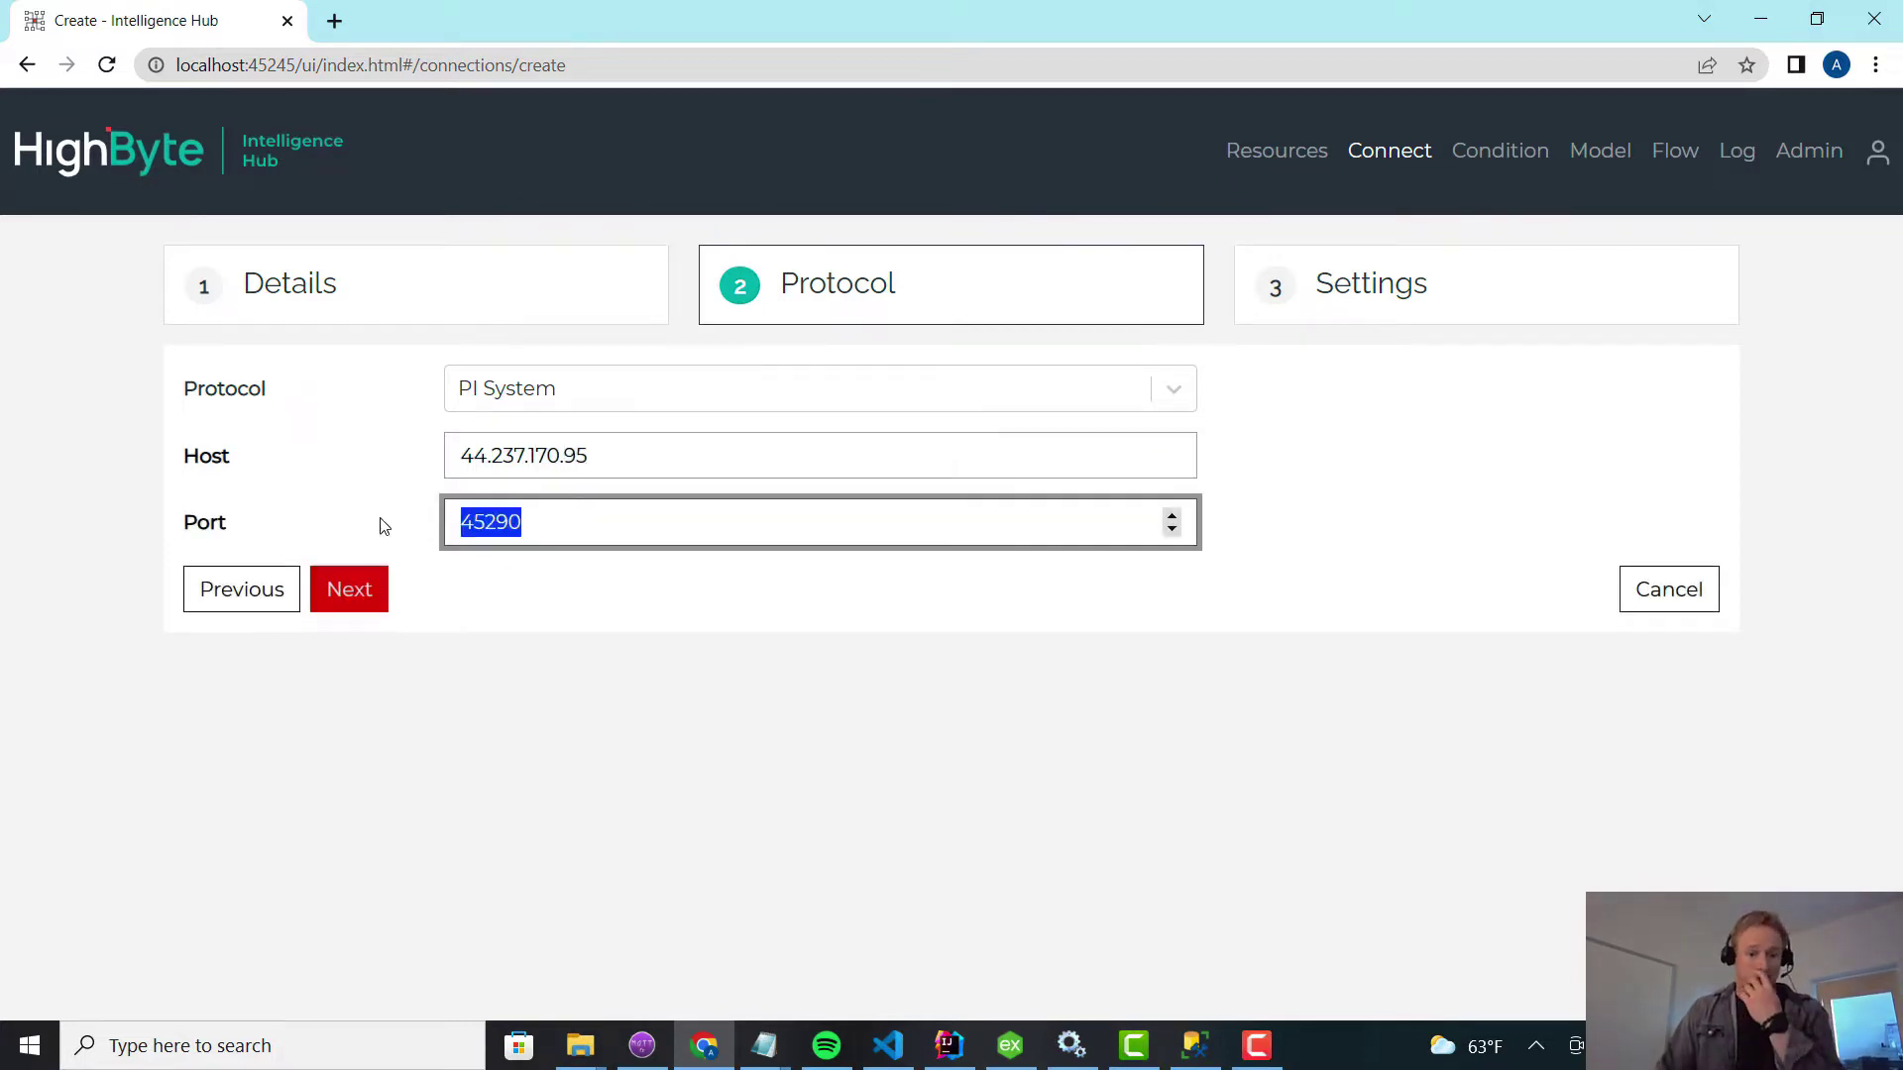
Enter the access token in the connection settings and submit the osisoft connection.
click(344, 605)
click(531, 407)
text(*******)
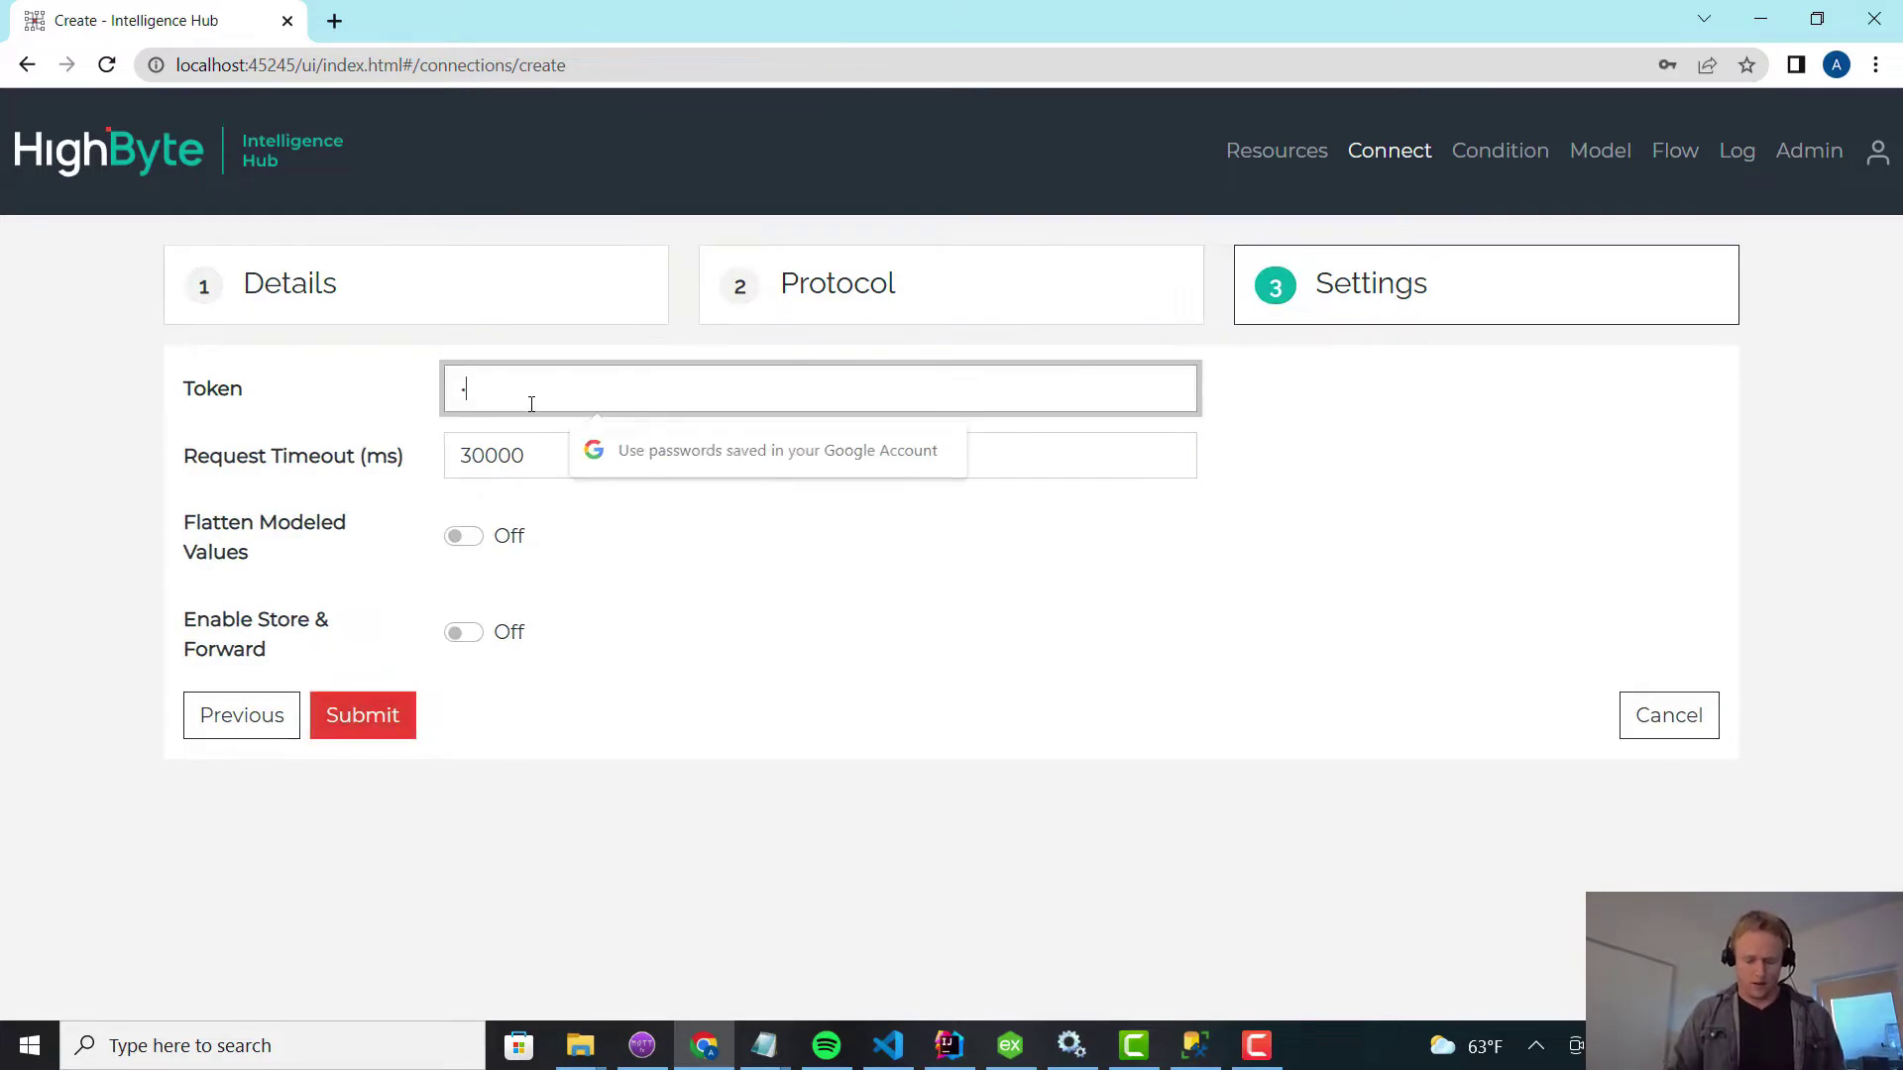
key(Return)
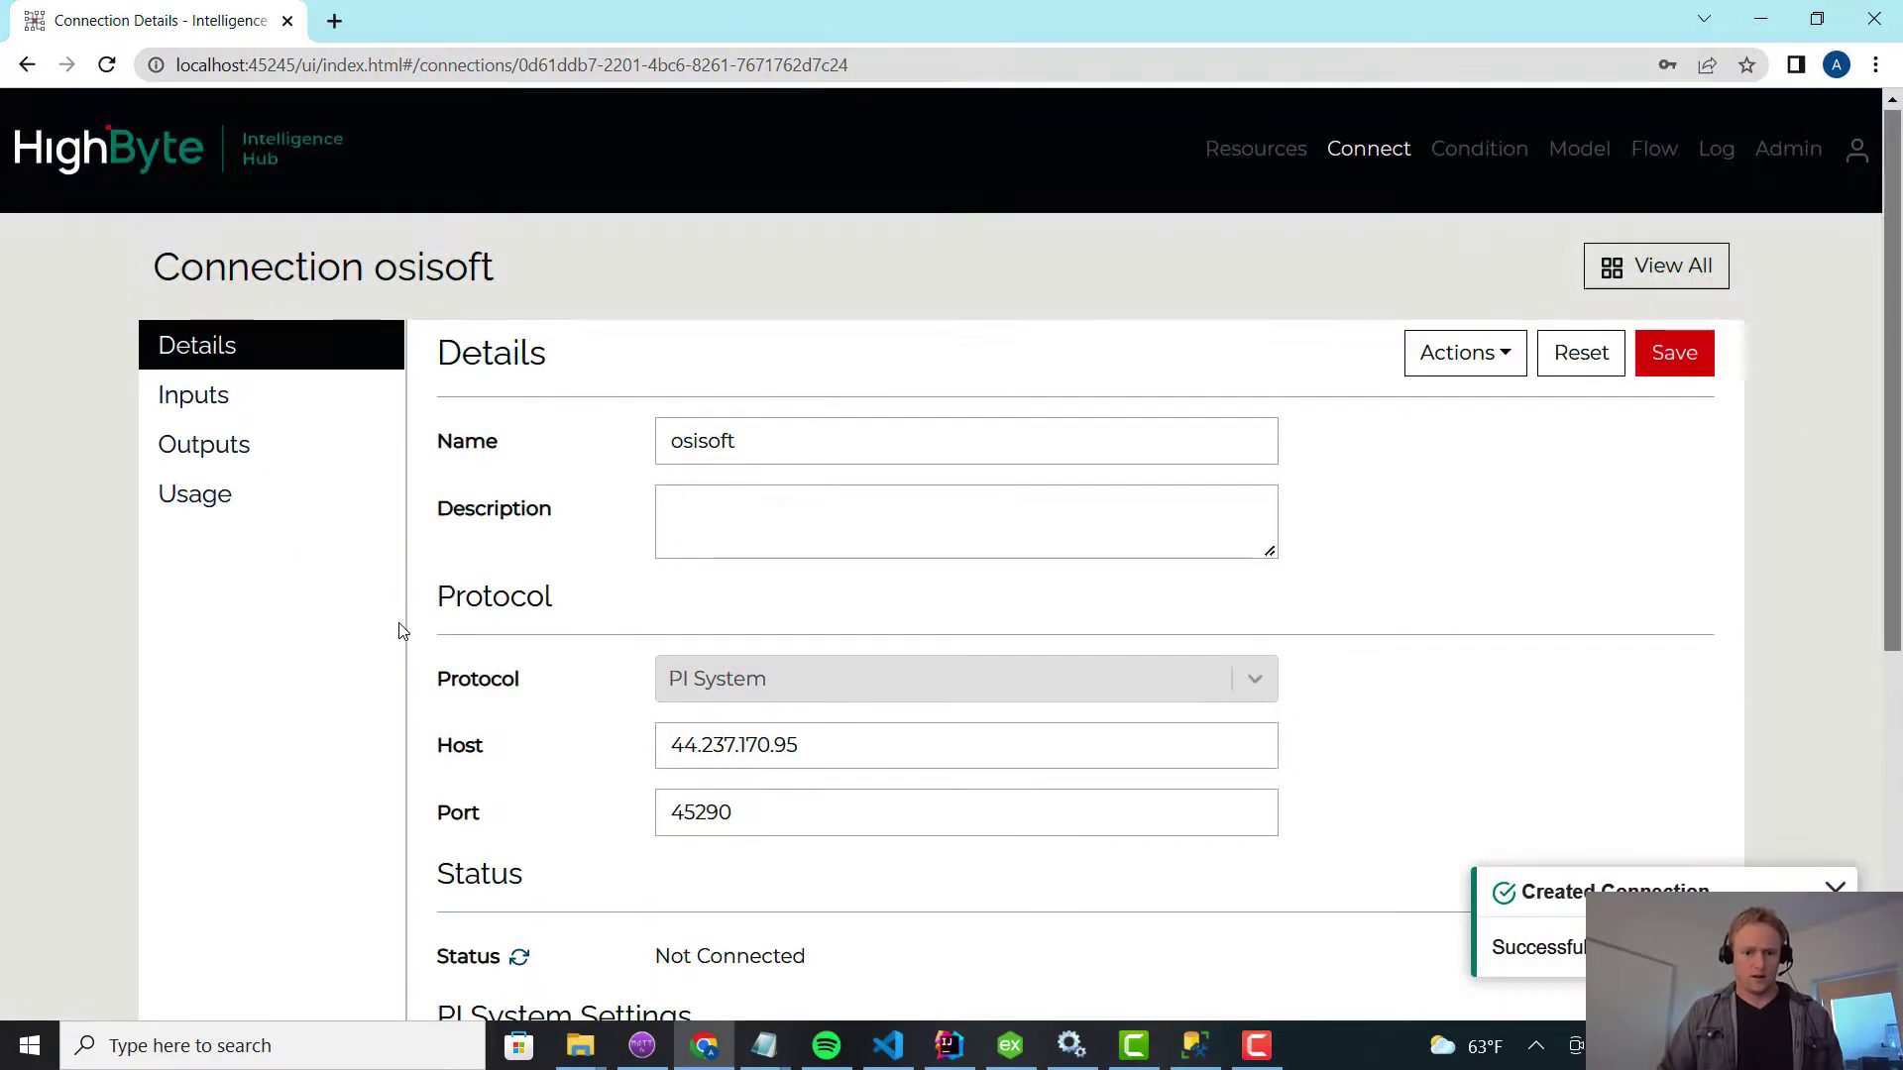
Browse the osisoft asset tree to HighByte/NuGreen/Houston/Cracking Process/Equipment.
scroll(398, 630, down, 4)
scroll(398, 630, up, 5)
click(213, 406)
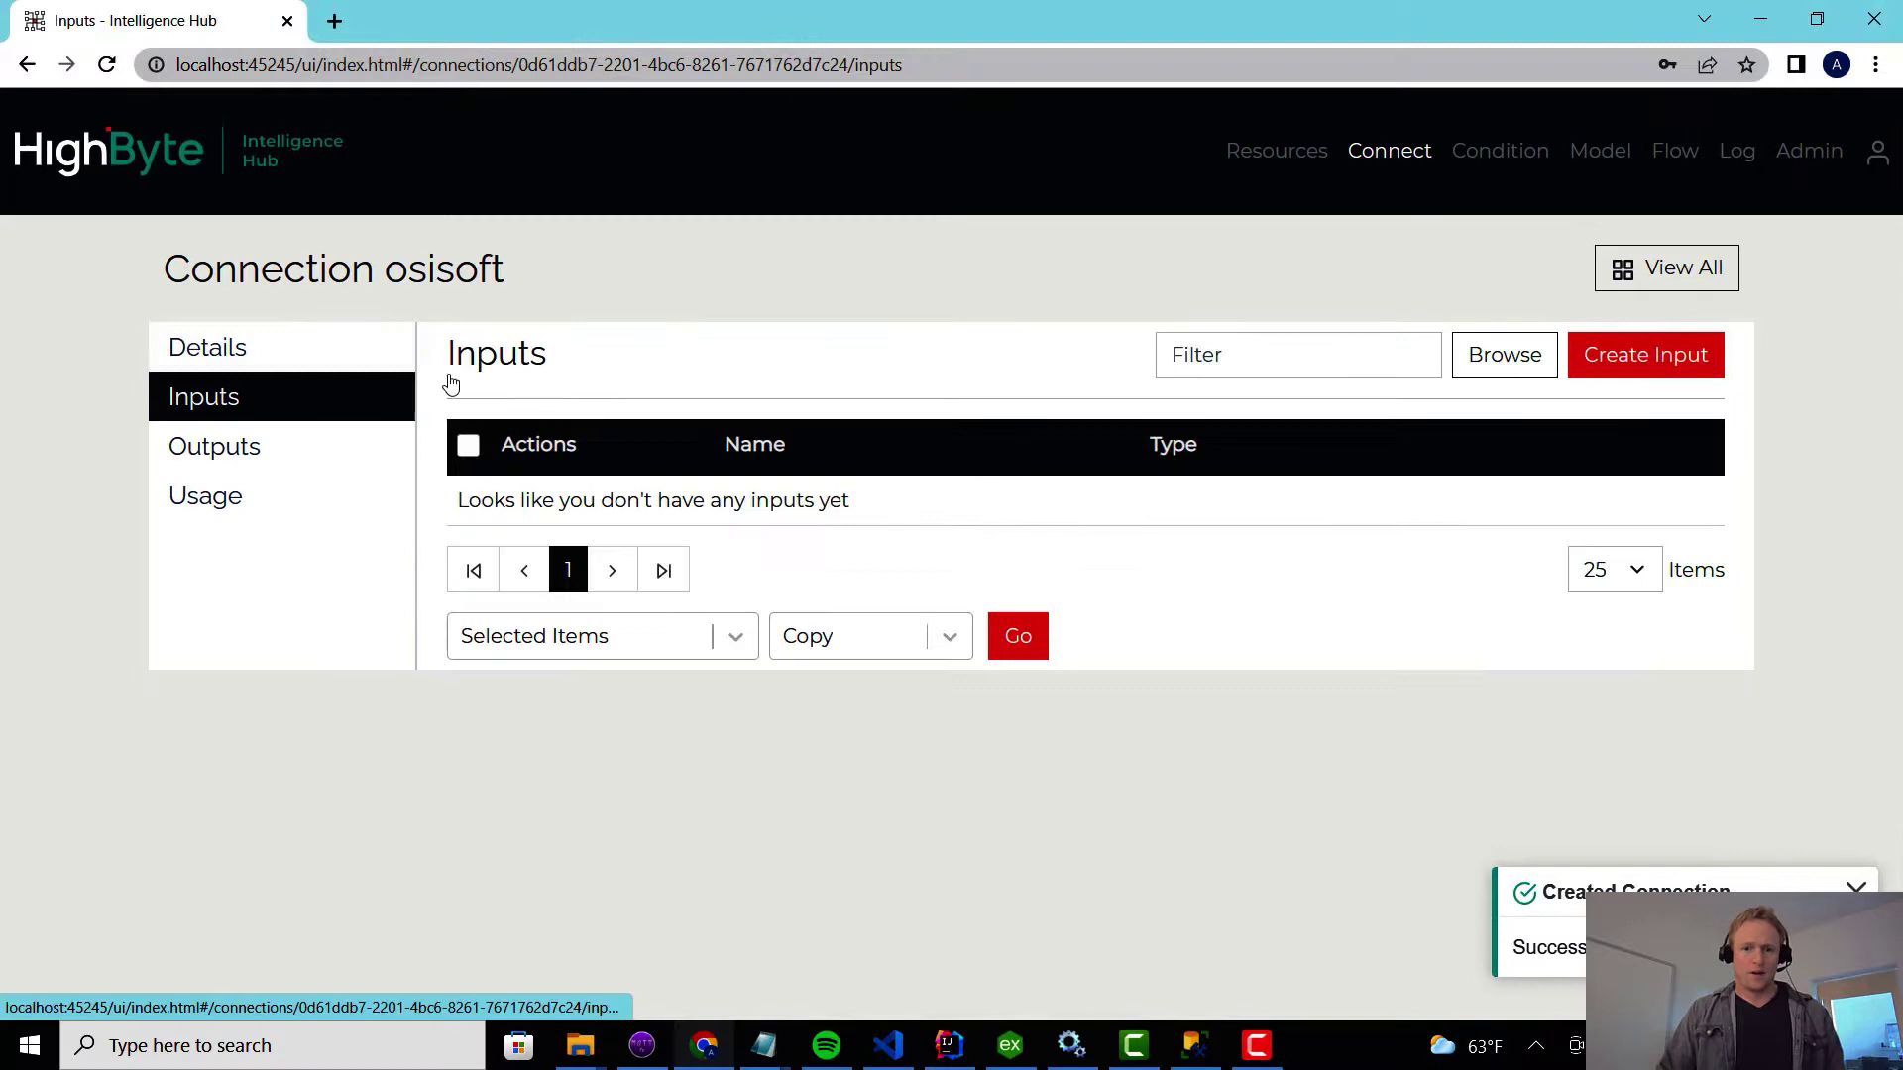
click(1481, 367)
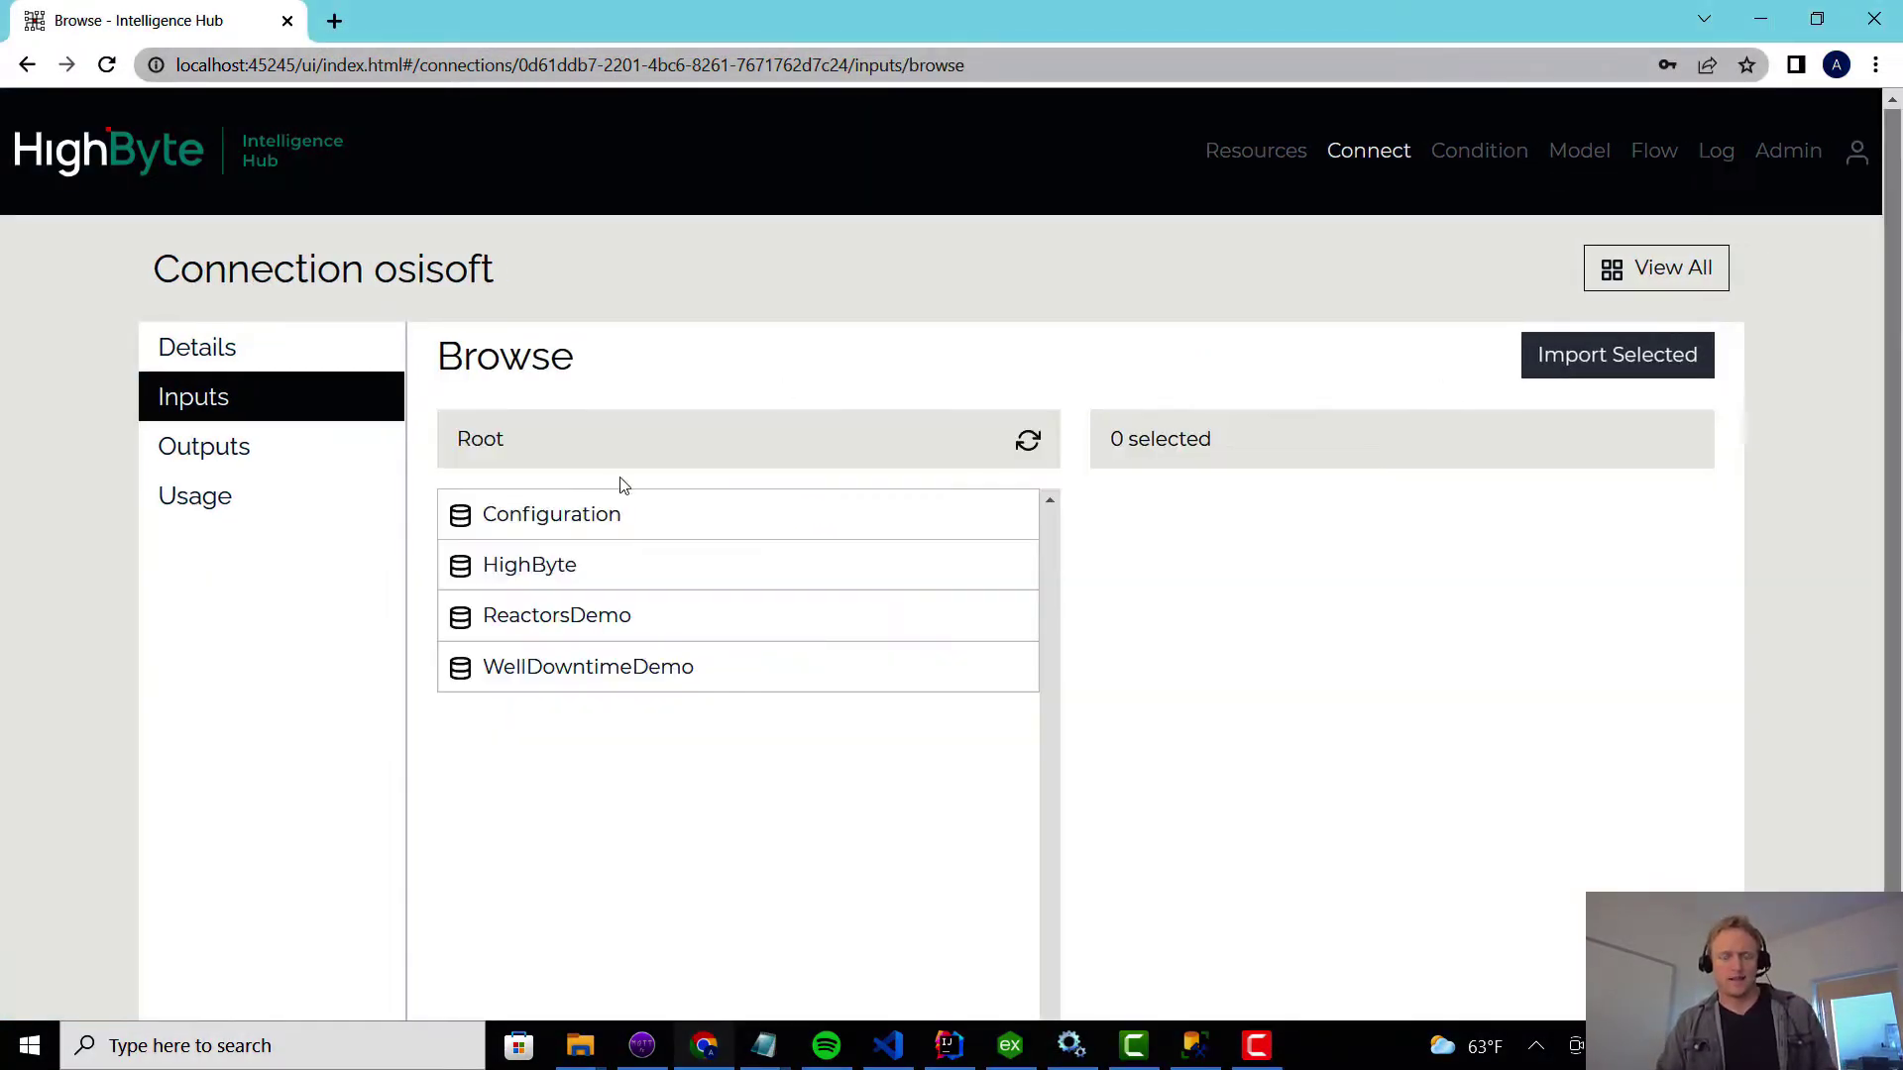
click(565, 565)
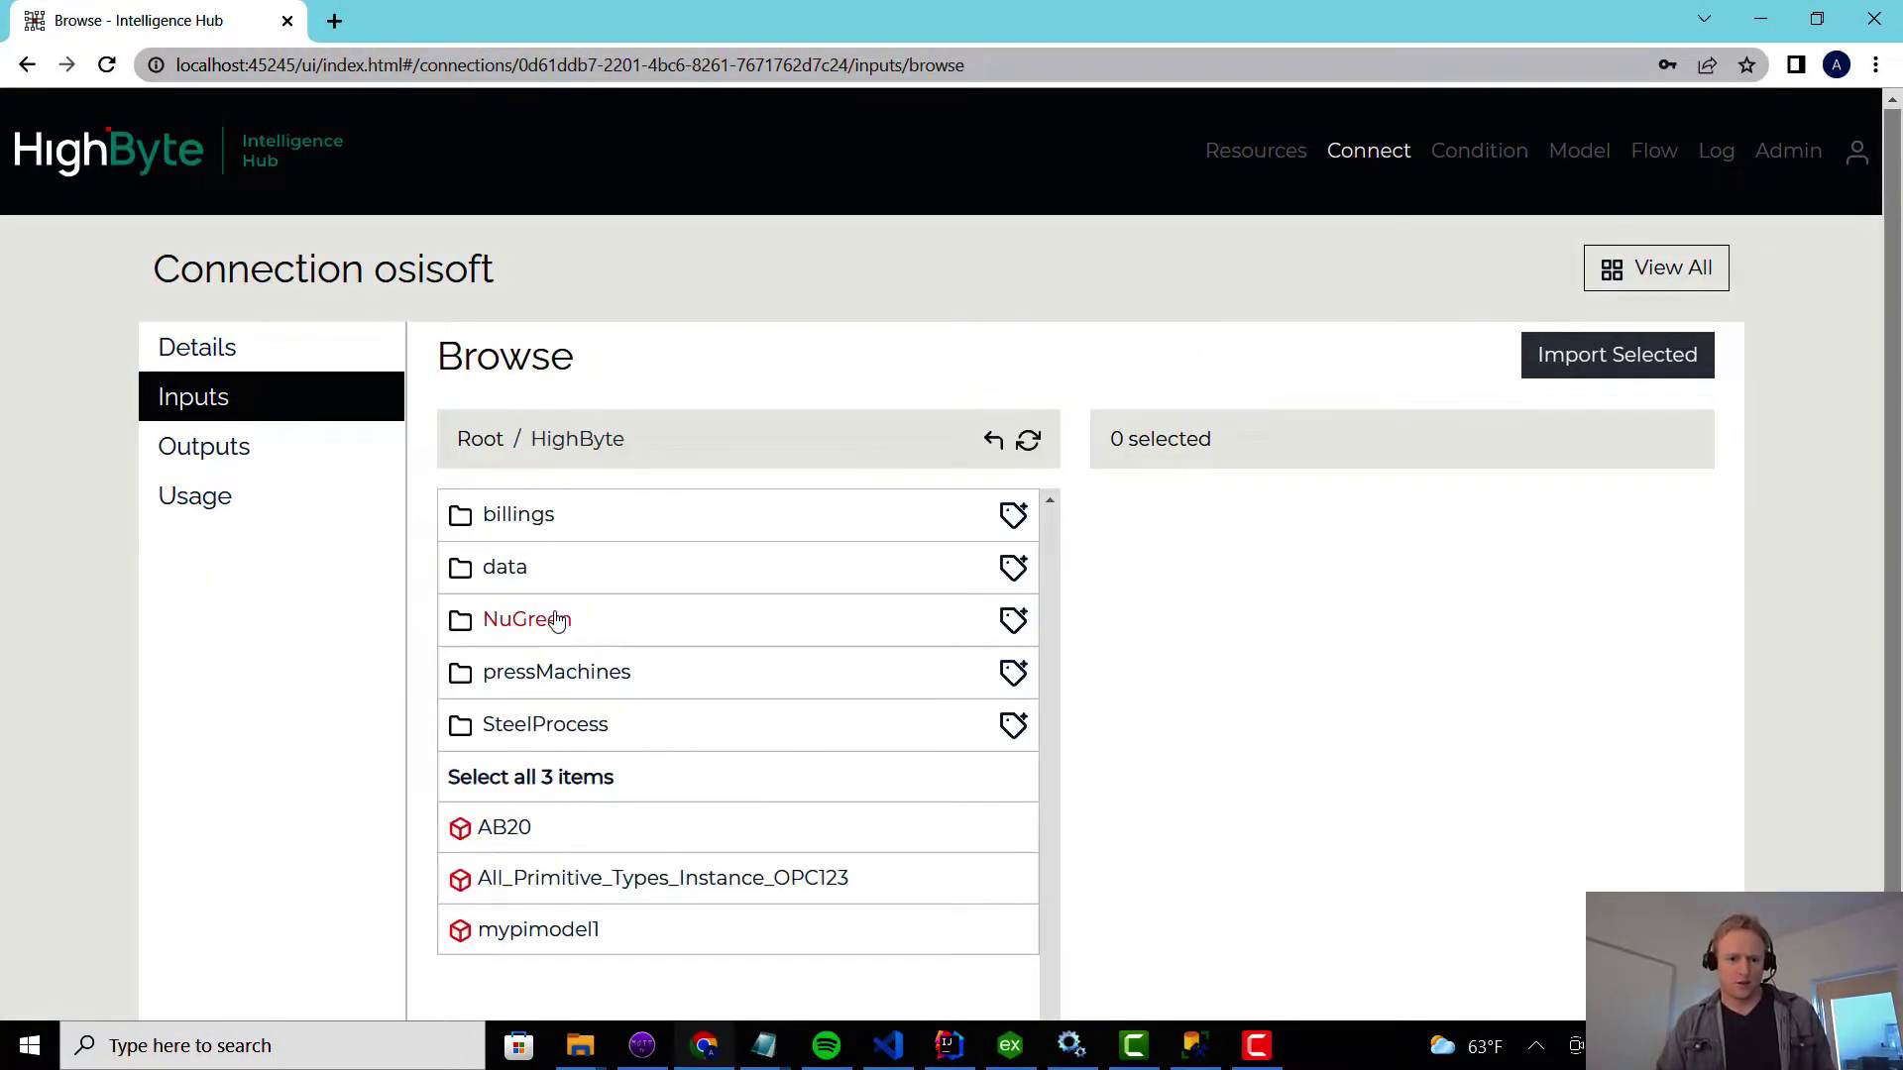
scroll(565, 679, down, 1)
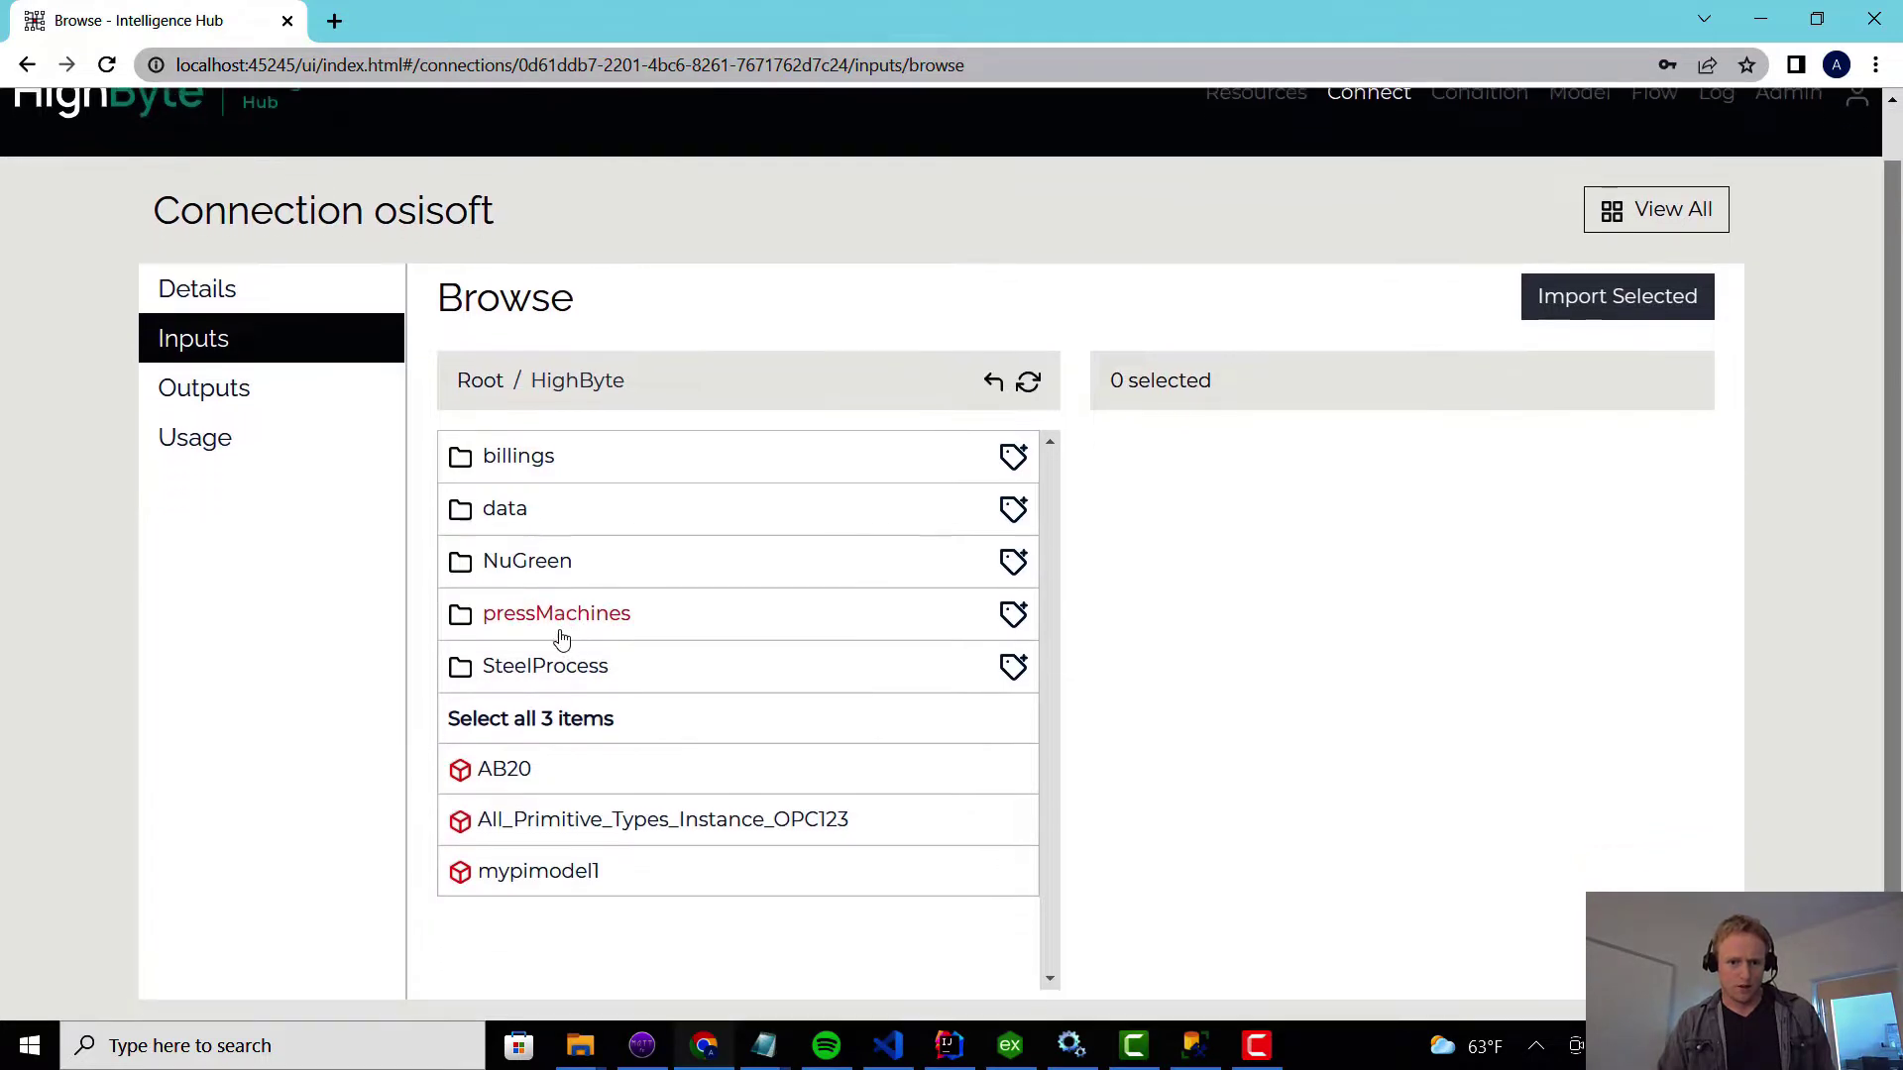
click(540, 564)
click(541, 458)
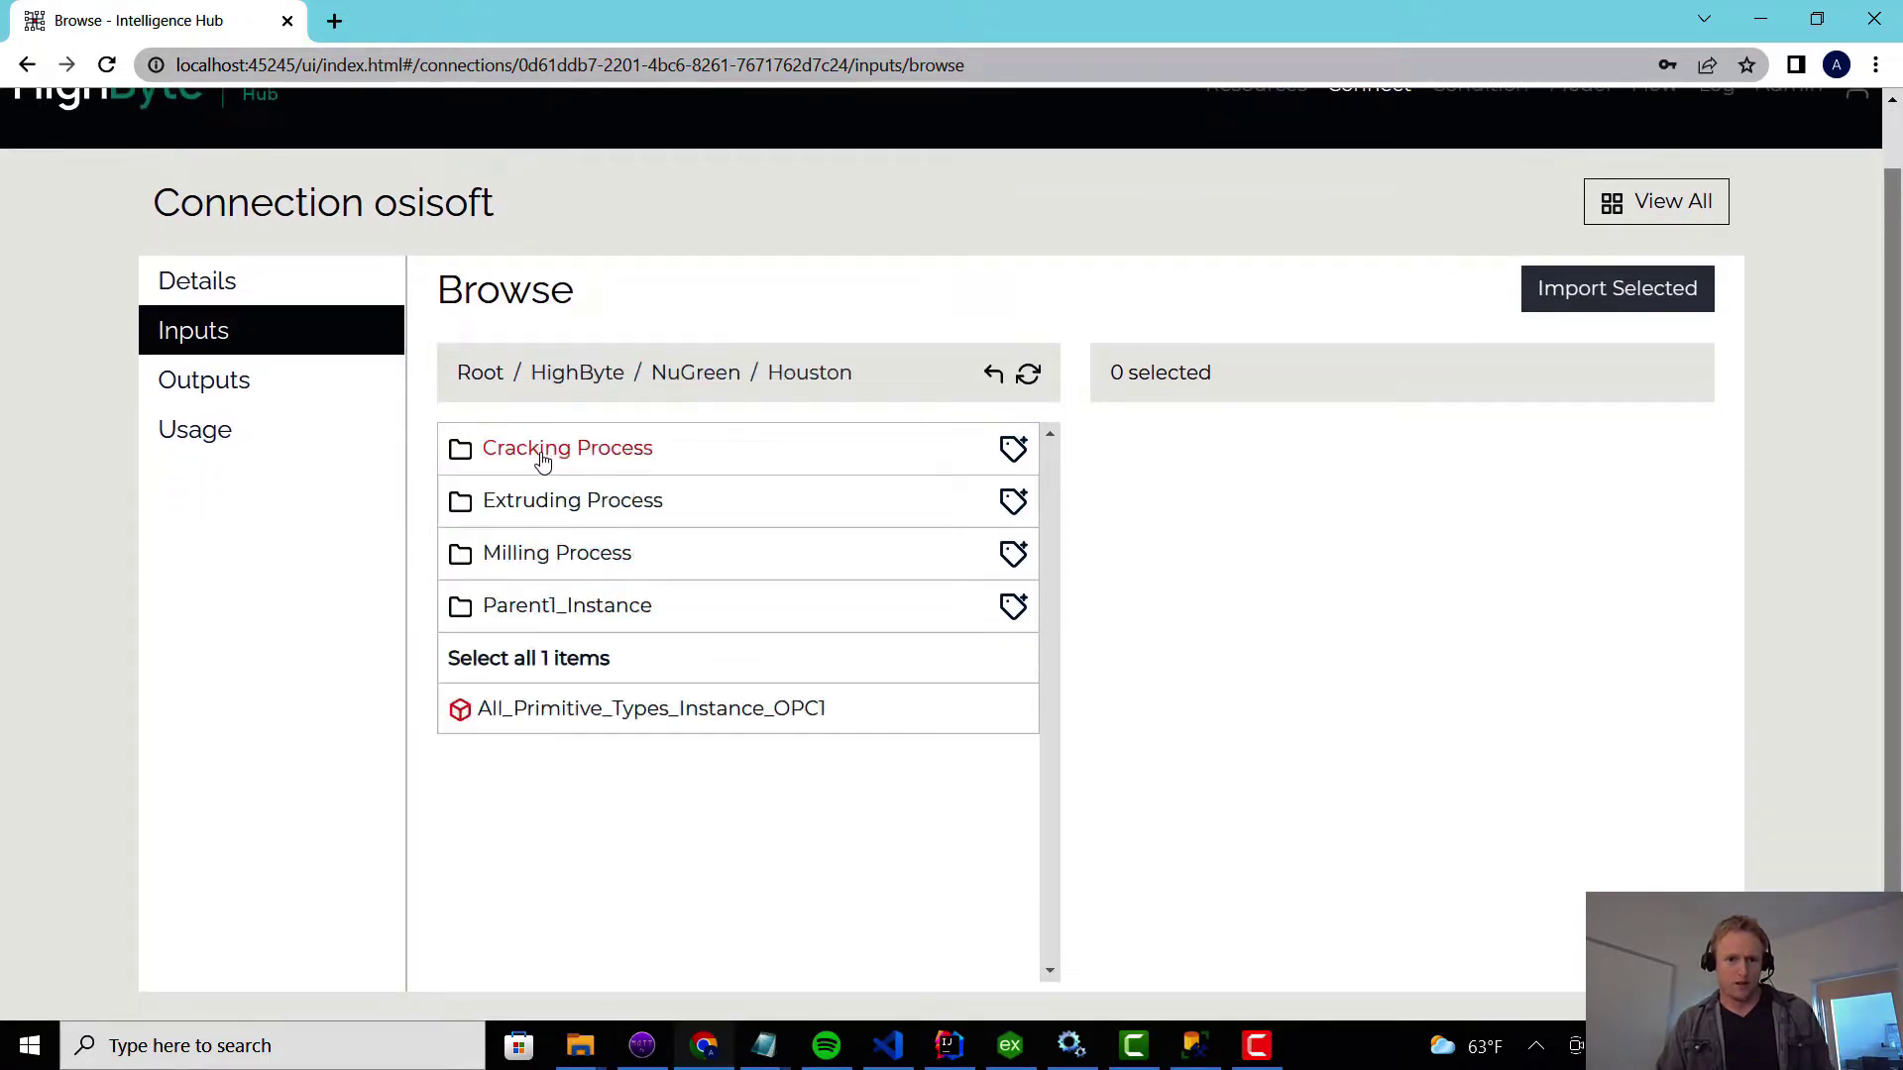
click(552, 459)
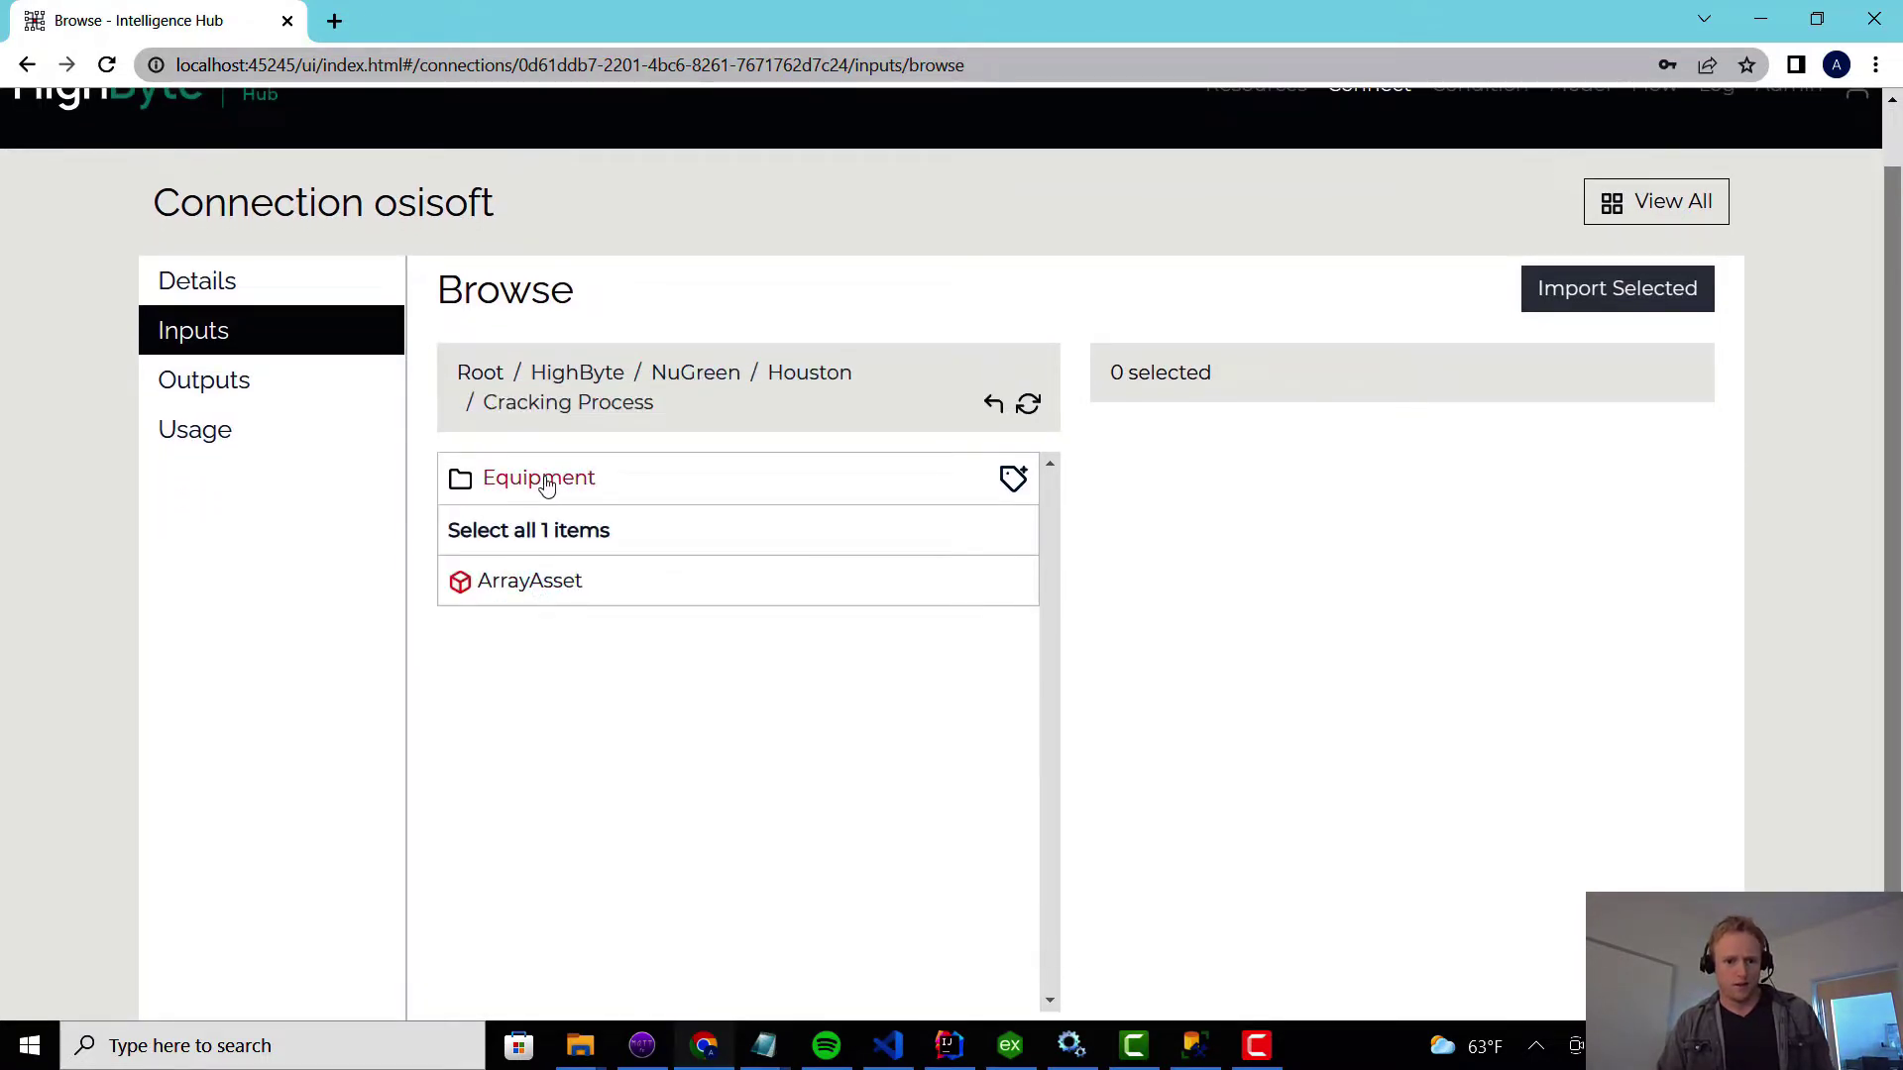
click(544, 476)
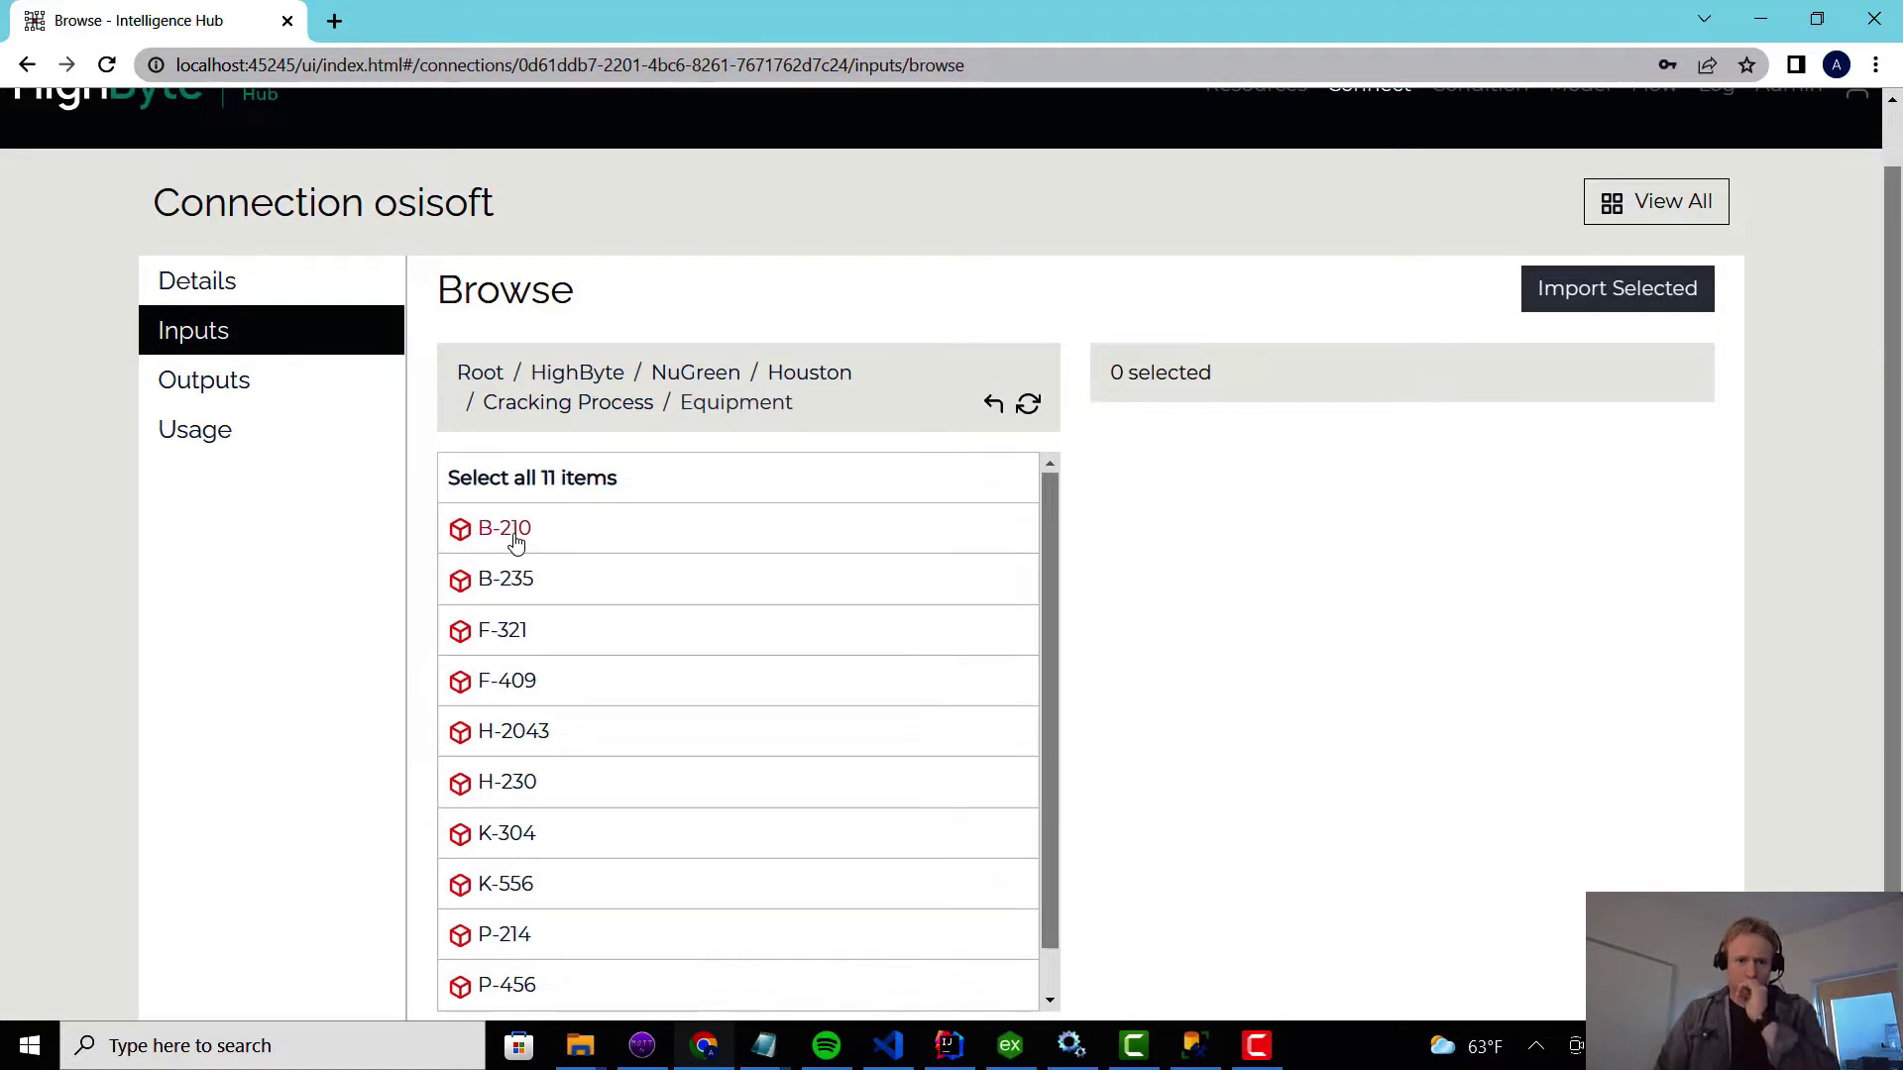
Import the B-210 and B-235 assets as inputs.
click(515, 540)
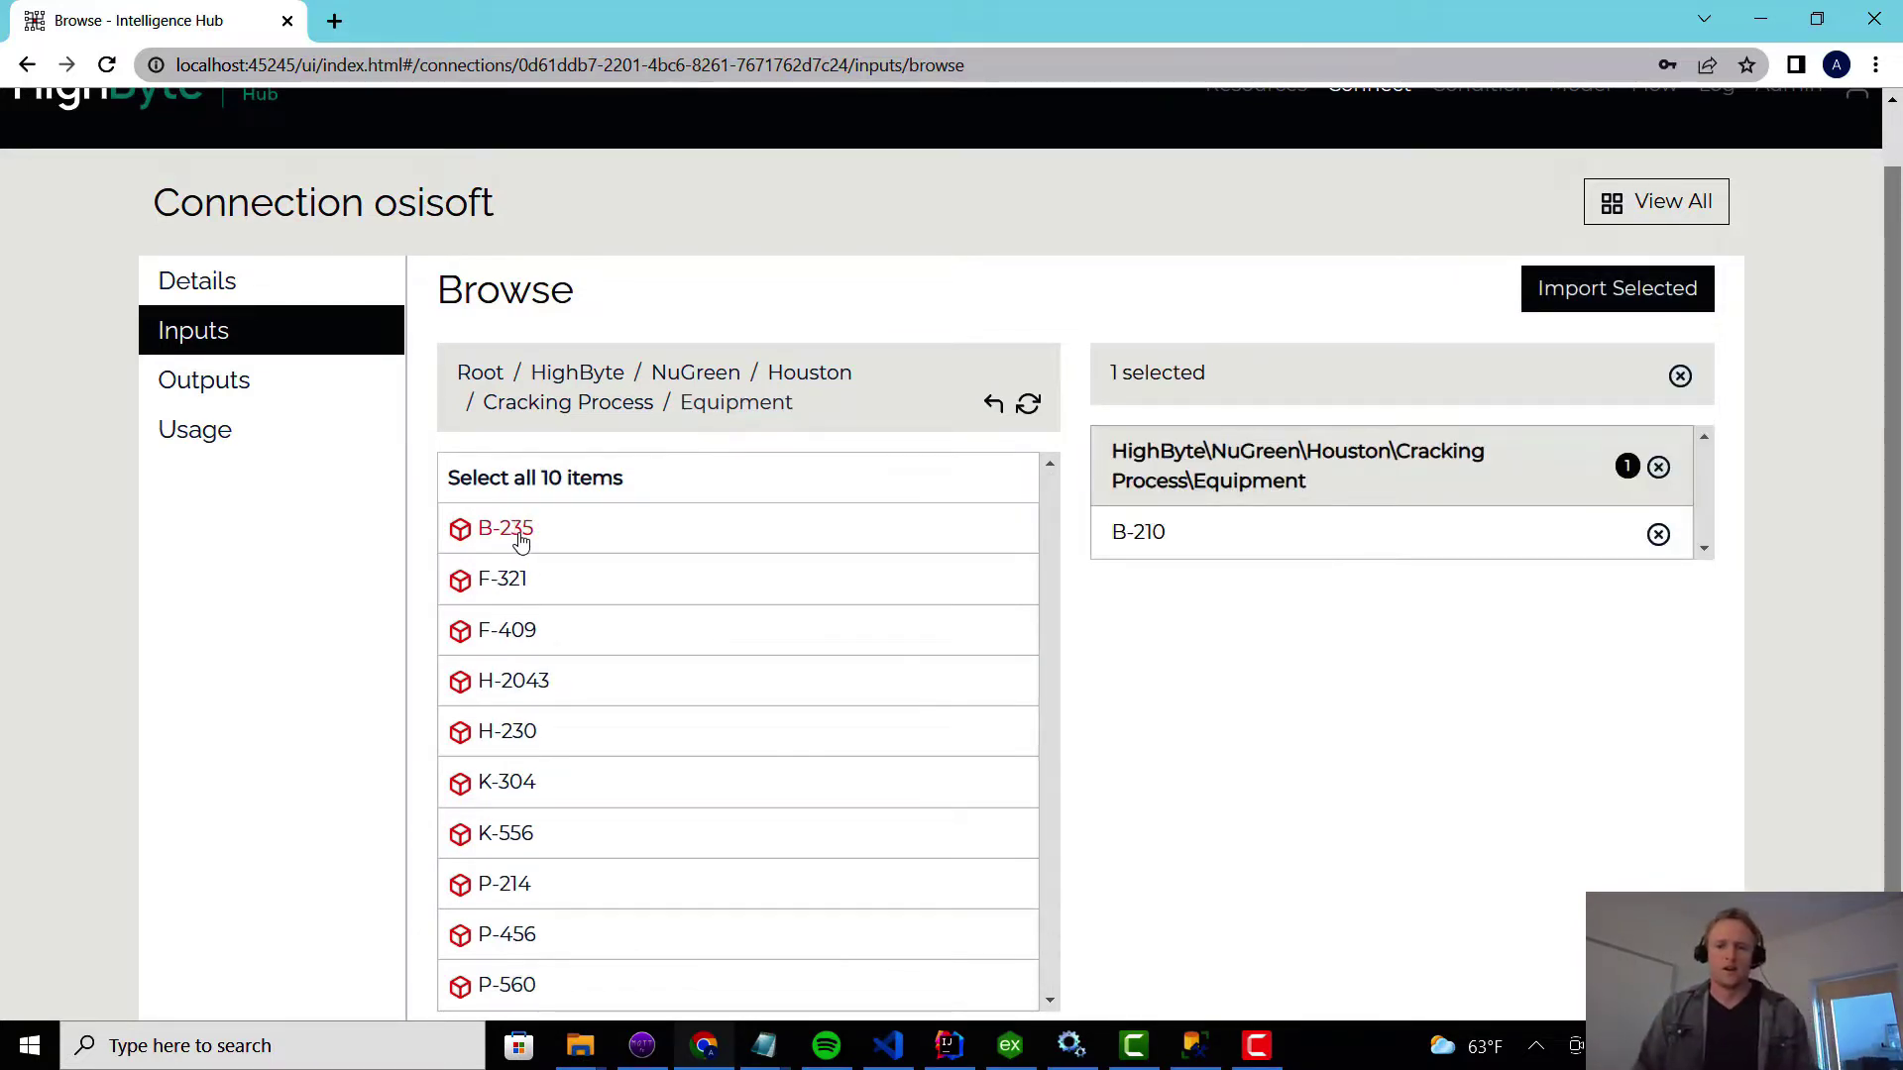
click(515, 530)
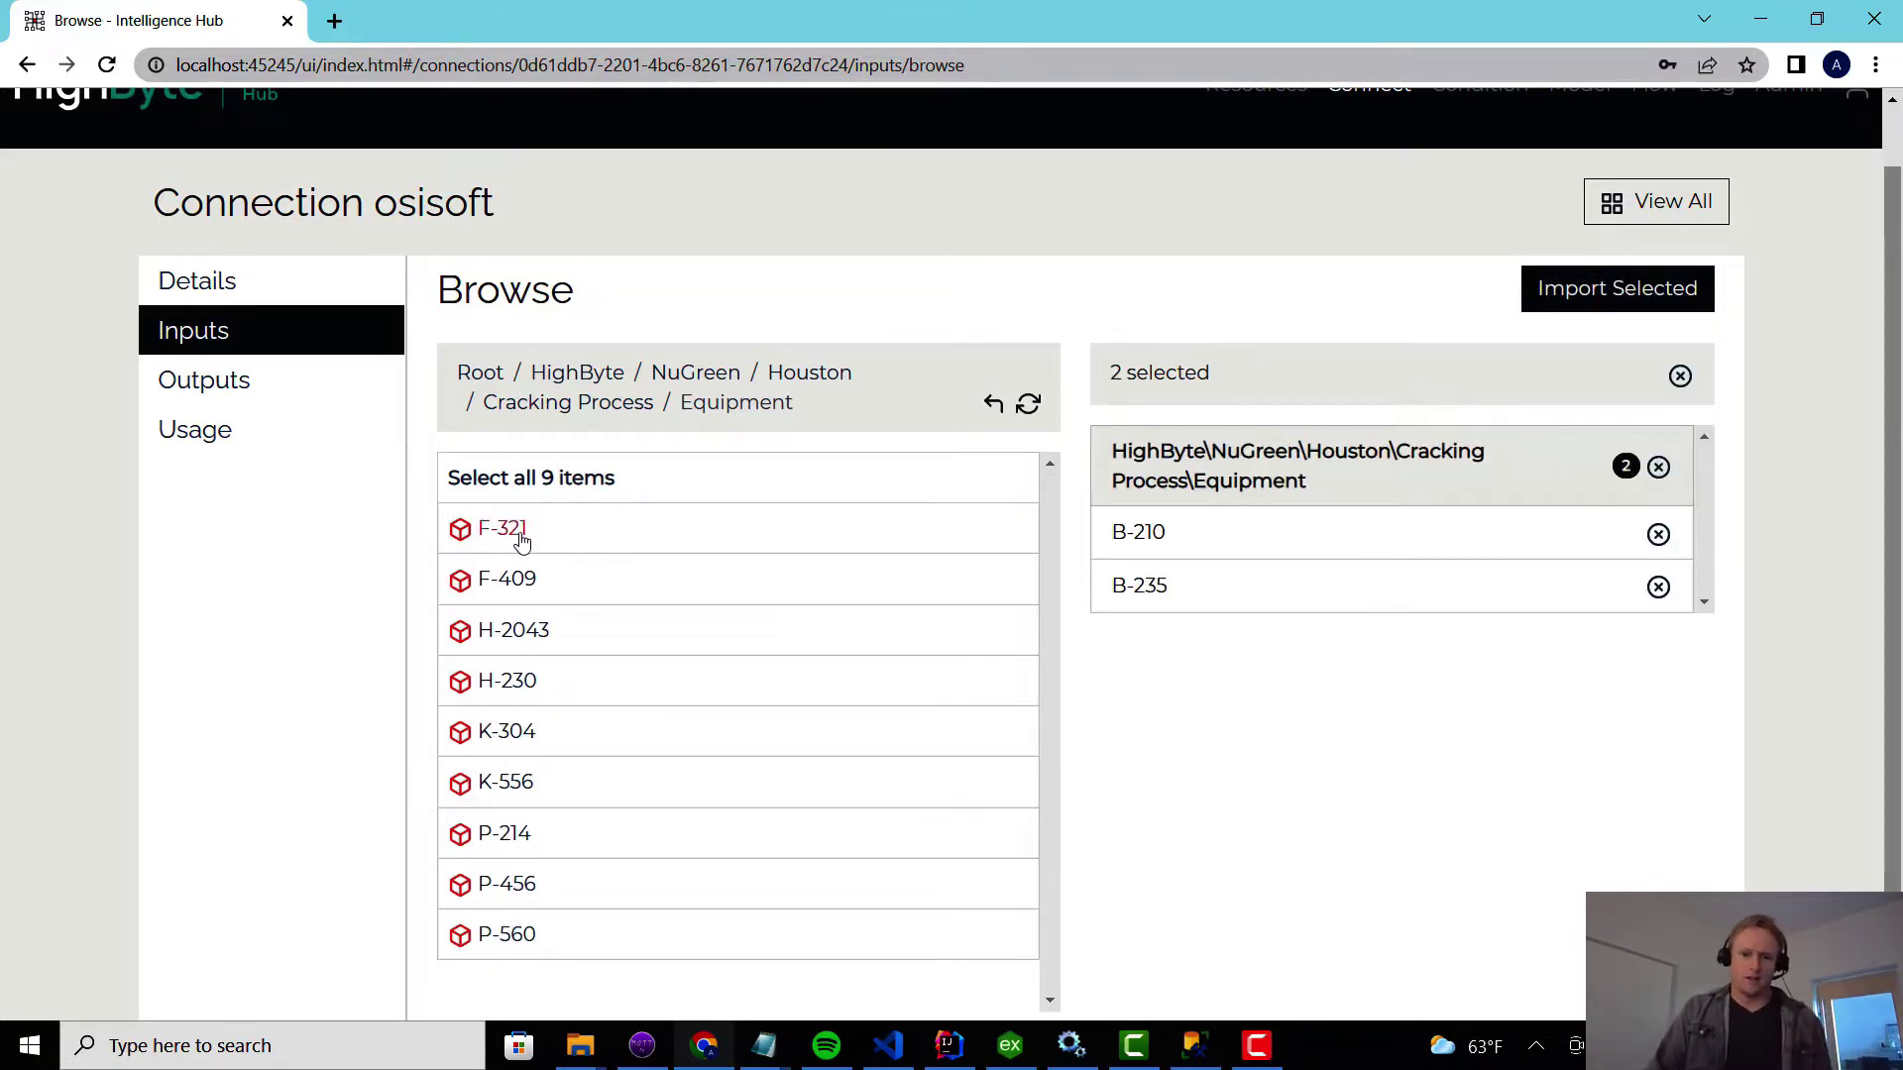
click(1674, 297)
click(285, 411)
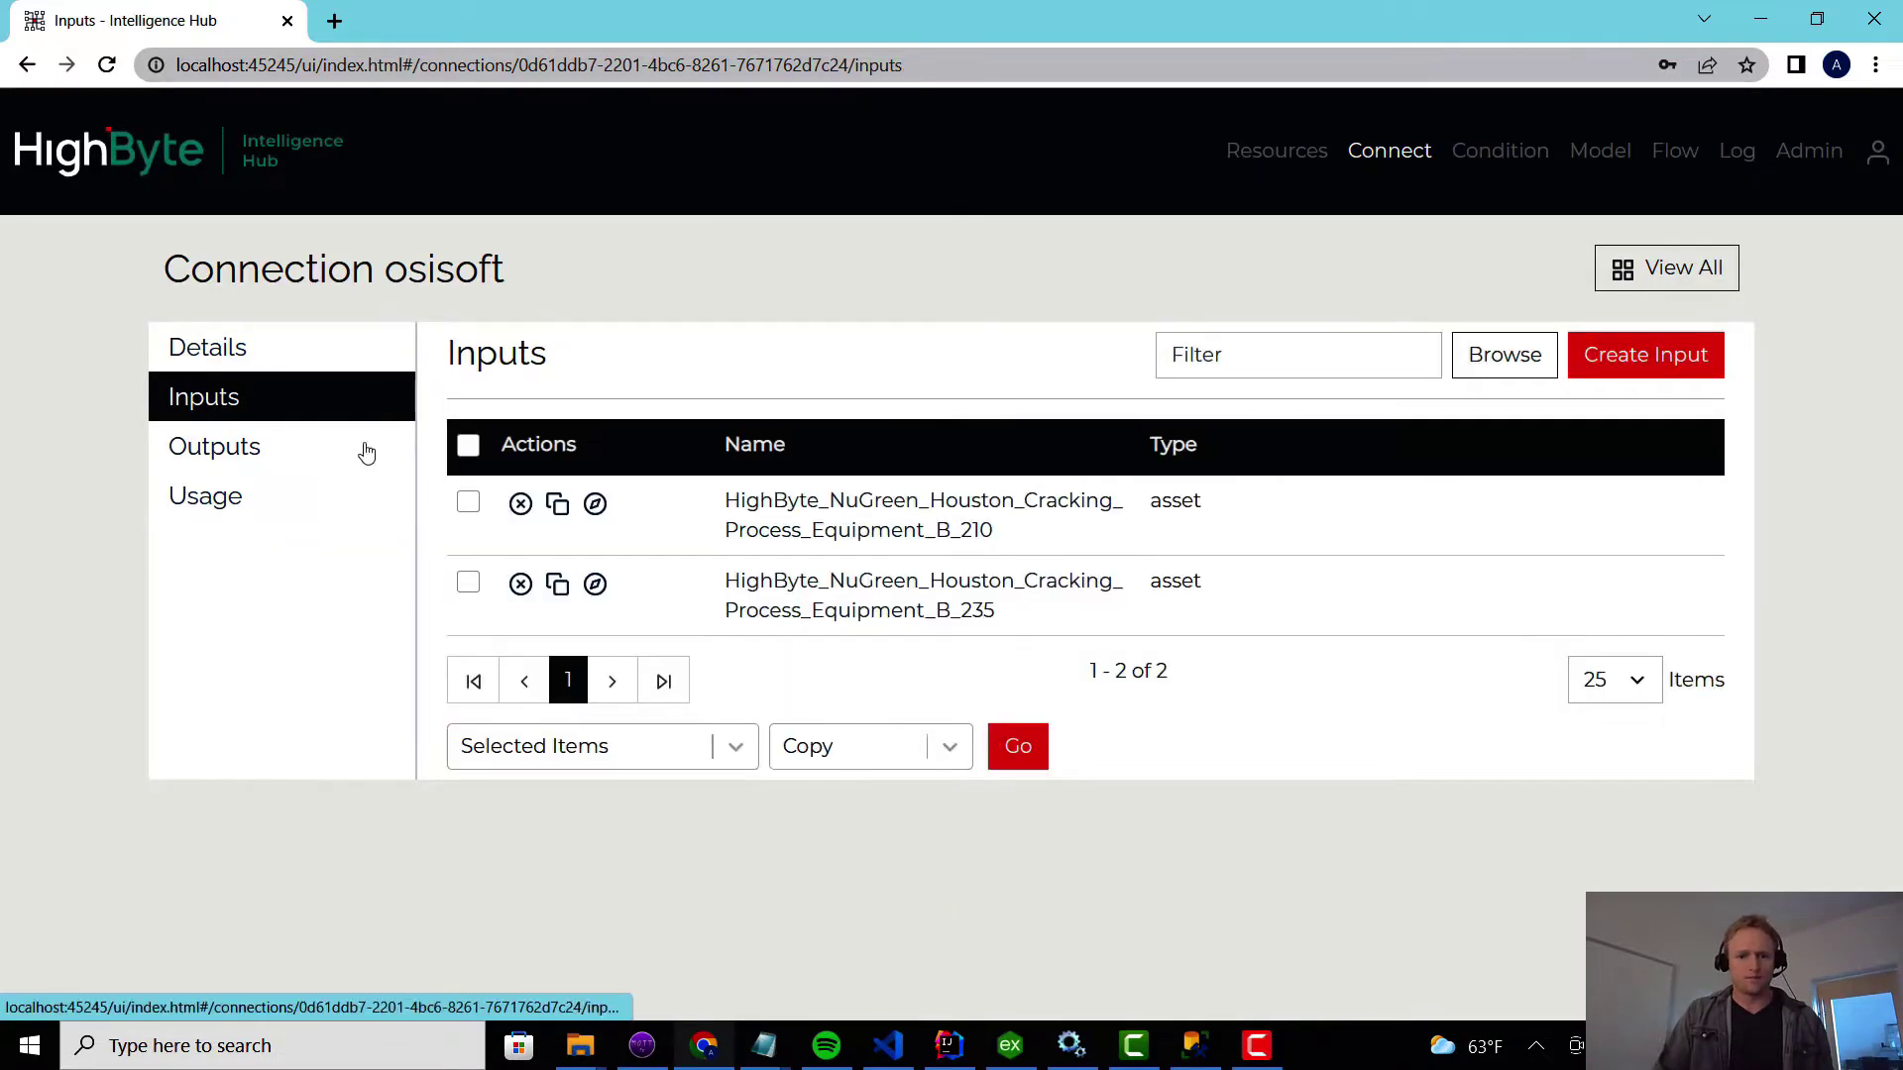
Read the B_210 input's current Boiler values.
click(878, 530)
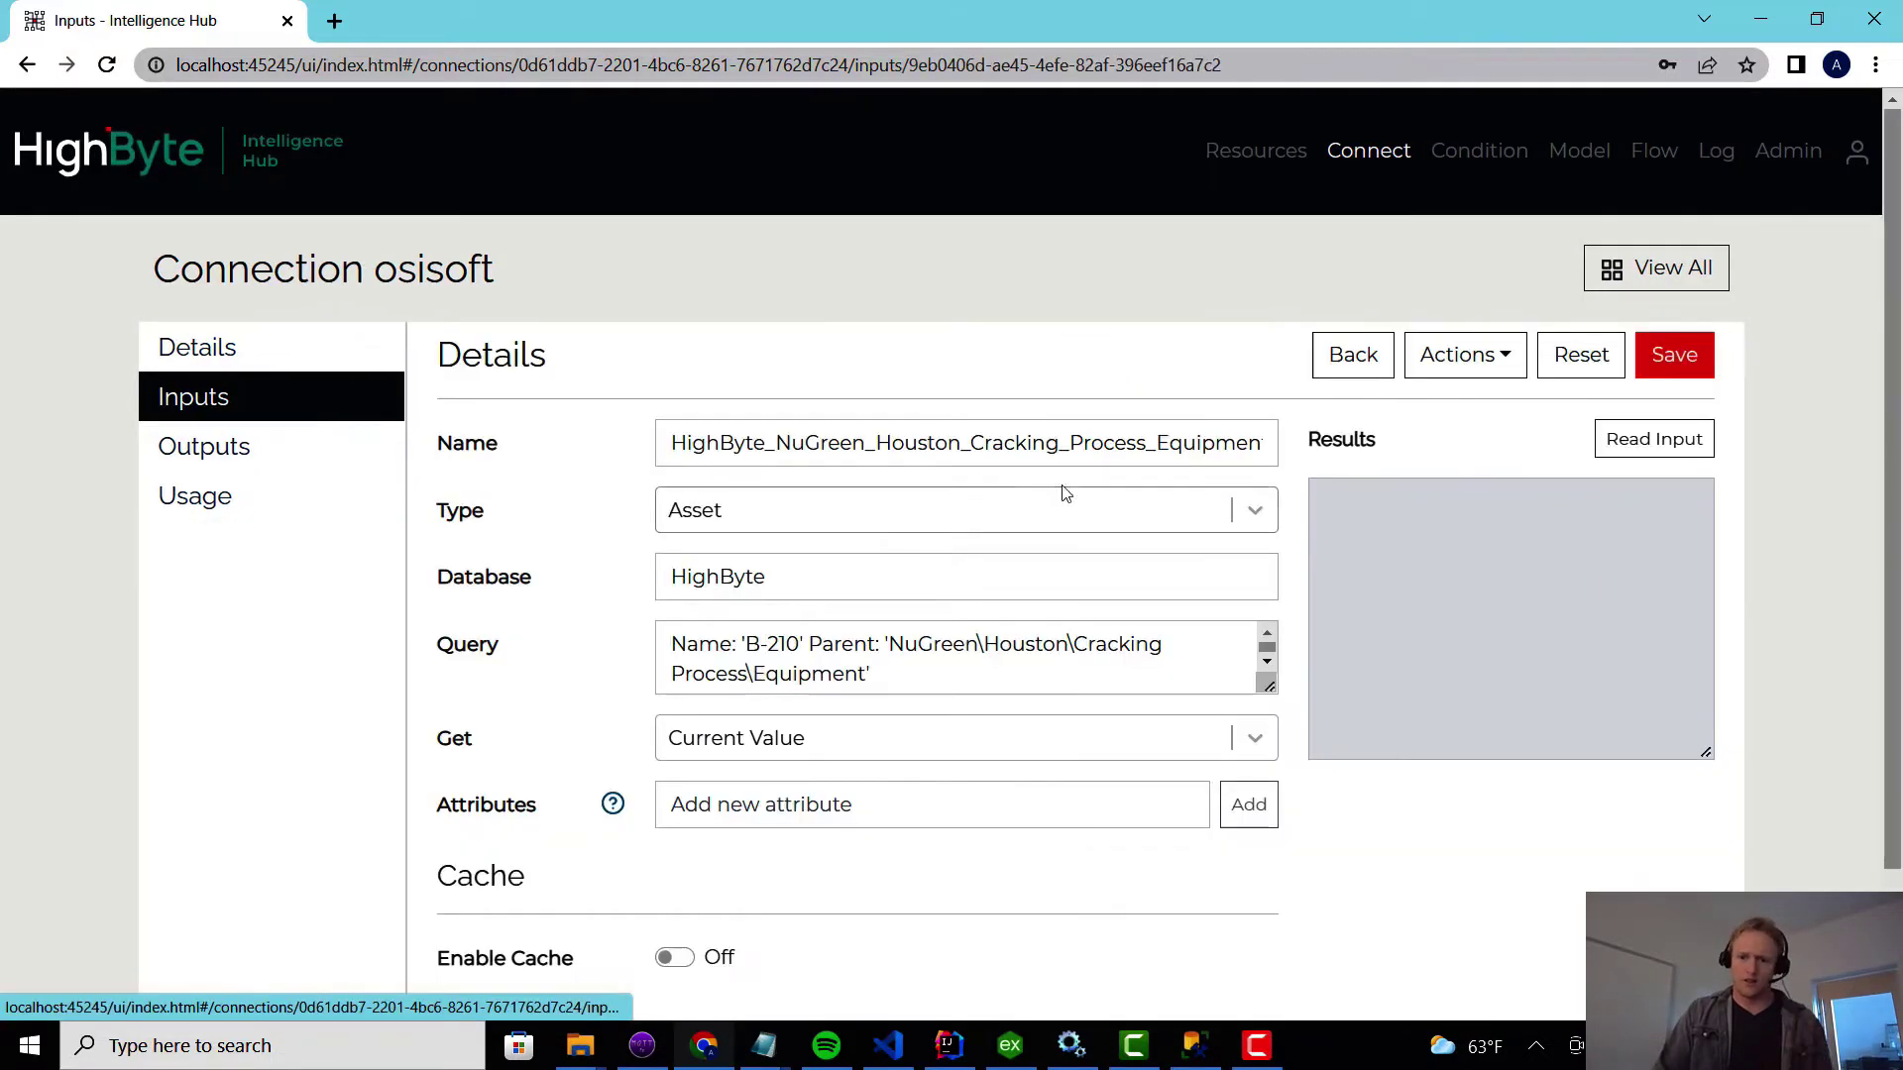
click(1640, 439)
mouse_move(1701, 532)
mouse_down()
mouse_move(1718, 674)
mouse_move(1707, 525)
mouse_up()
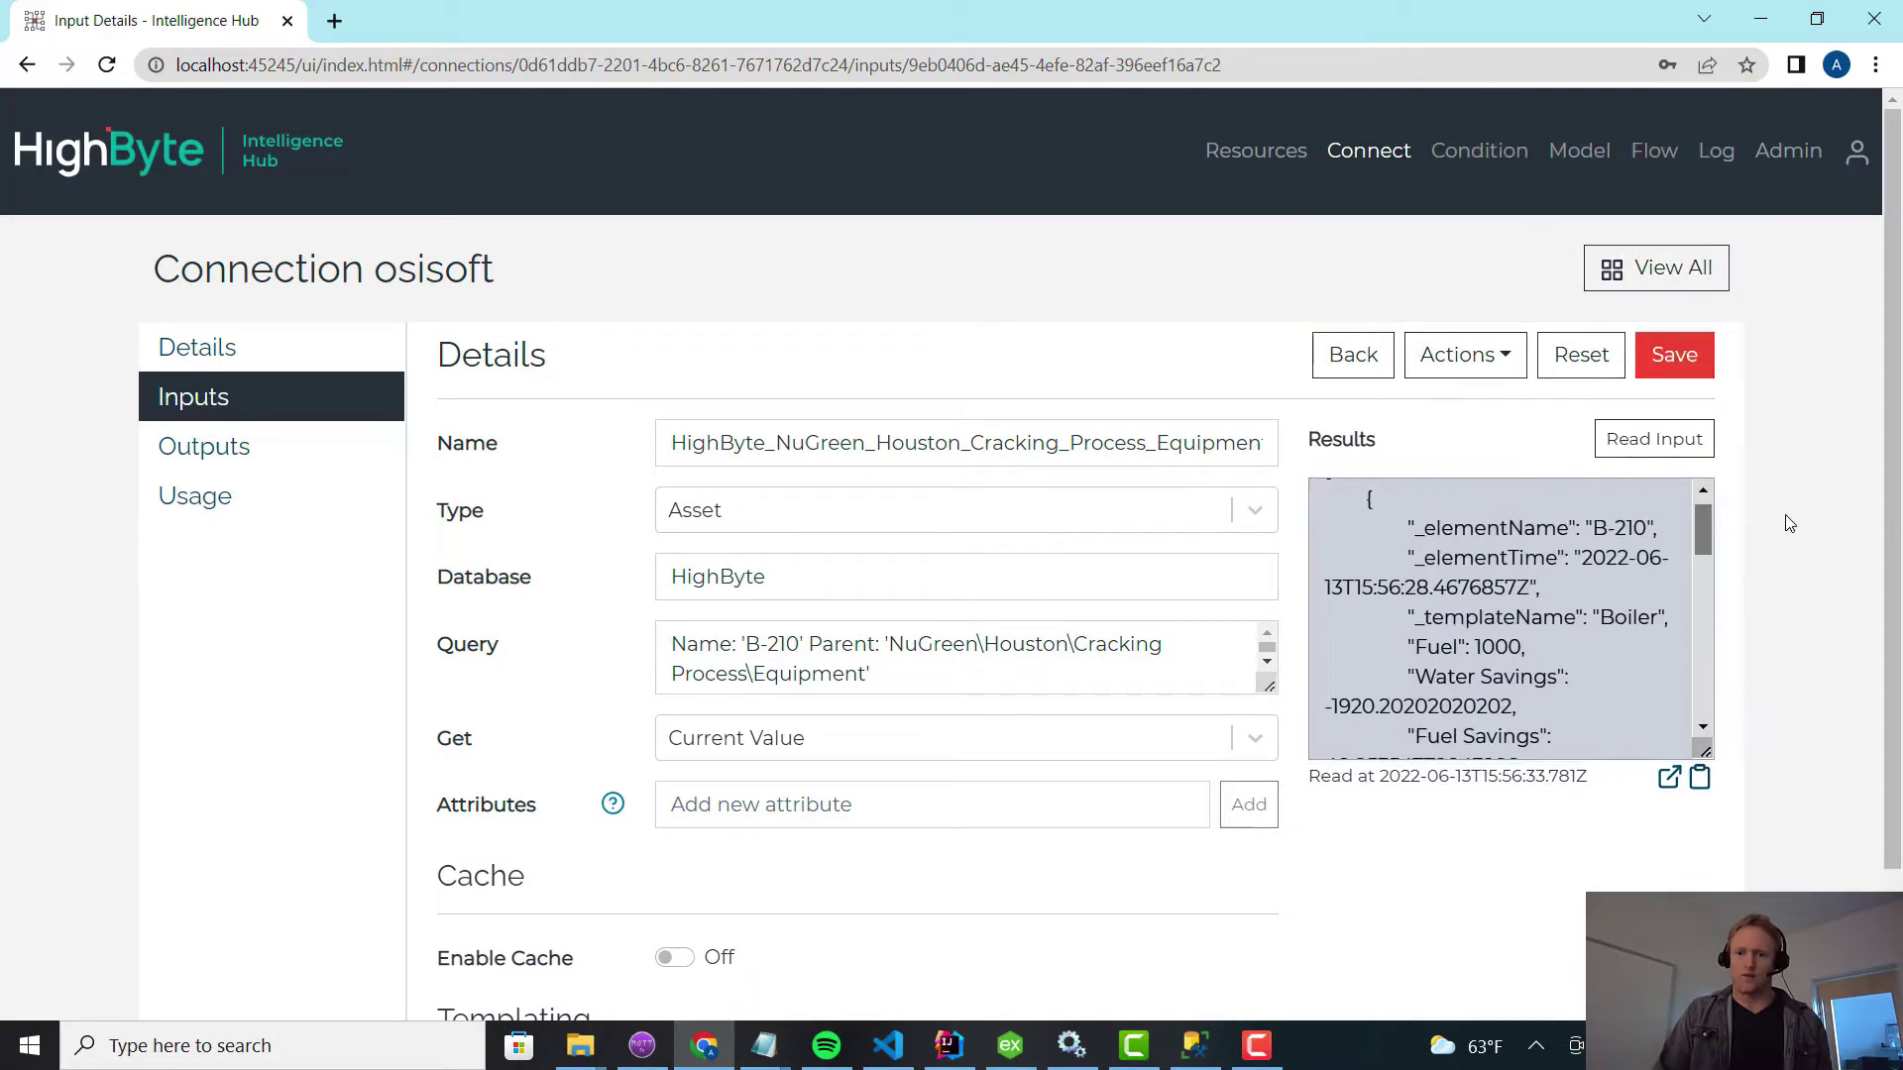
click(1478, 176)
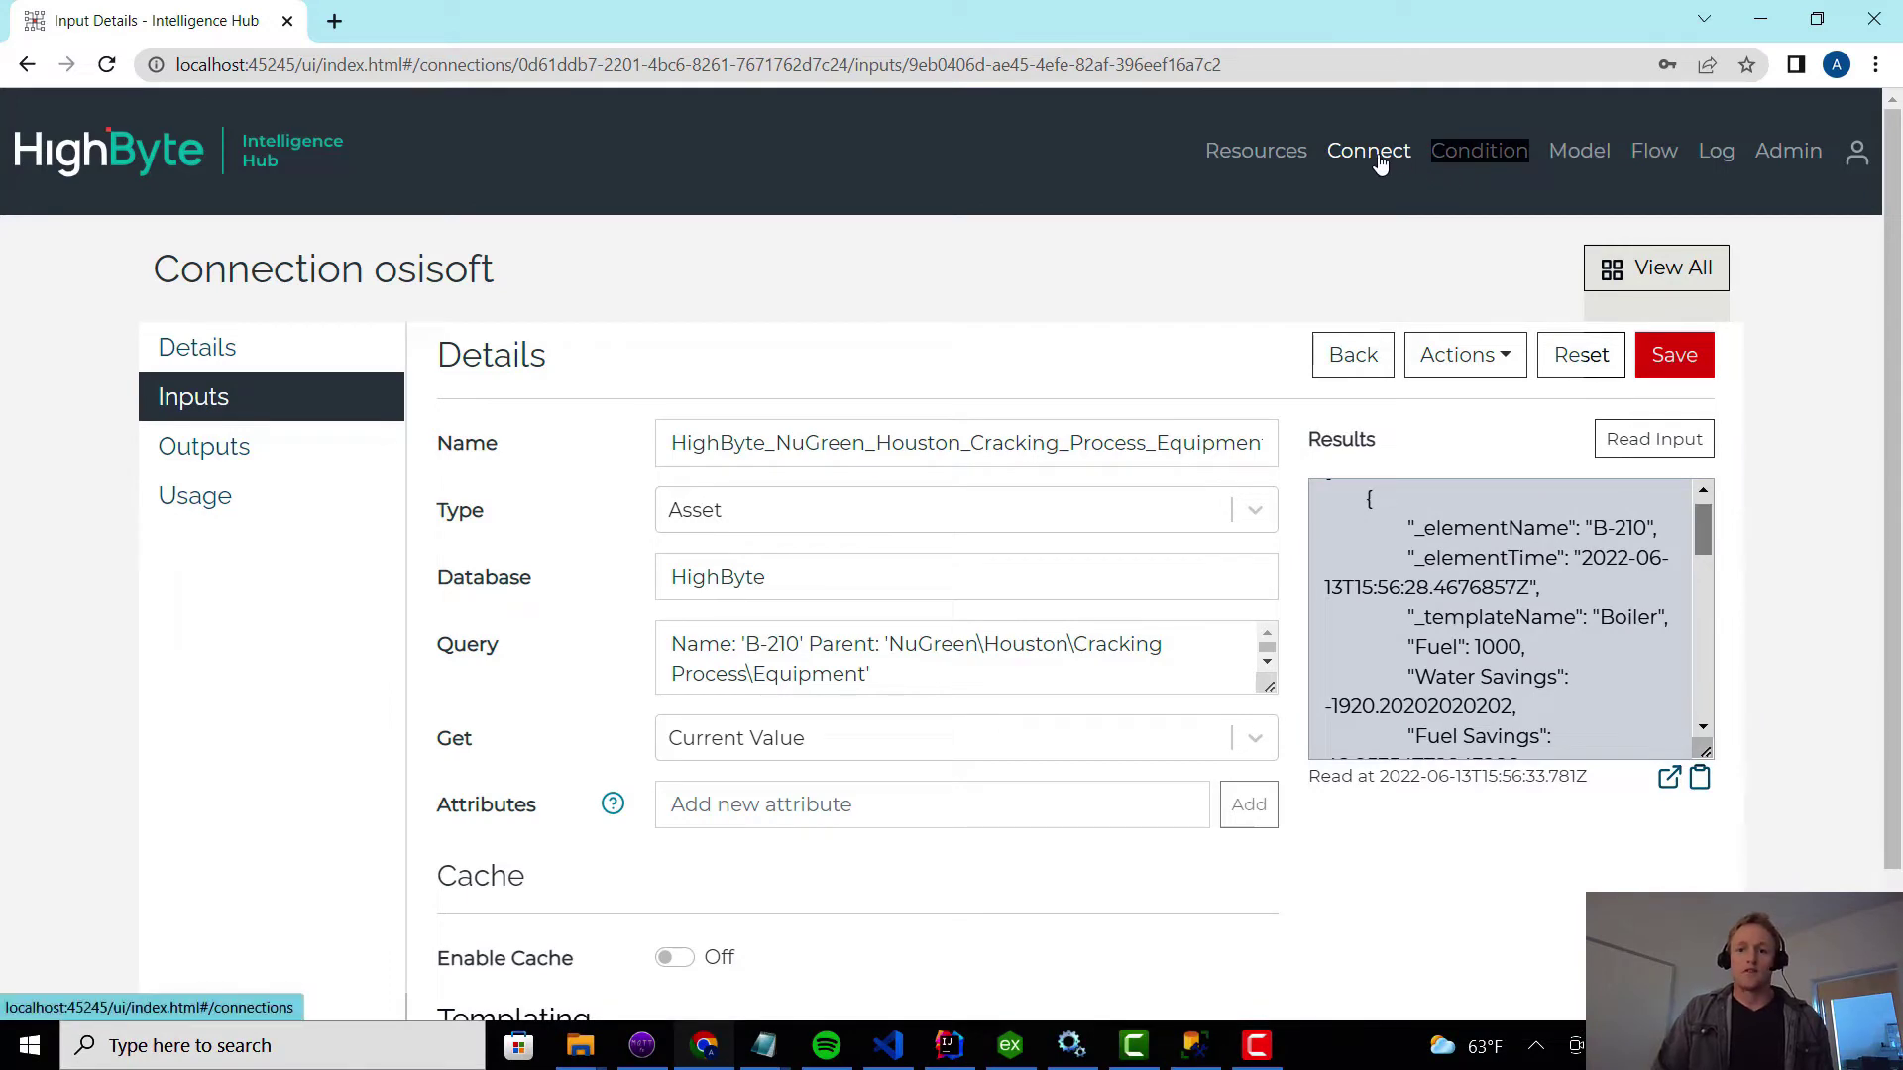
Back on the connections page, start a new connection named sql.
click(1377, 150)
click(1397, 273)
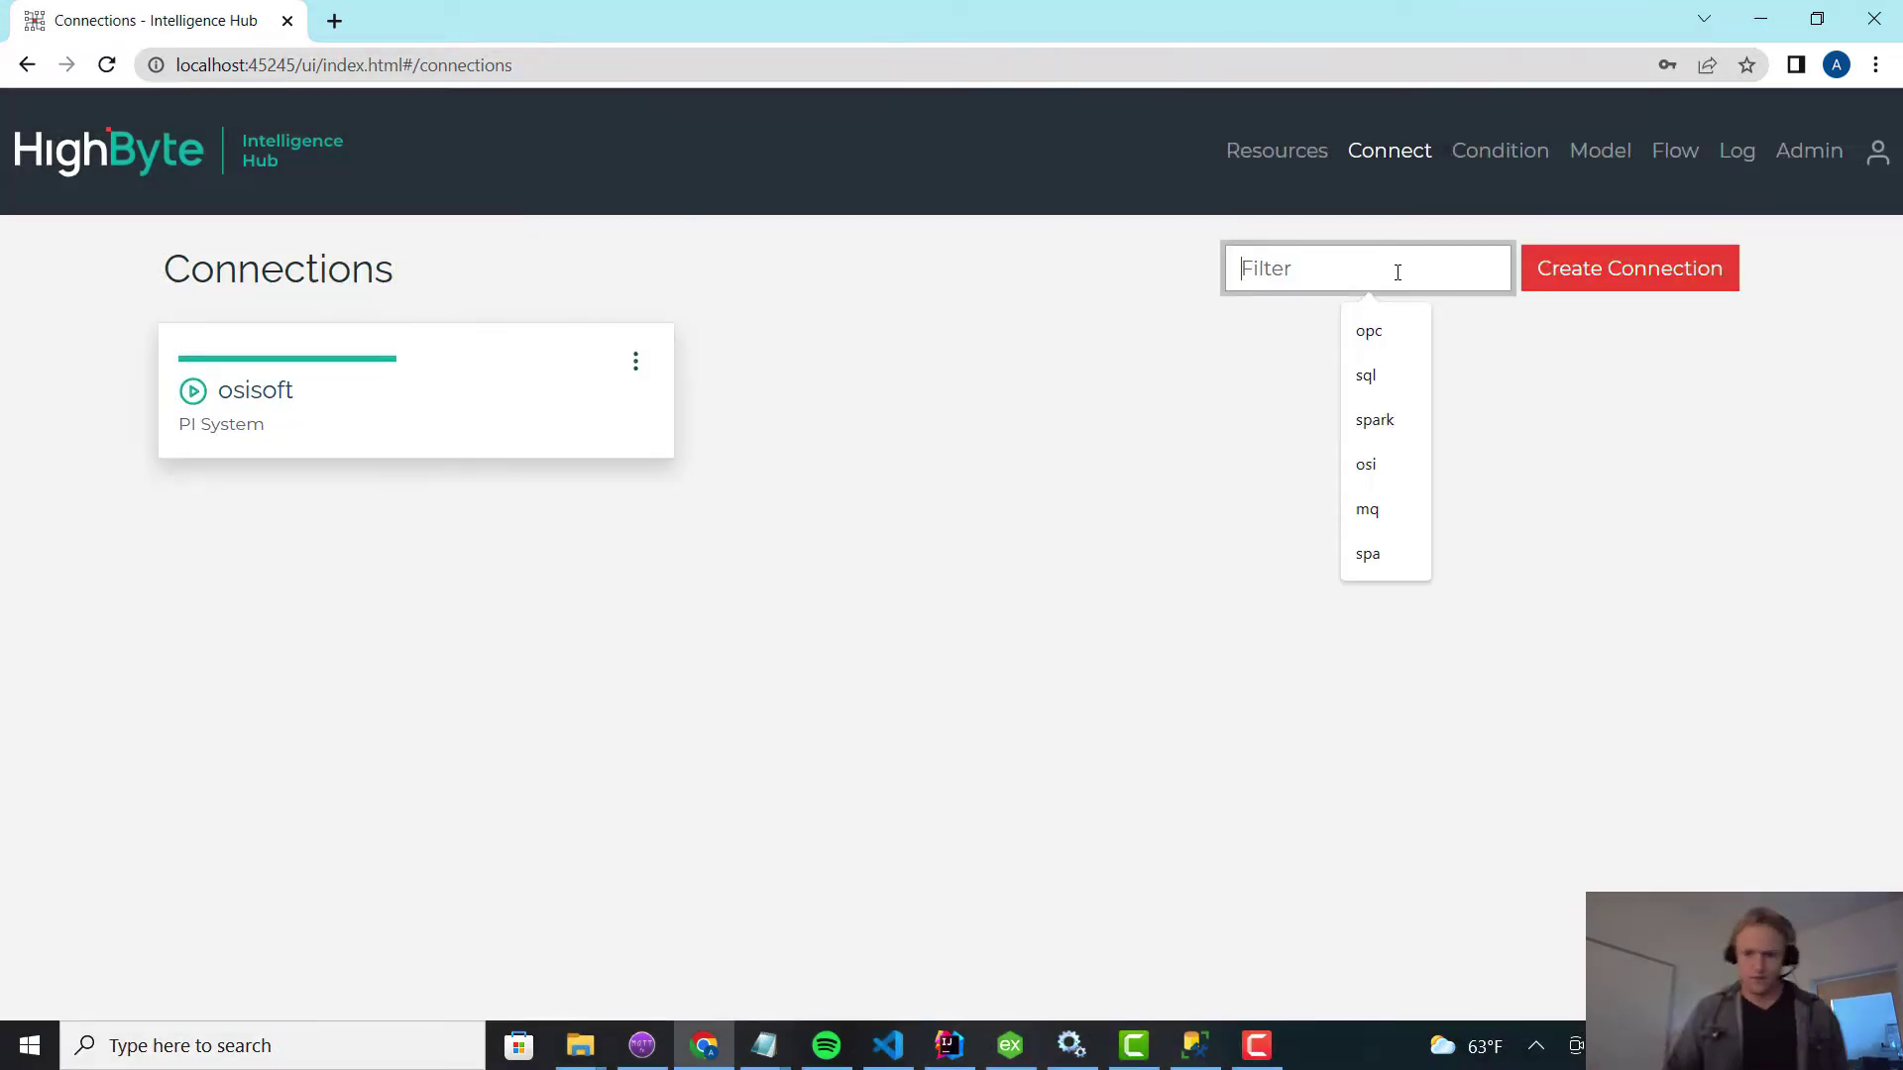
click(1560, 265)
click(1024, 374)
text(sq)
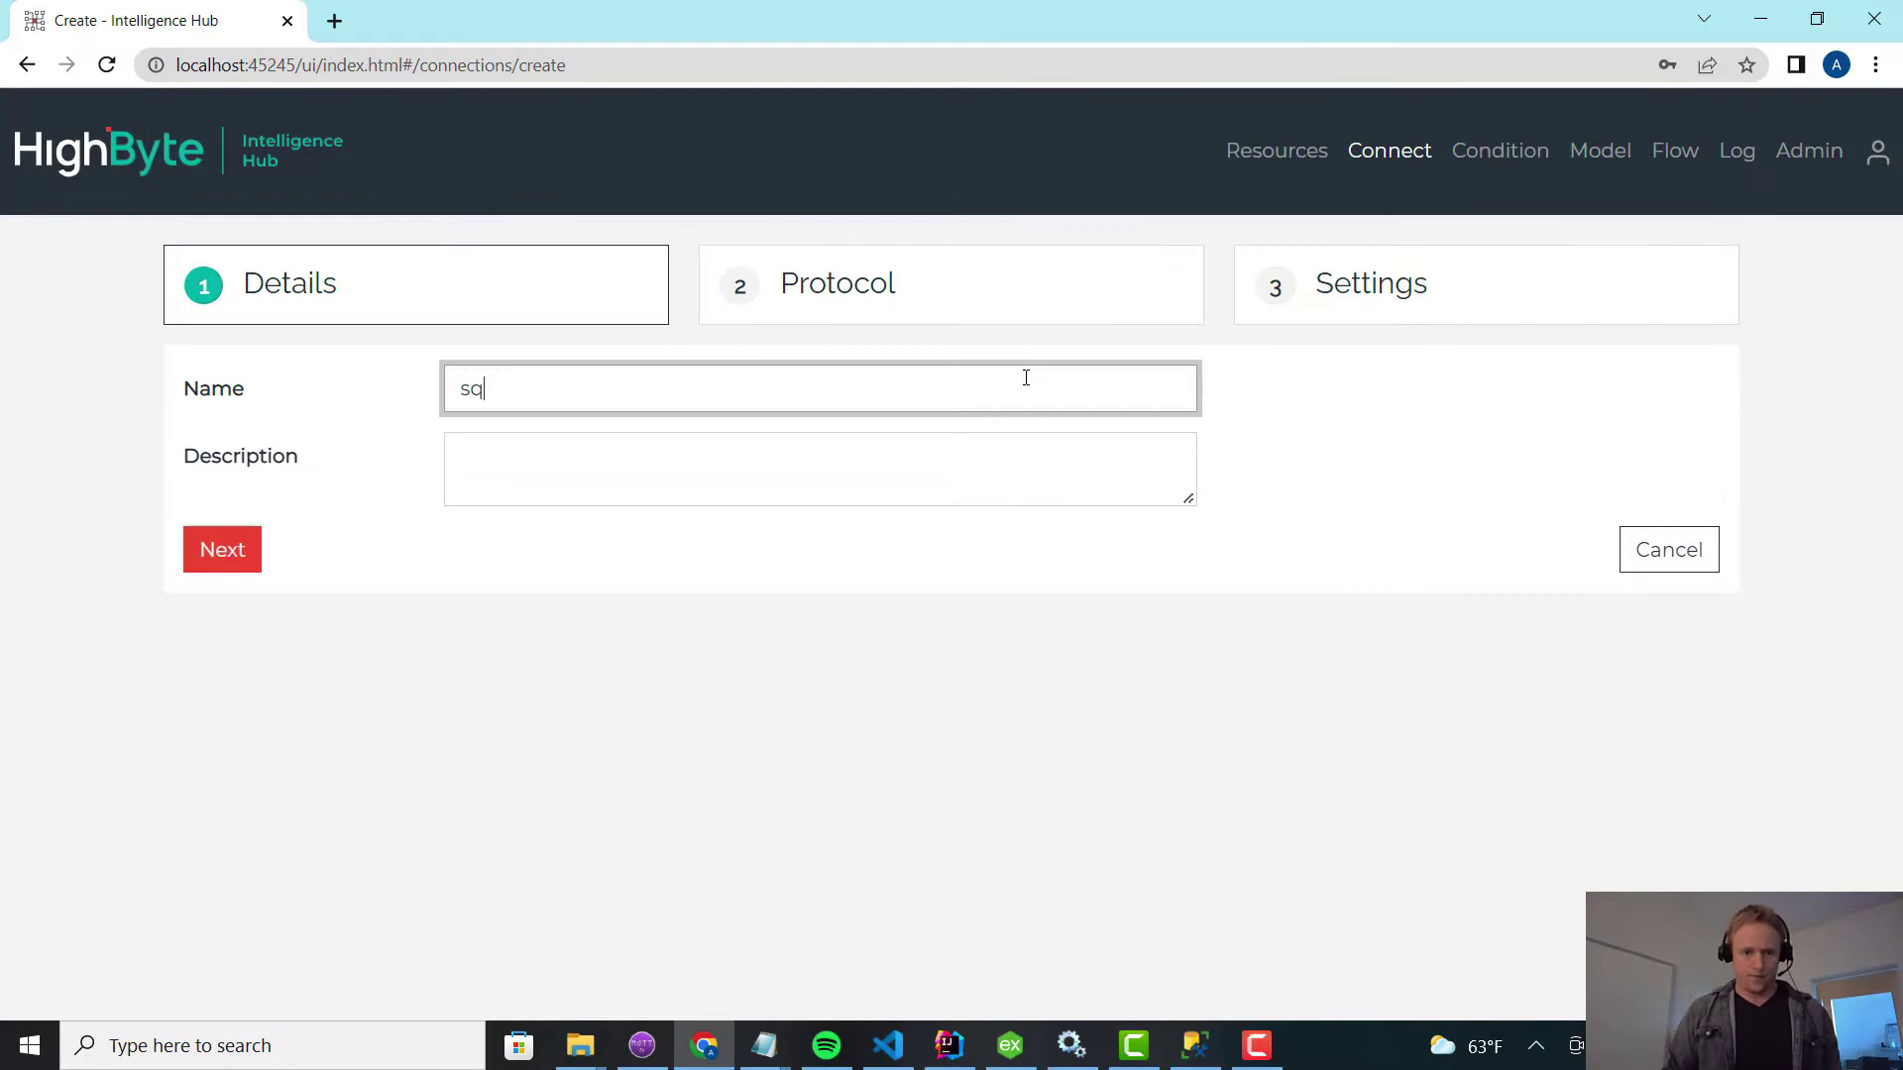
key(Return)
Set its protocol to Microsoft SQL Server with host 127.0.0.1.
click(1026, 384)
text(ME)
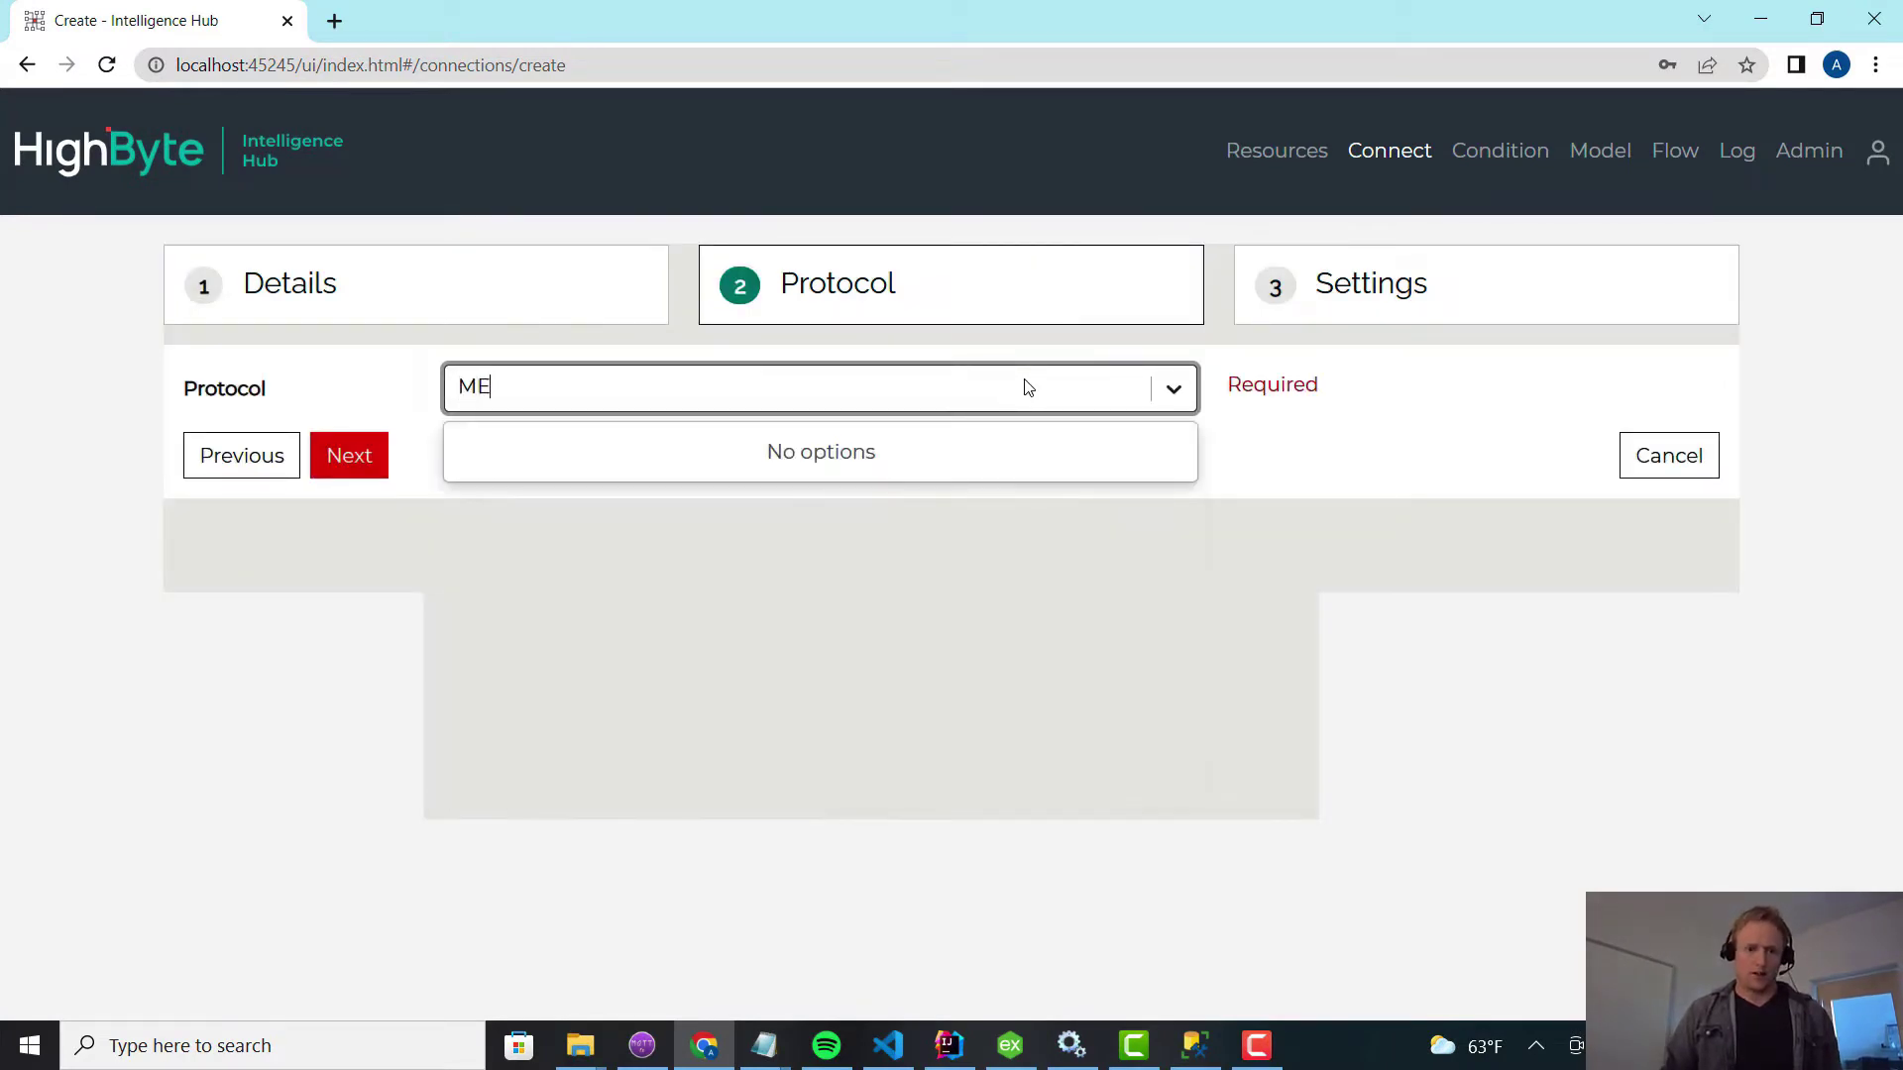
key(BackSpace)
key(BackSpace)
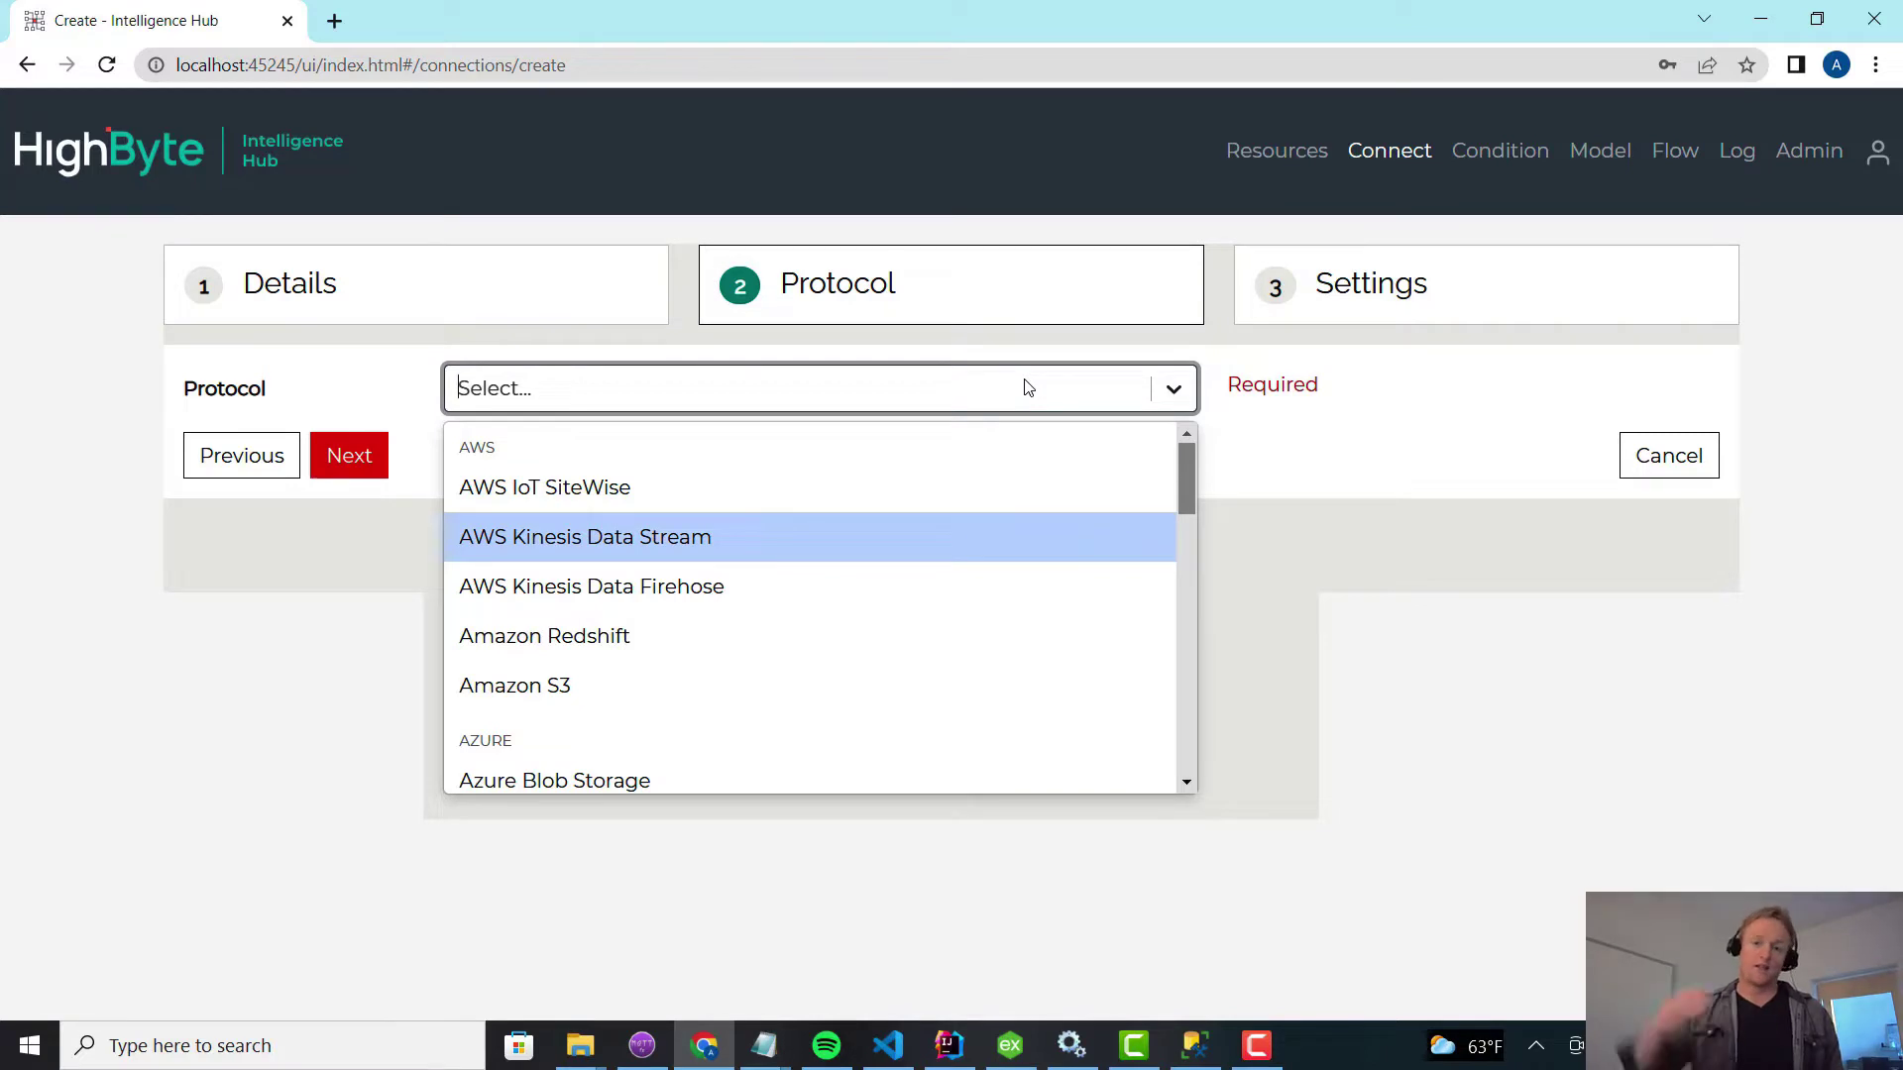
text(sq)
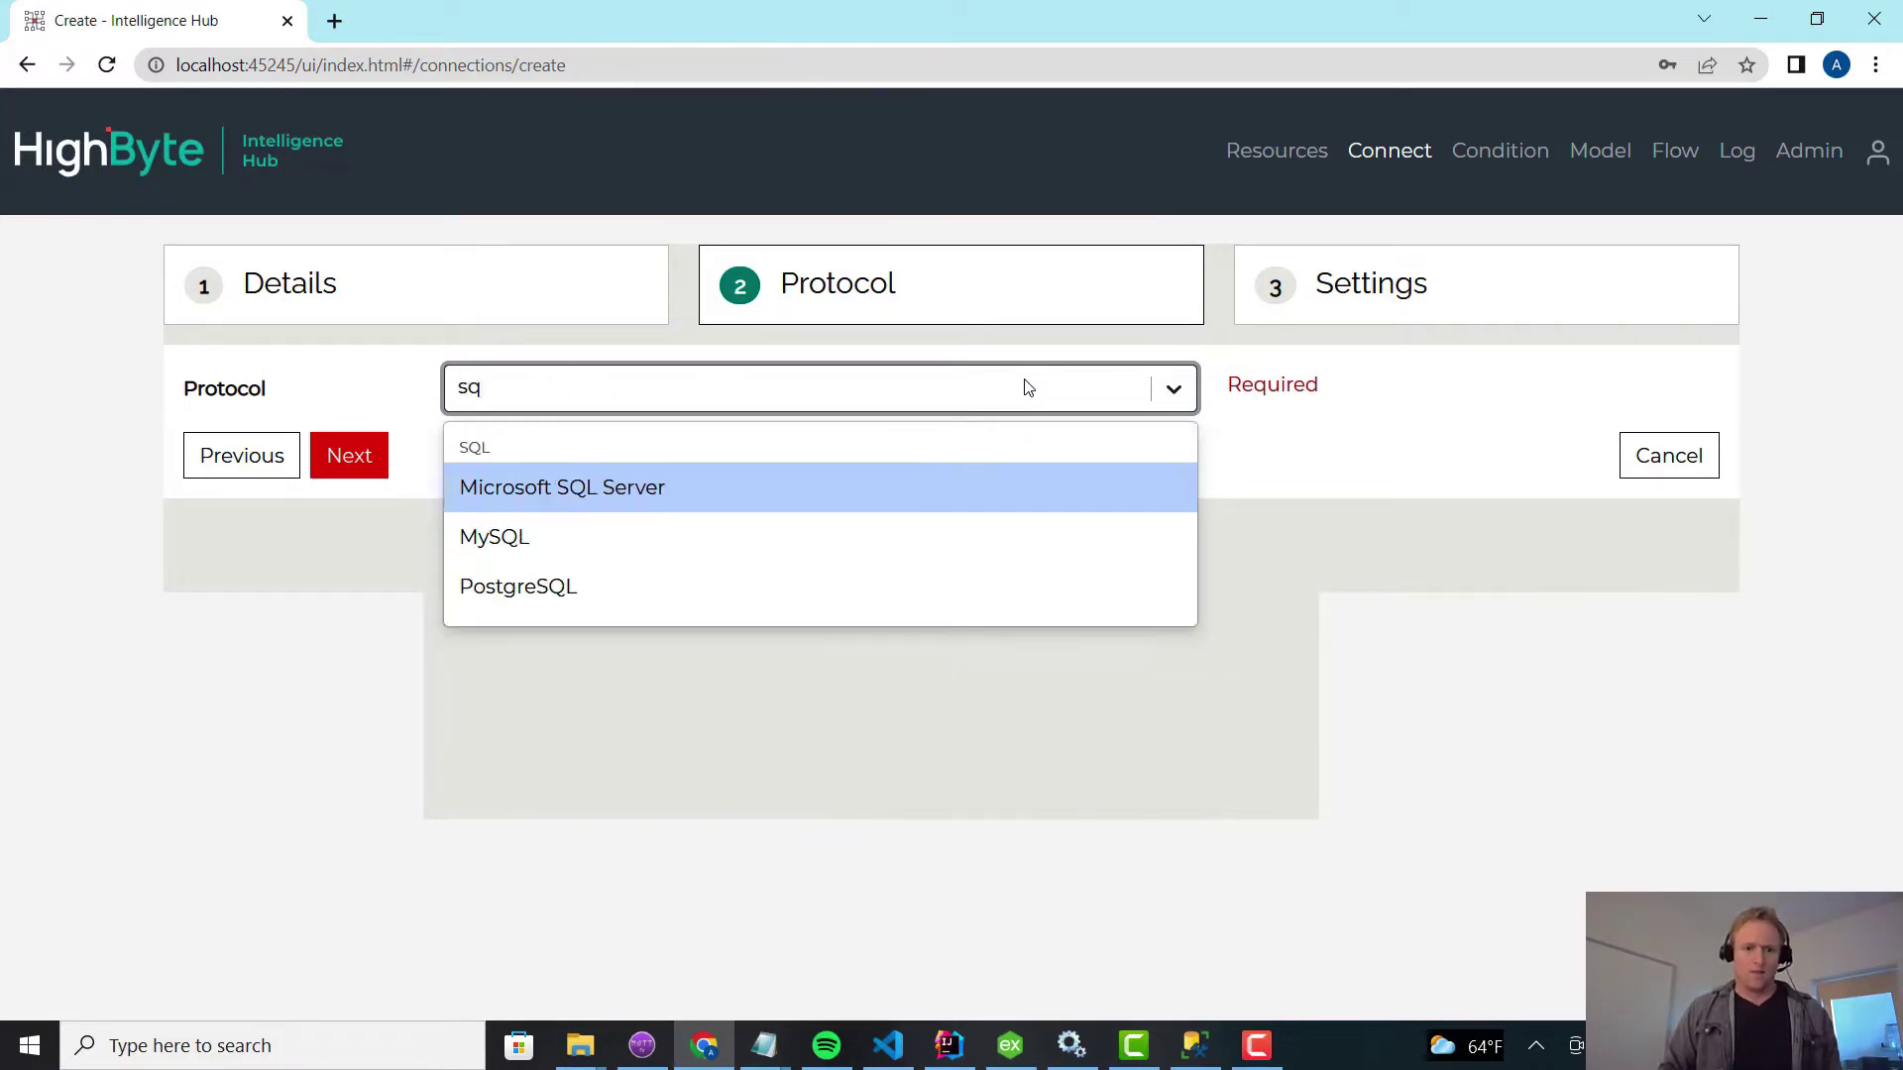
key(Return)
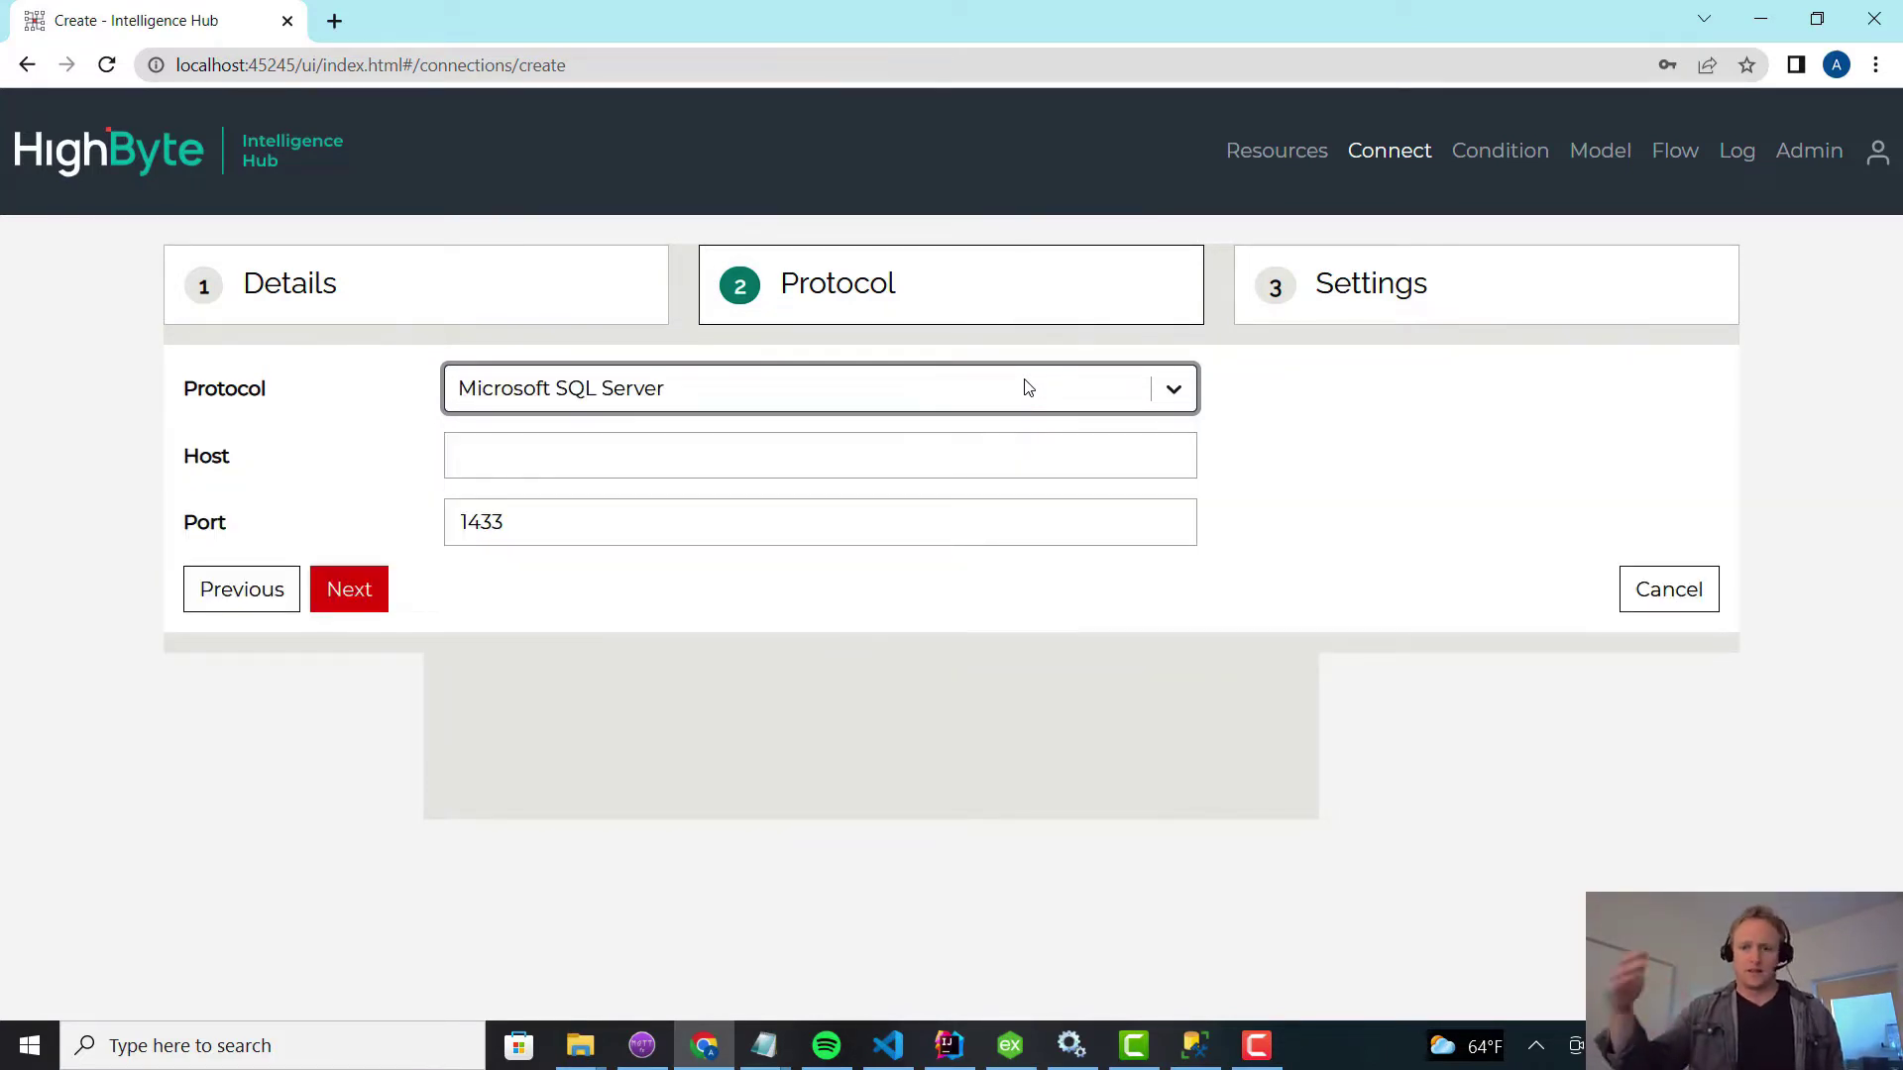
click(771, 453)
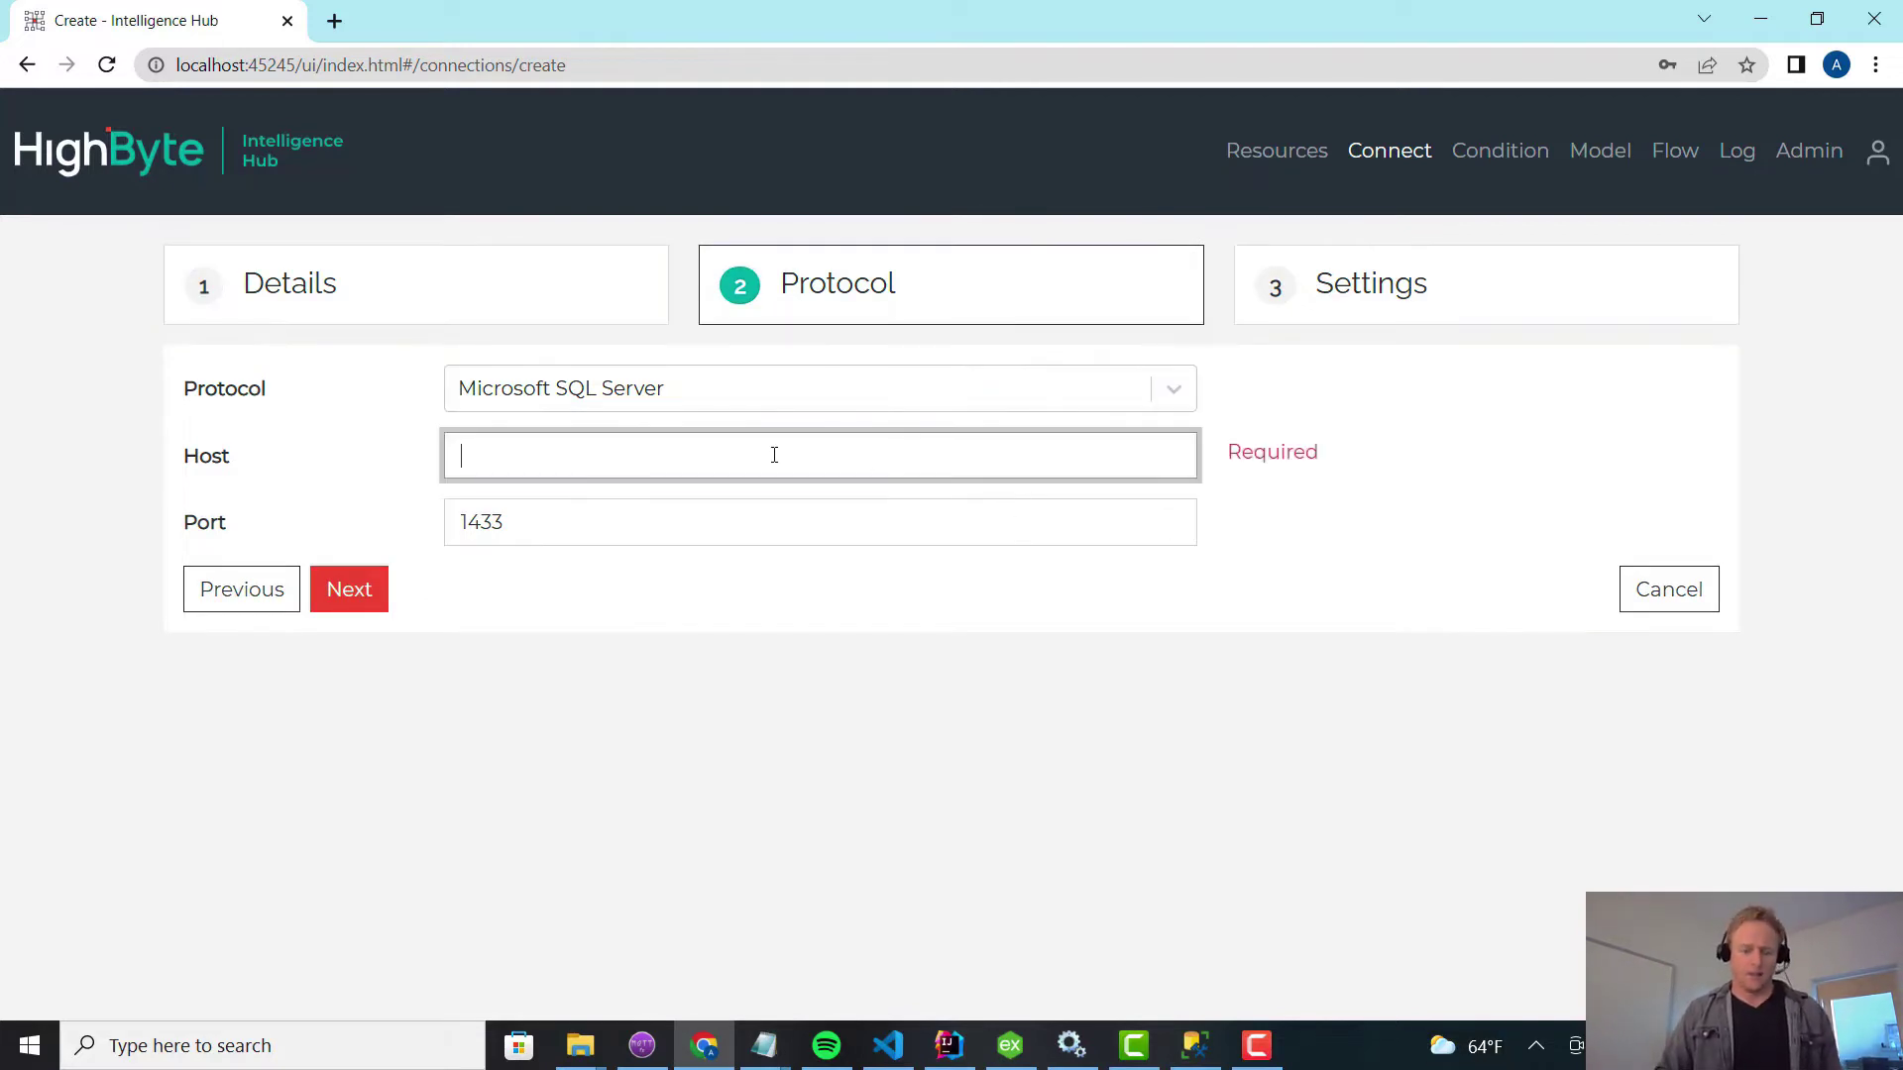
text(127.0.0.1)
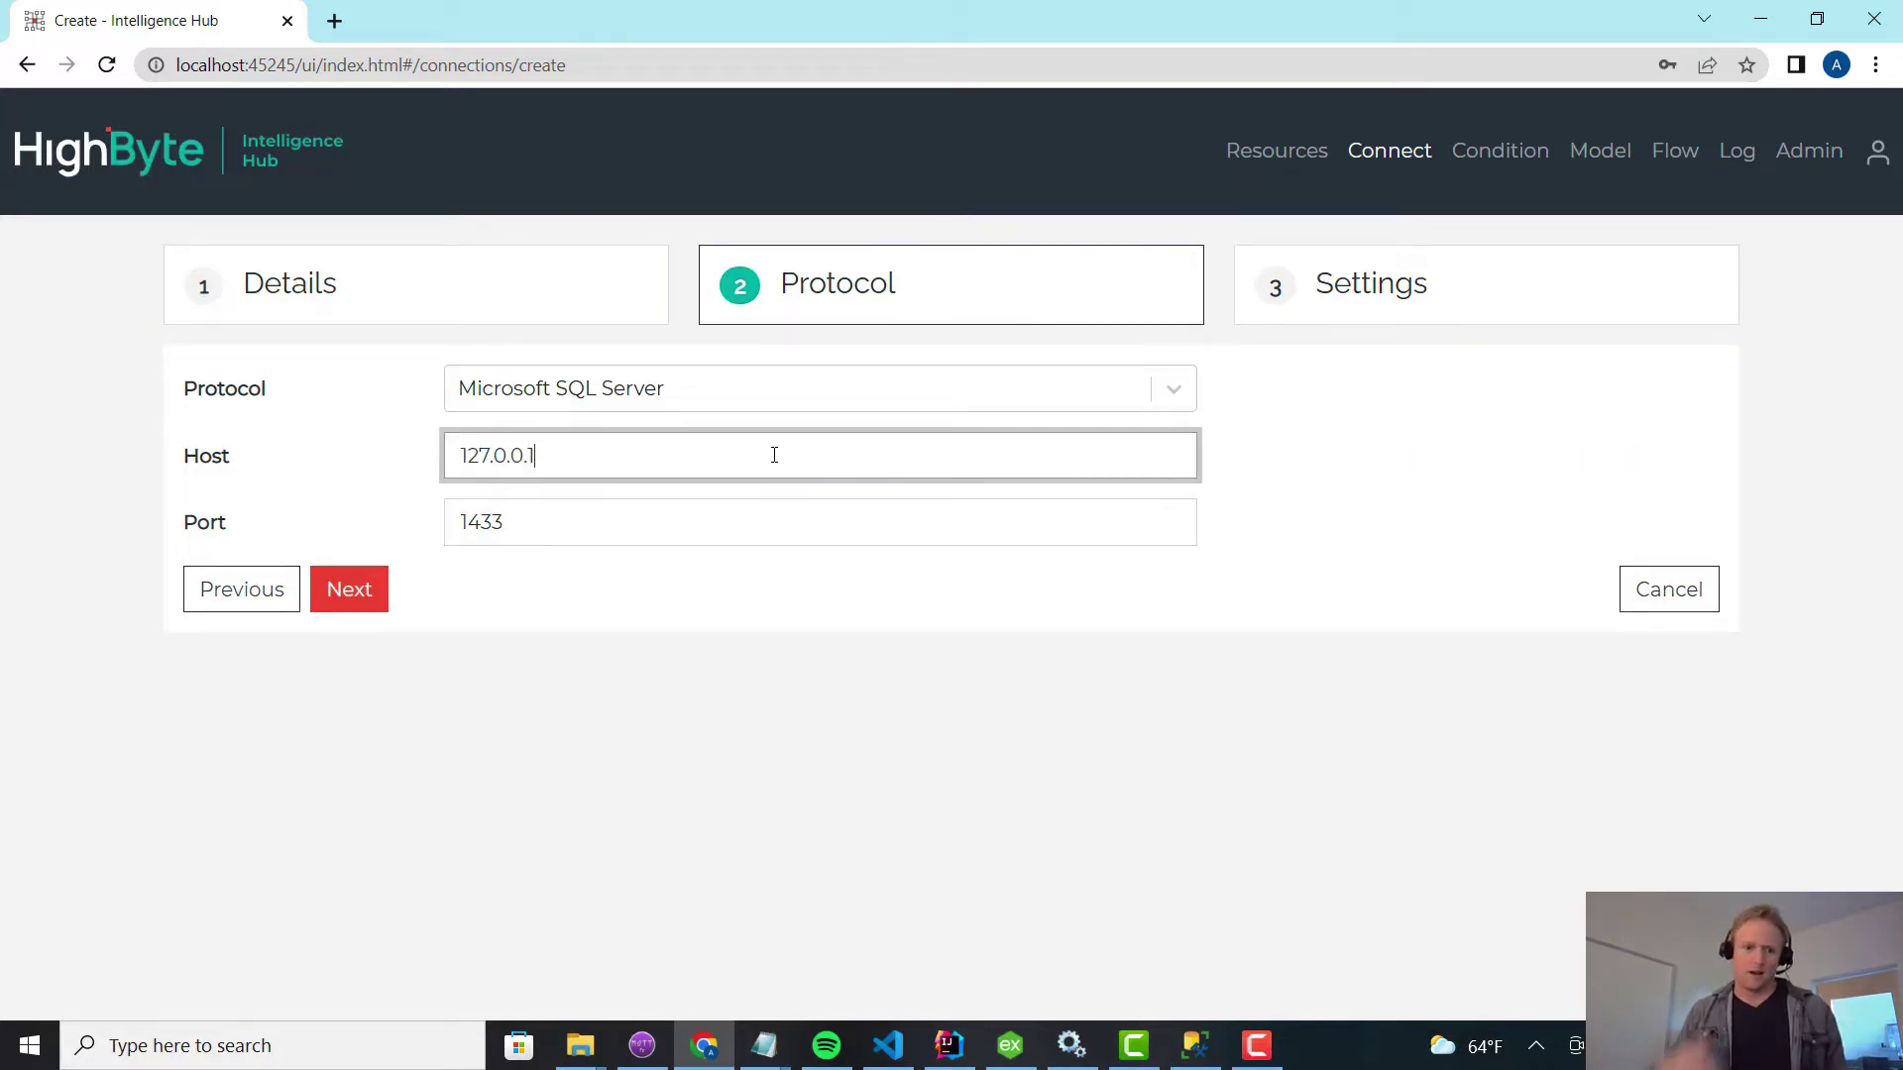
click(366, 592)
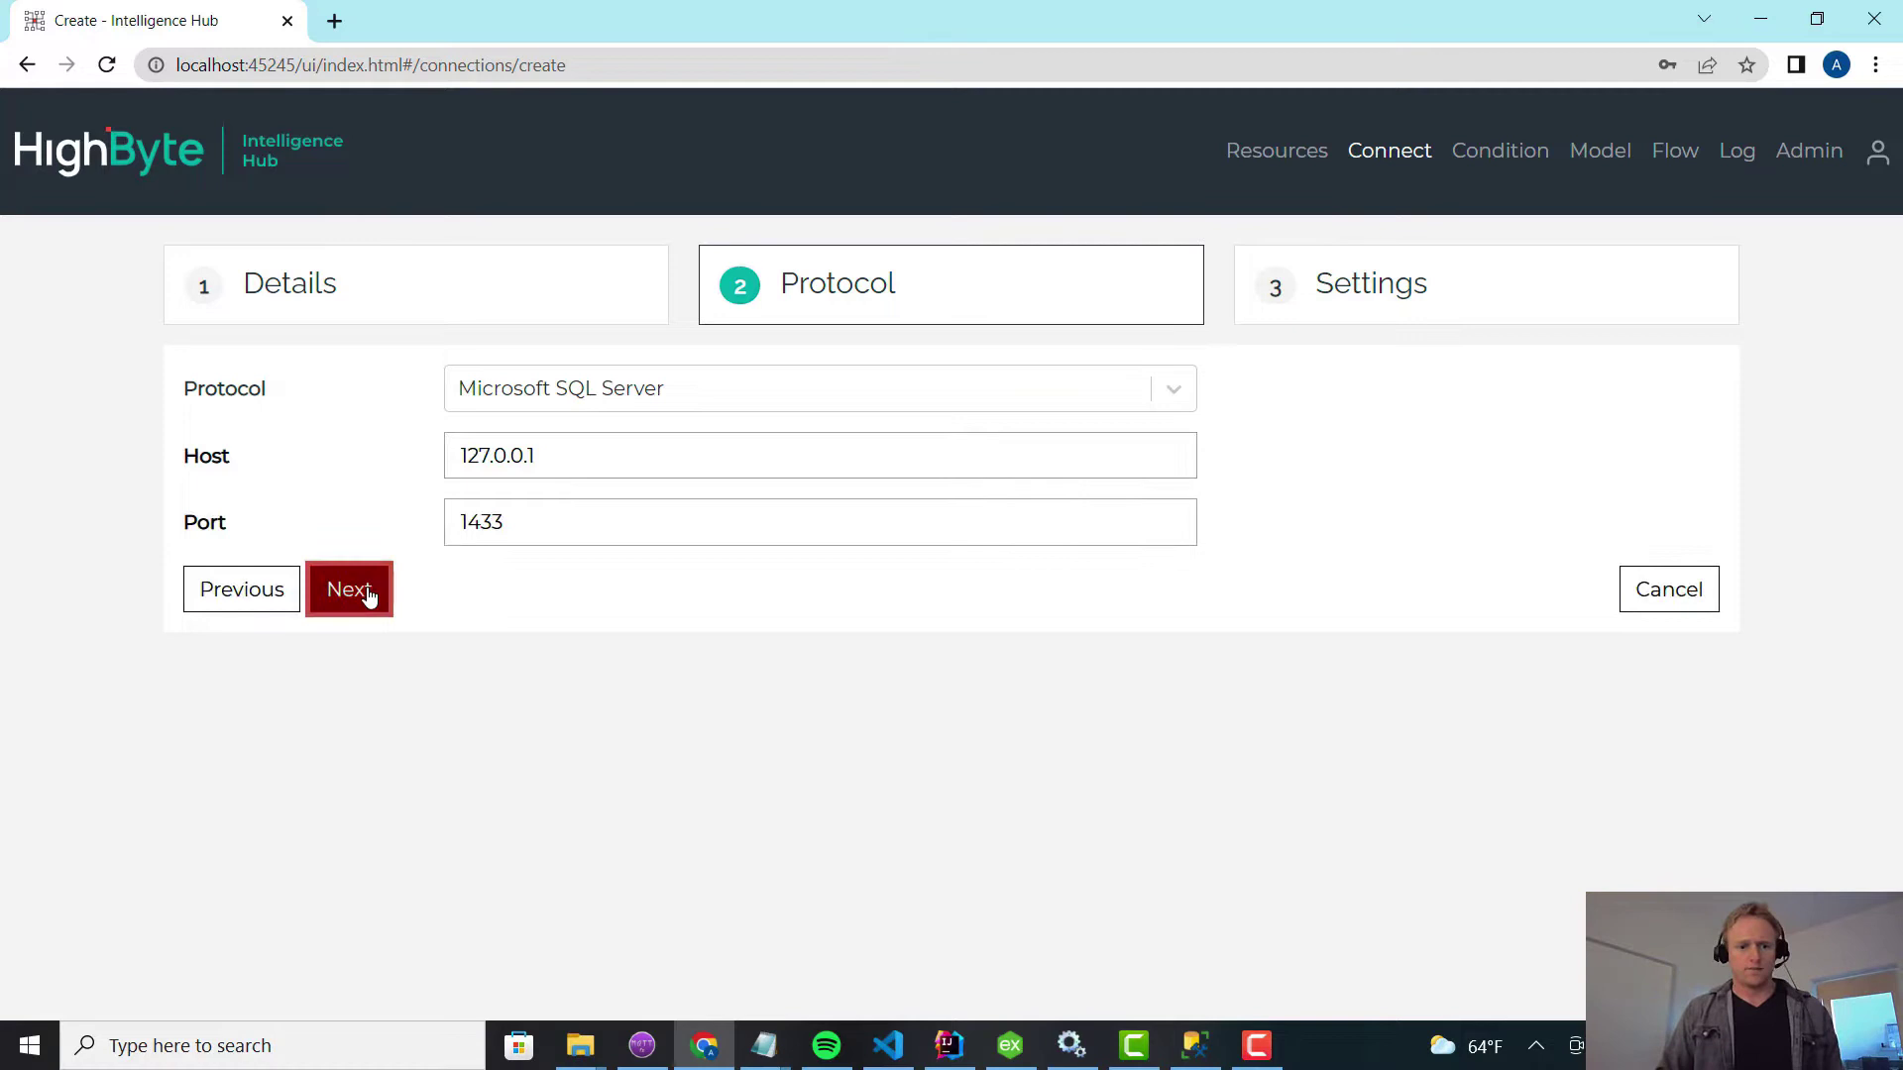
Fill in the test database, username and password, then submit the sql connection.
click(465, 390)
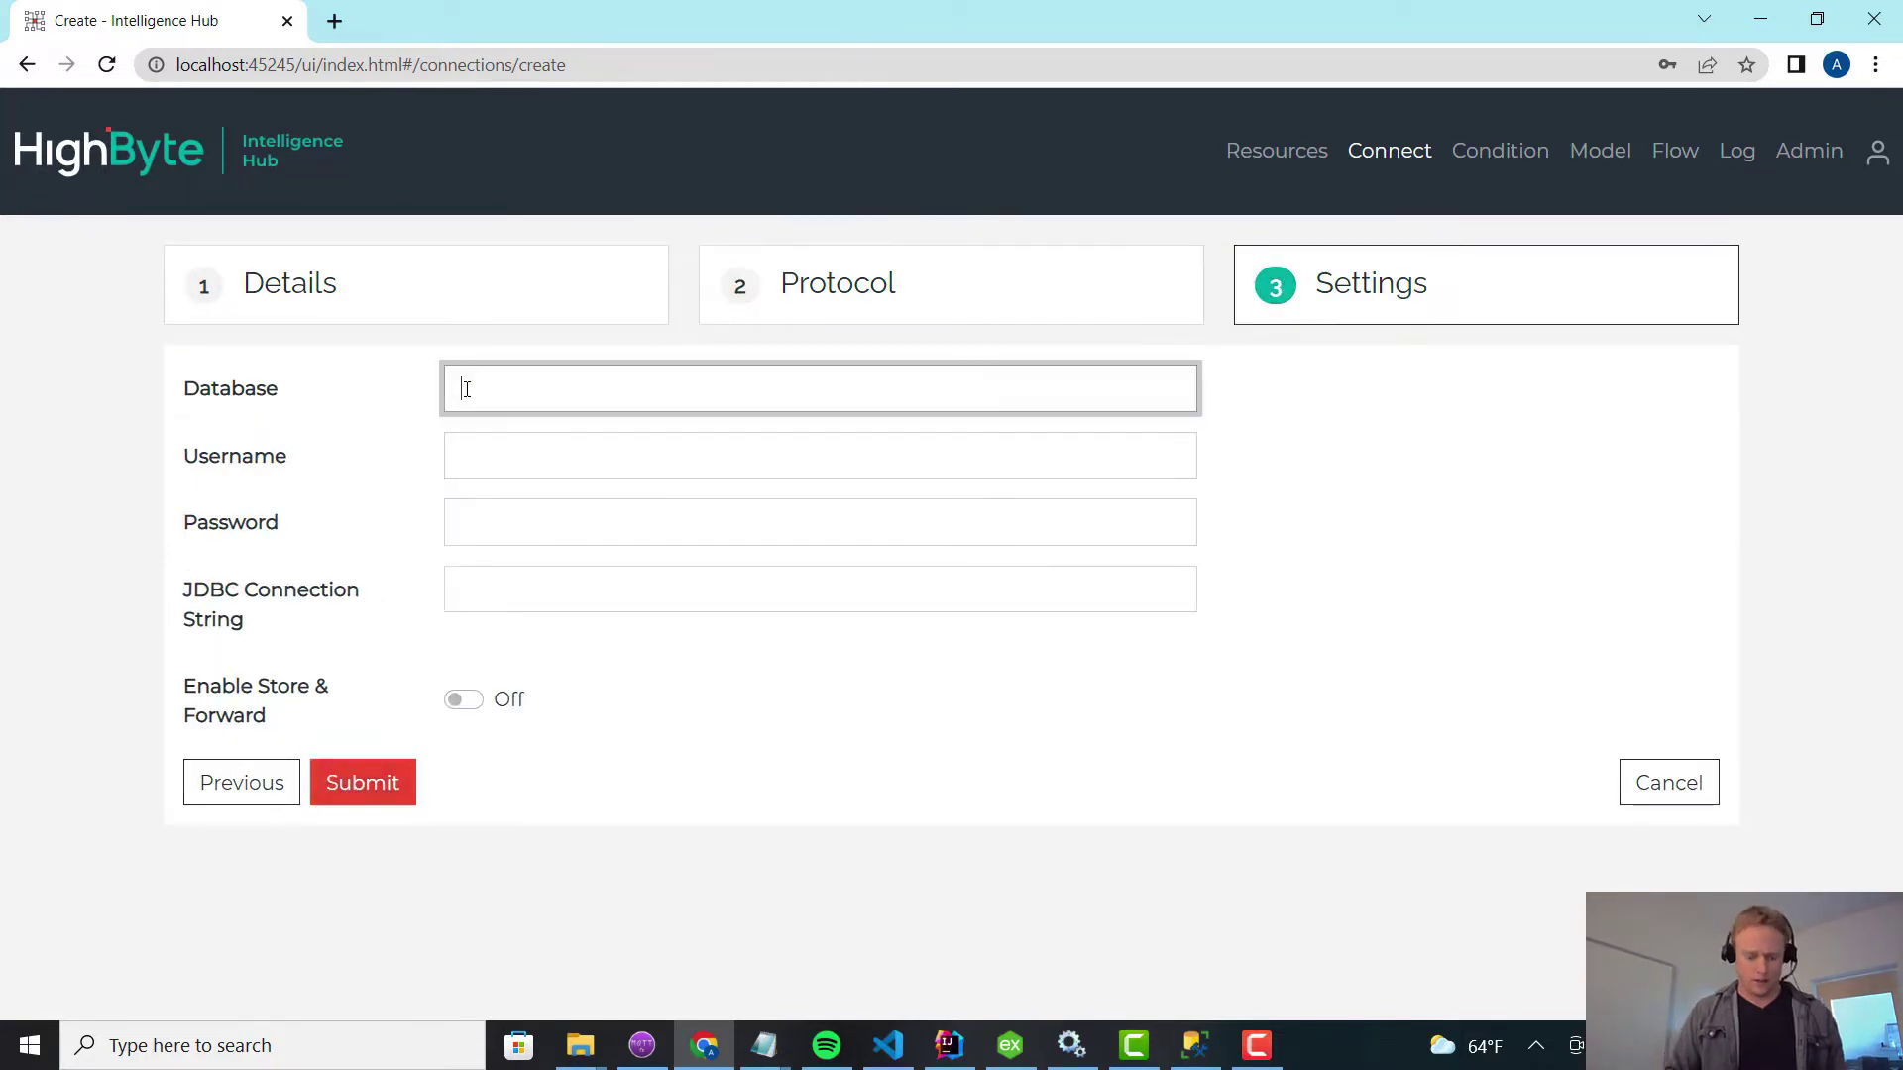
key(Tab)
key(Tab)
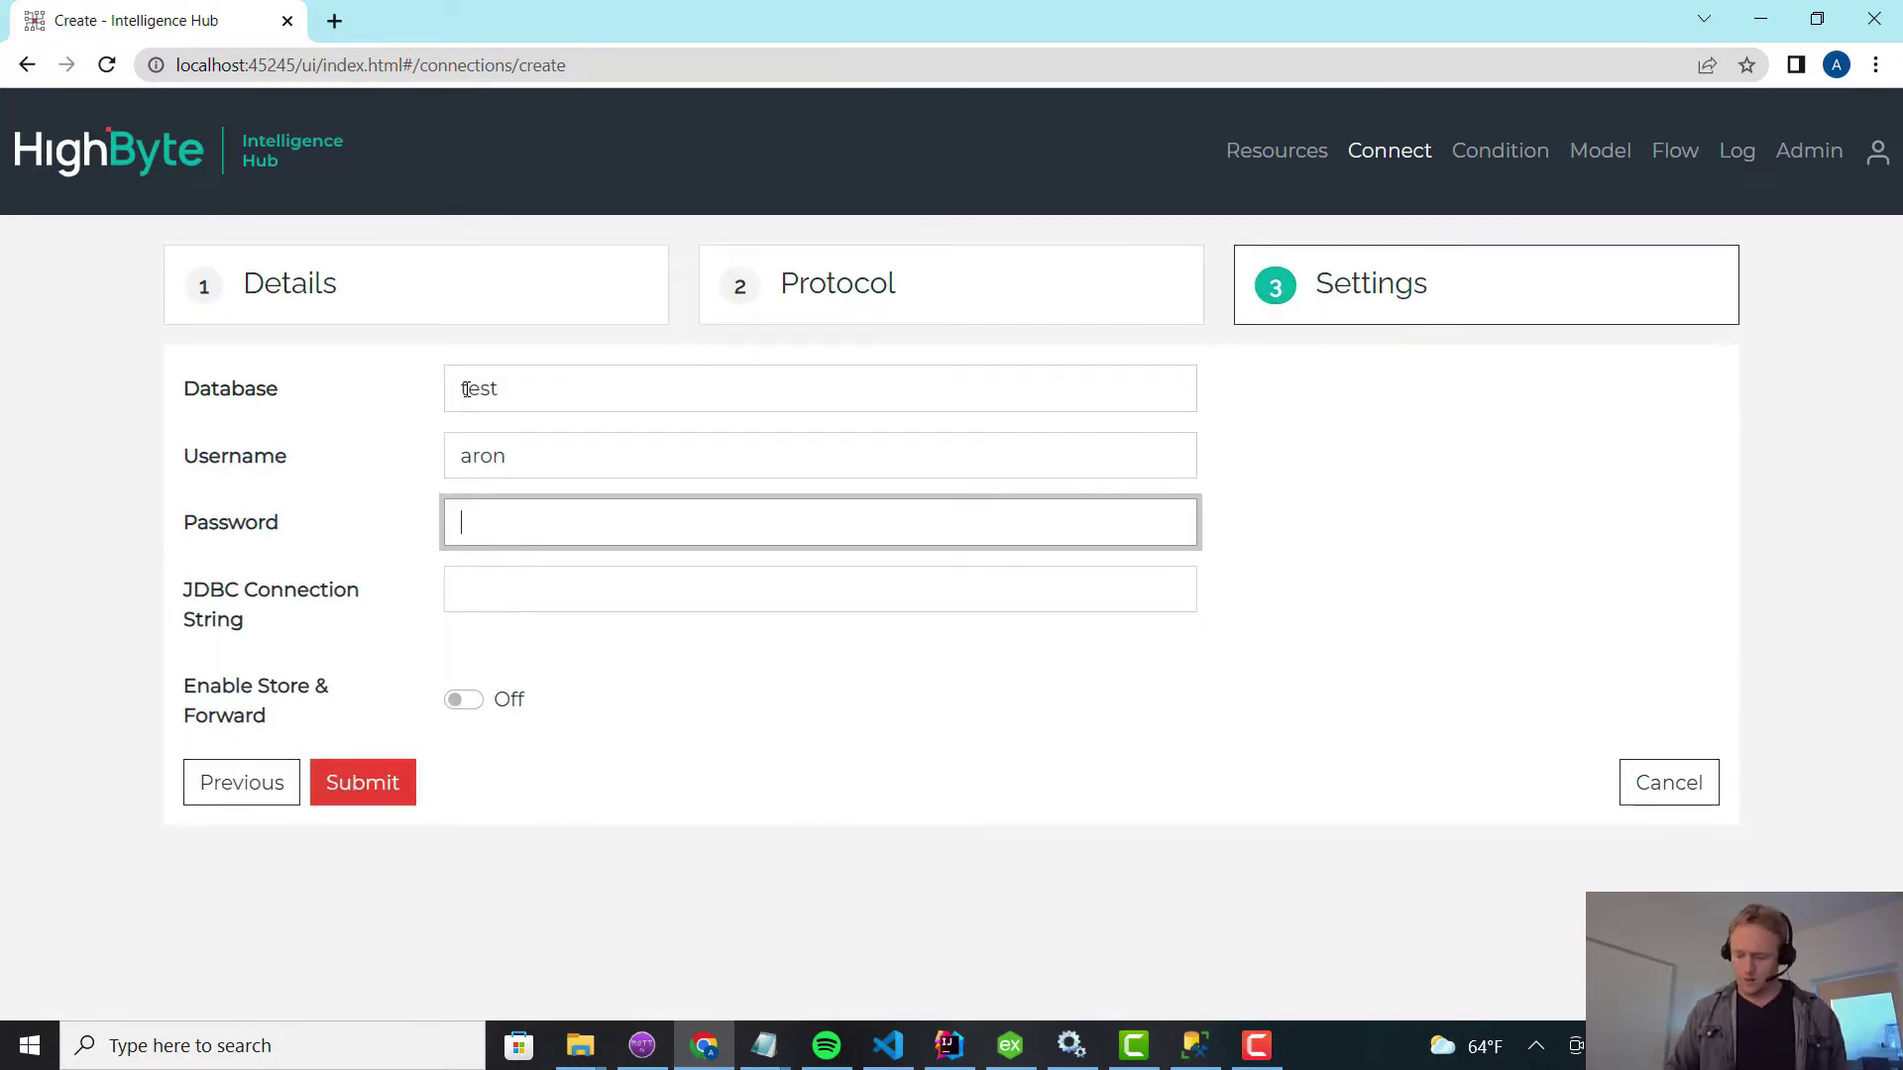
key(Return)
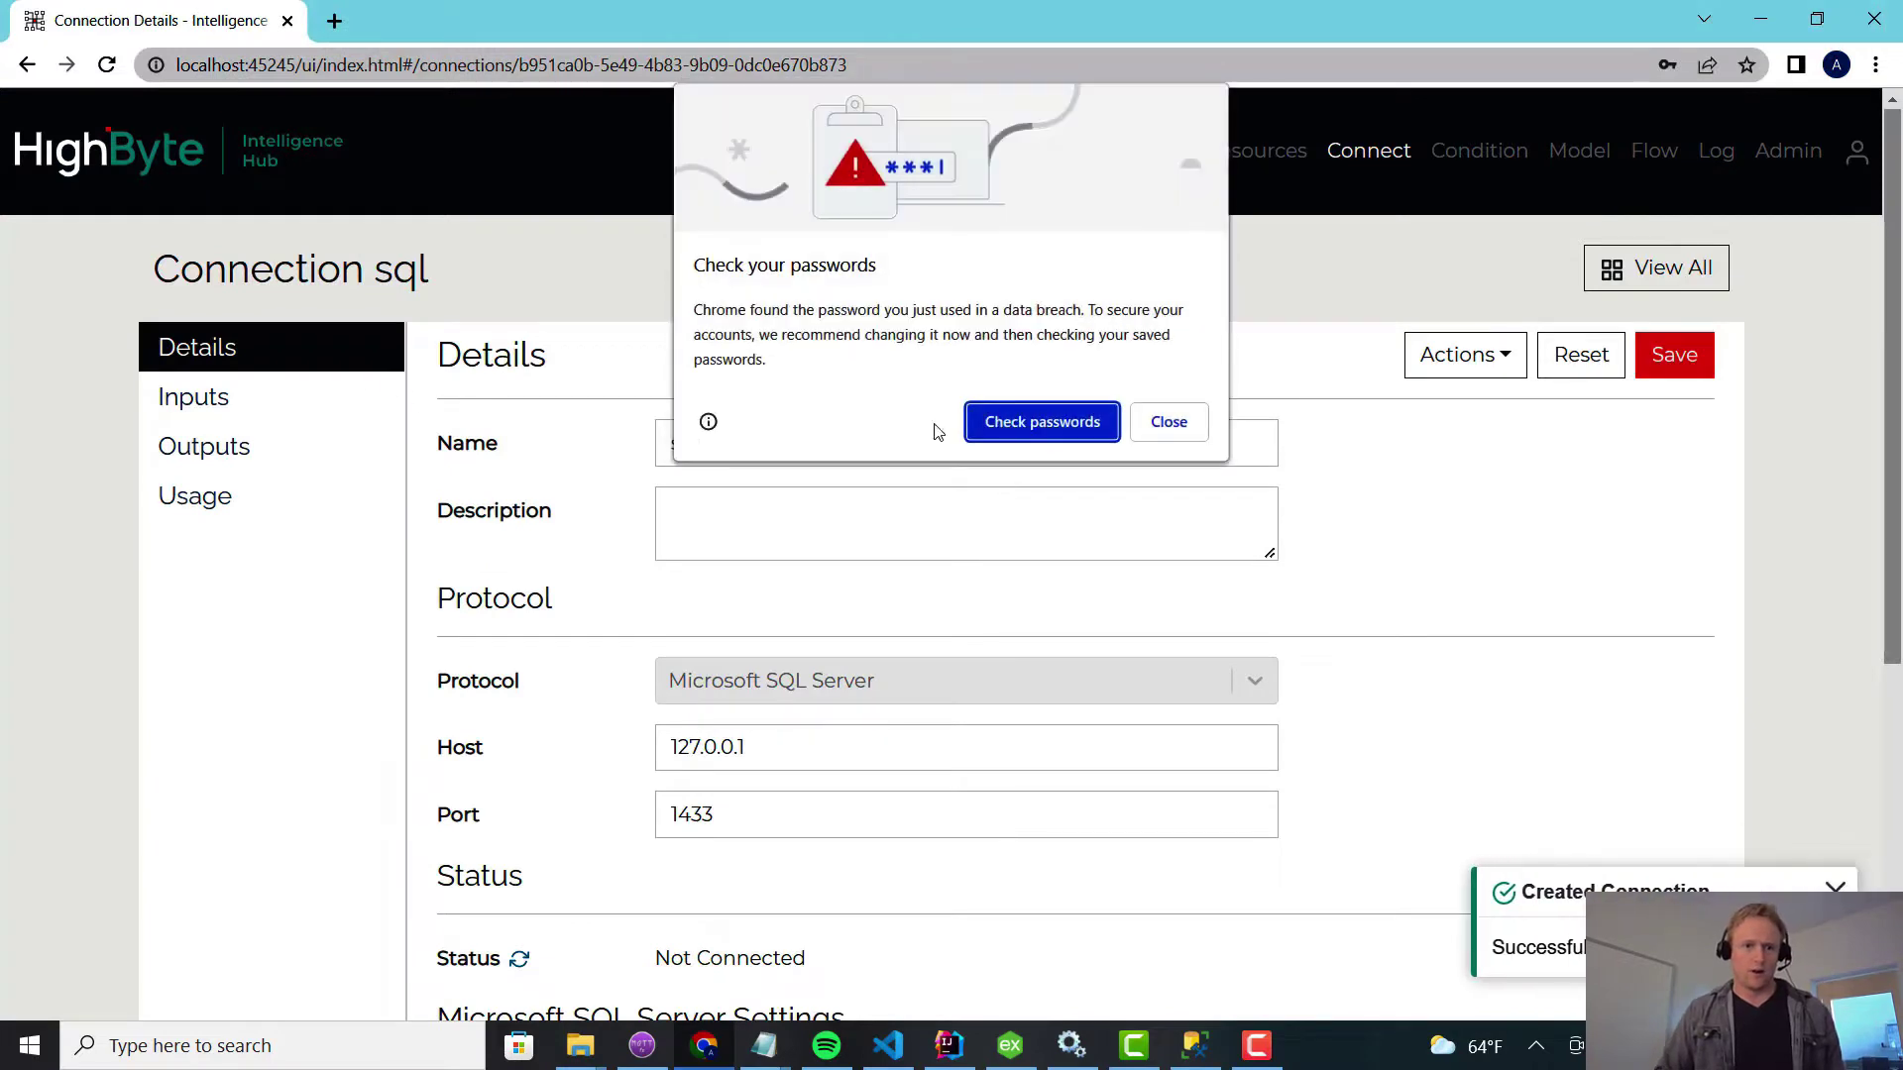
Dismiss Chrome's password popups and open the sql connection's inputs list.
click(1138, 421)
click(1750, 104)
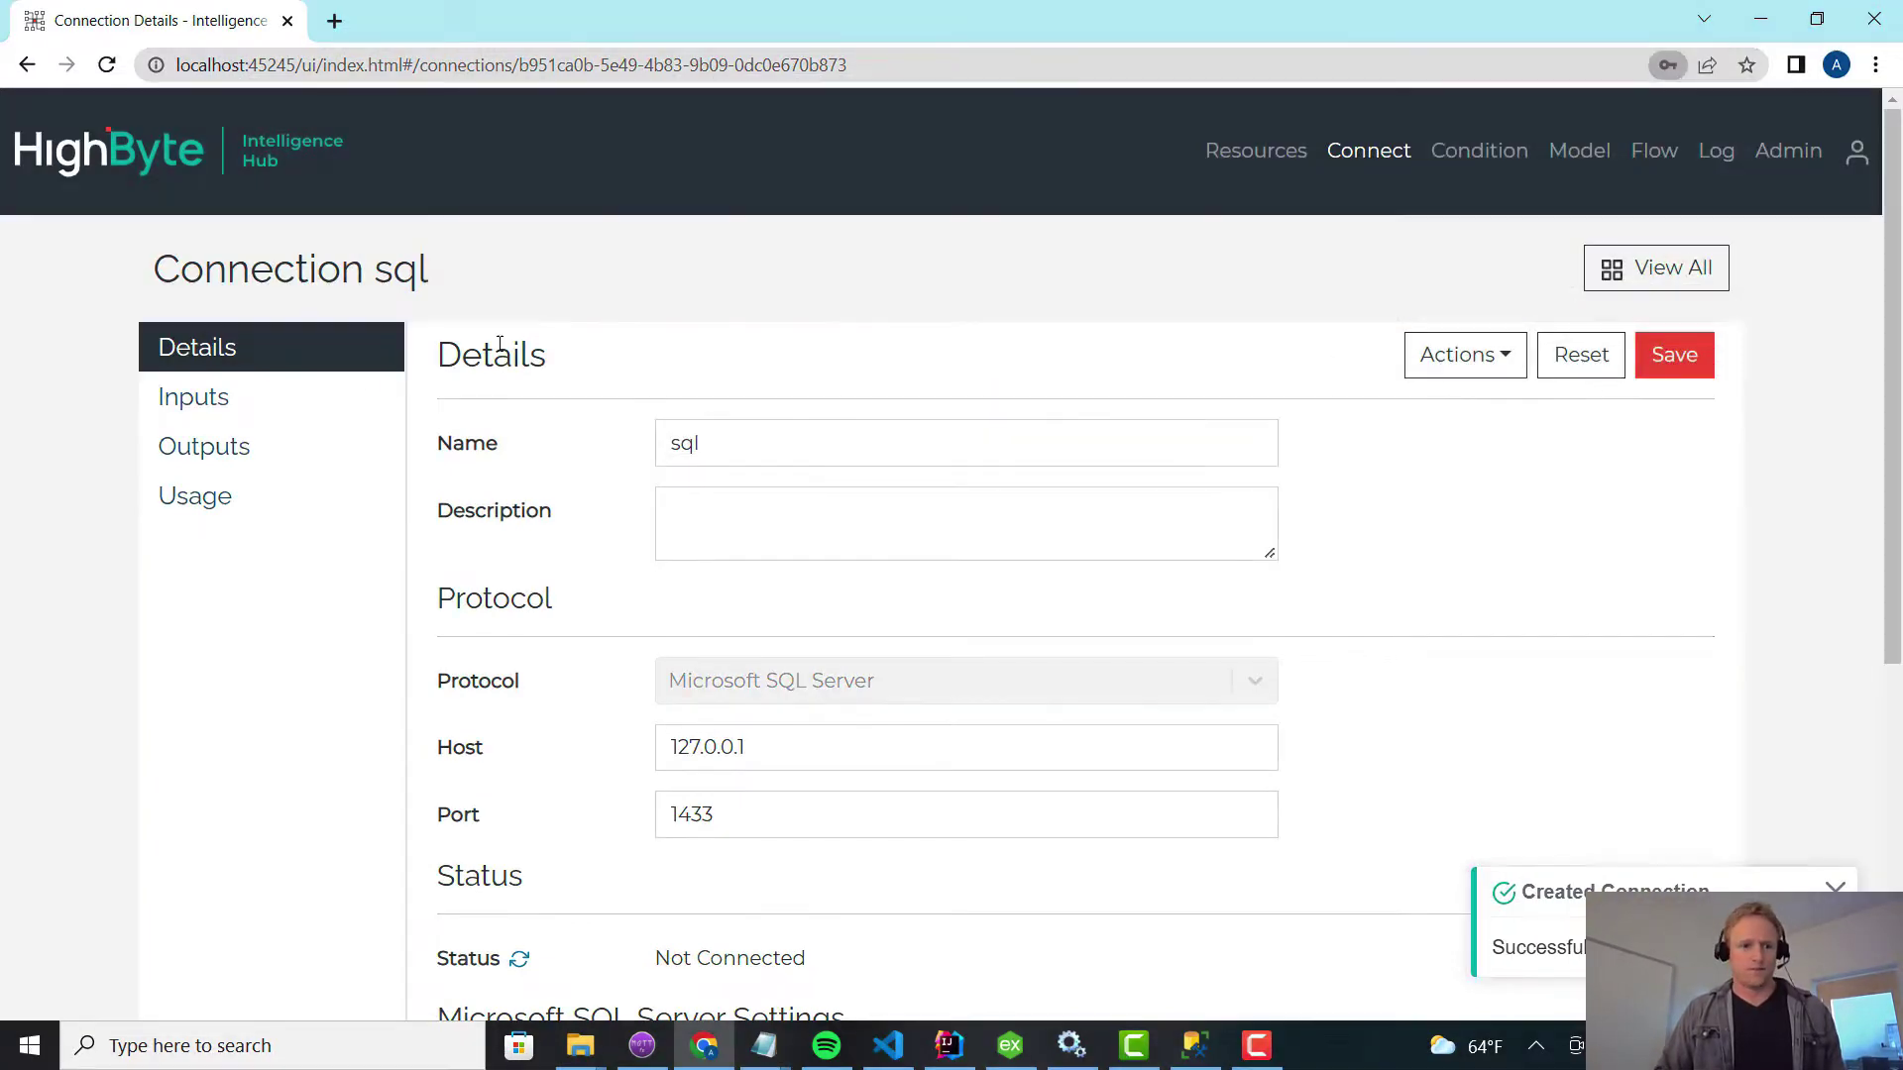
click(216, 402)
Create input pumpMaint with query 'select * [dbo].[maintenance]' built from Object Explorer.
click(1653, 358)
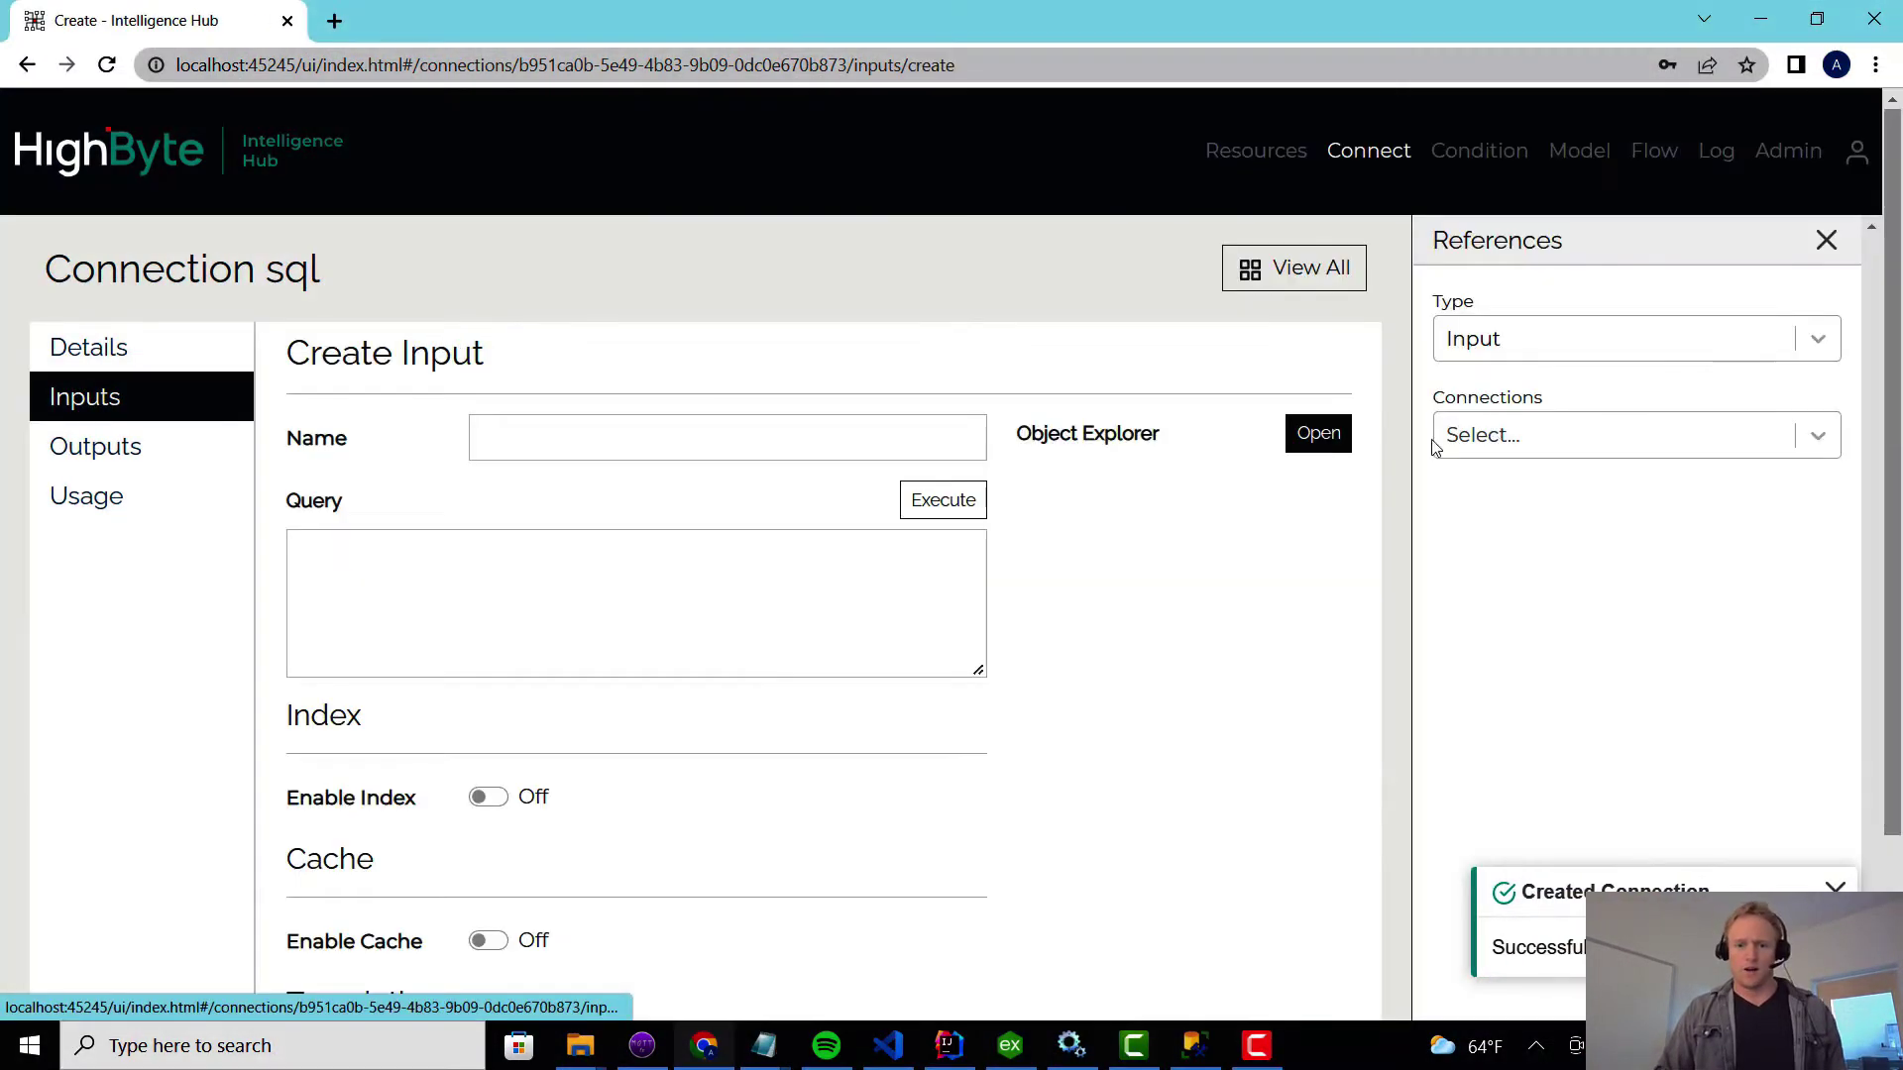
click(1333, 440)
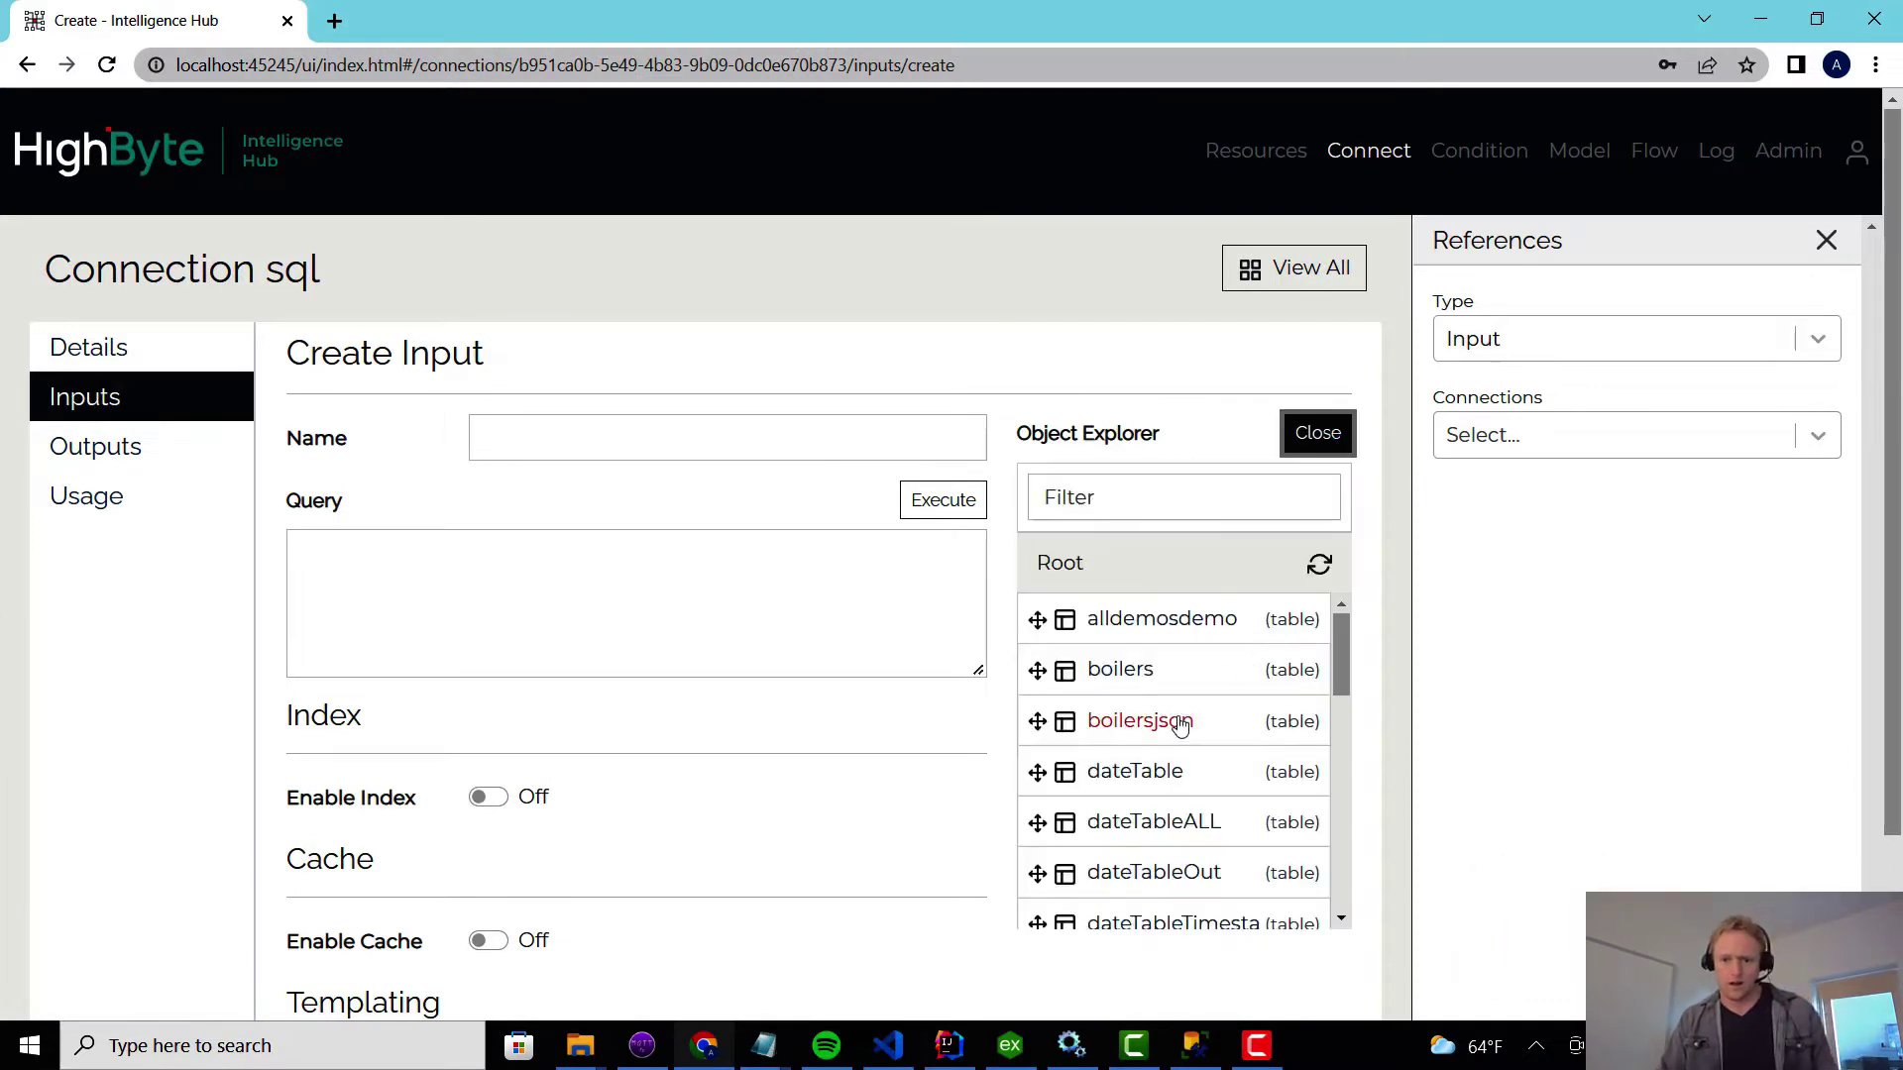
scroll(1164, 708, down, 3)
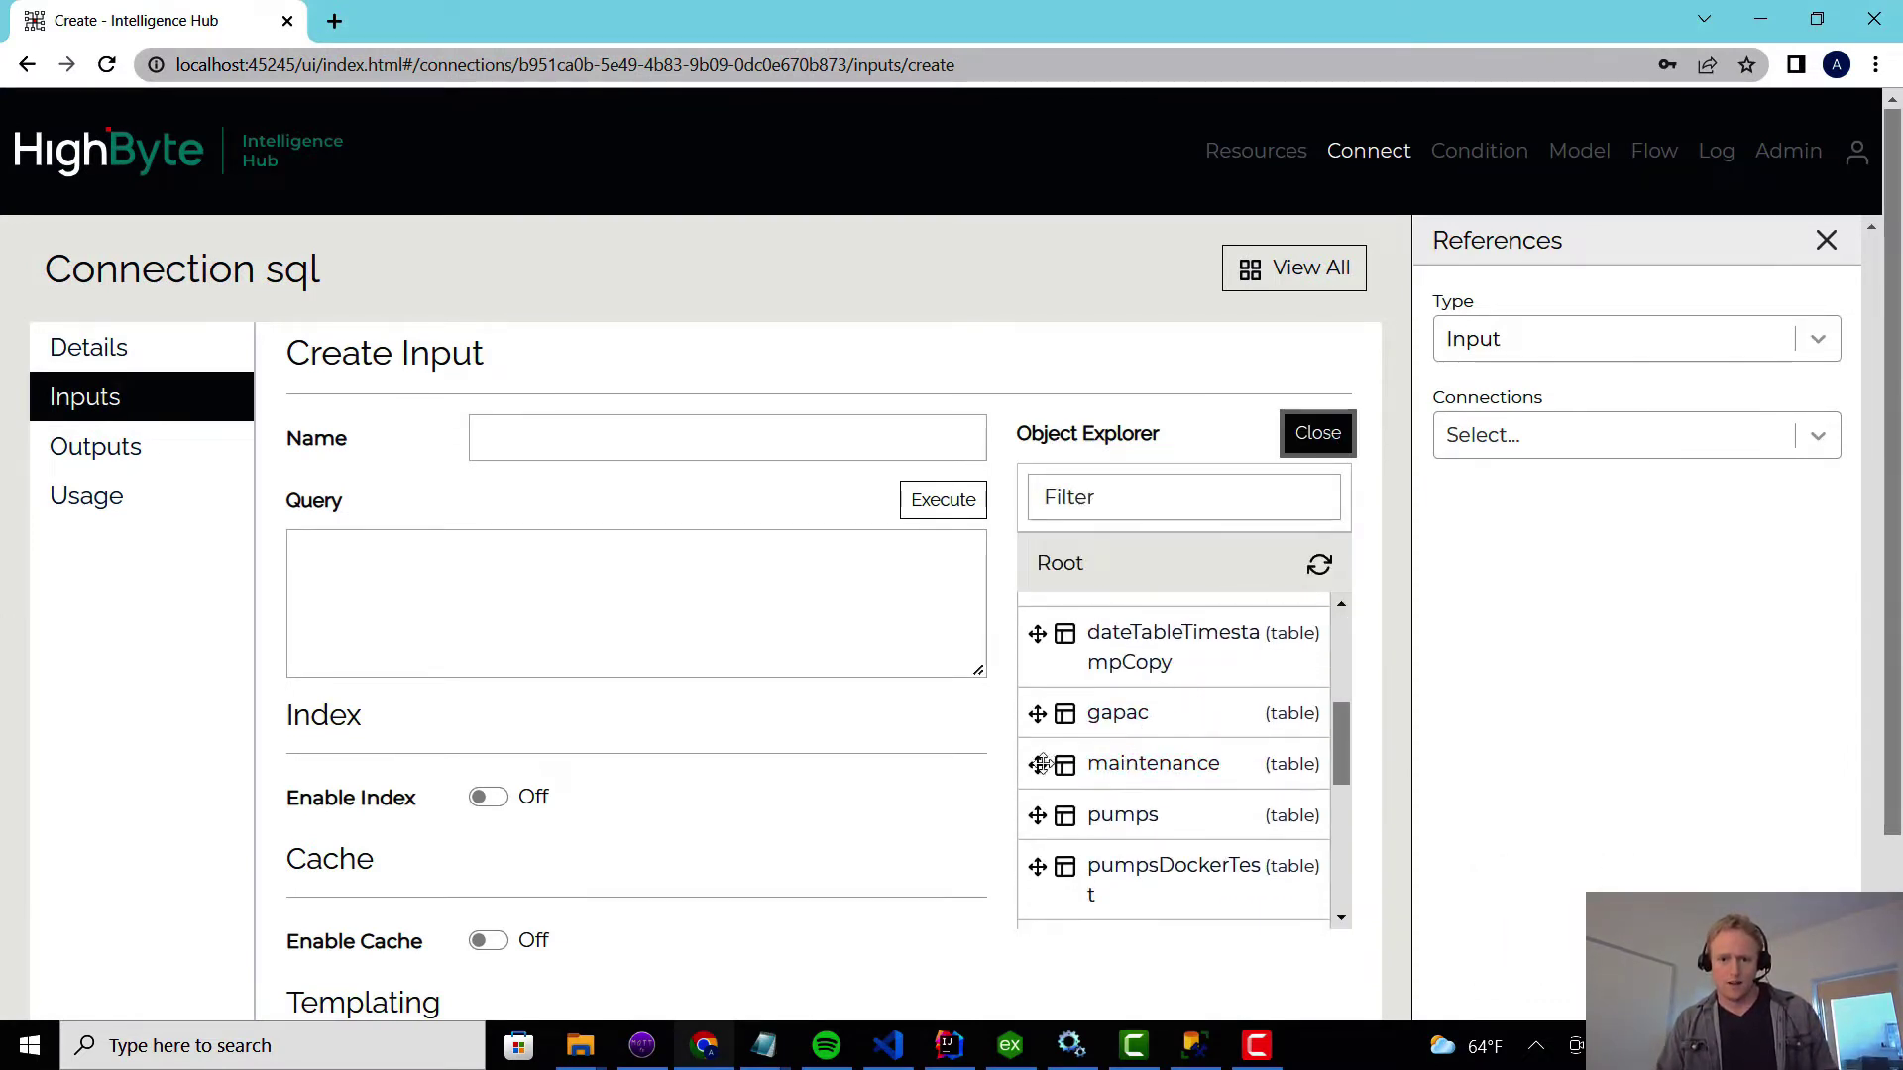
drag(1037, 764, 763, 637)
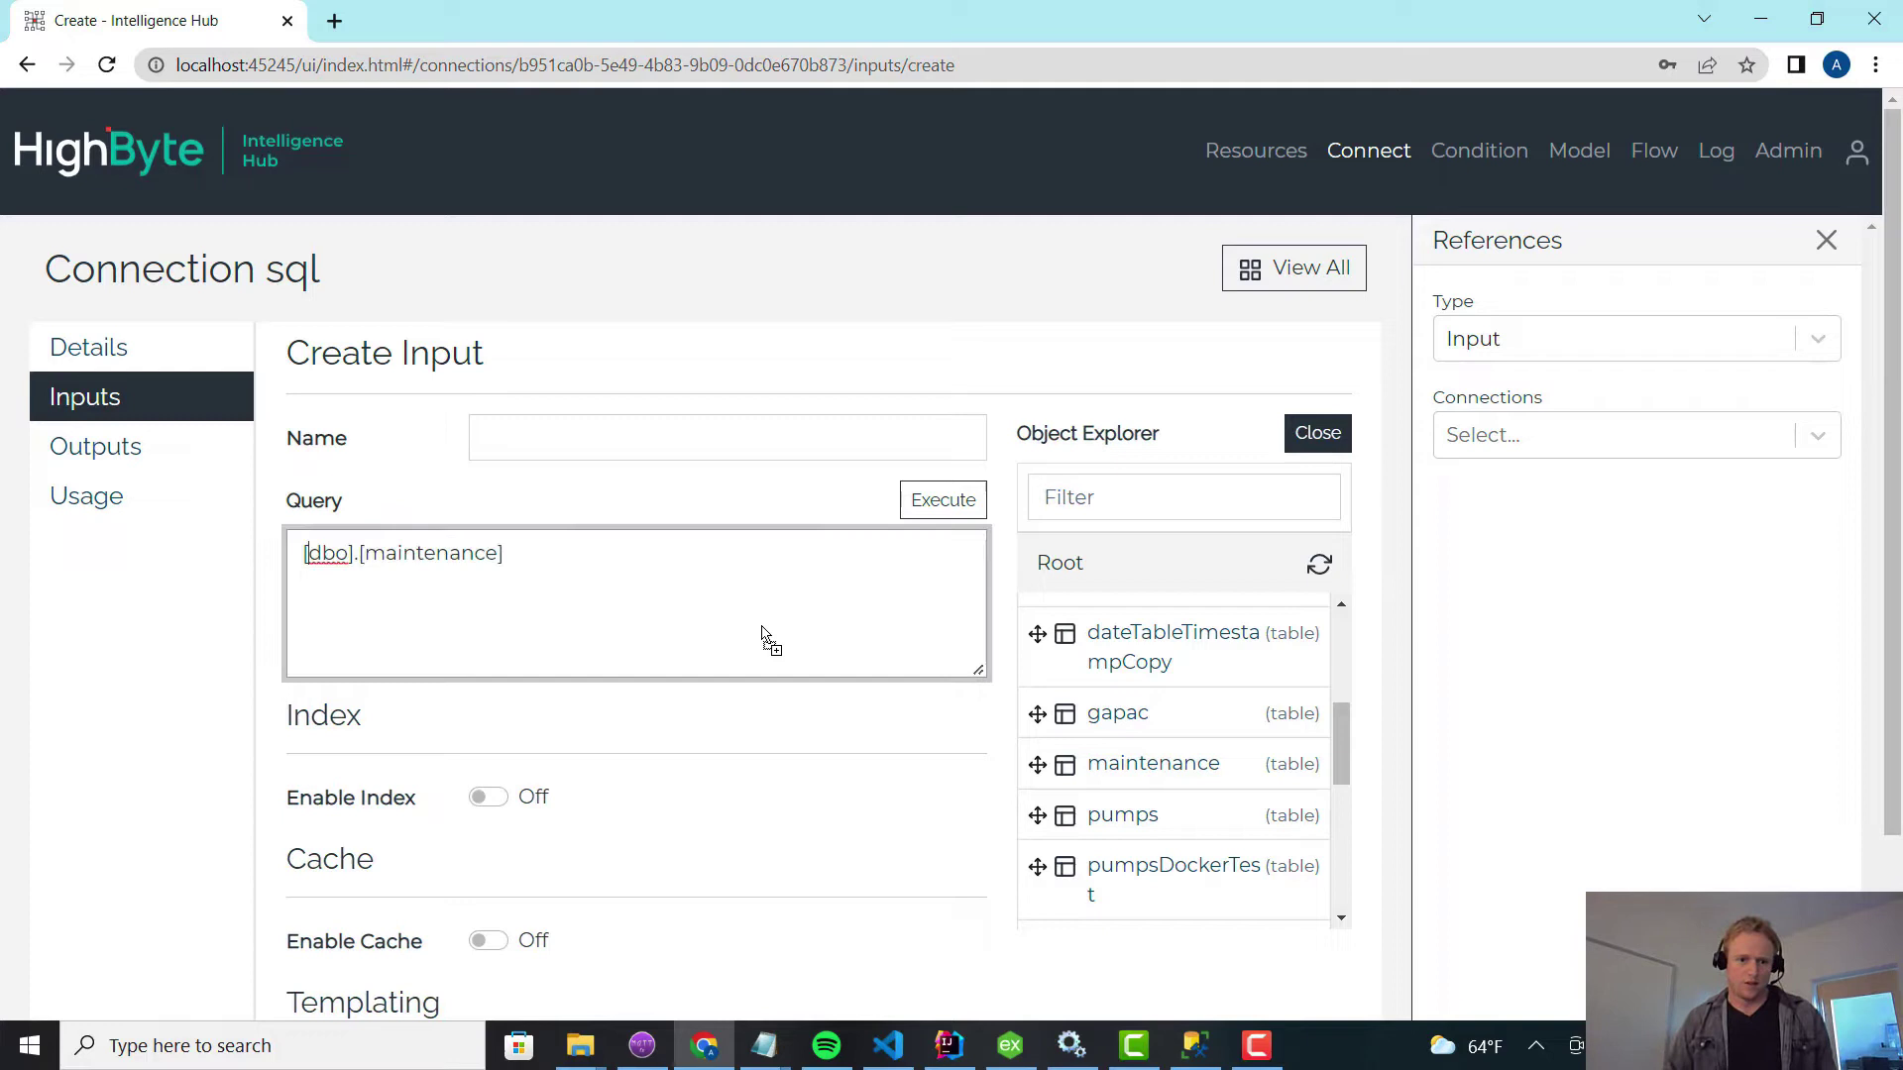
text(select *)
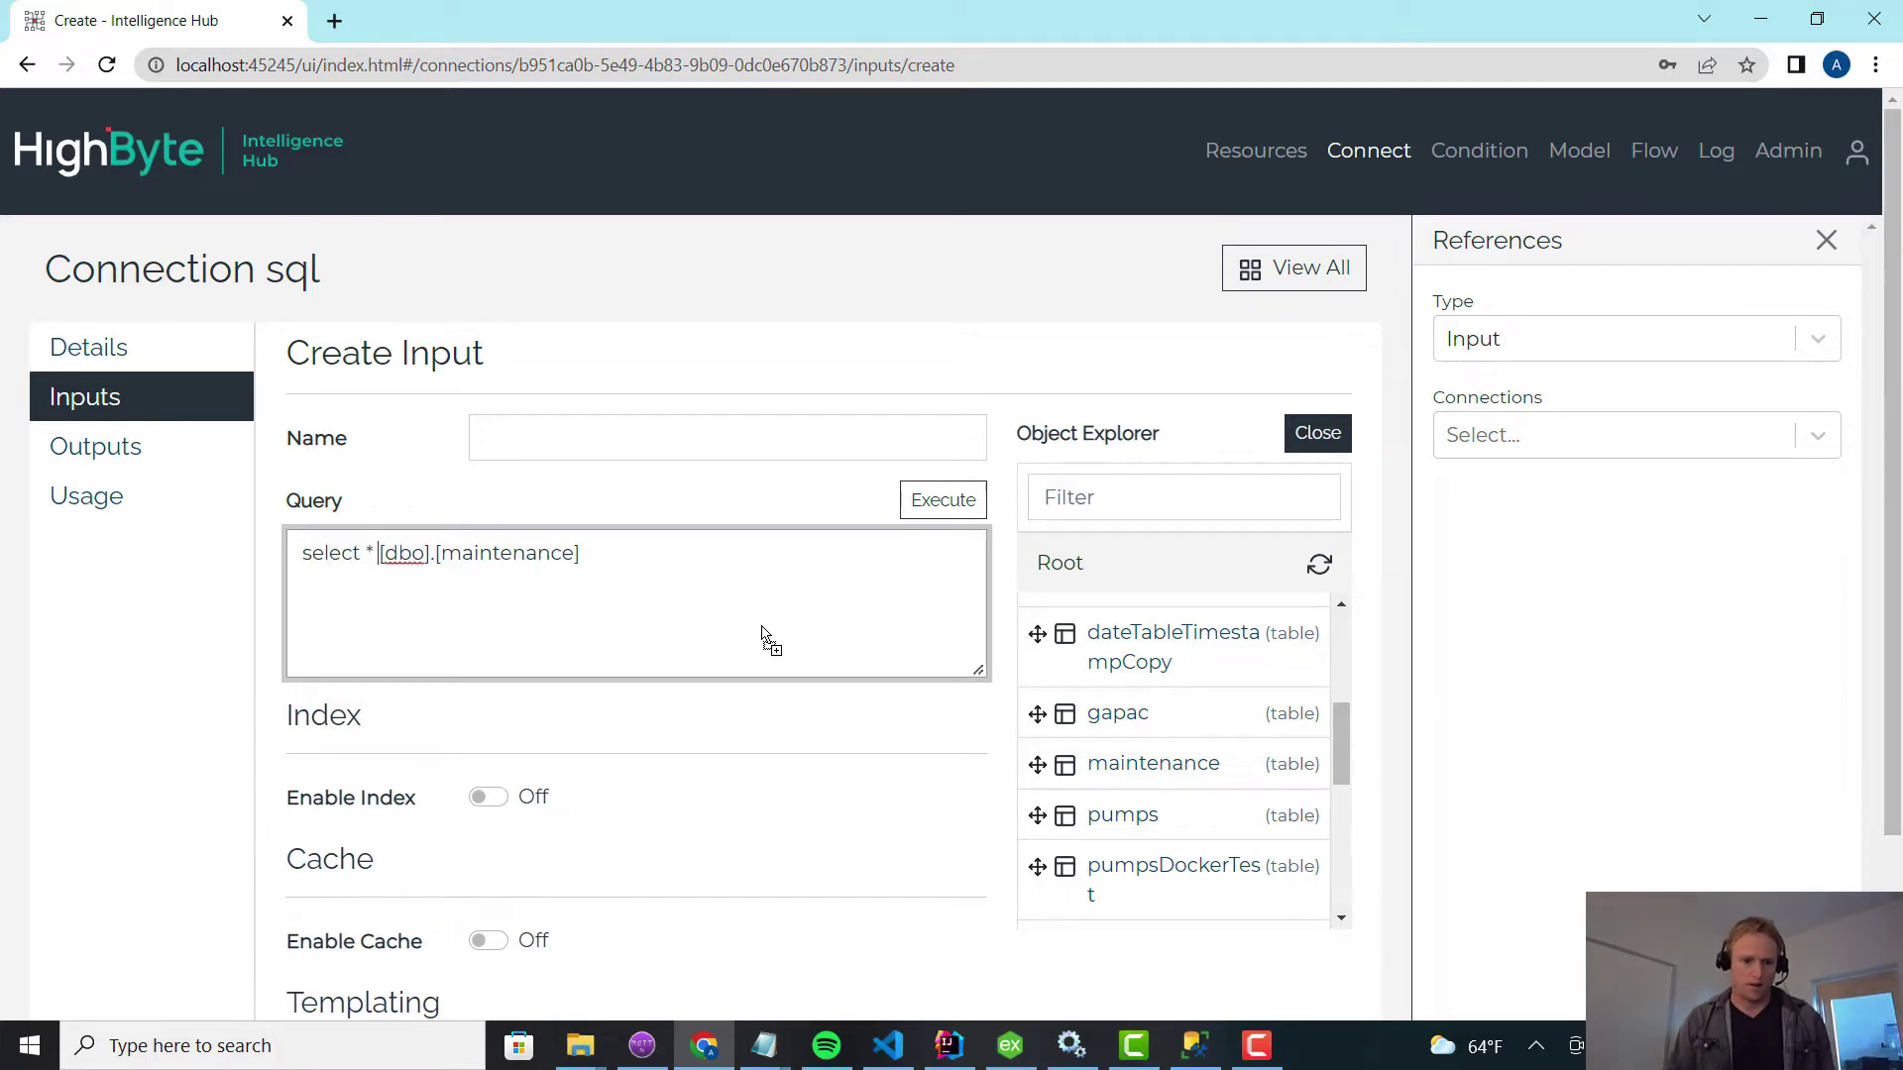
click(794, 442)
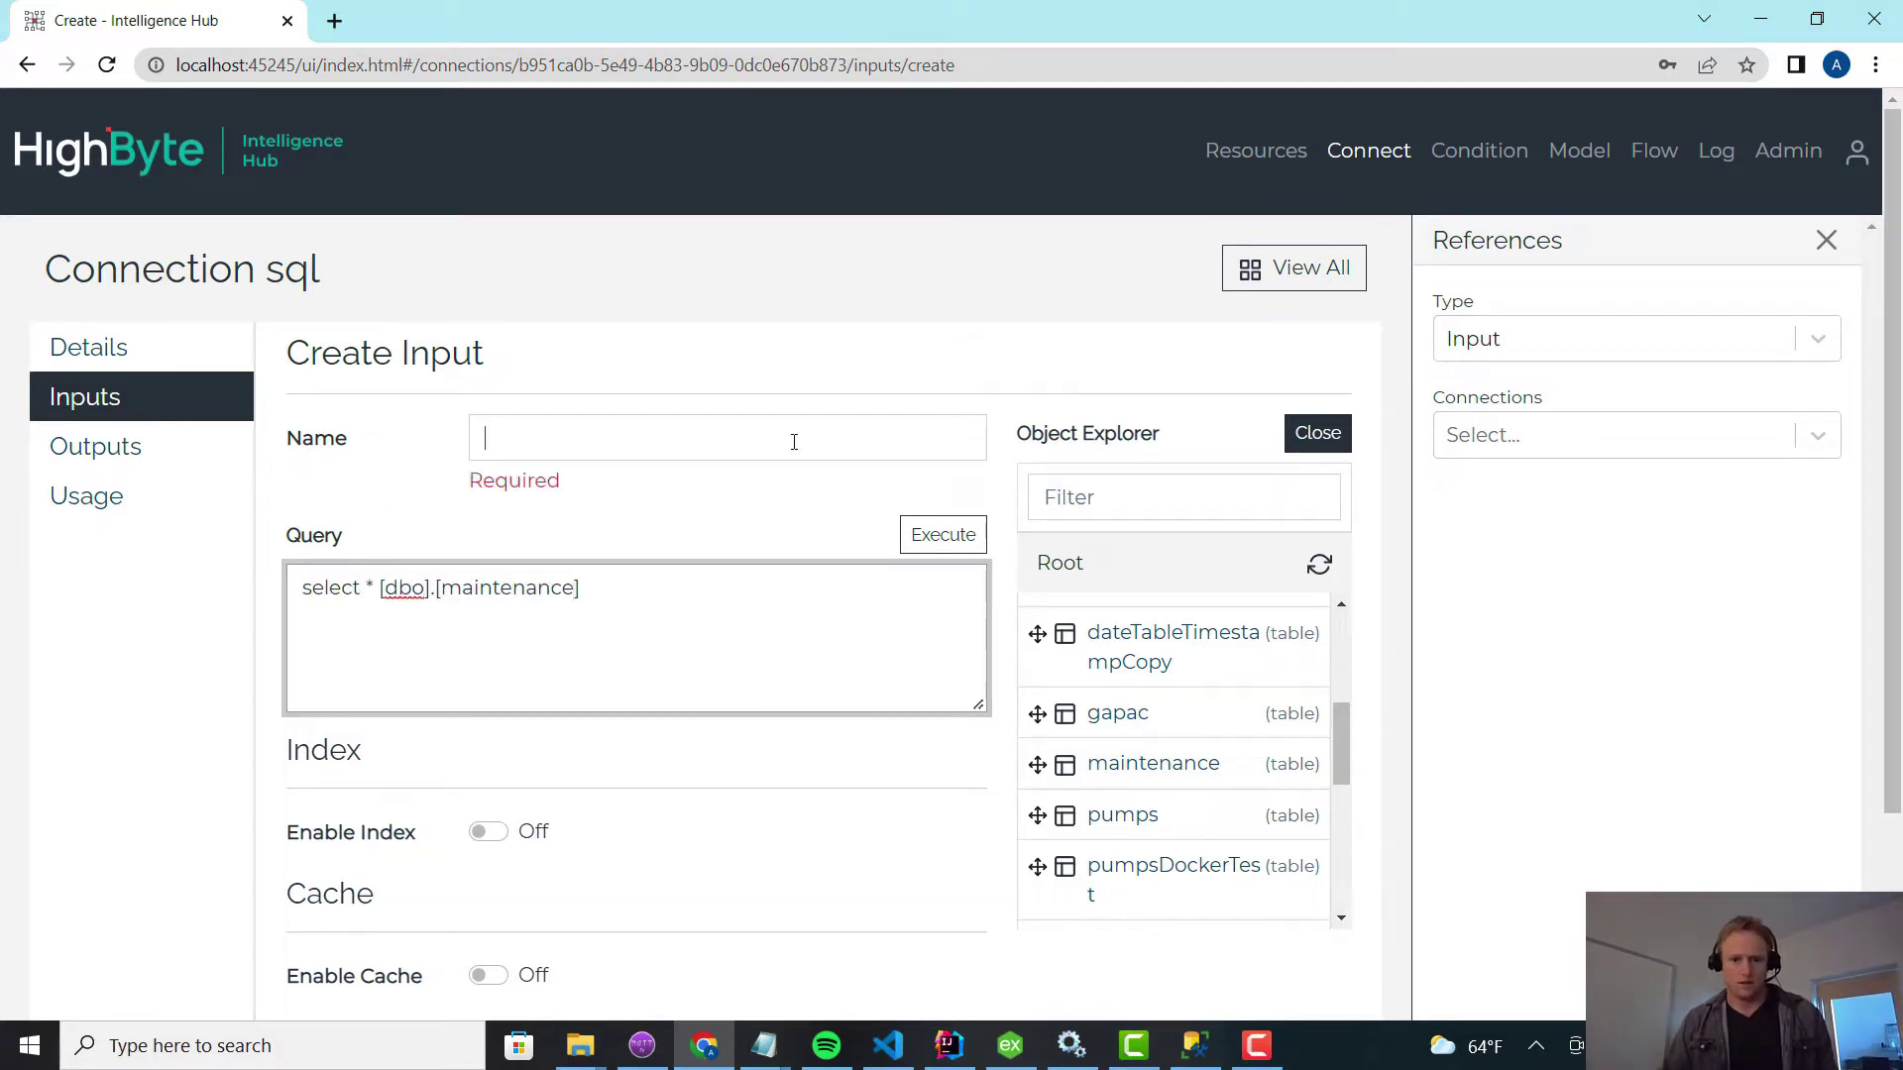
text(pumpMaint)
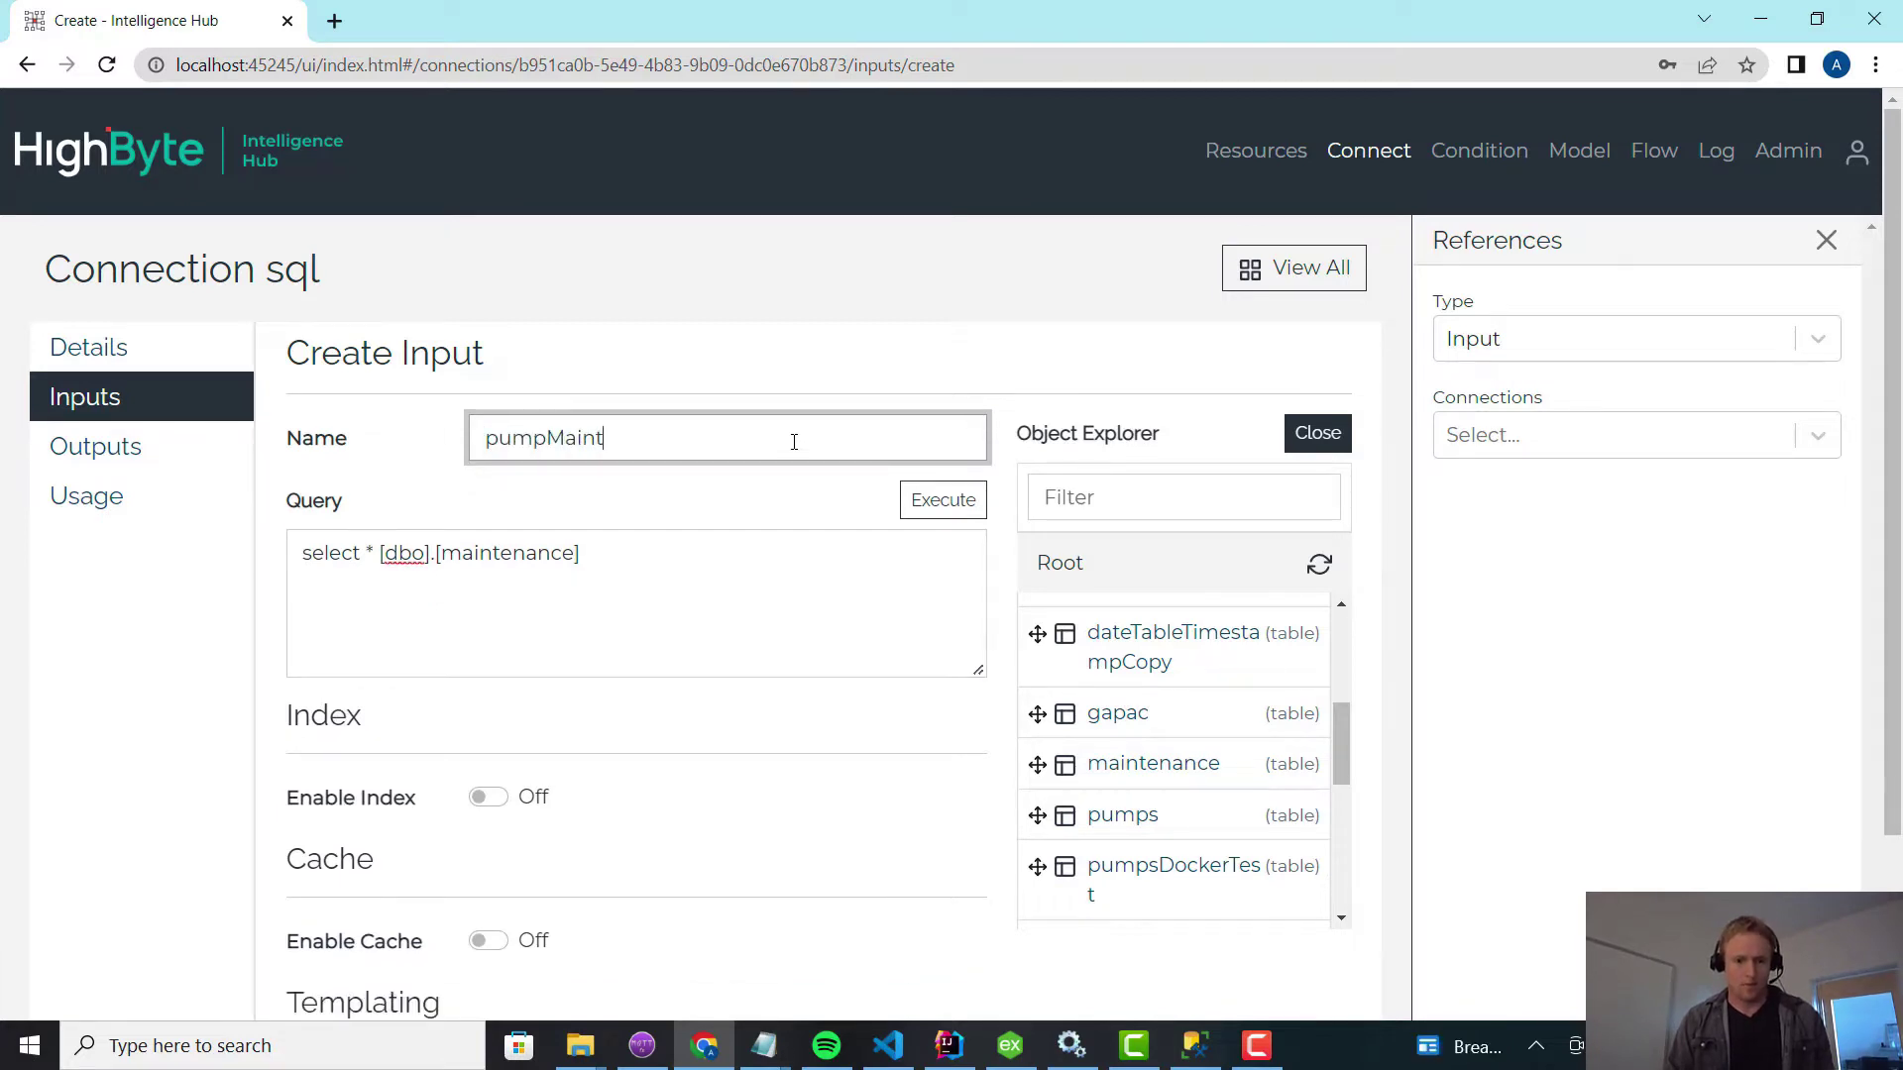
scroll(615, 743, down, 2)
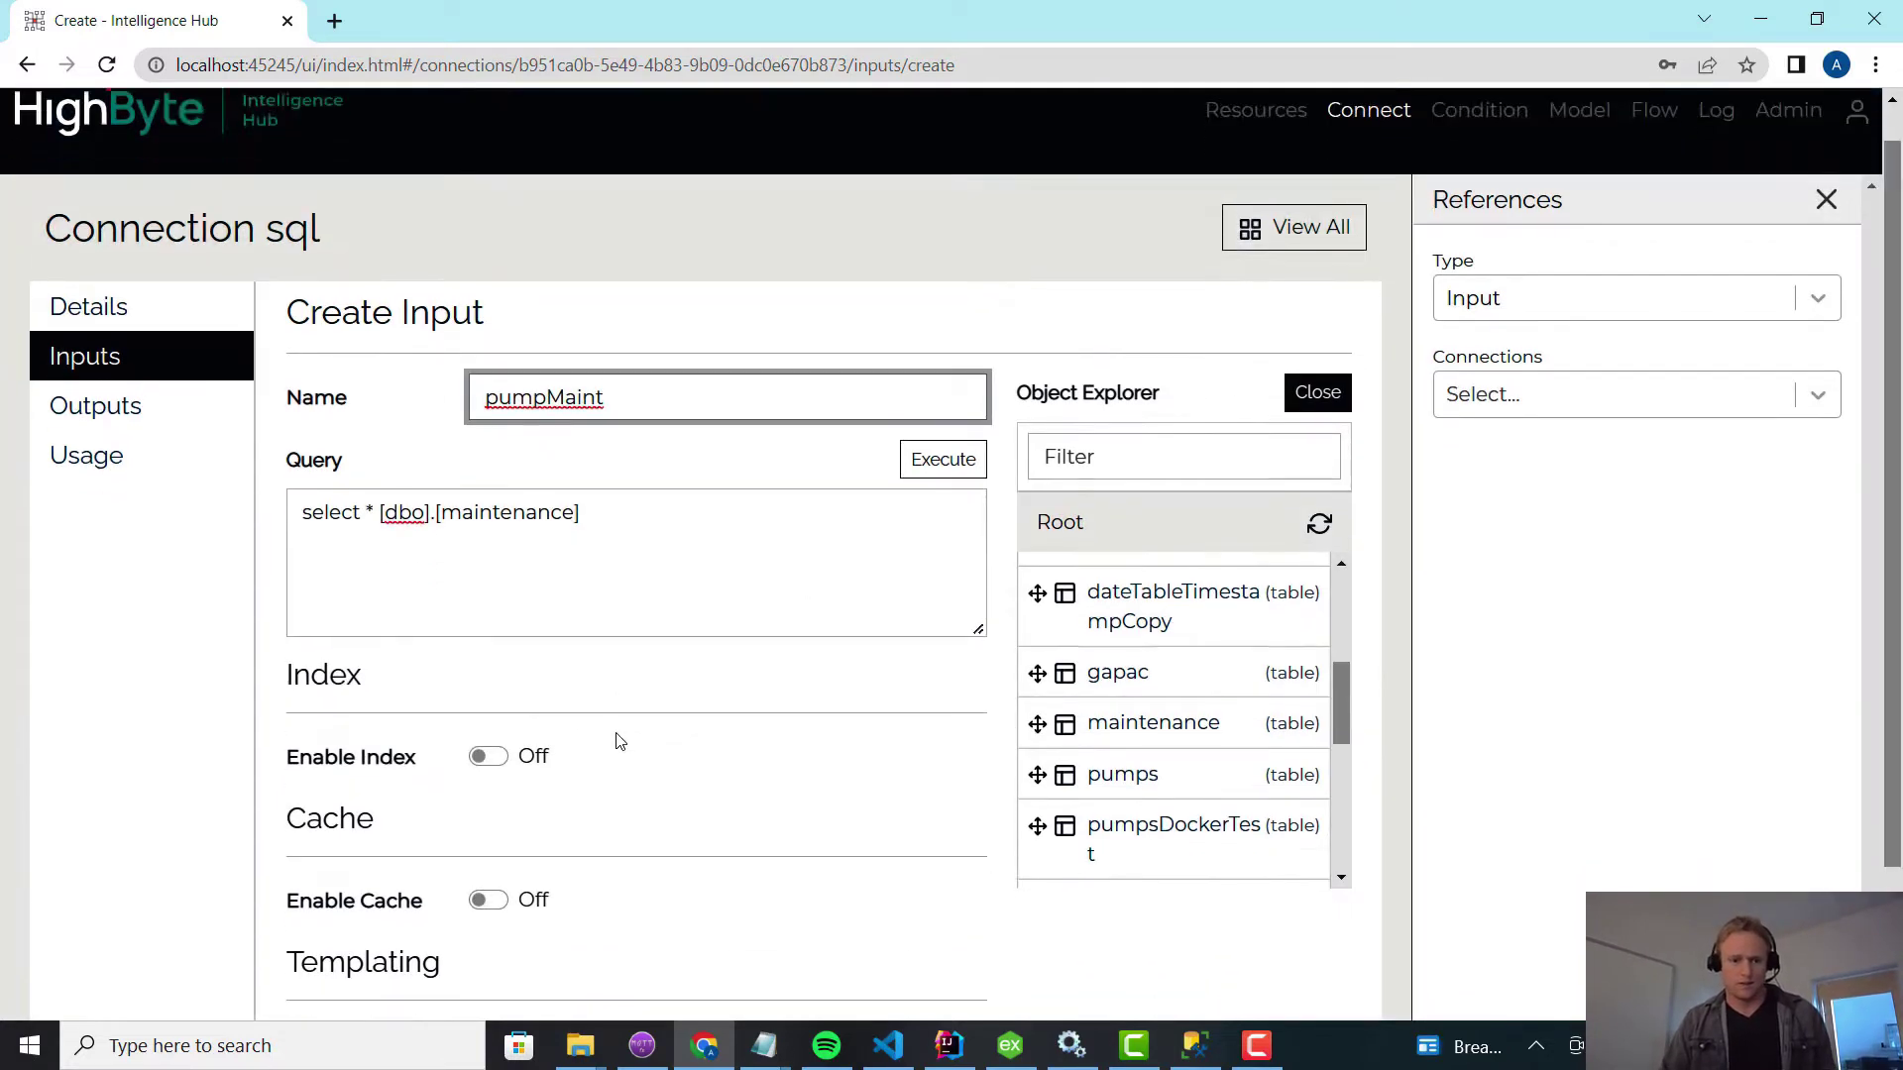
click(446, 932)
Add 'from' before [dbo] in the pumpMaint query, save, and re-execute it.
click(909, 495)
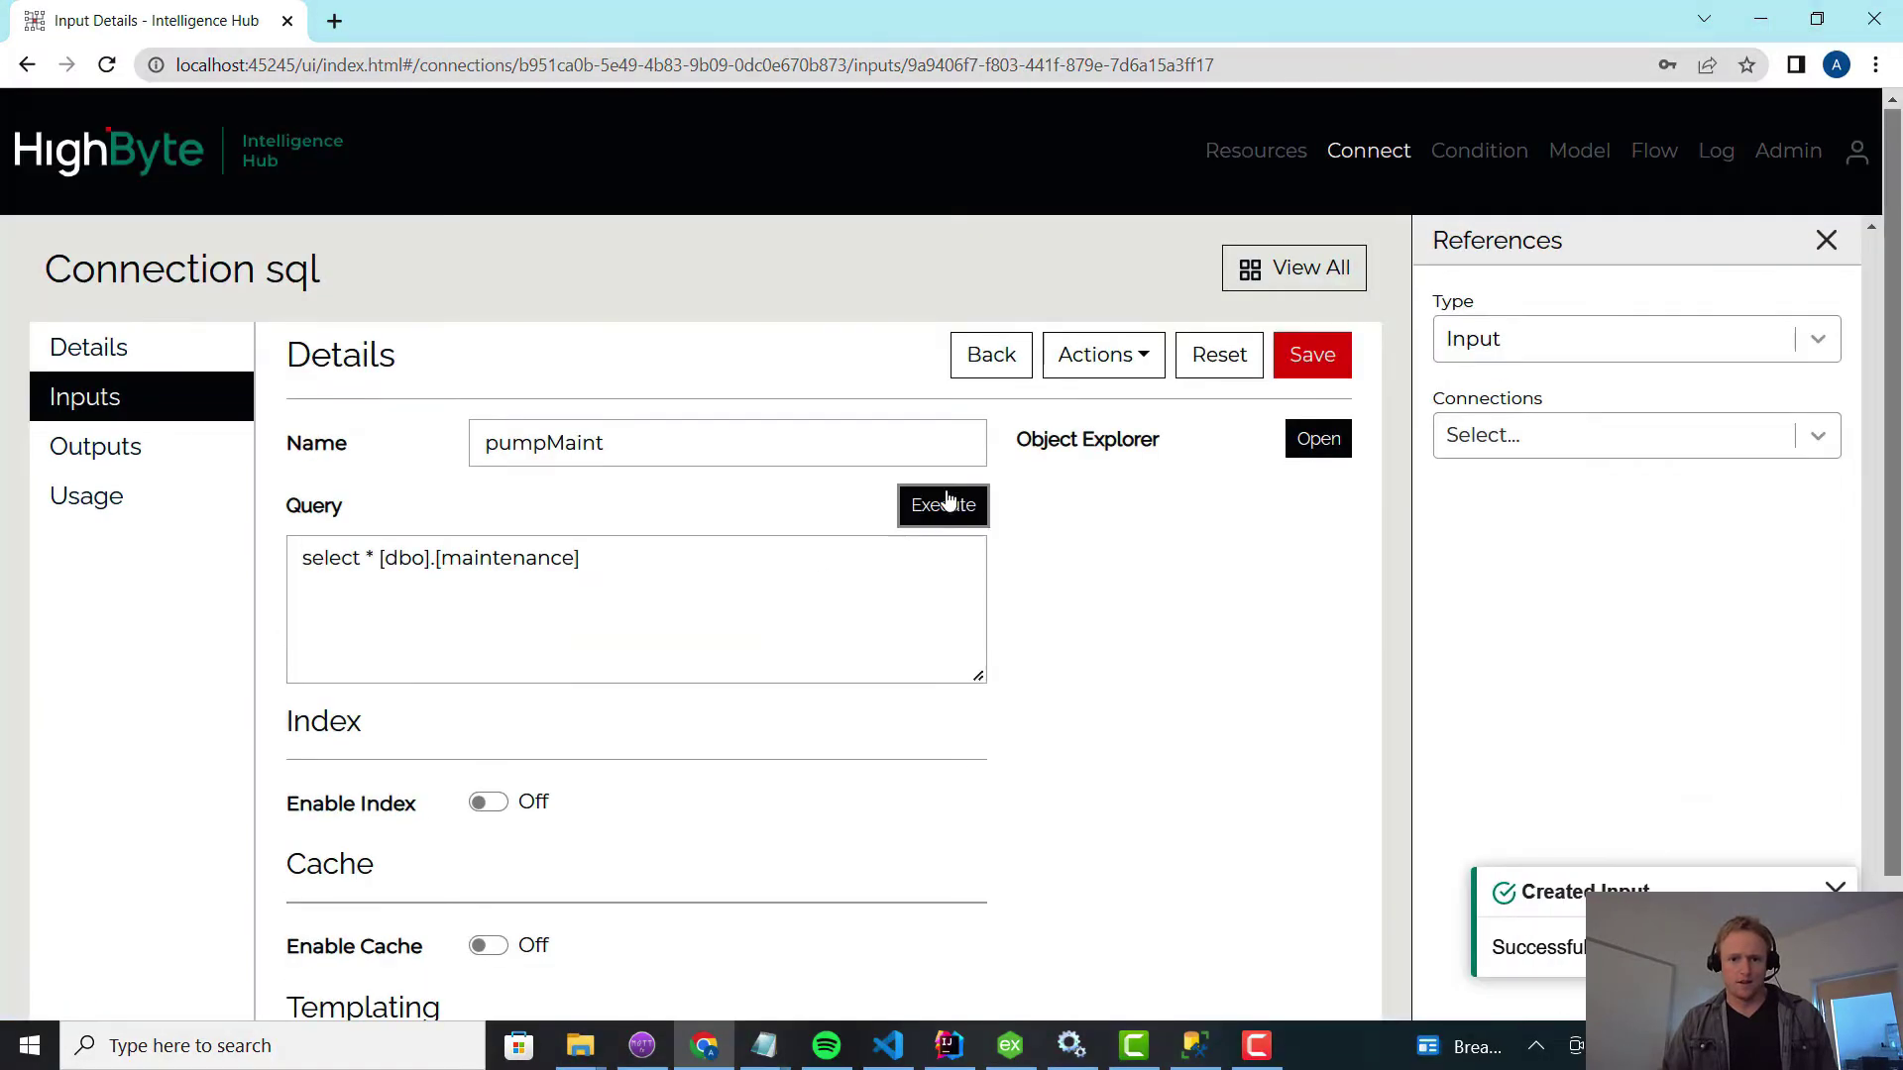
click(579, 599)
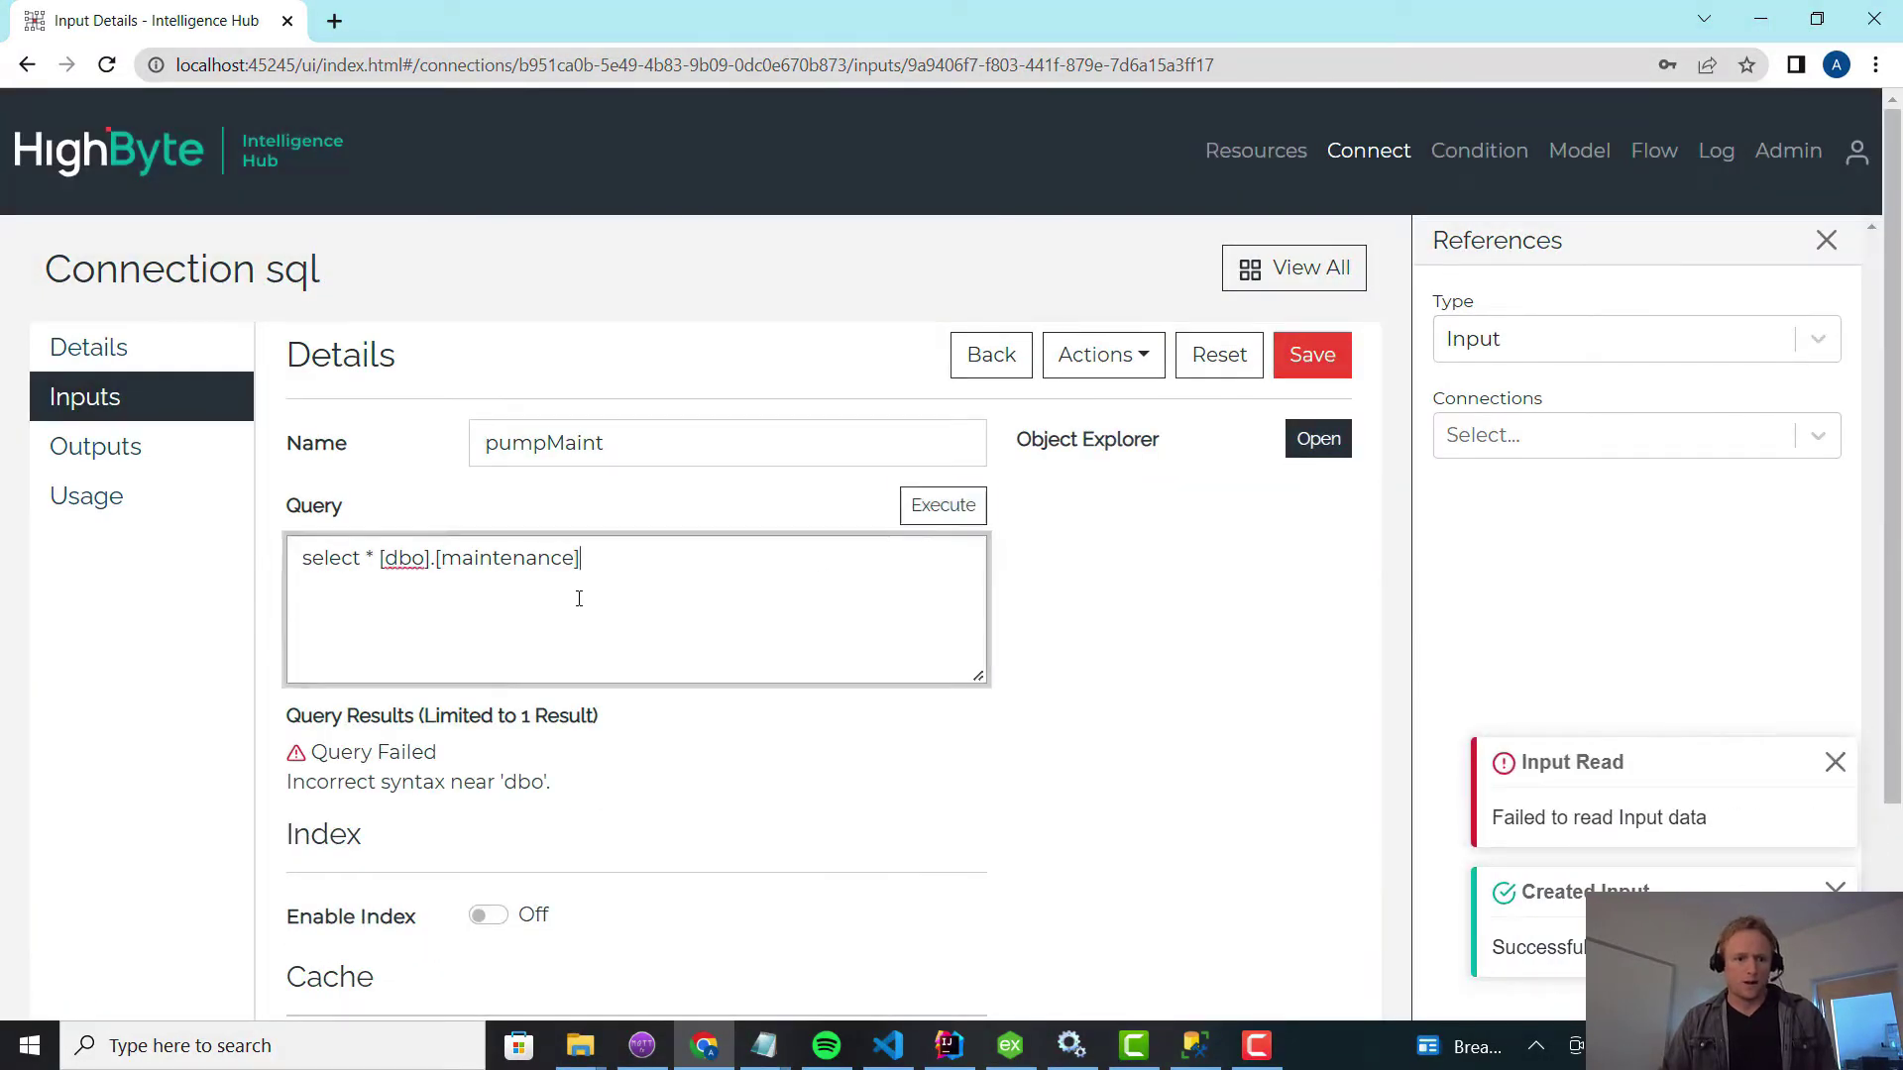
click(382, 558)
text(from)
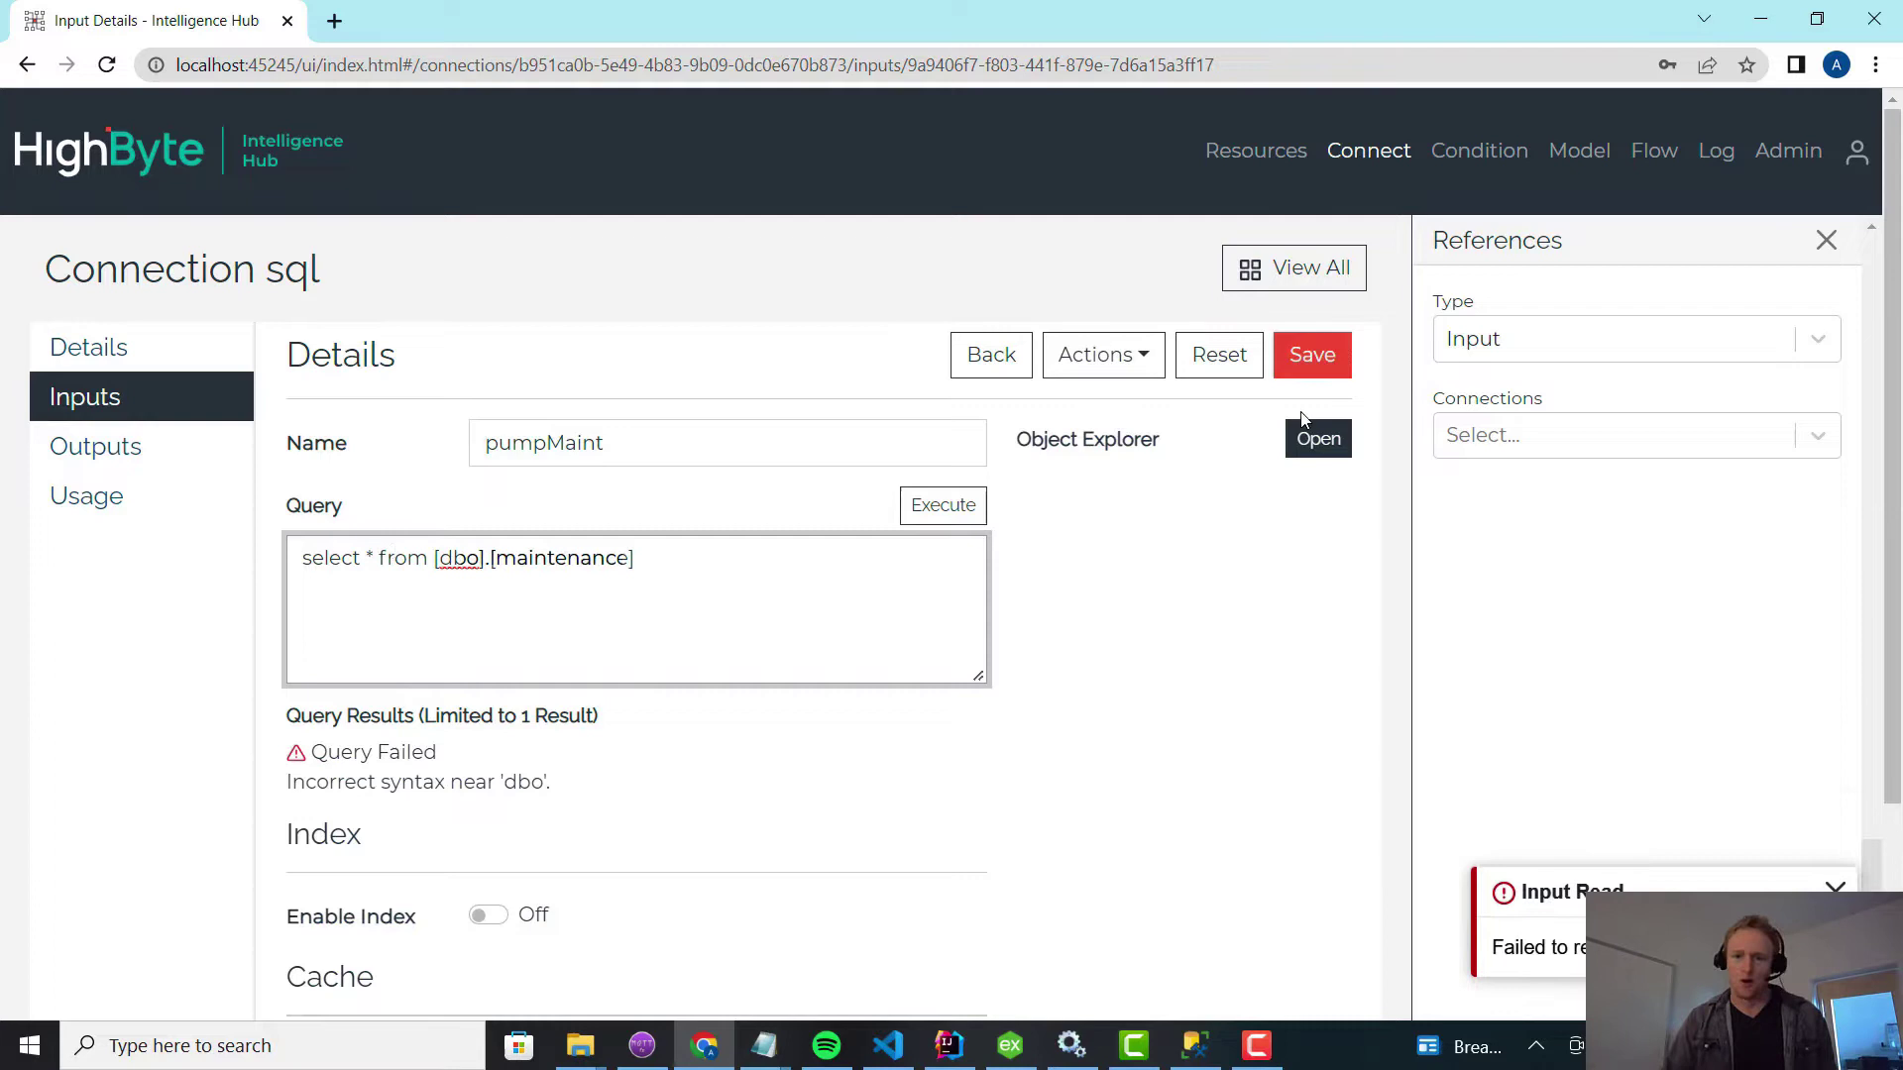
click(1331, 368)
click(954, 508)
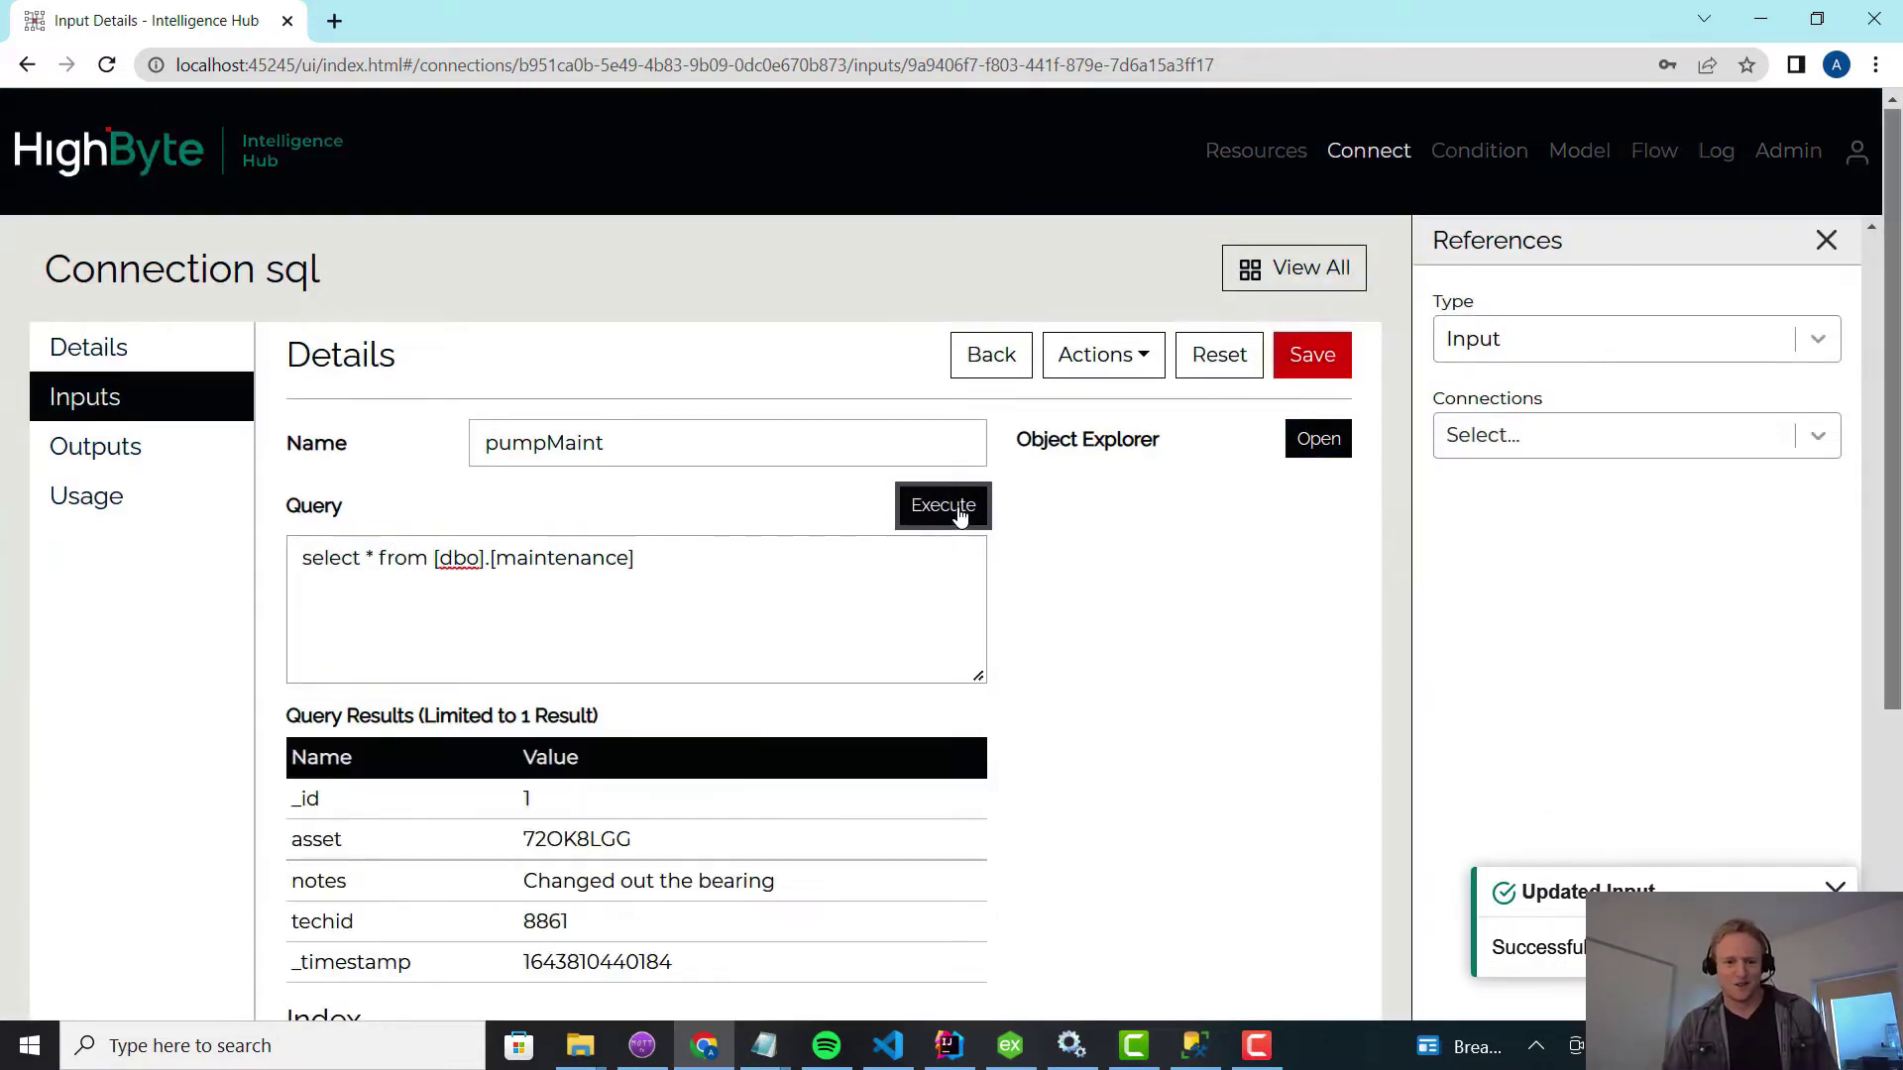
scroll(798, 665, down, 3)
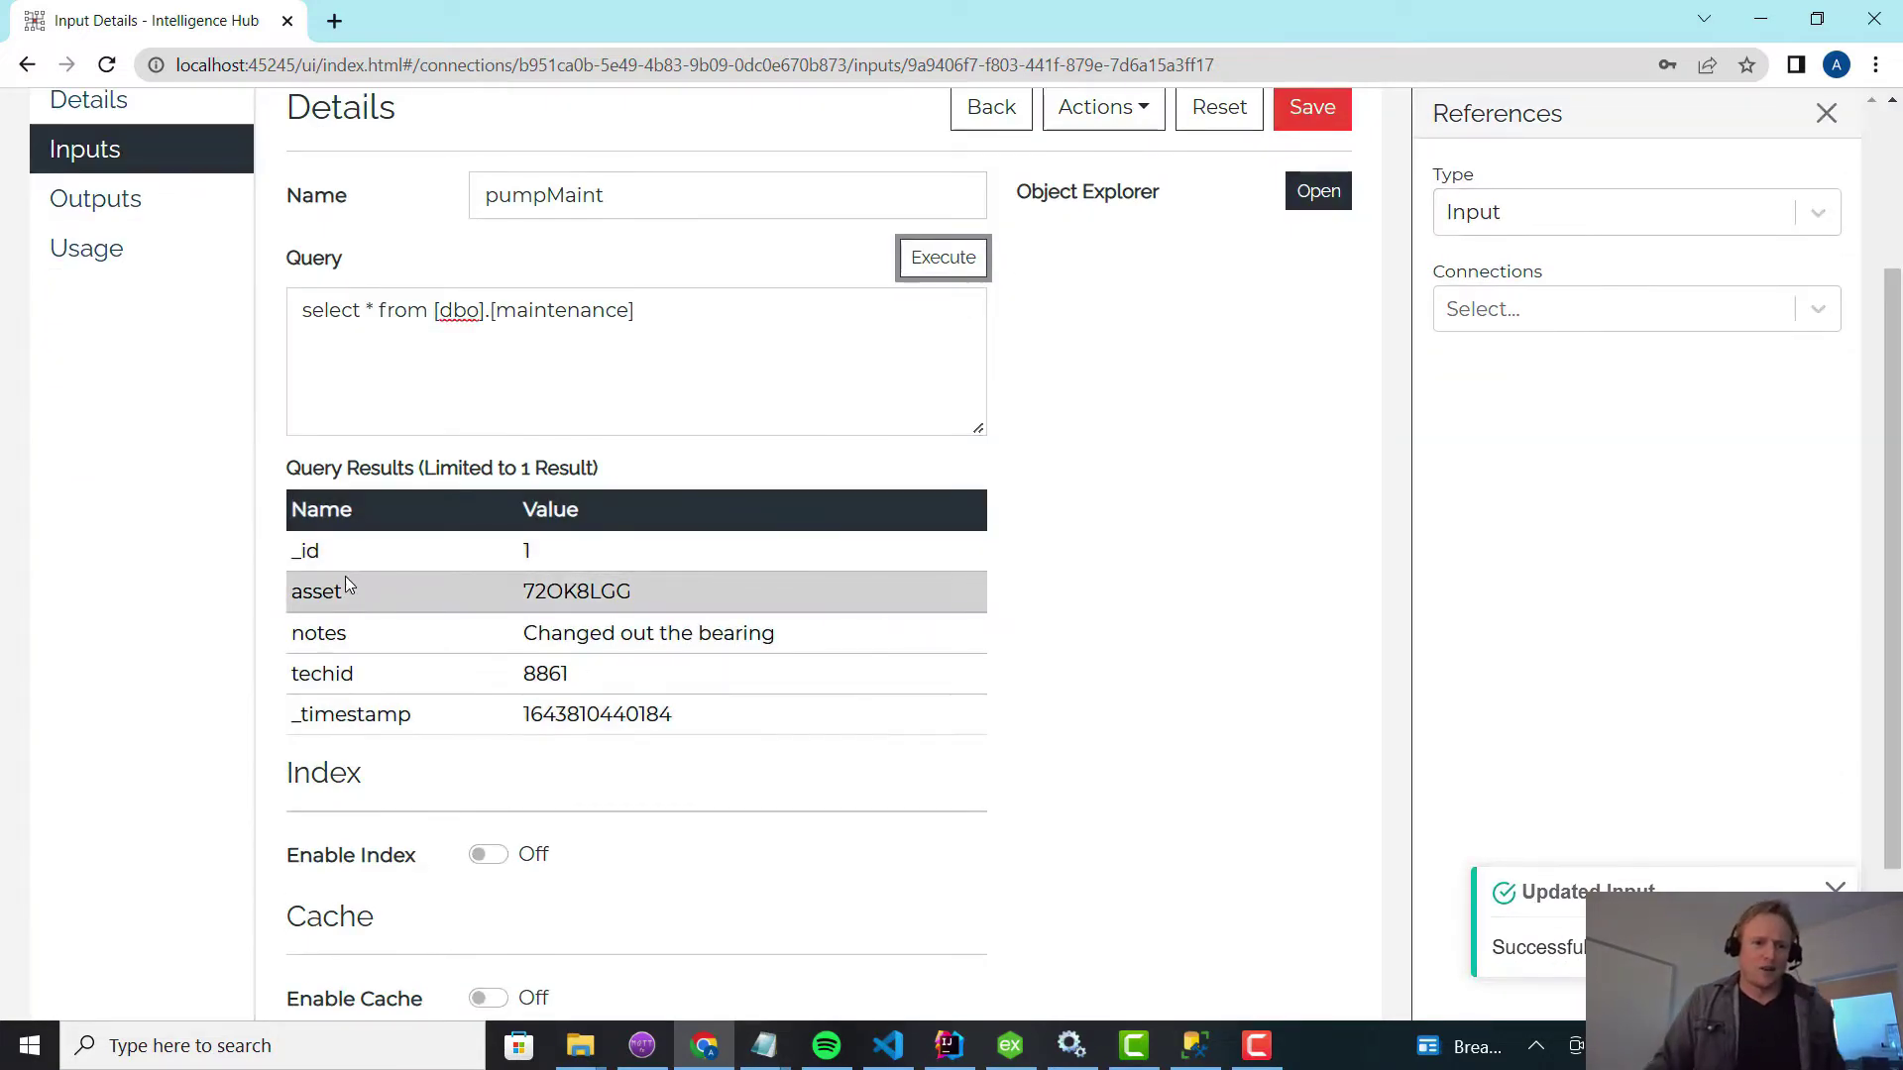
double_click(563, 593)
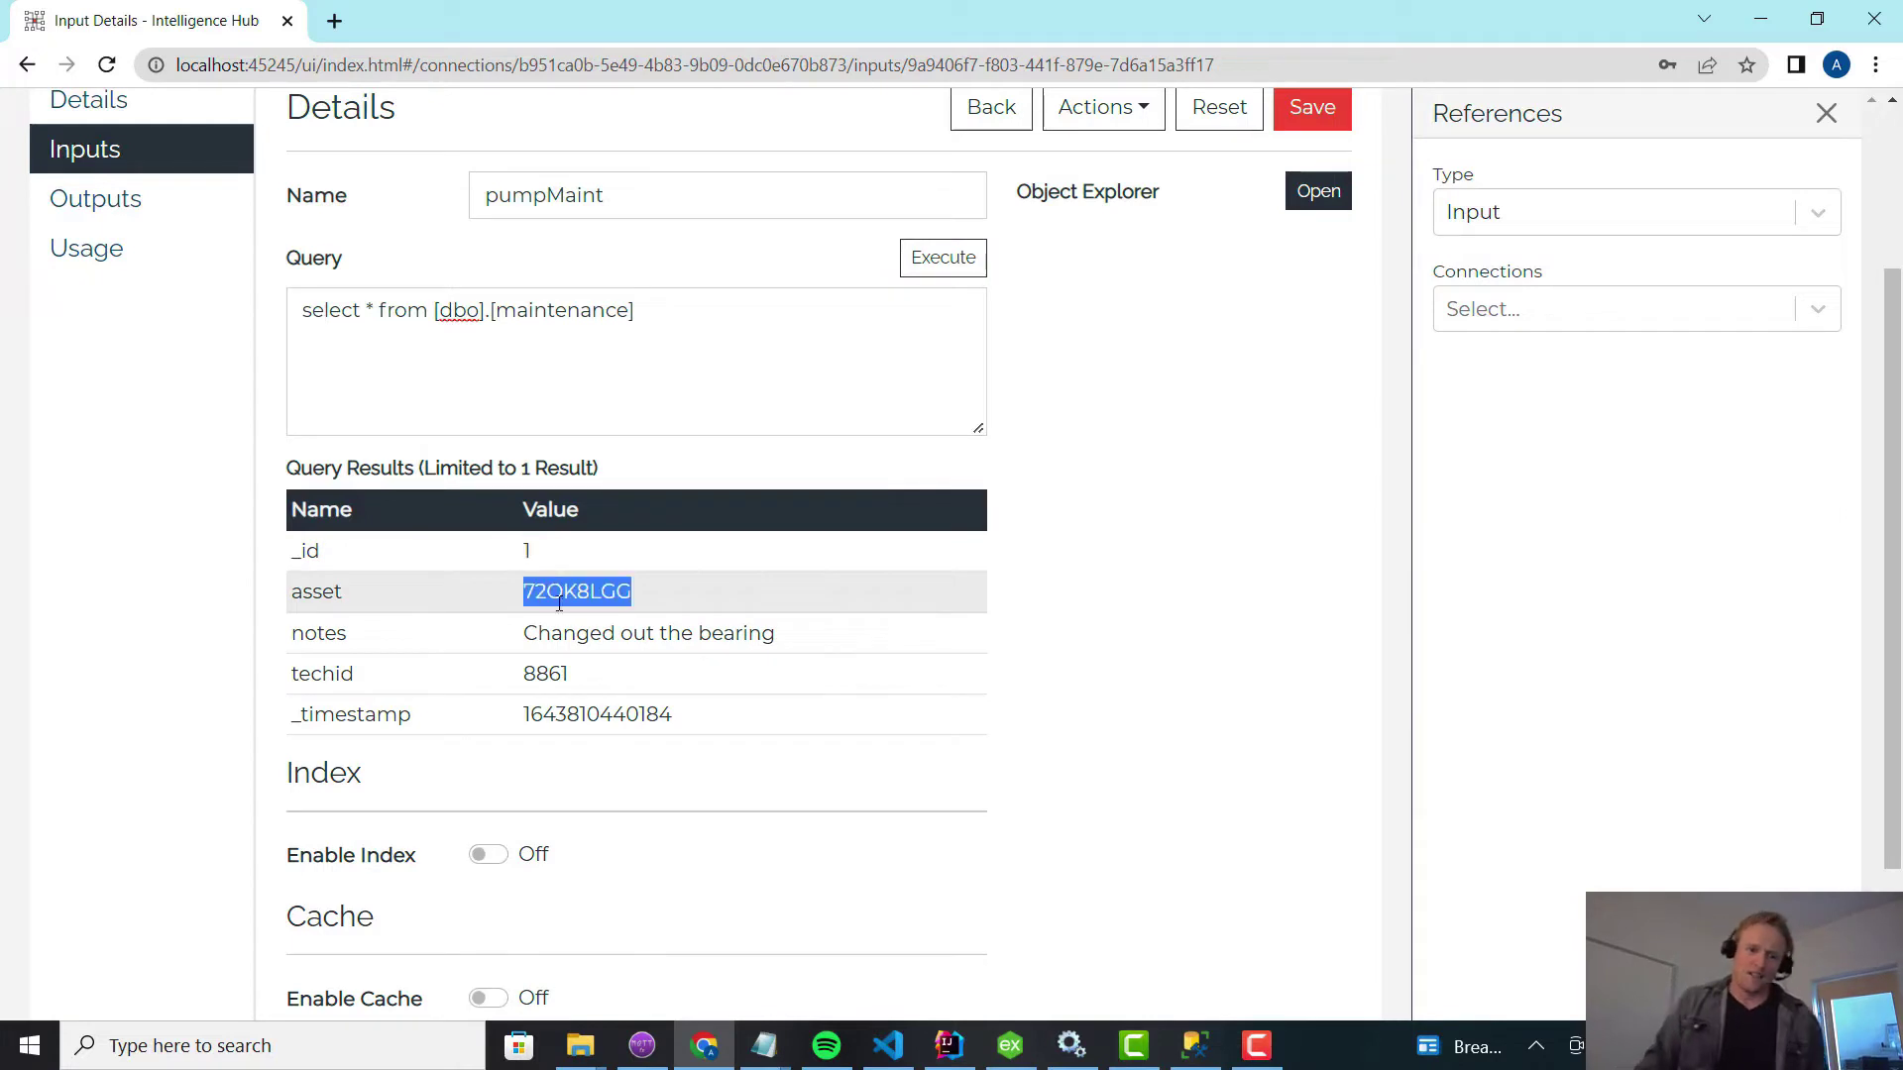
click(556, 632)
drag(521, 632, 849, 667)
click(560, 673)
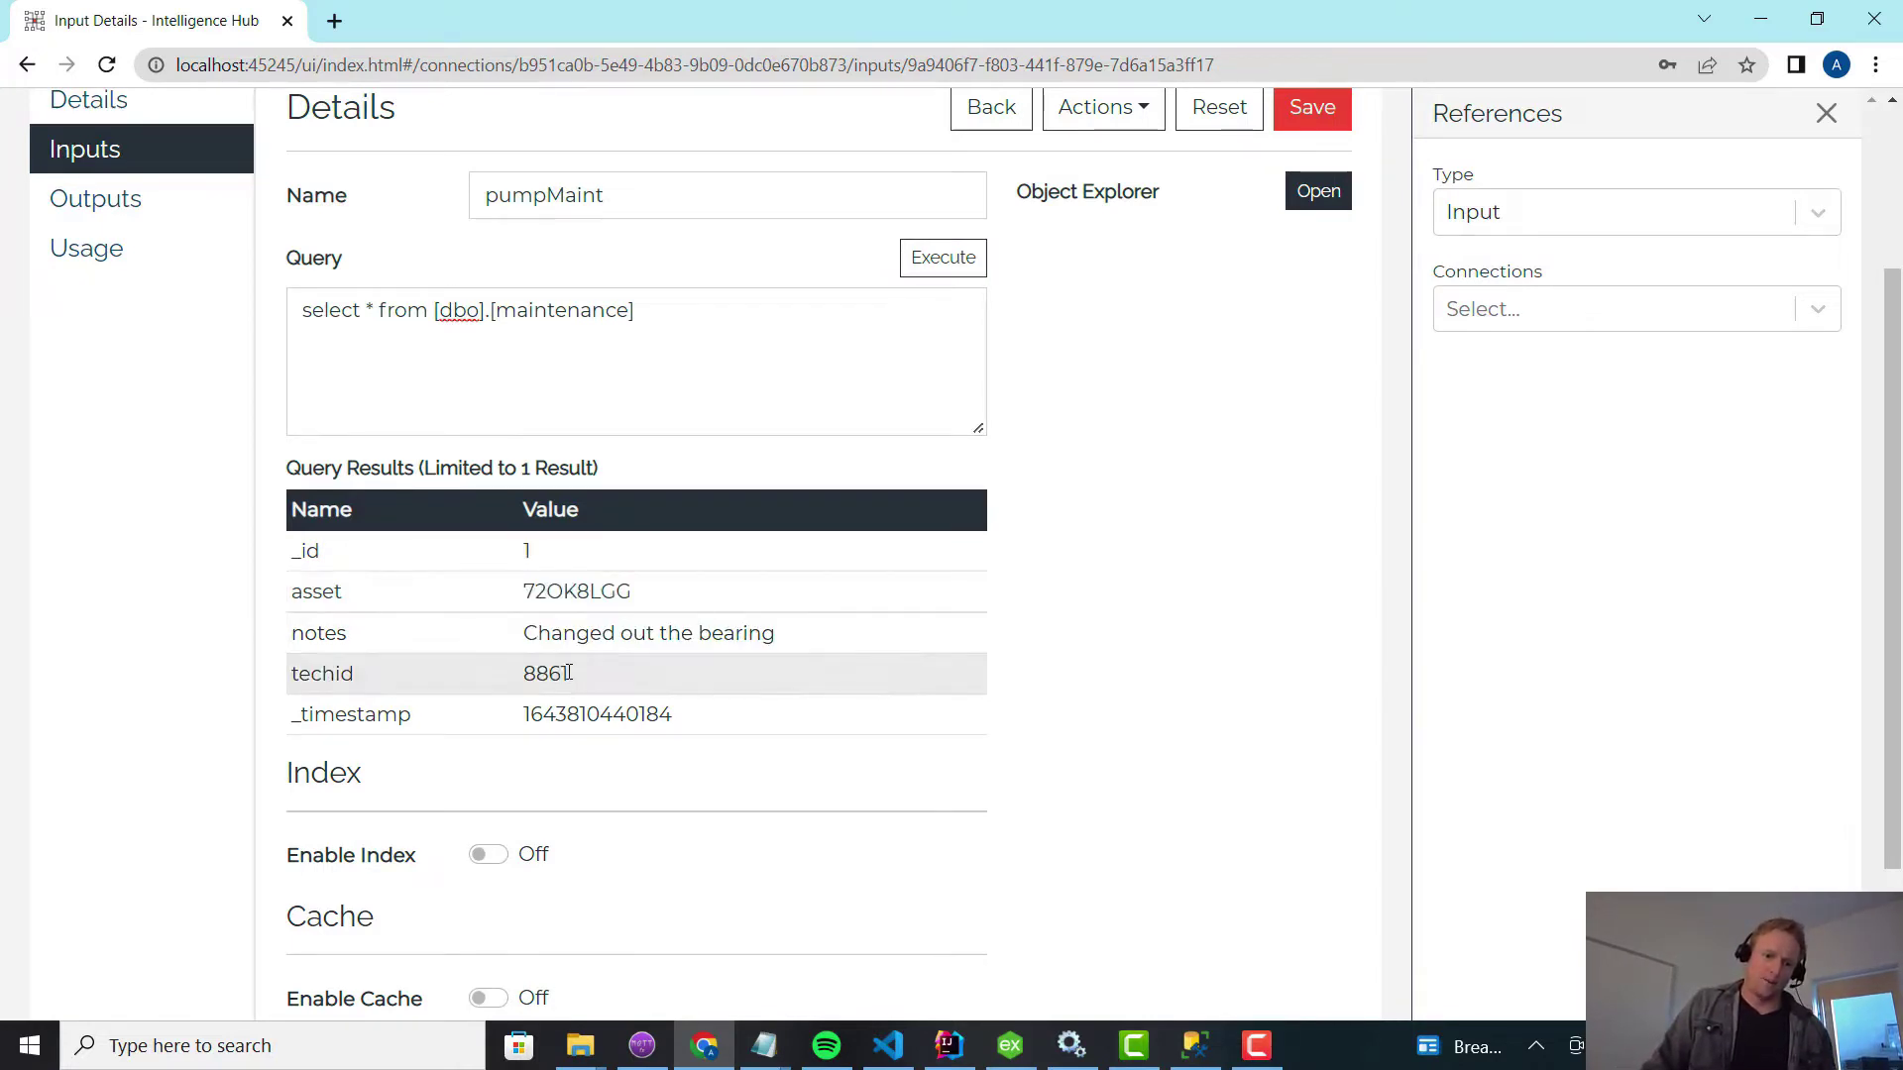
double_click(560, 673)
double_click(571, 716)
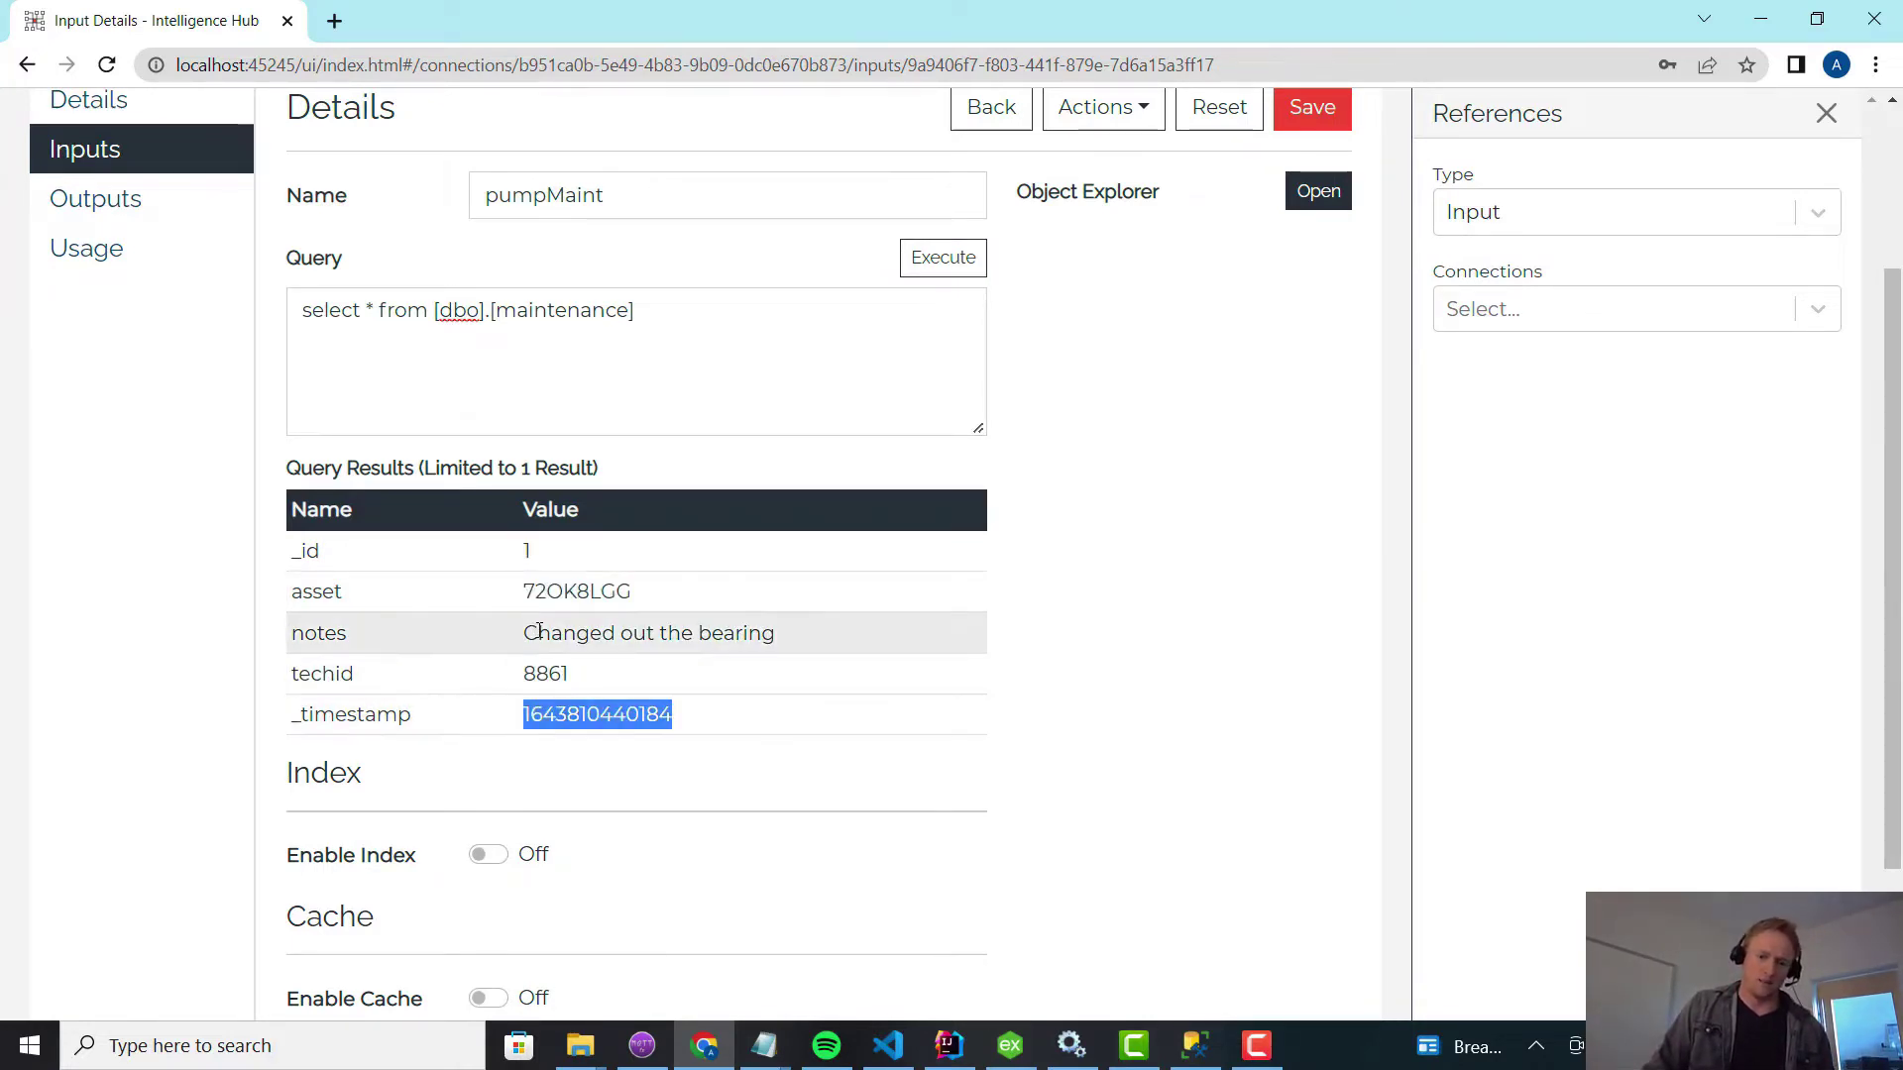
Compare the maintenance table's asset values in SQL Server Management Studio.
click(1177, 1052)
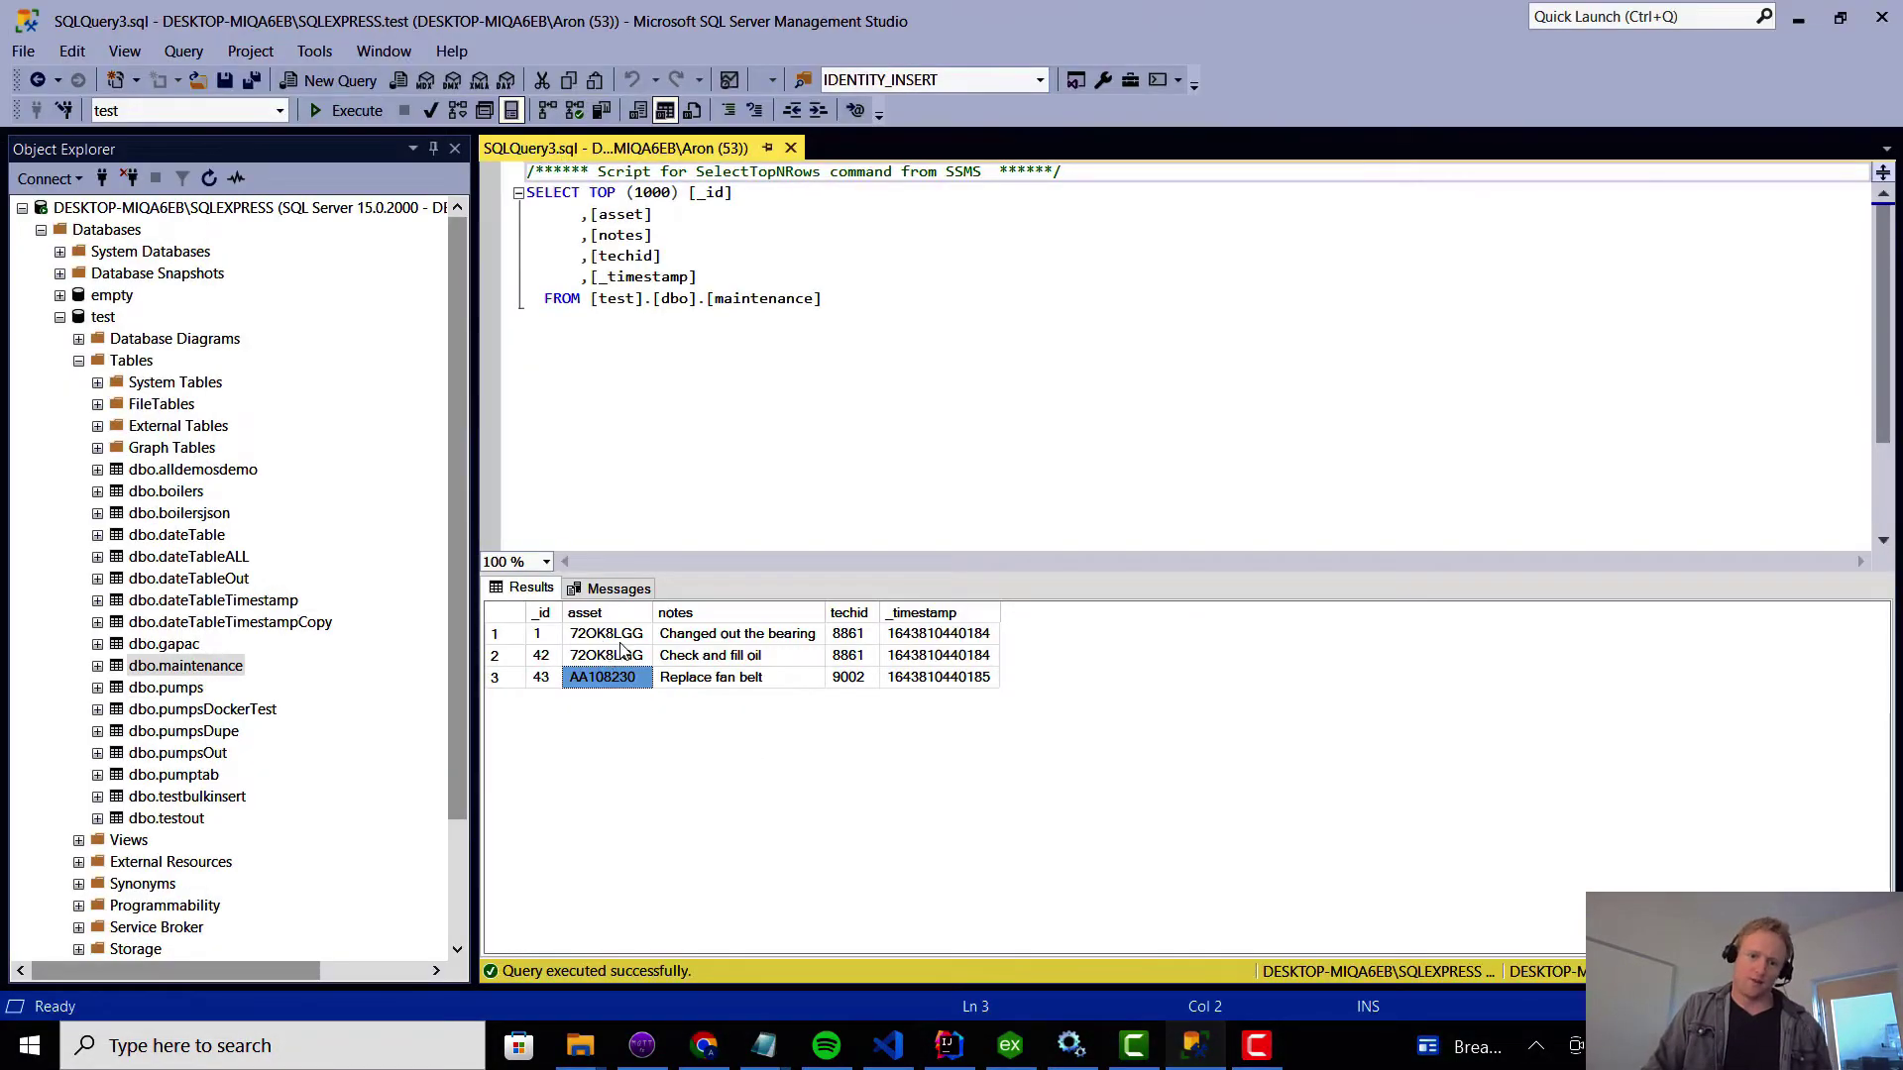
click(616, 642)
click(614, 656)
click(619, 642)
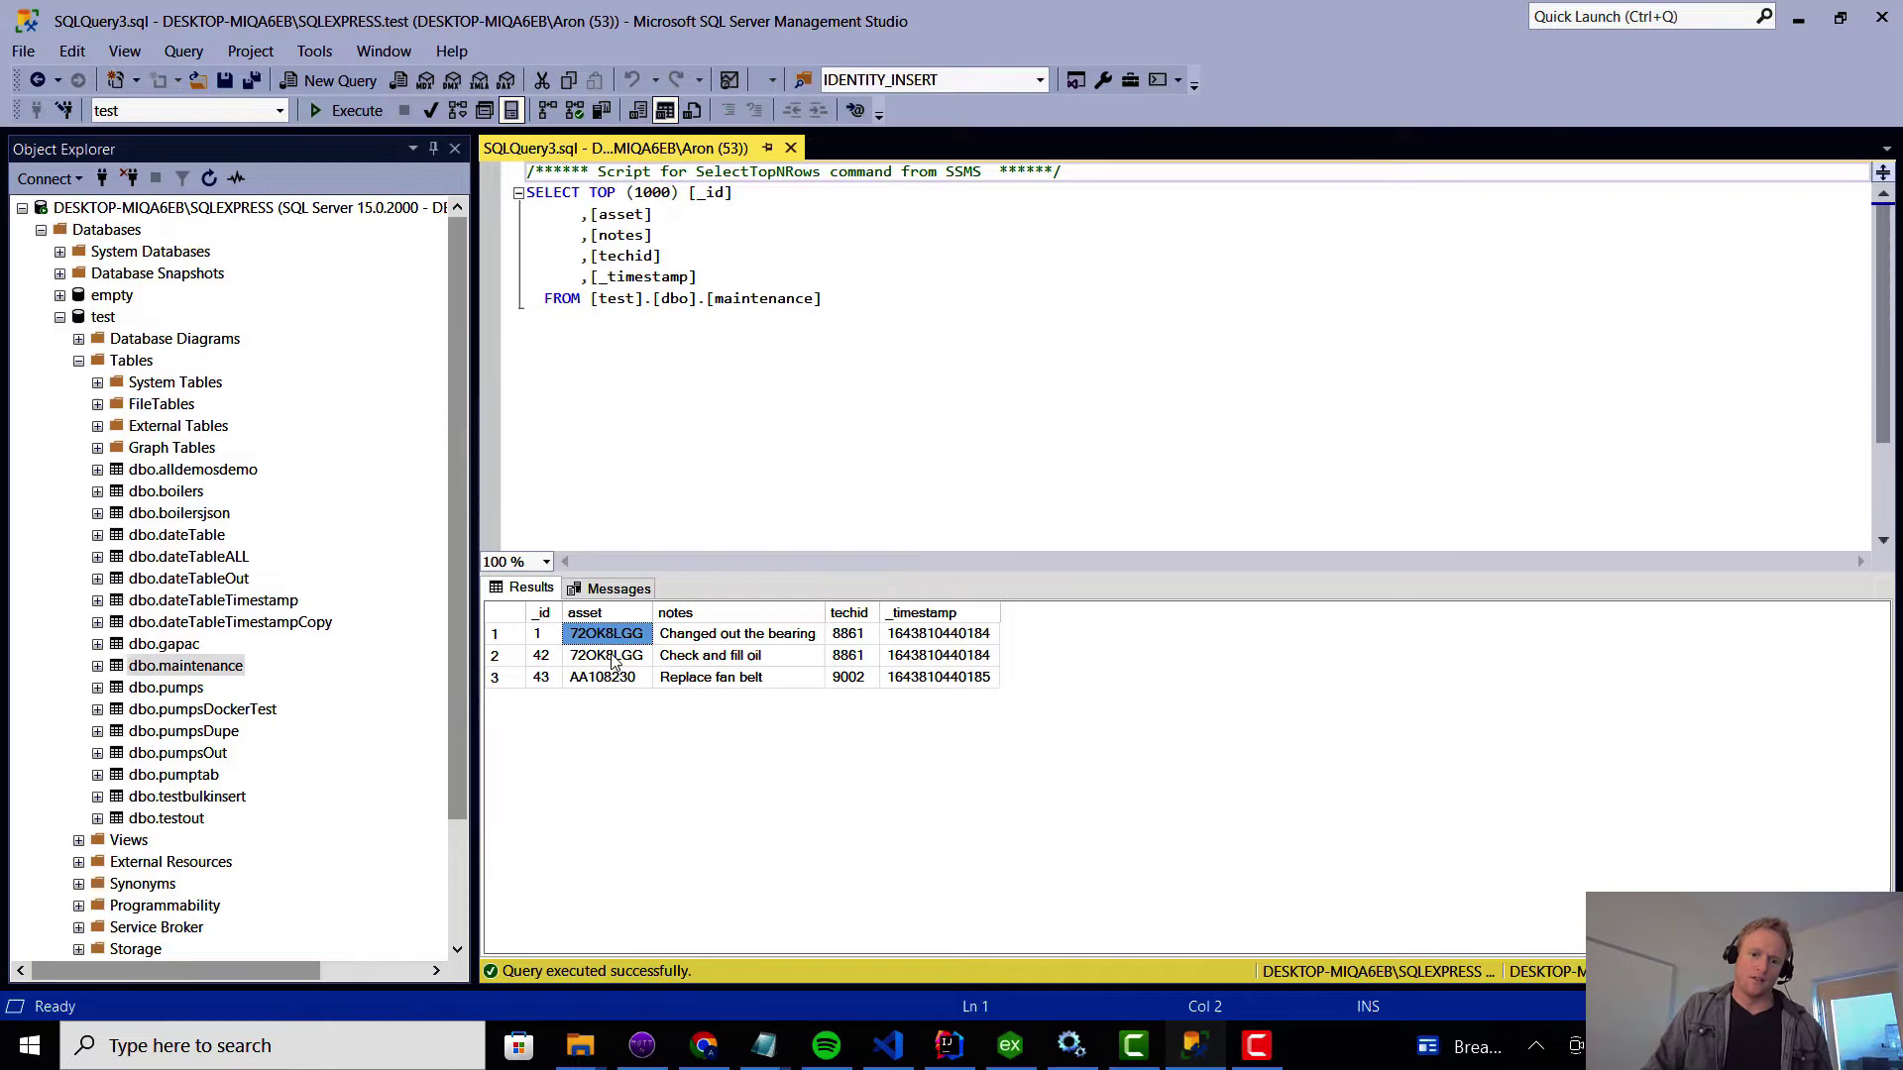
click(612, 656)
click(611, 681)
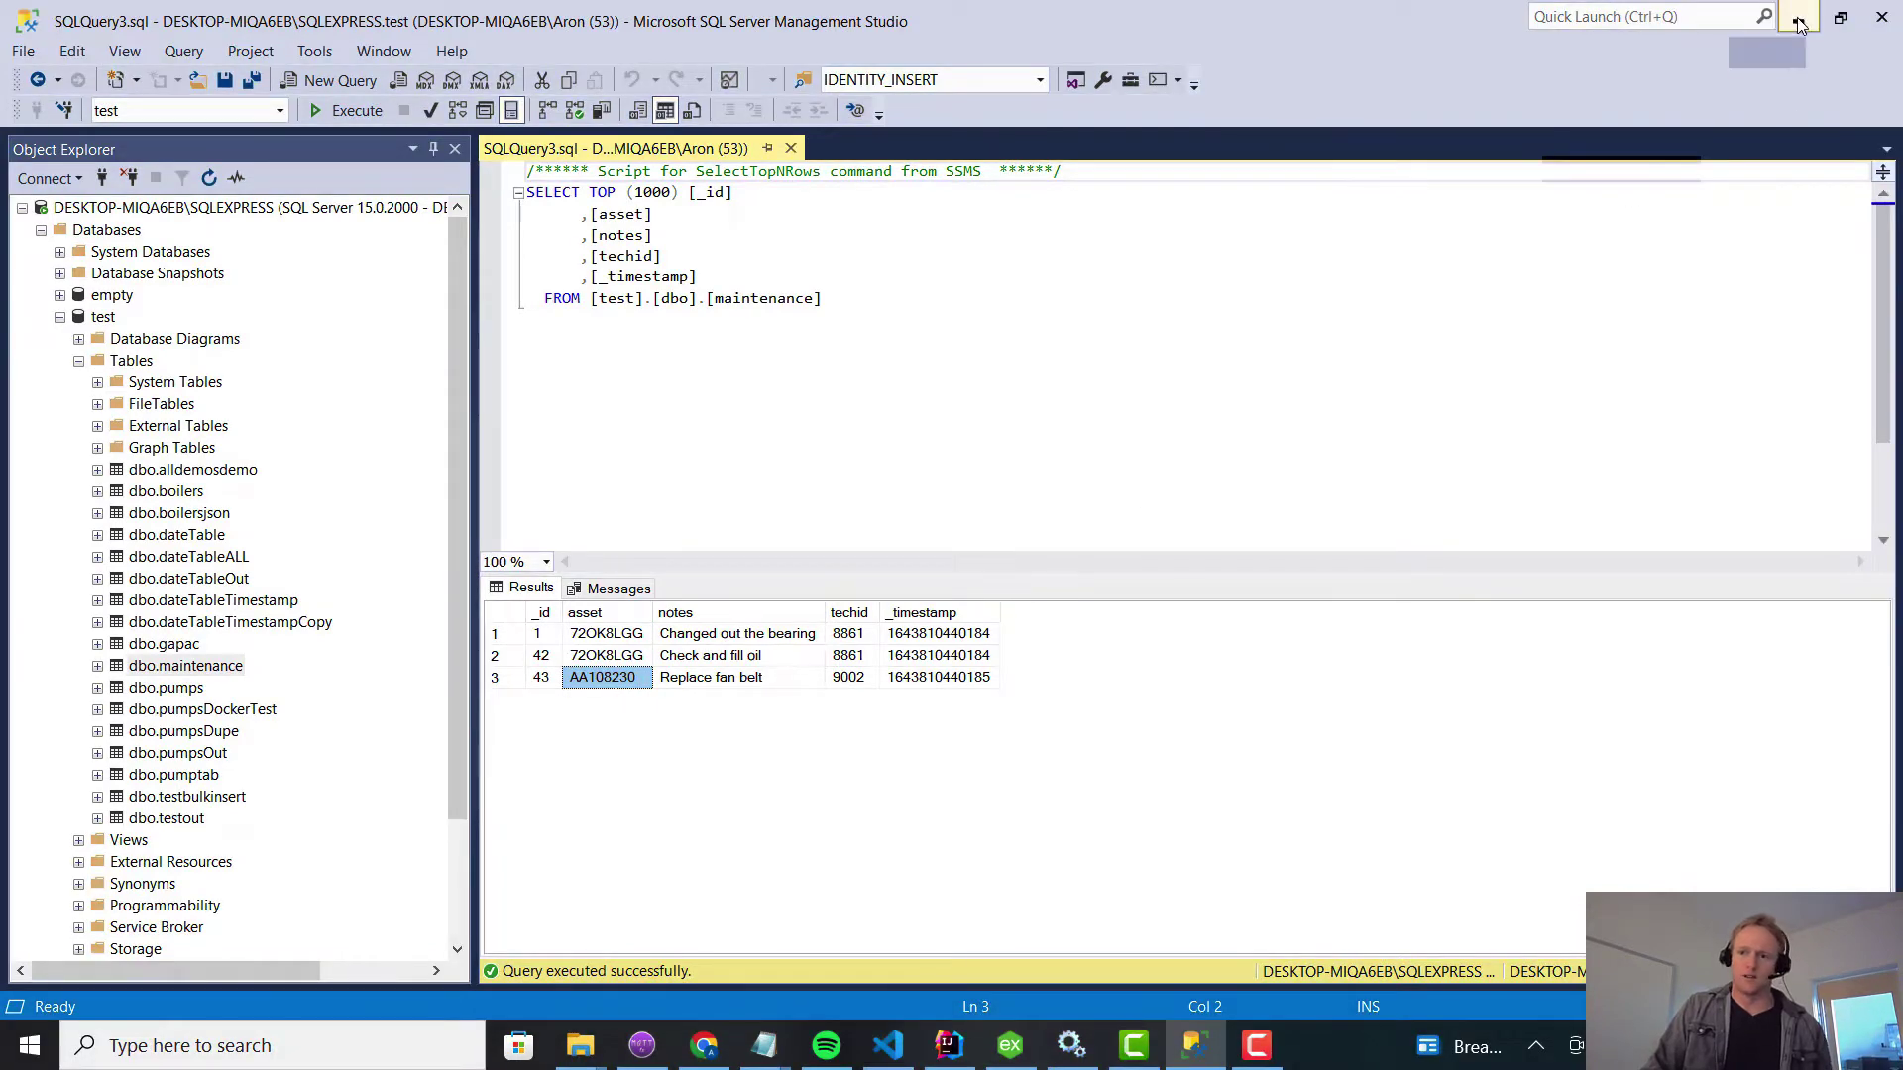
Save the pumpMaint input back in the hub and go to the Models page.
click(1797, 18)
scroll(1229, 544, up, 3)
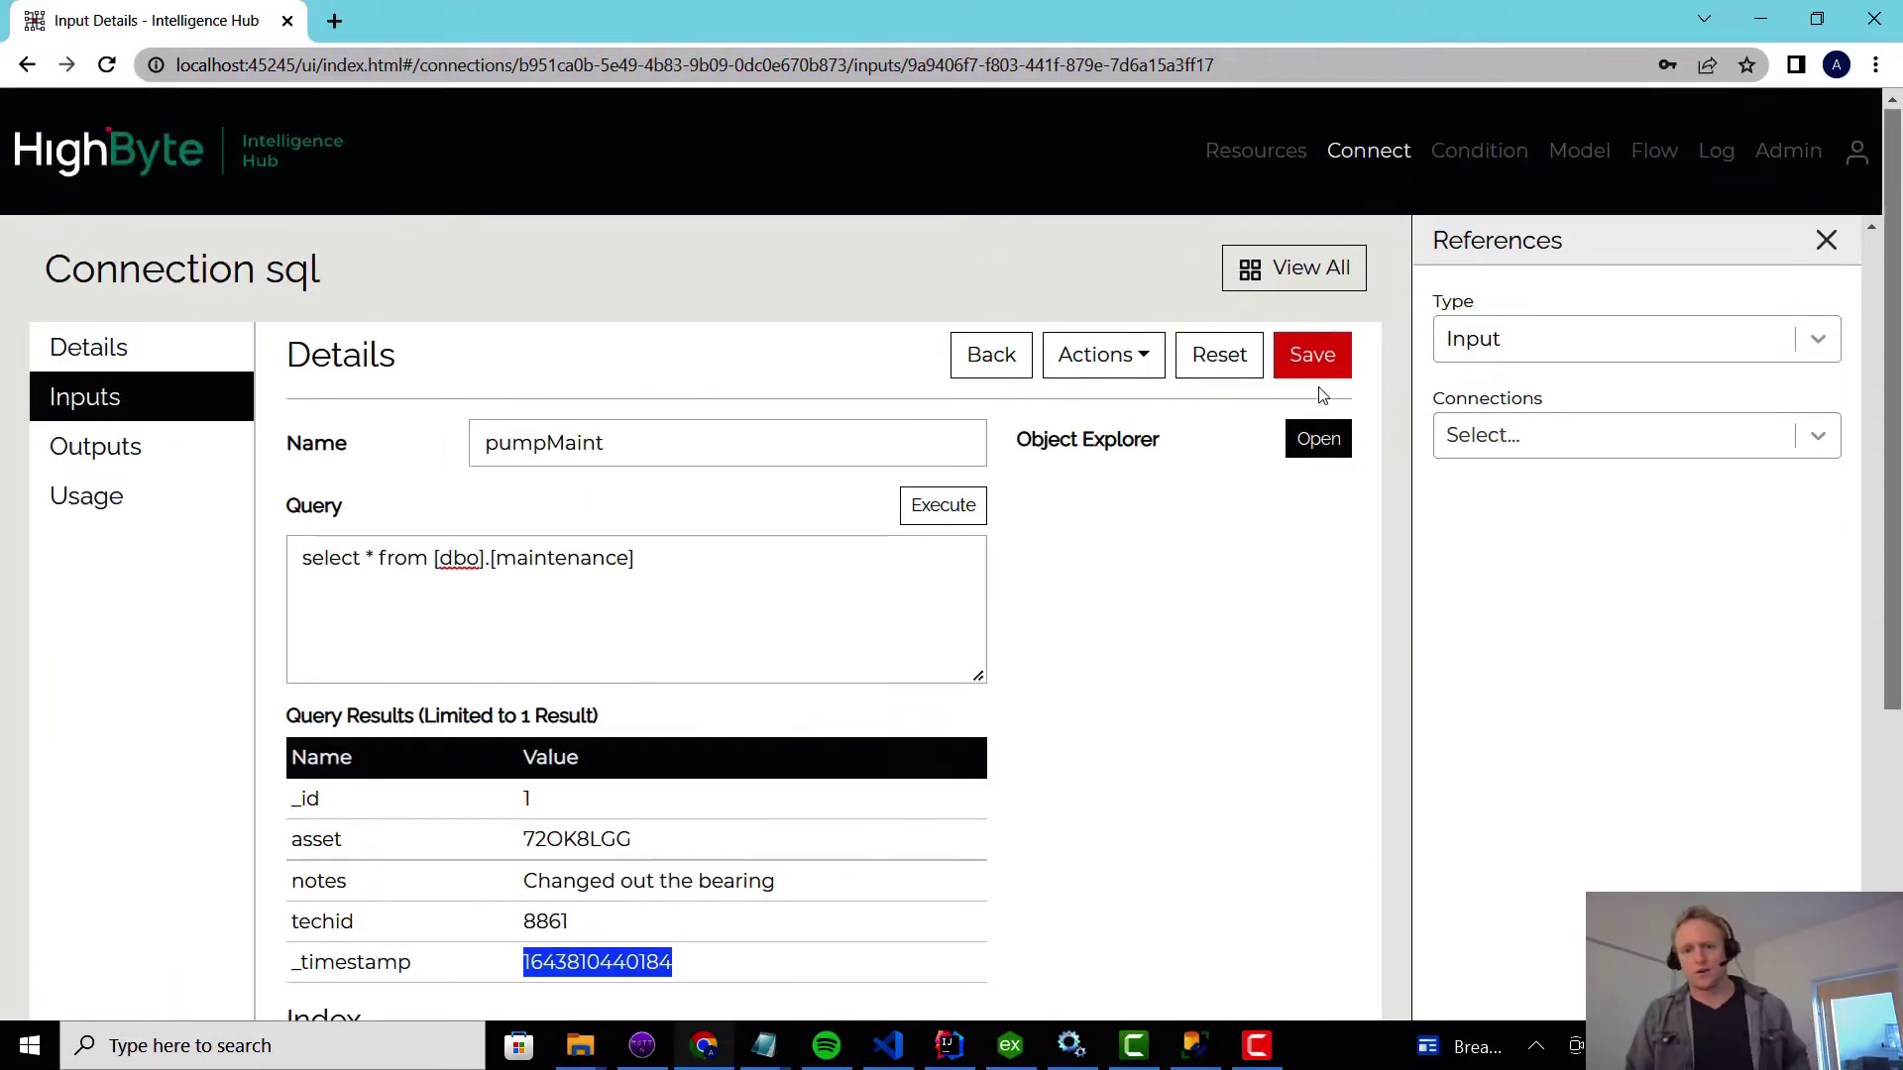
click(1314, 357)
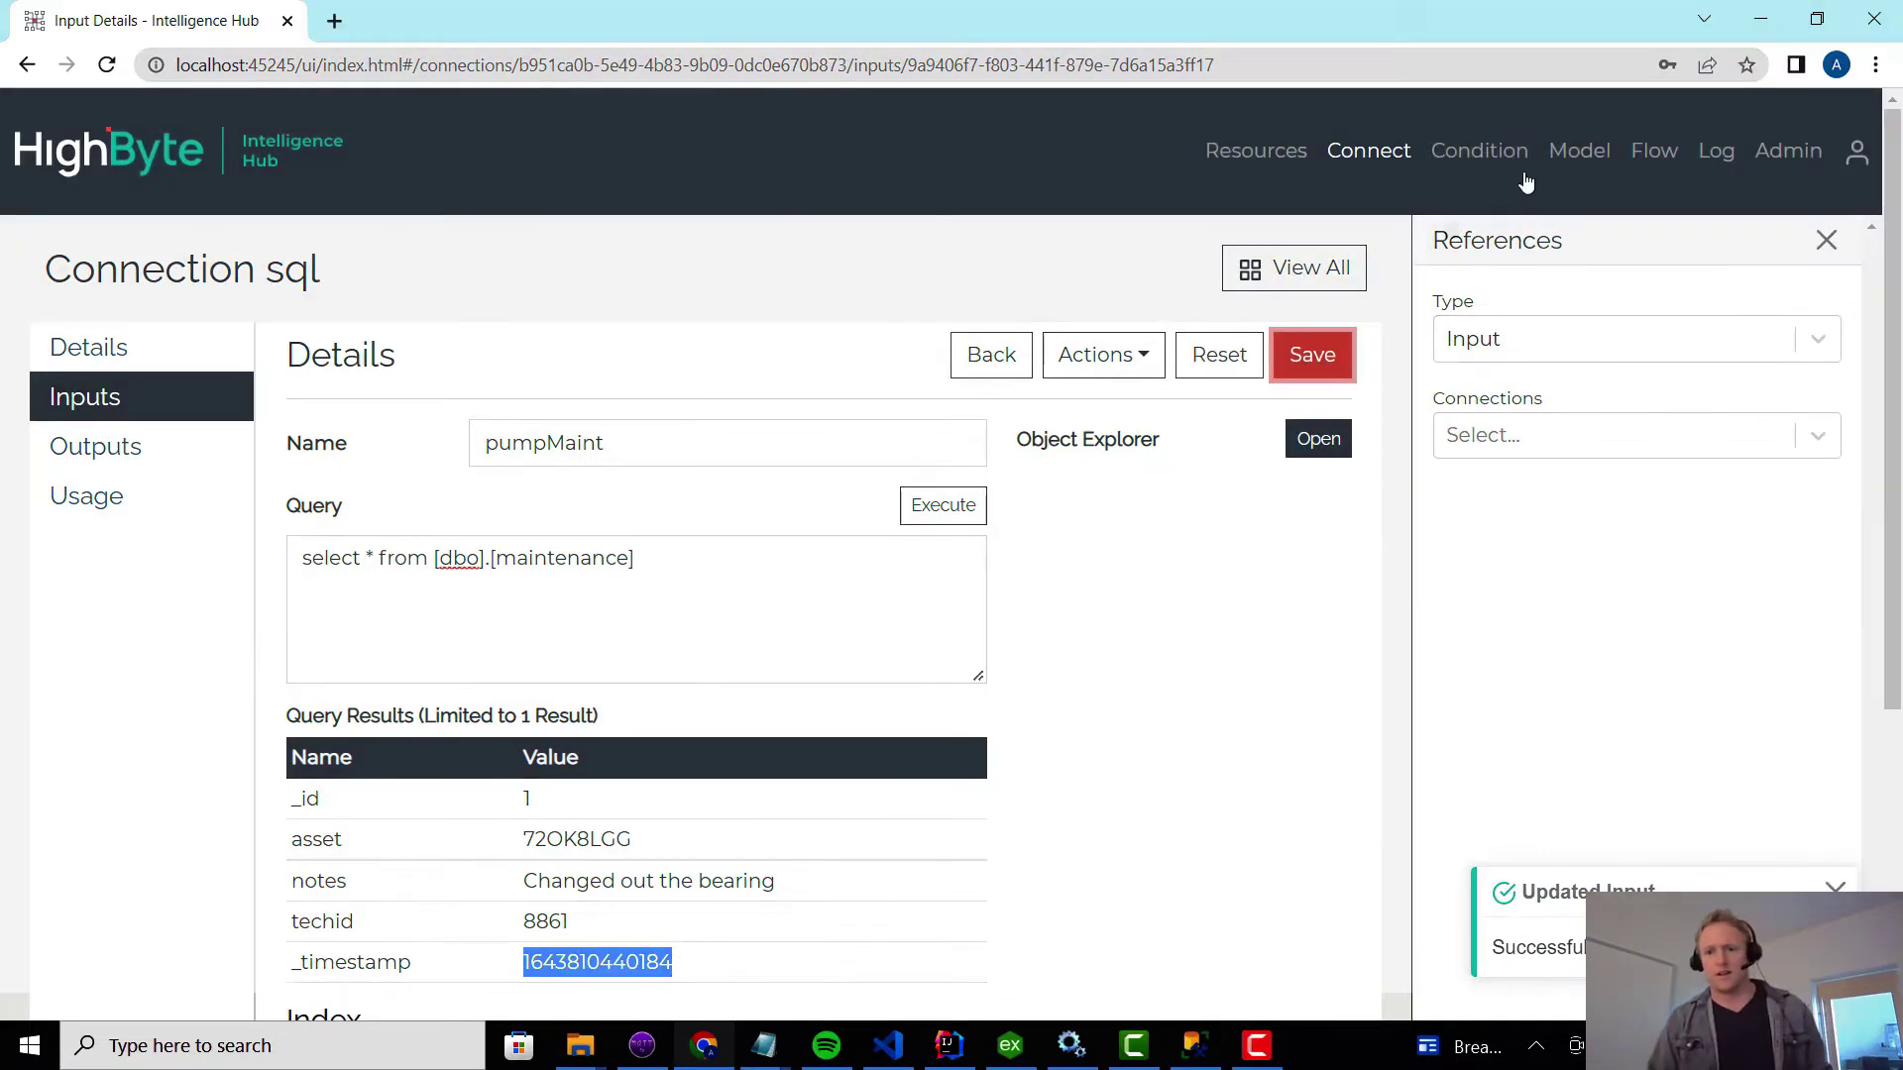
click(1559, 161)
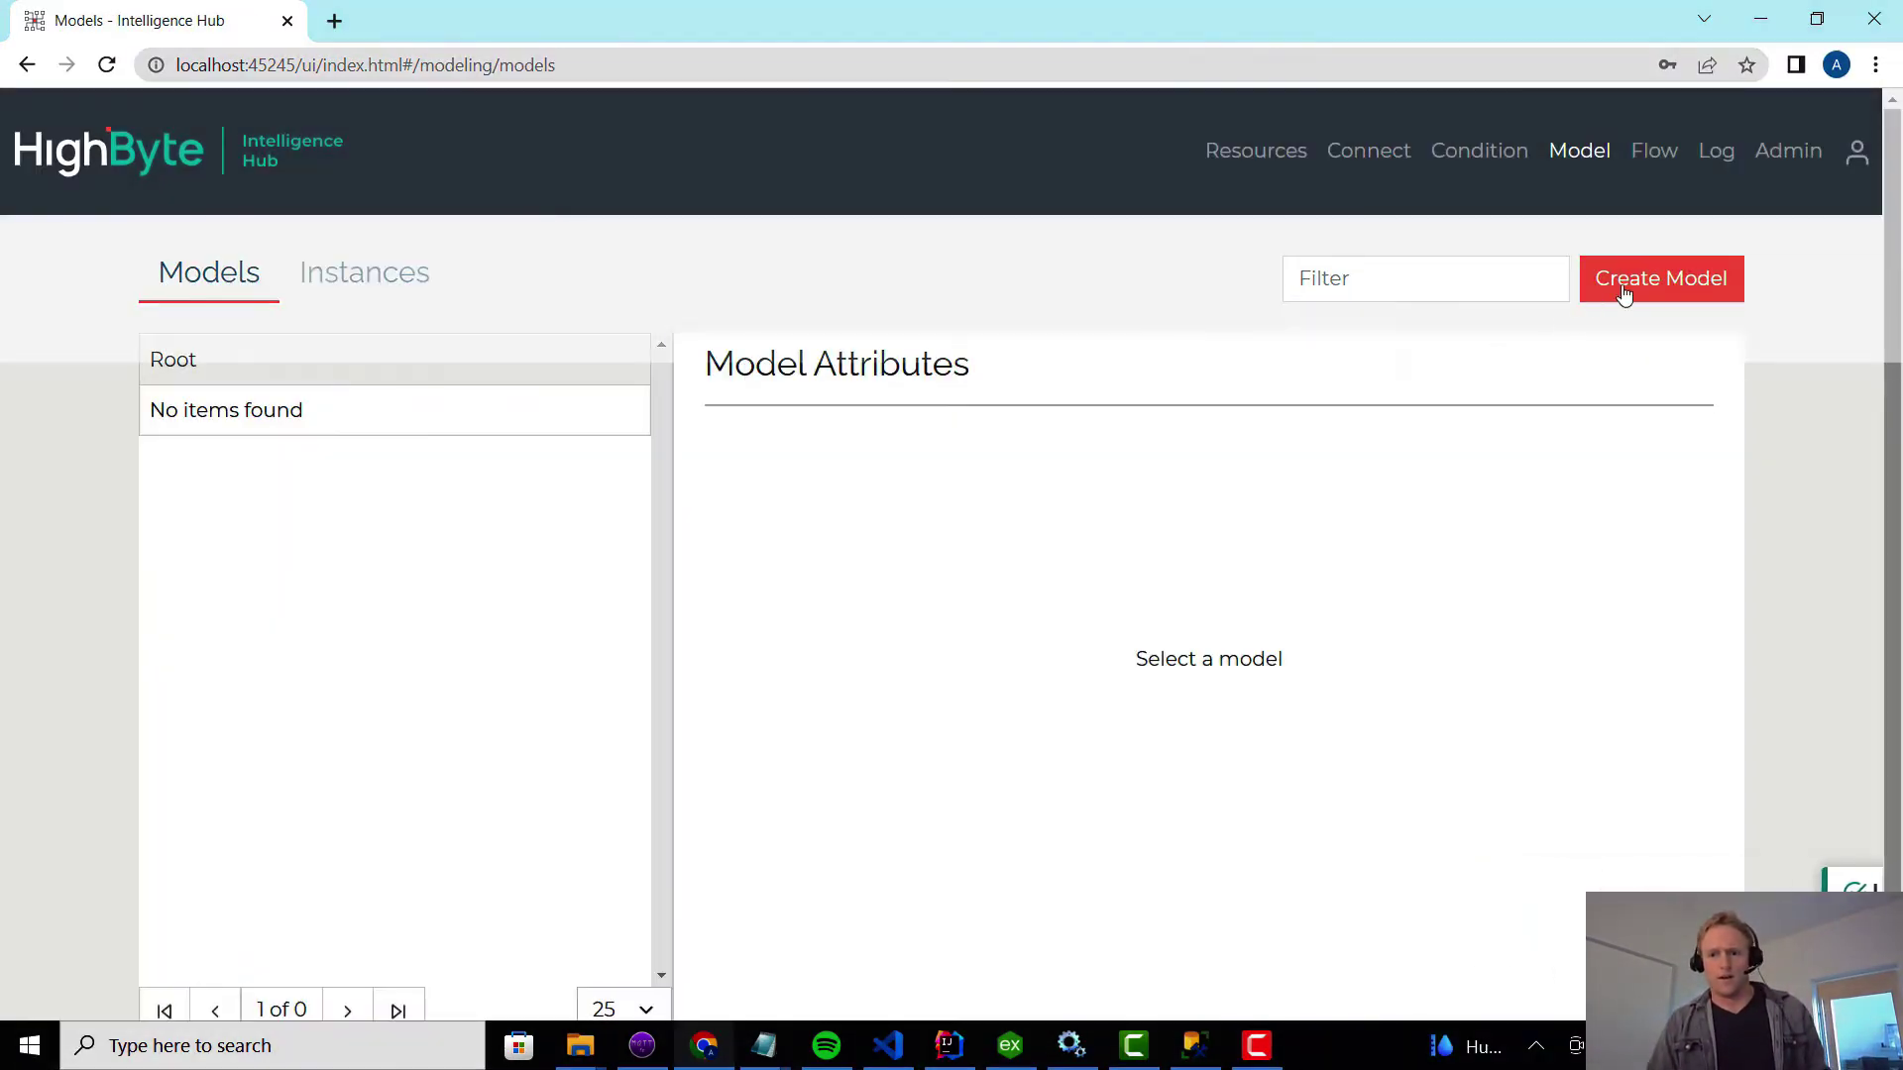
Name the new model burner.
click(1623, 288)
click(471, 396)
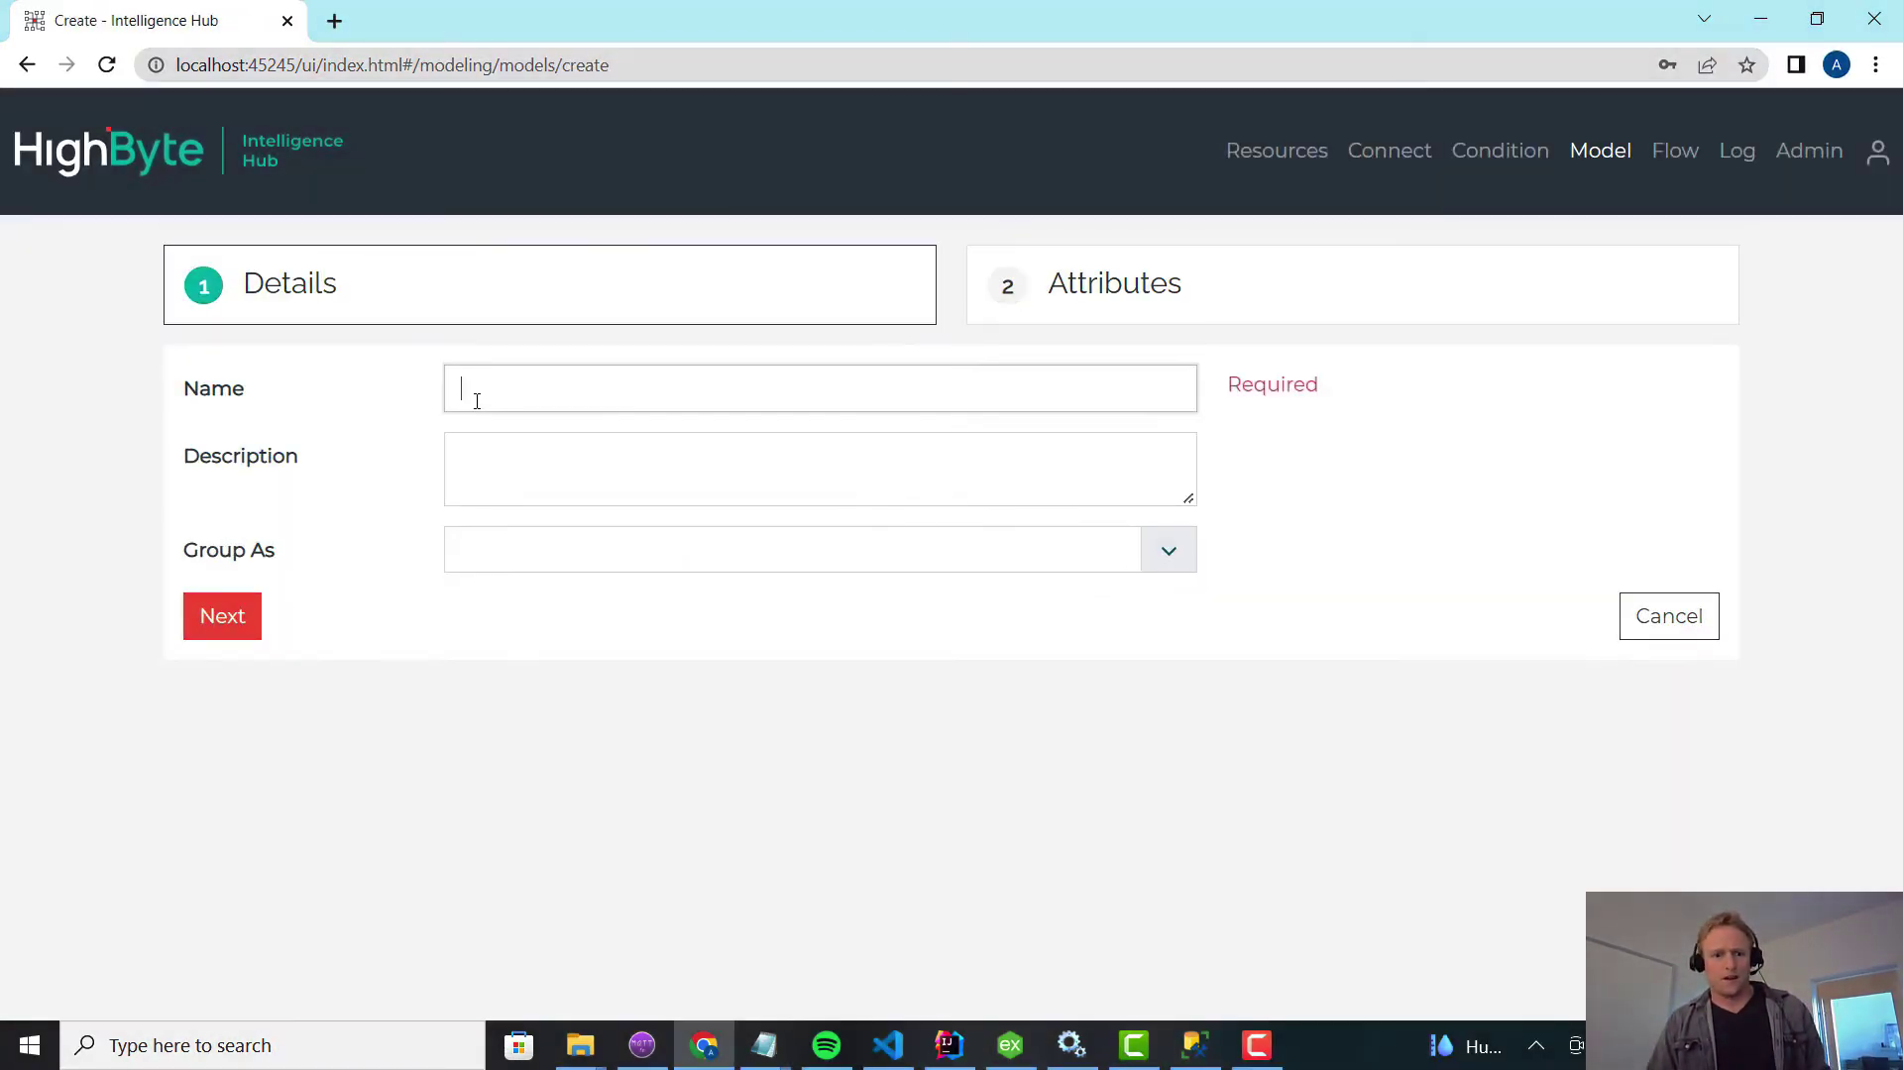
text(burner)
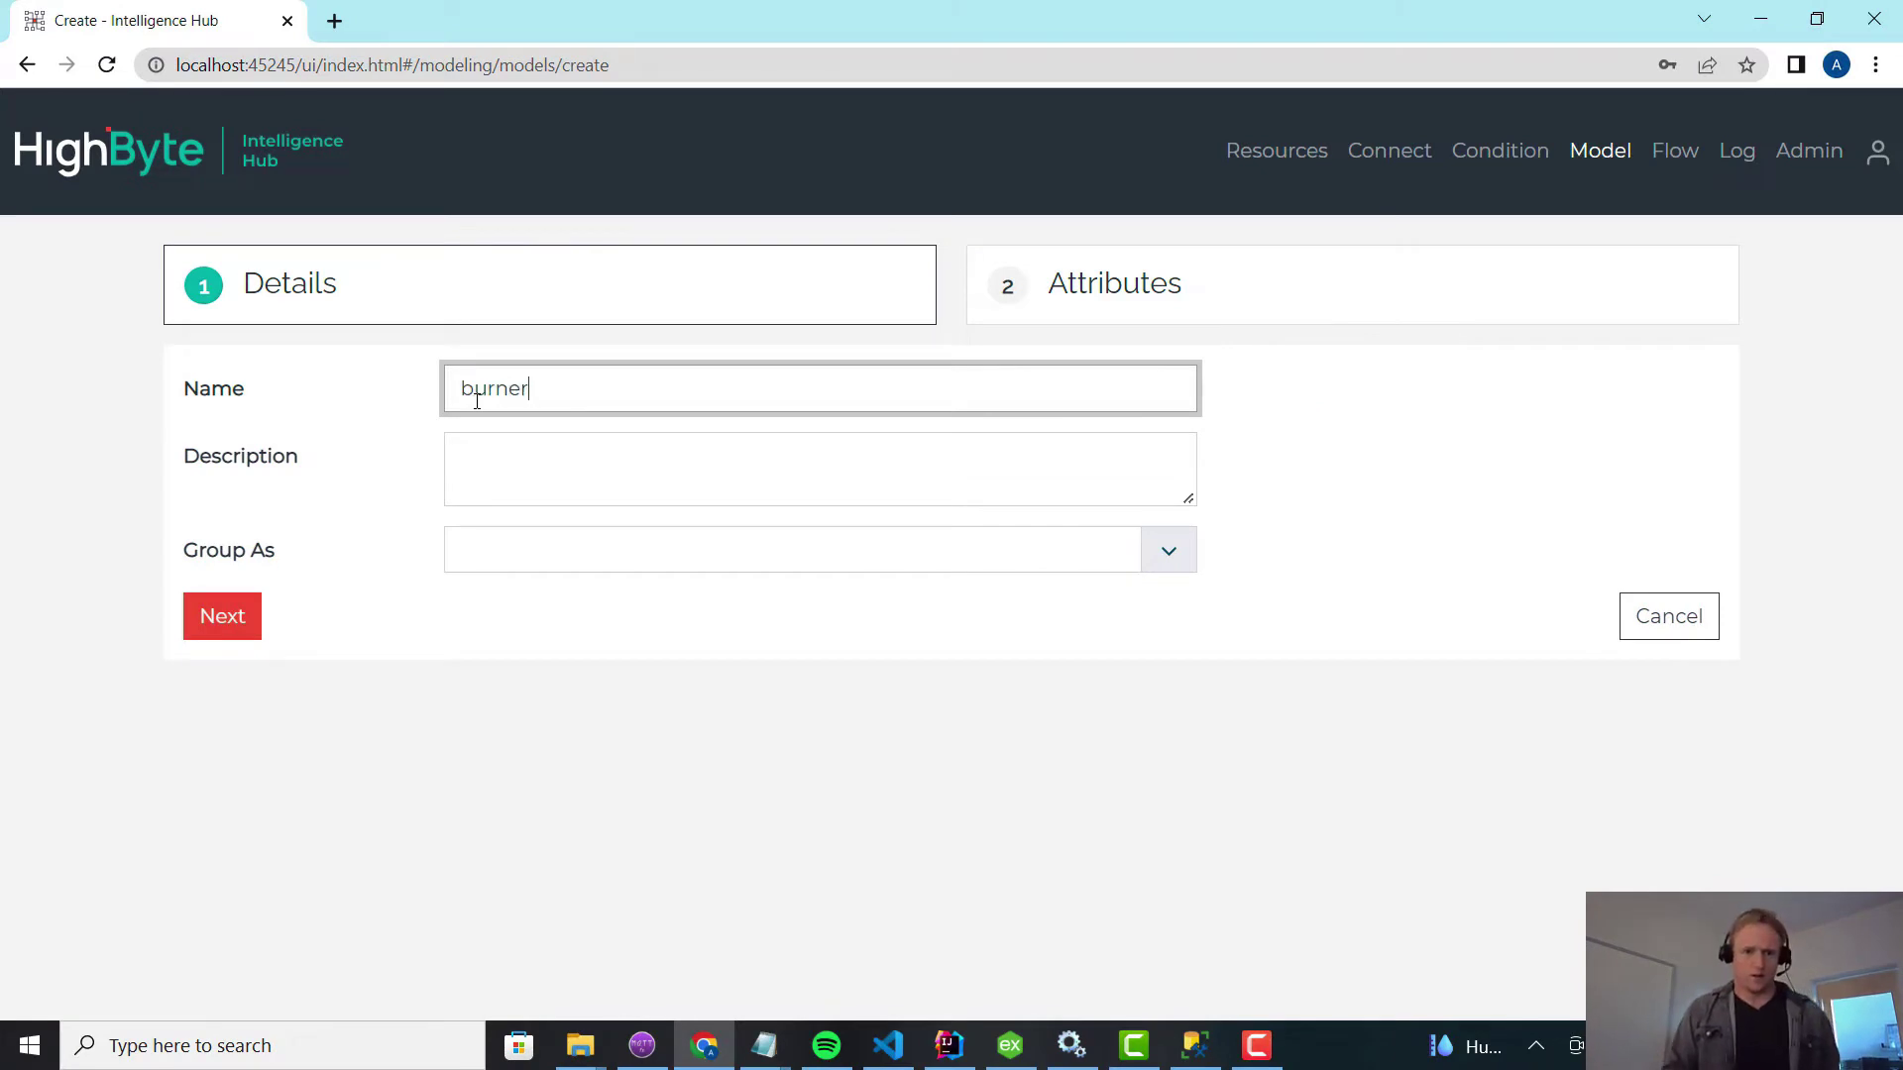
key(BackSpace)
key(BackSpace)
key(BackSpace)
key(BackSpace)
key(BackSpace)
key(BackSpace)
text(b)
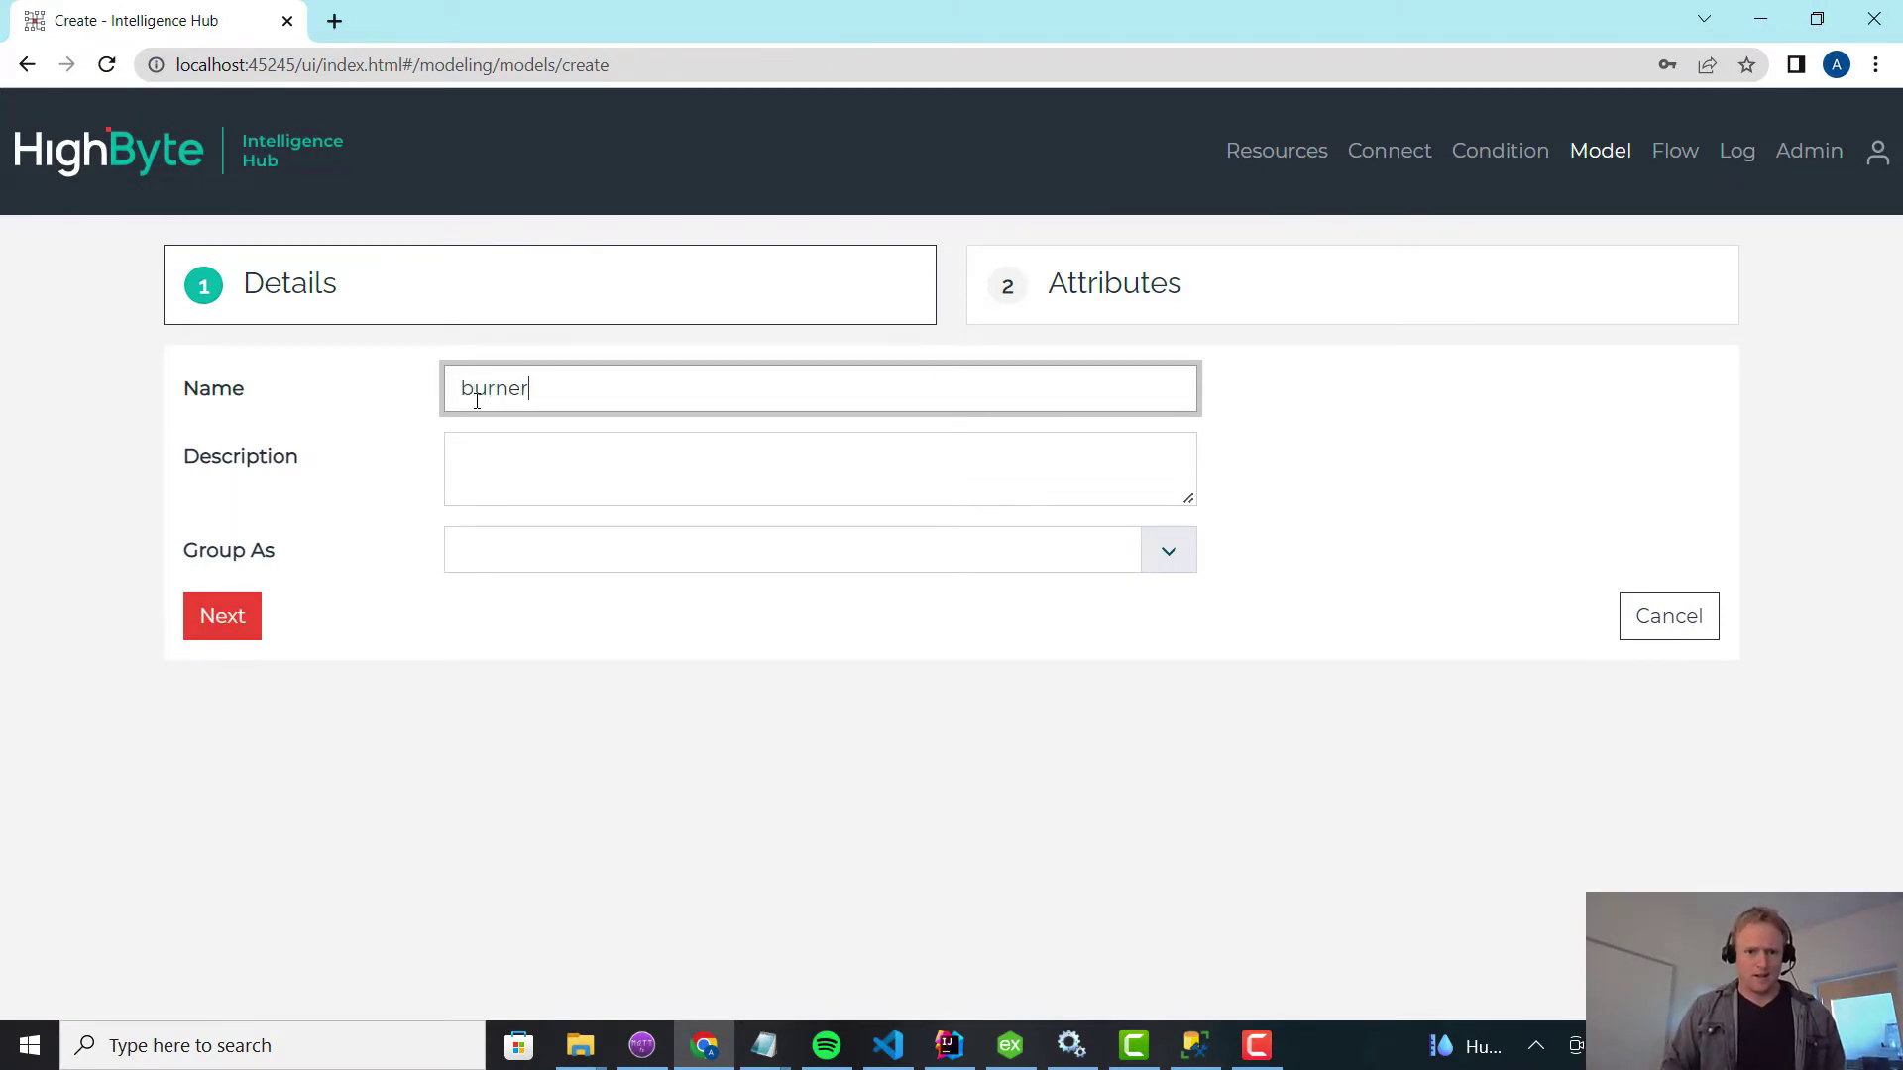
key(Return)
Add flowRate, assetID and events attributes and create the burner model.
click(483, 483)
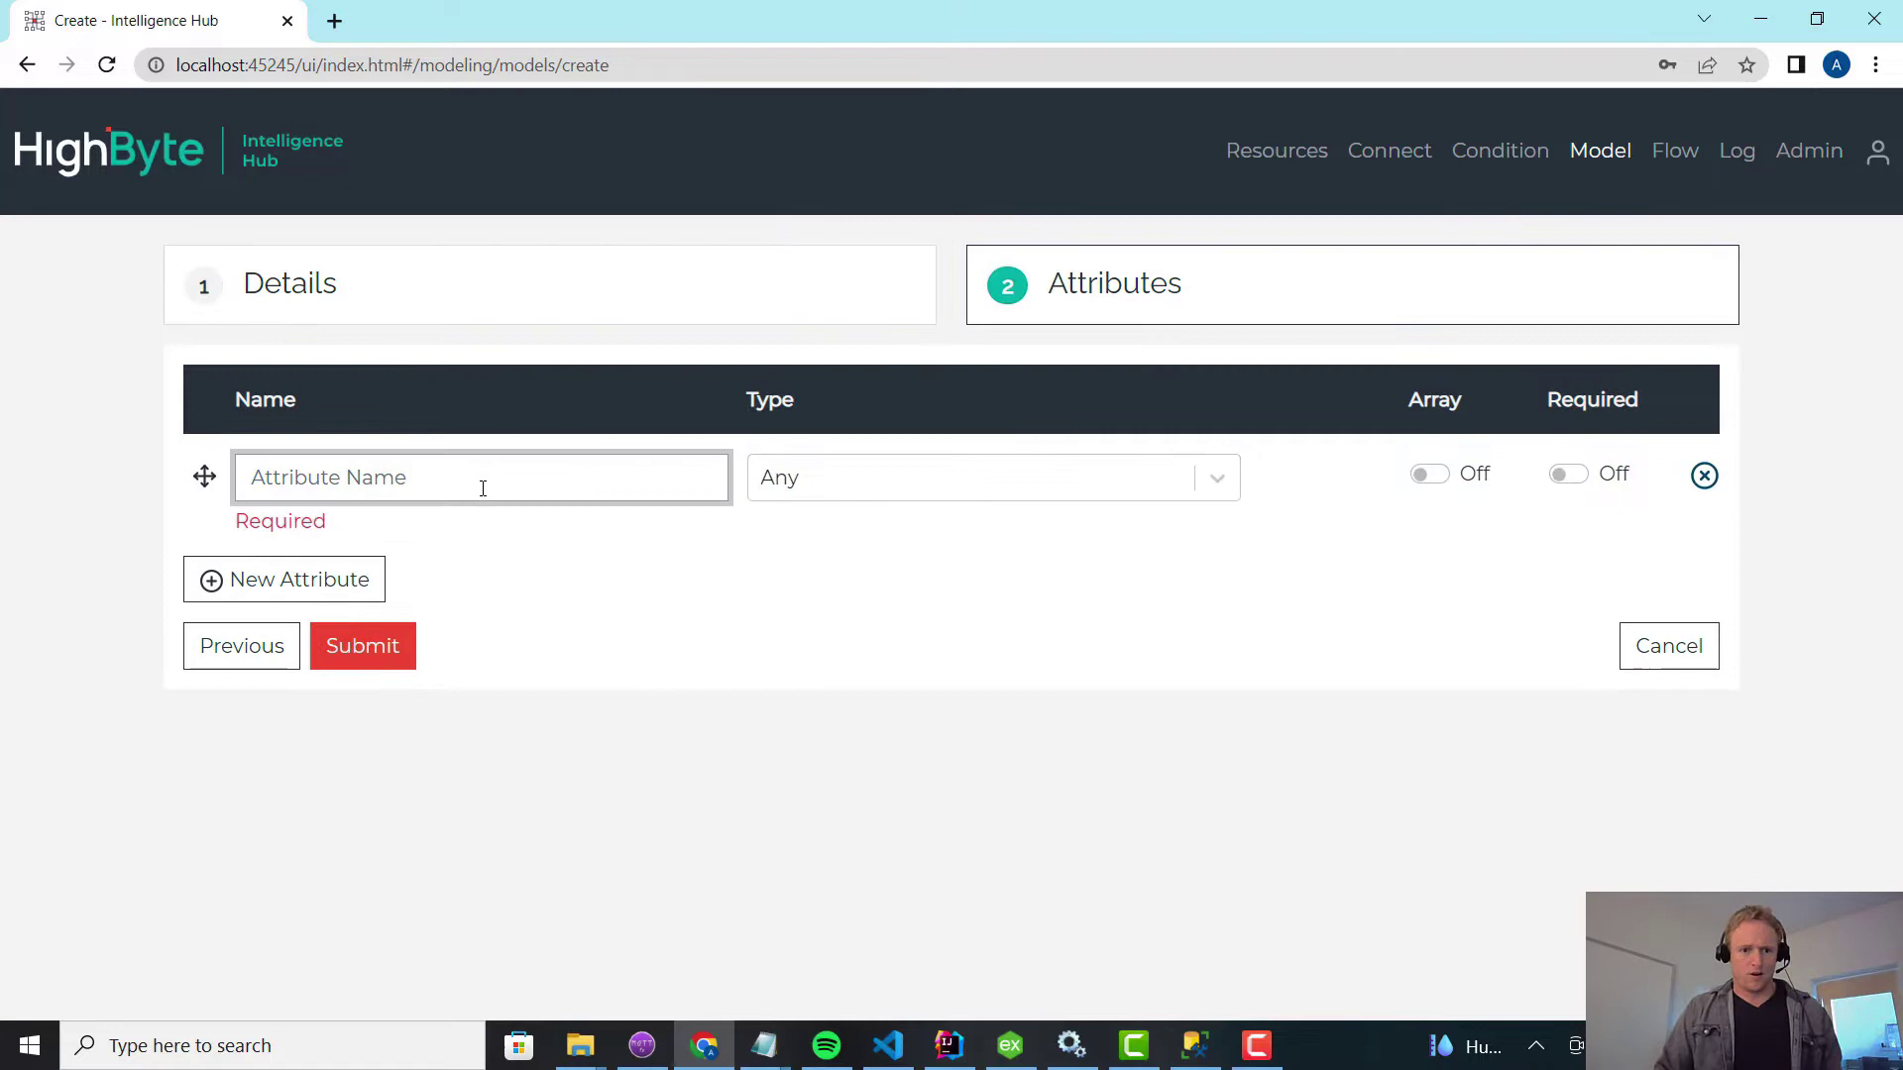
text(flowRate)
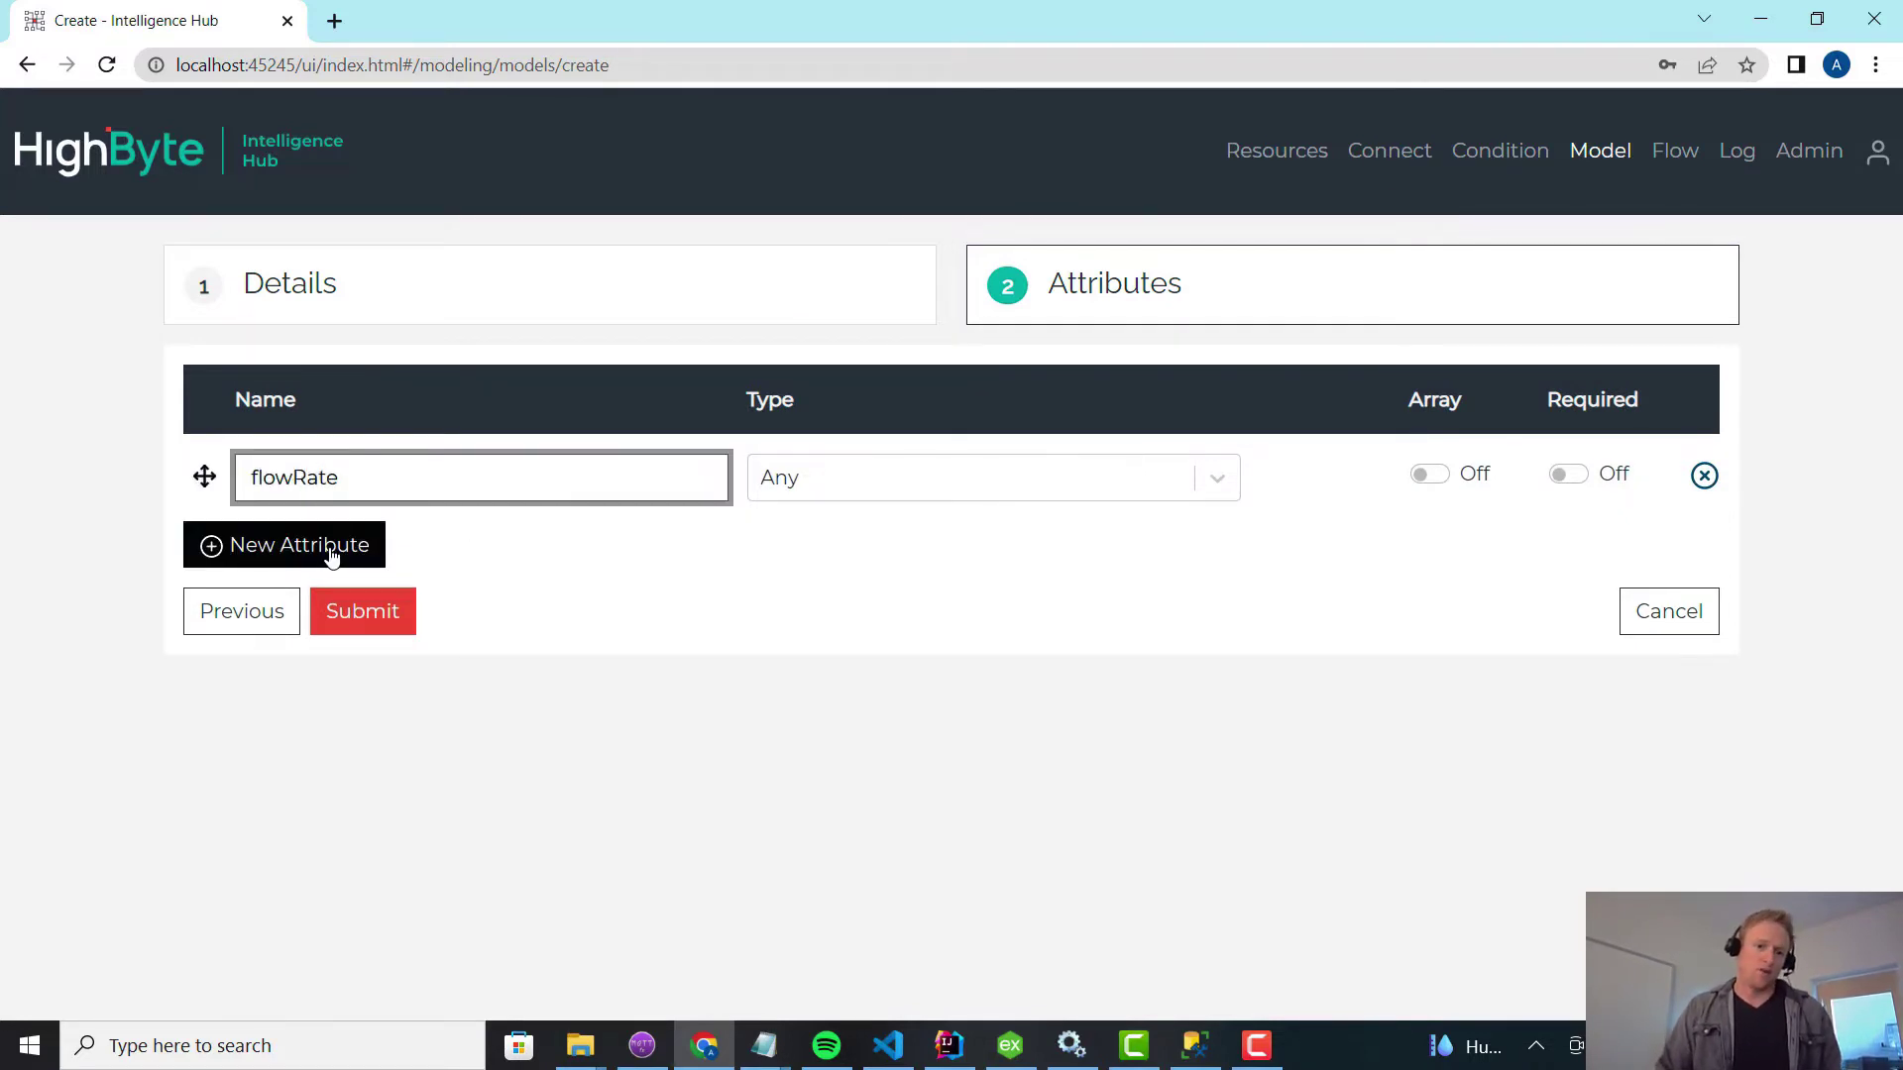
click(338, 548)
text(assetID)
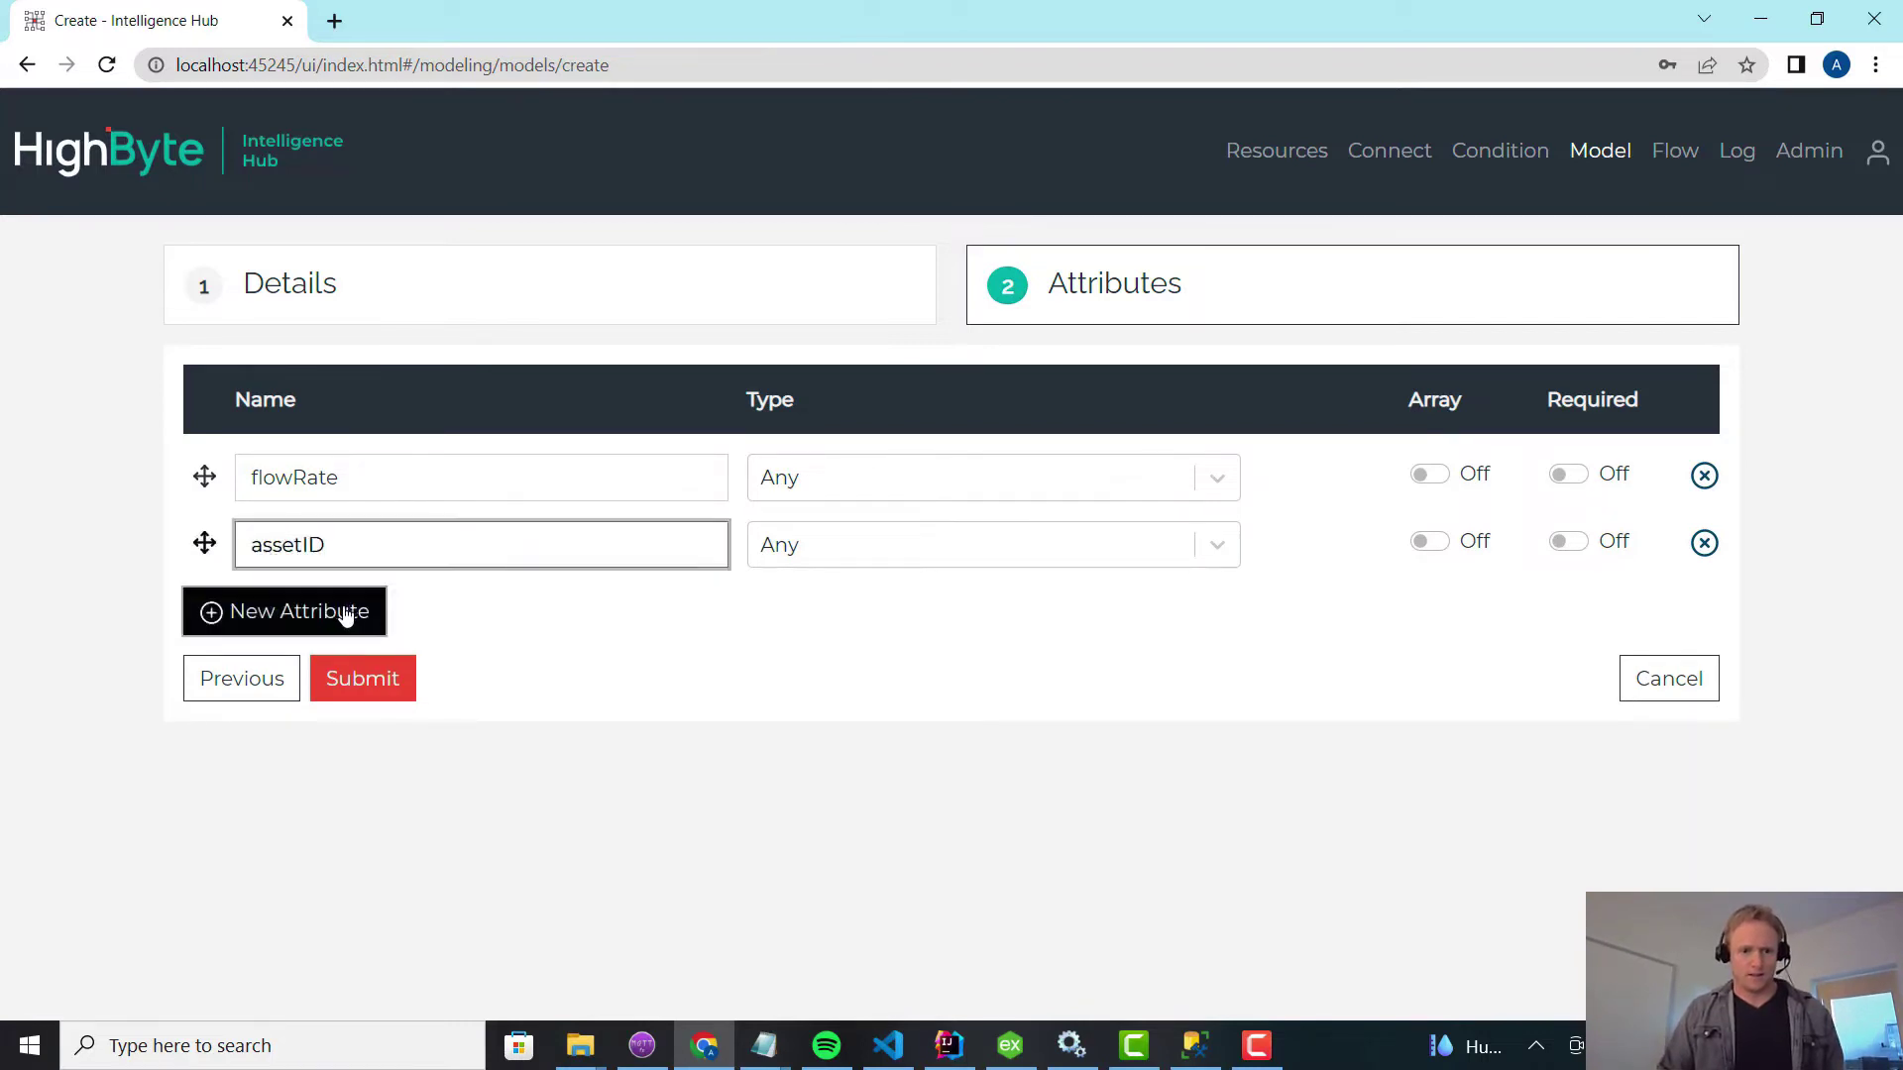
click(348, 614)
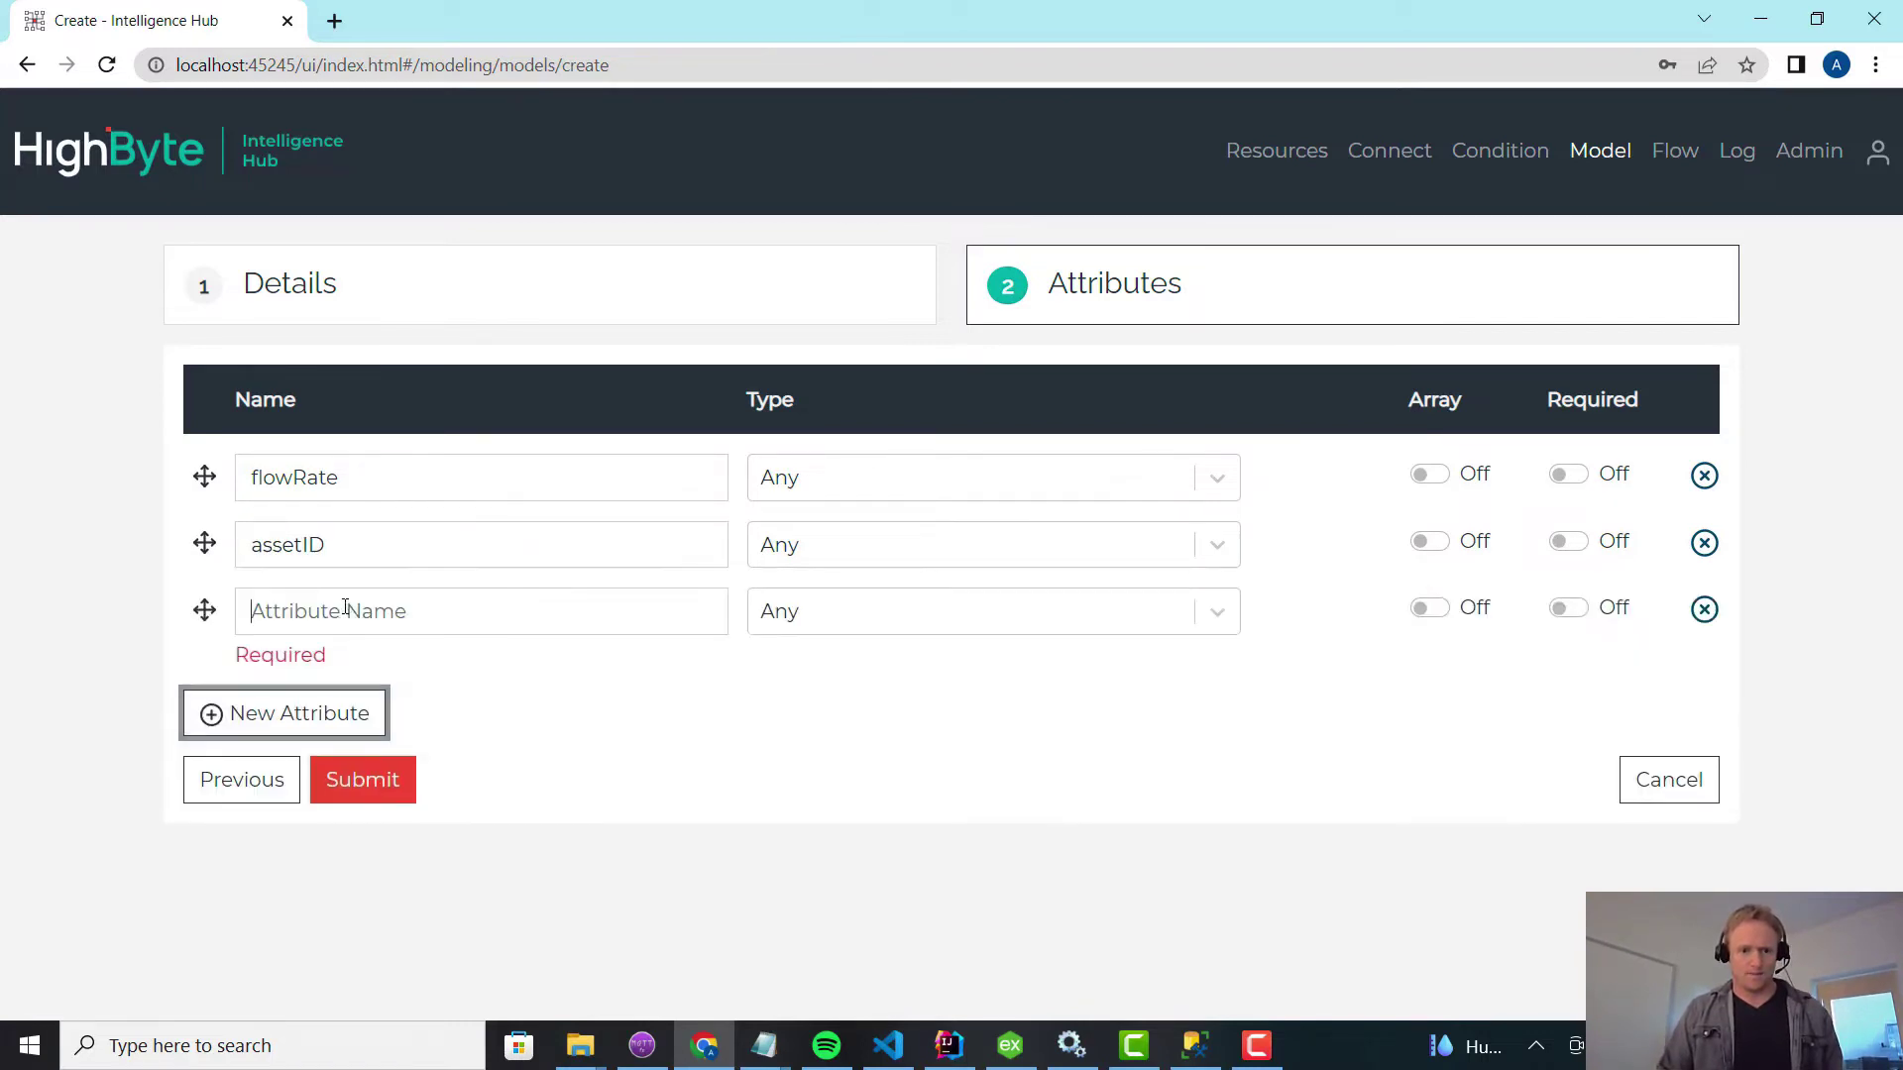
text(events)
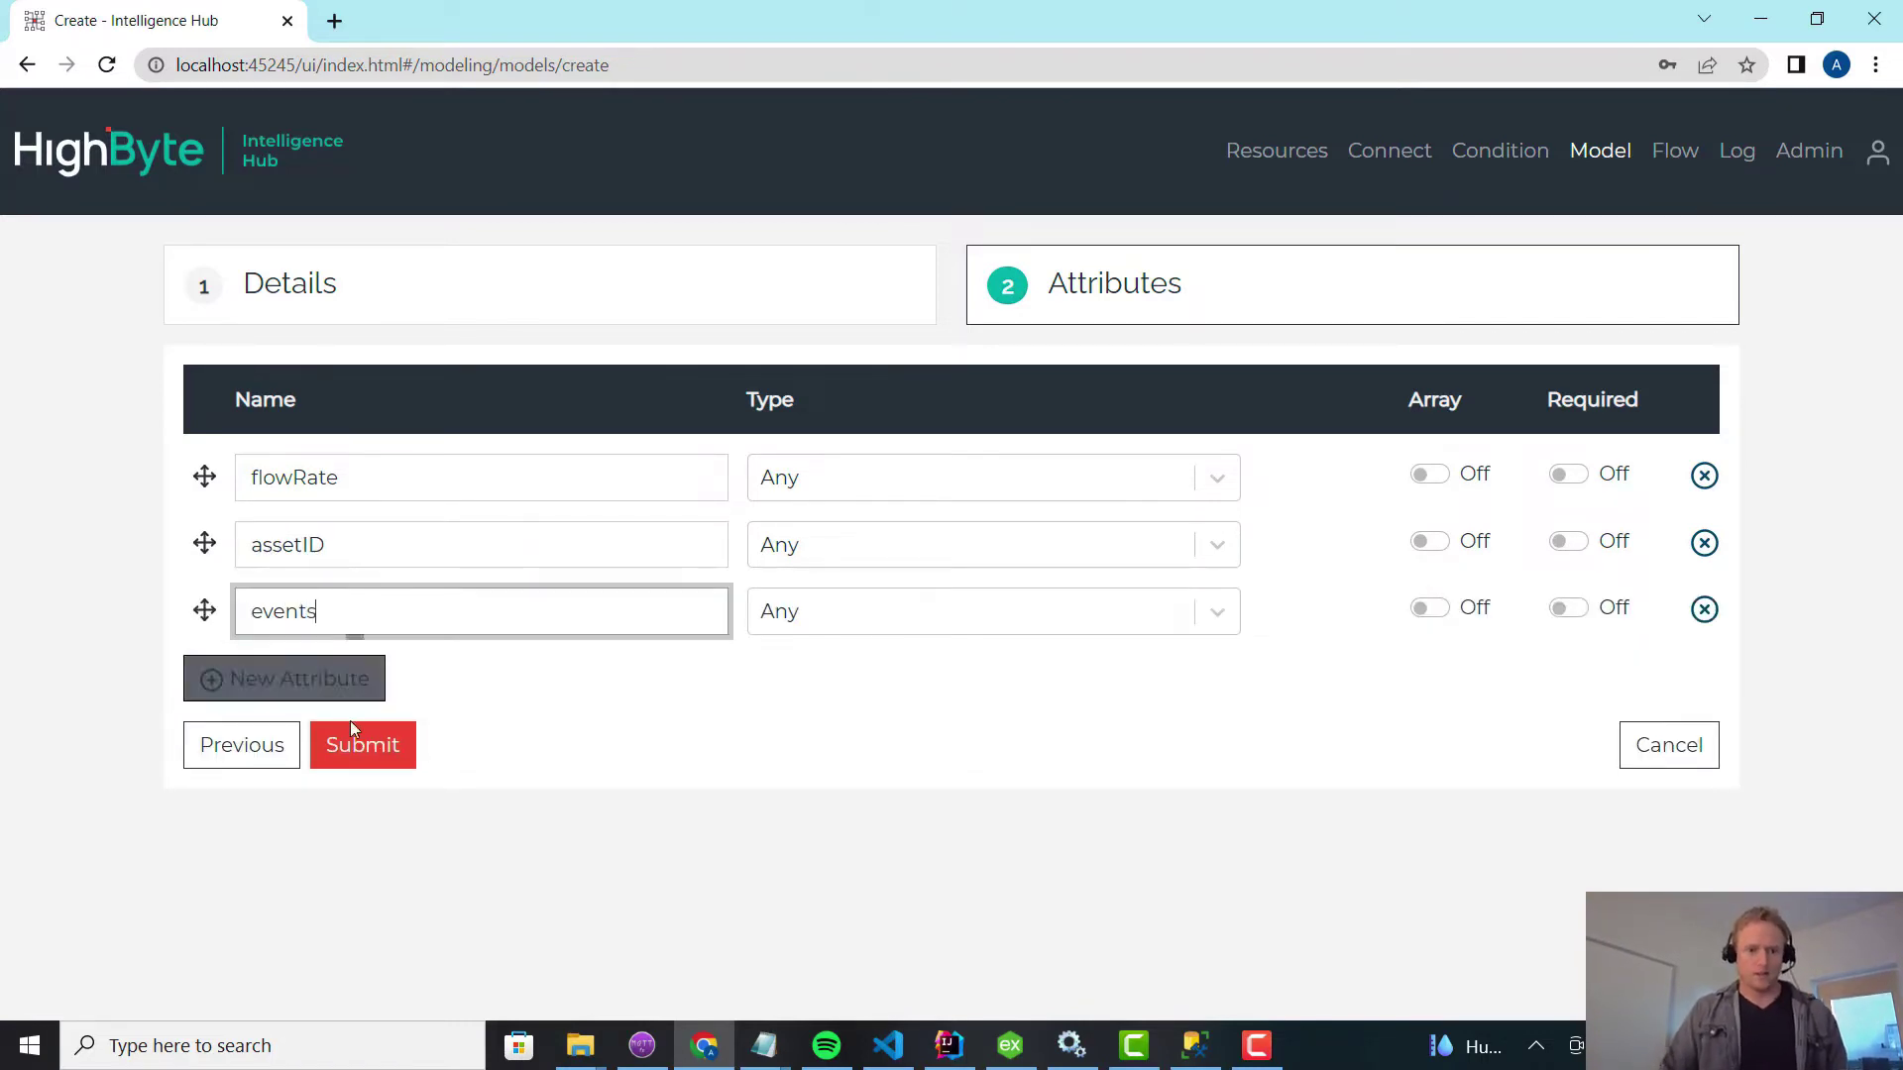
click(362, 747)
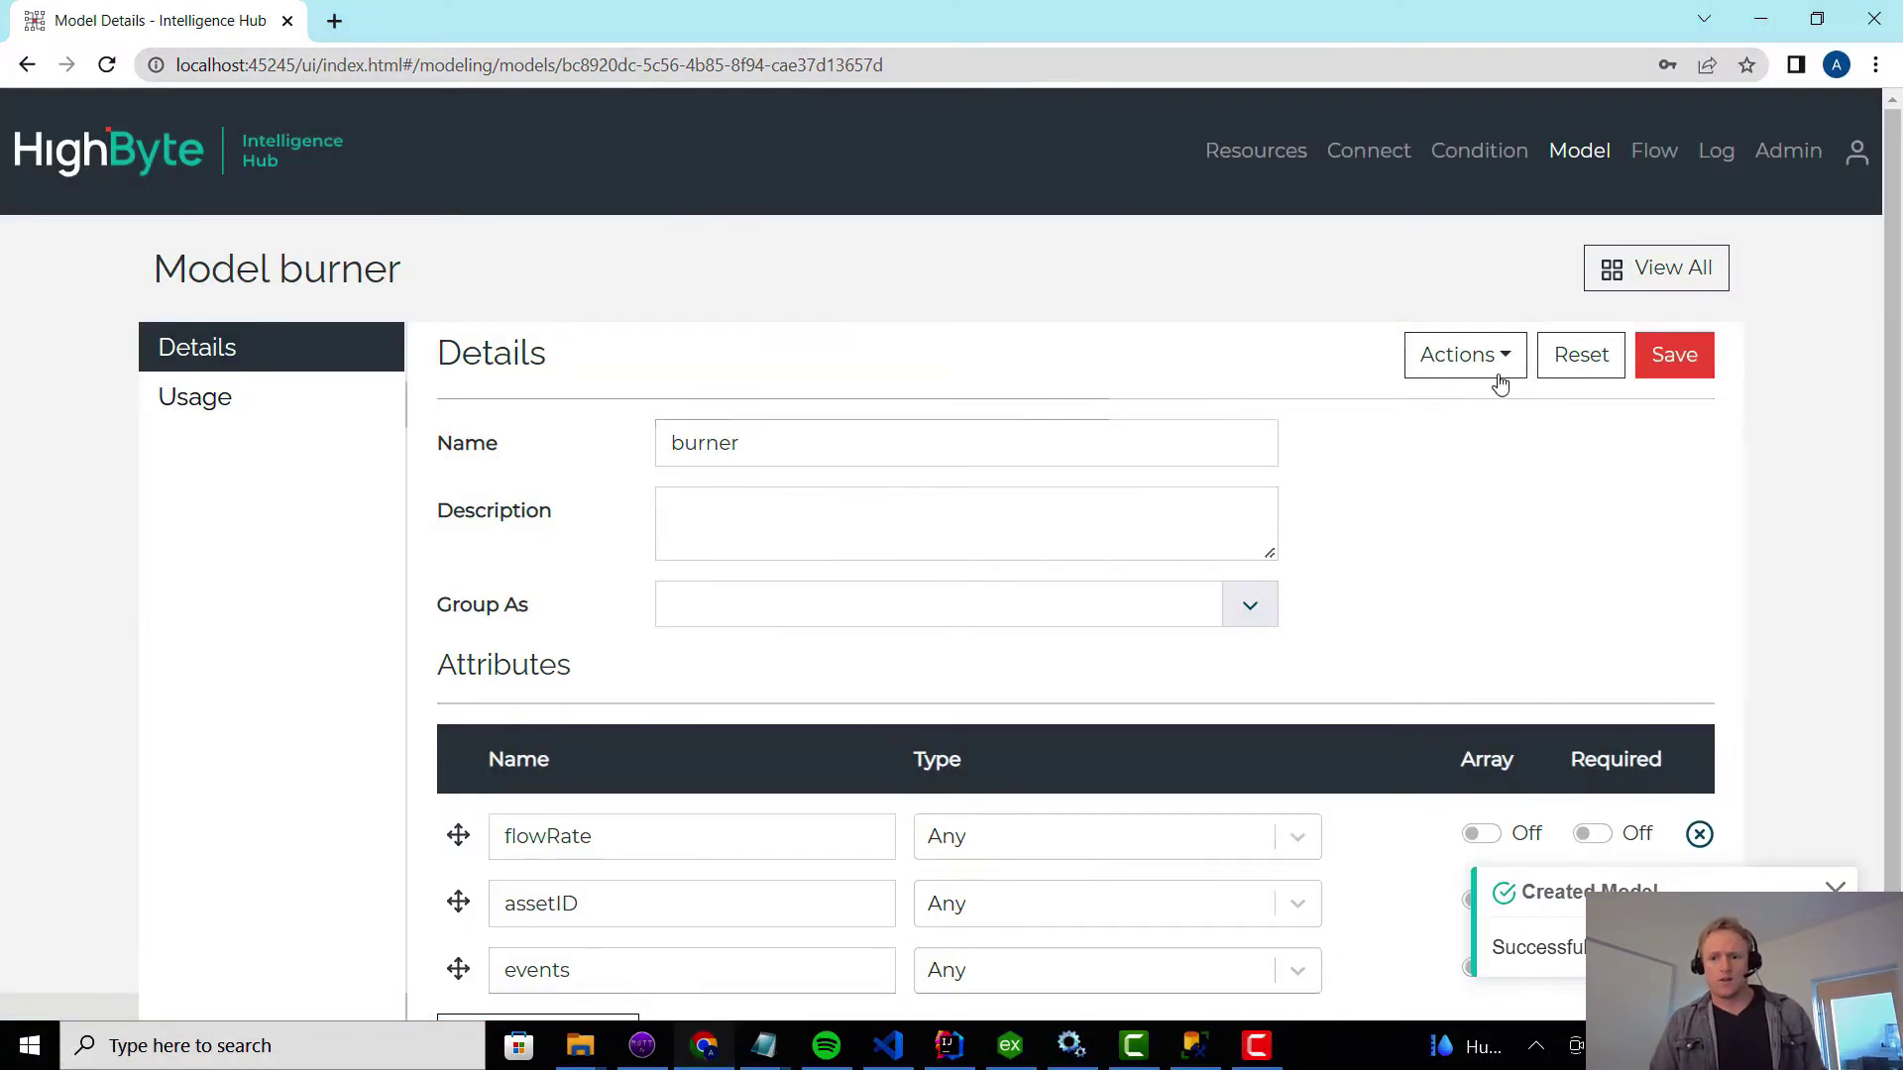
click(1475, 359)
Name the new burner instance burner210 and advance to attribute mapping.
click(1451, 525)
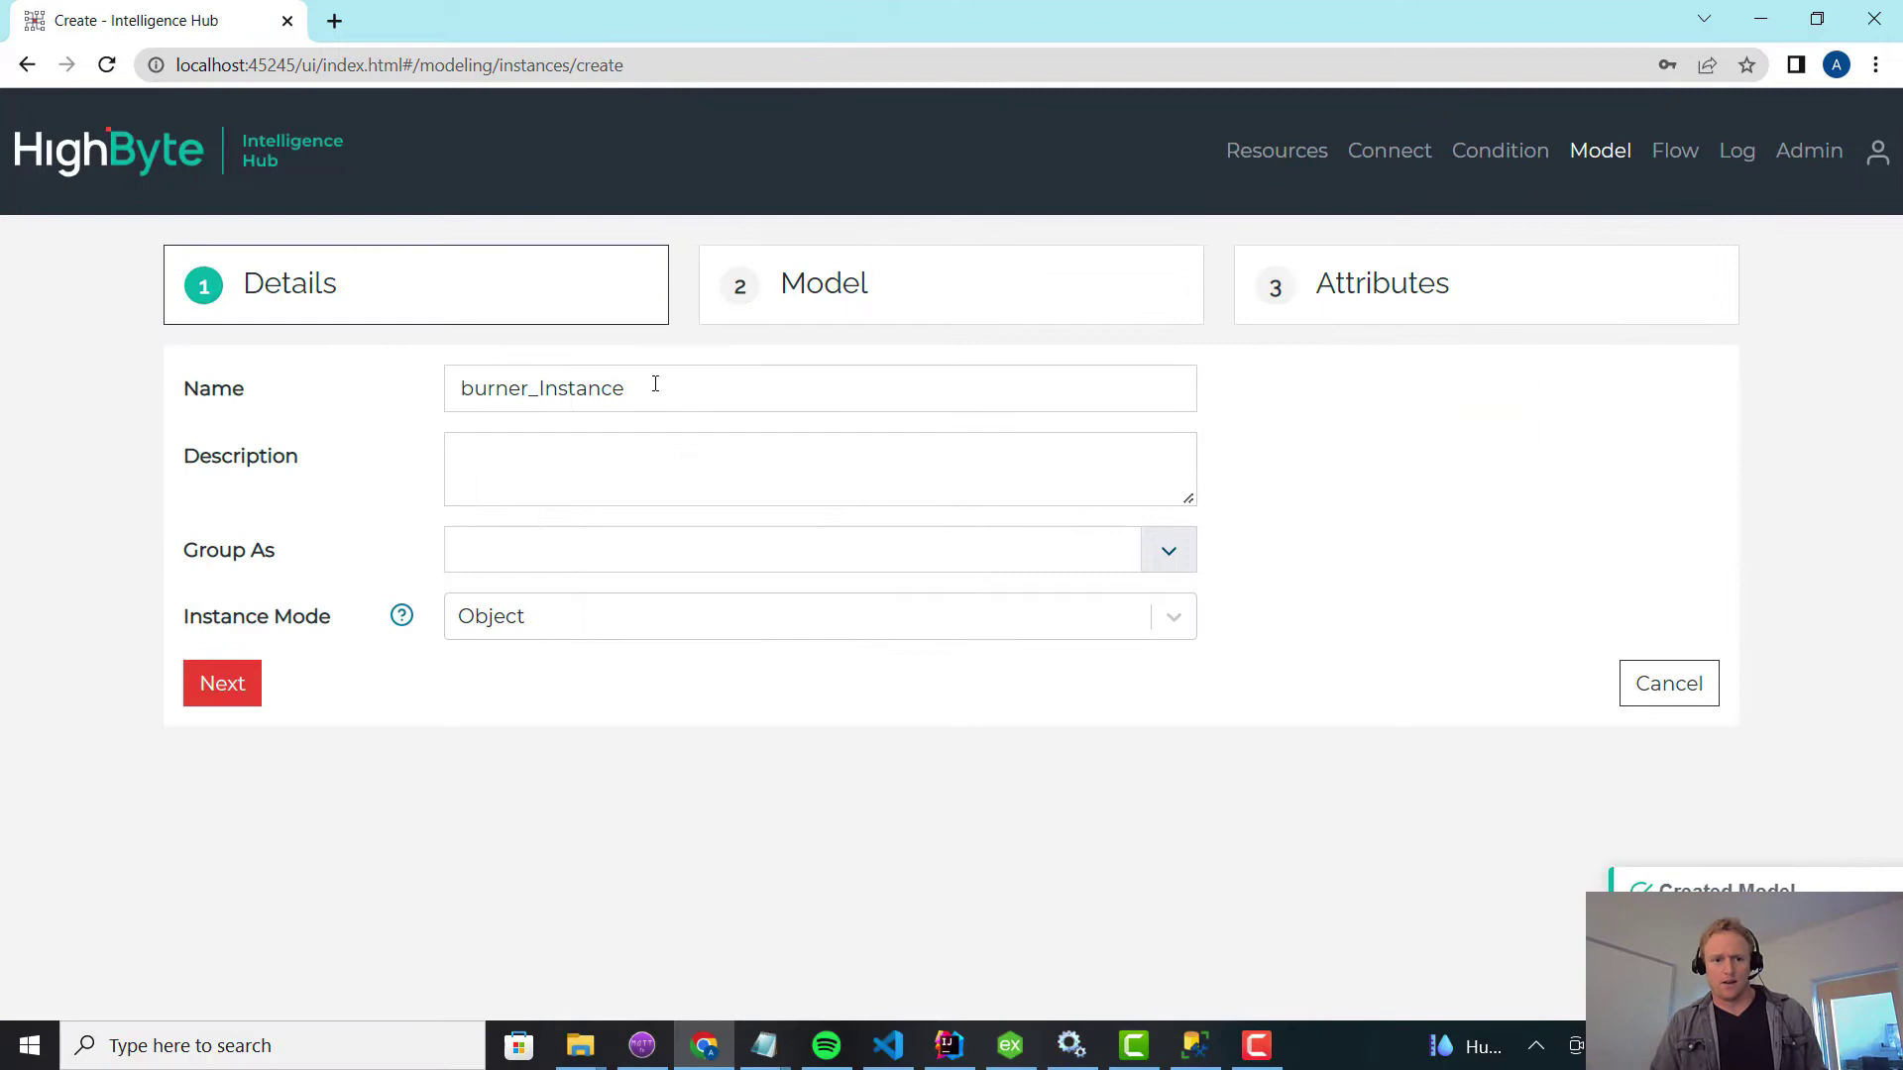
drag(654, 383, 412, 375)
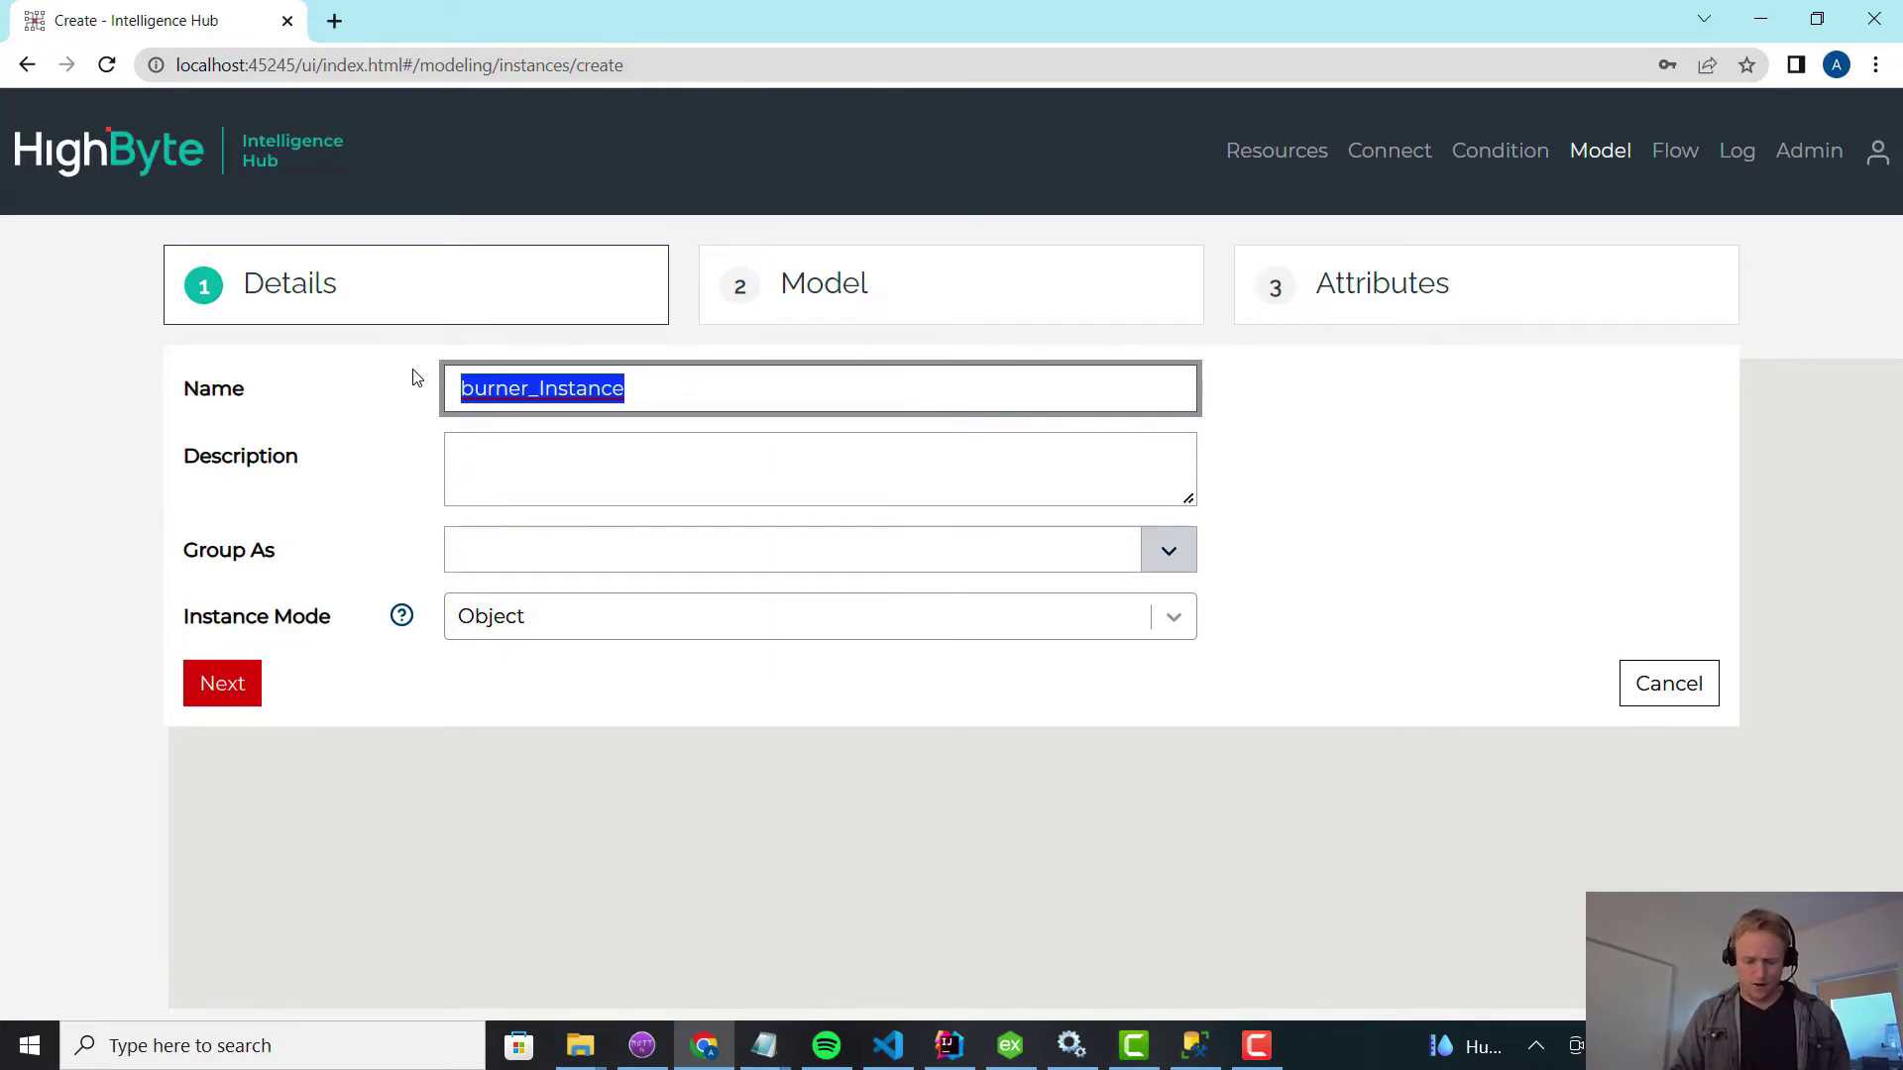
text(burner210)
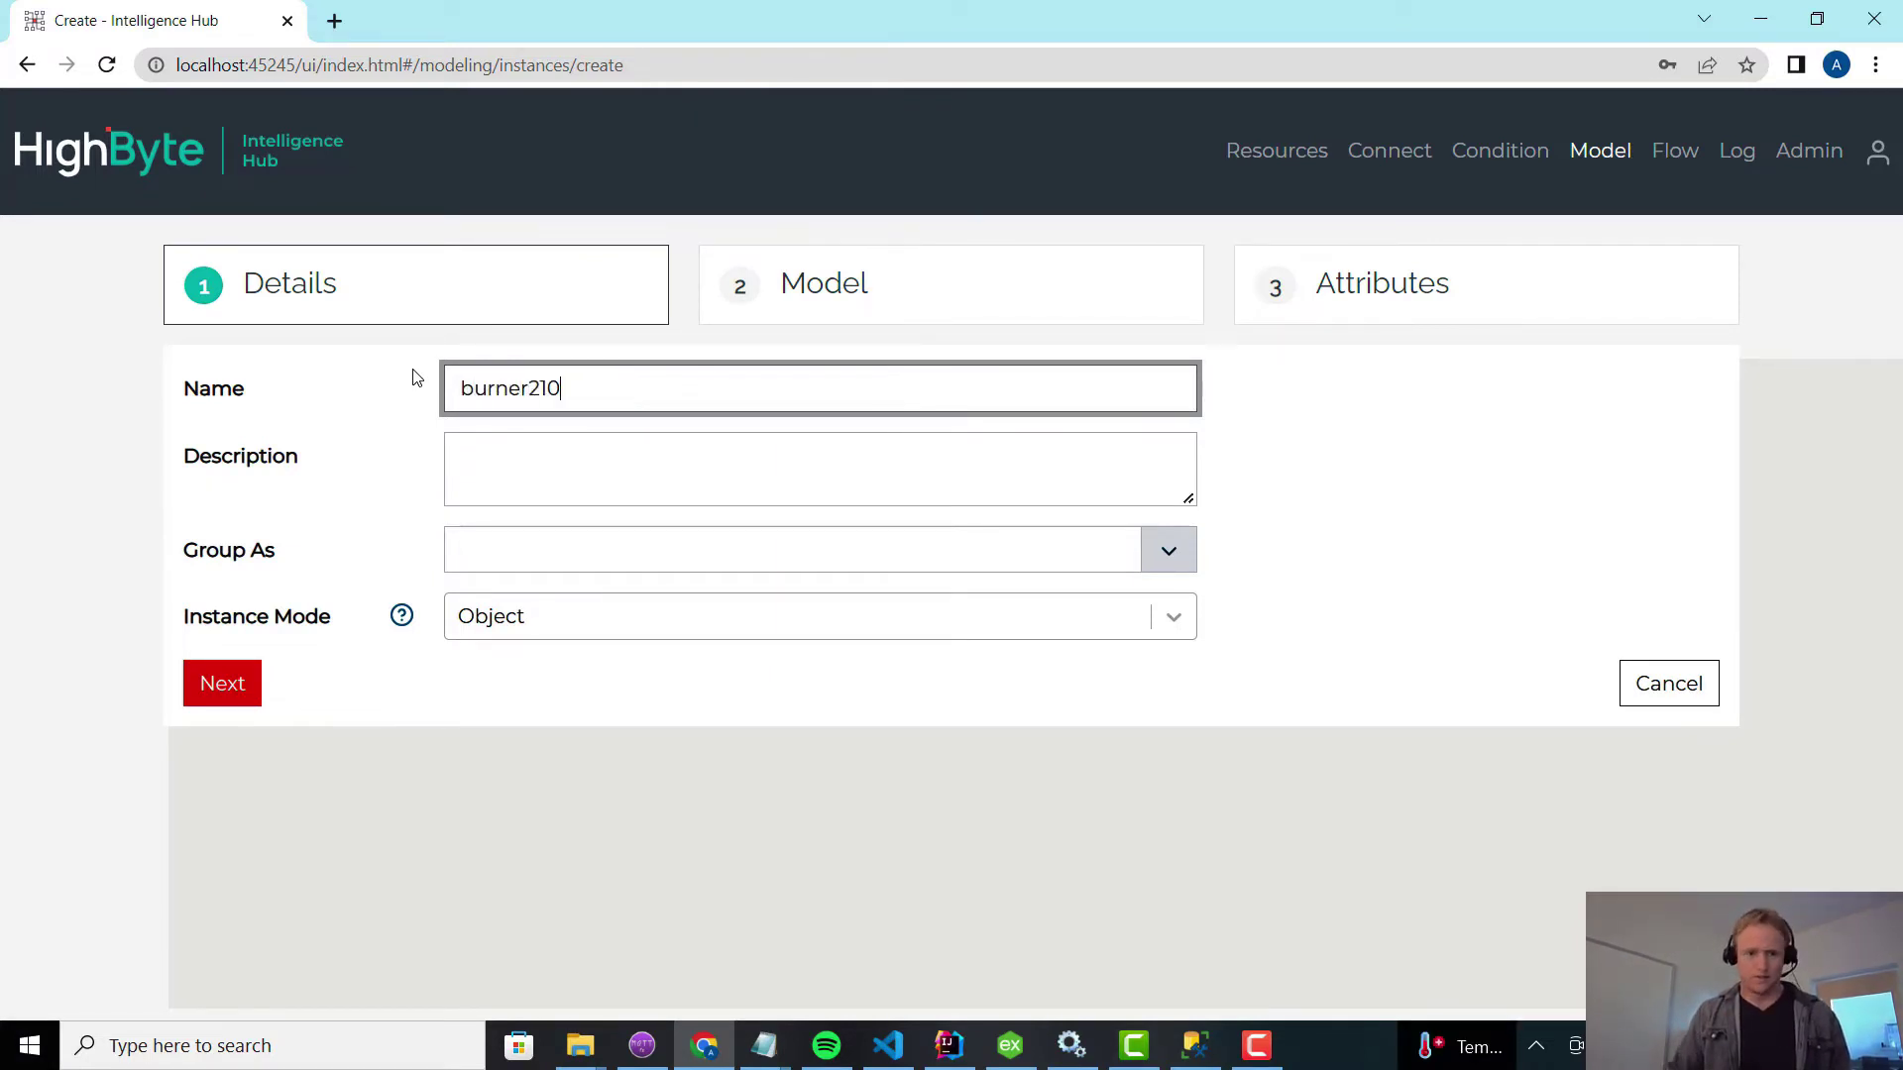
click(236, 681)
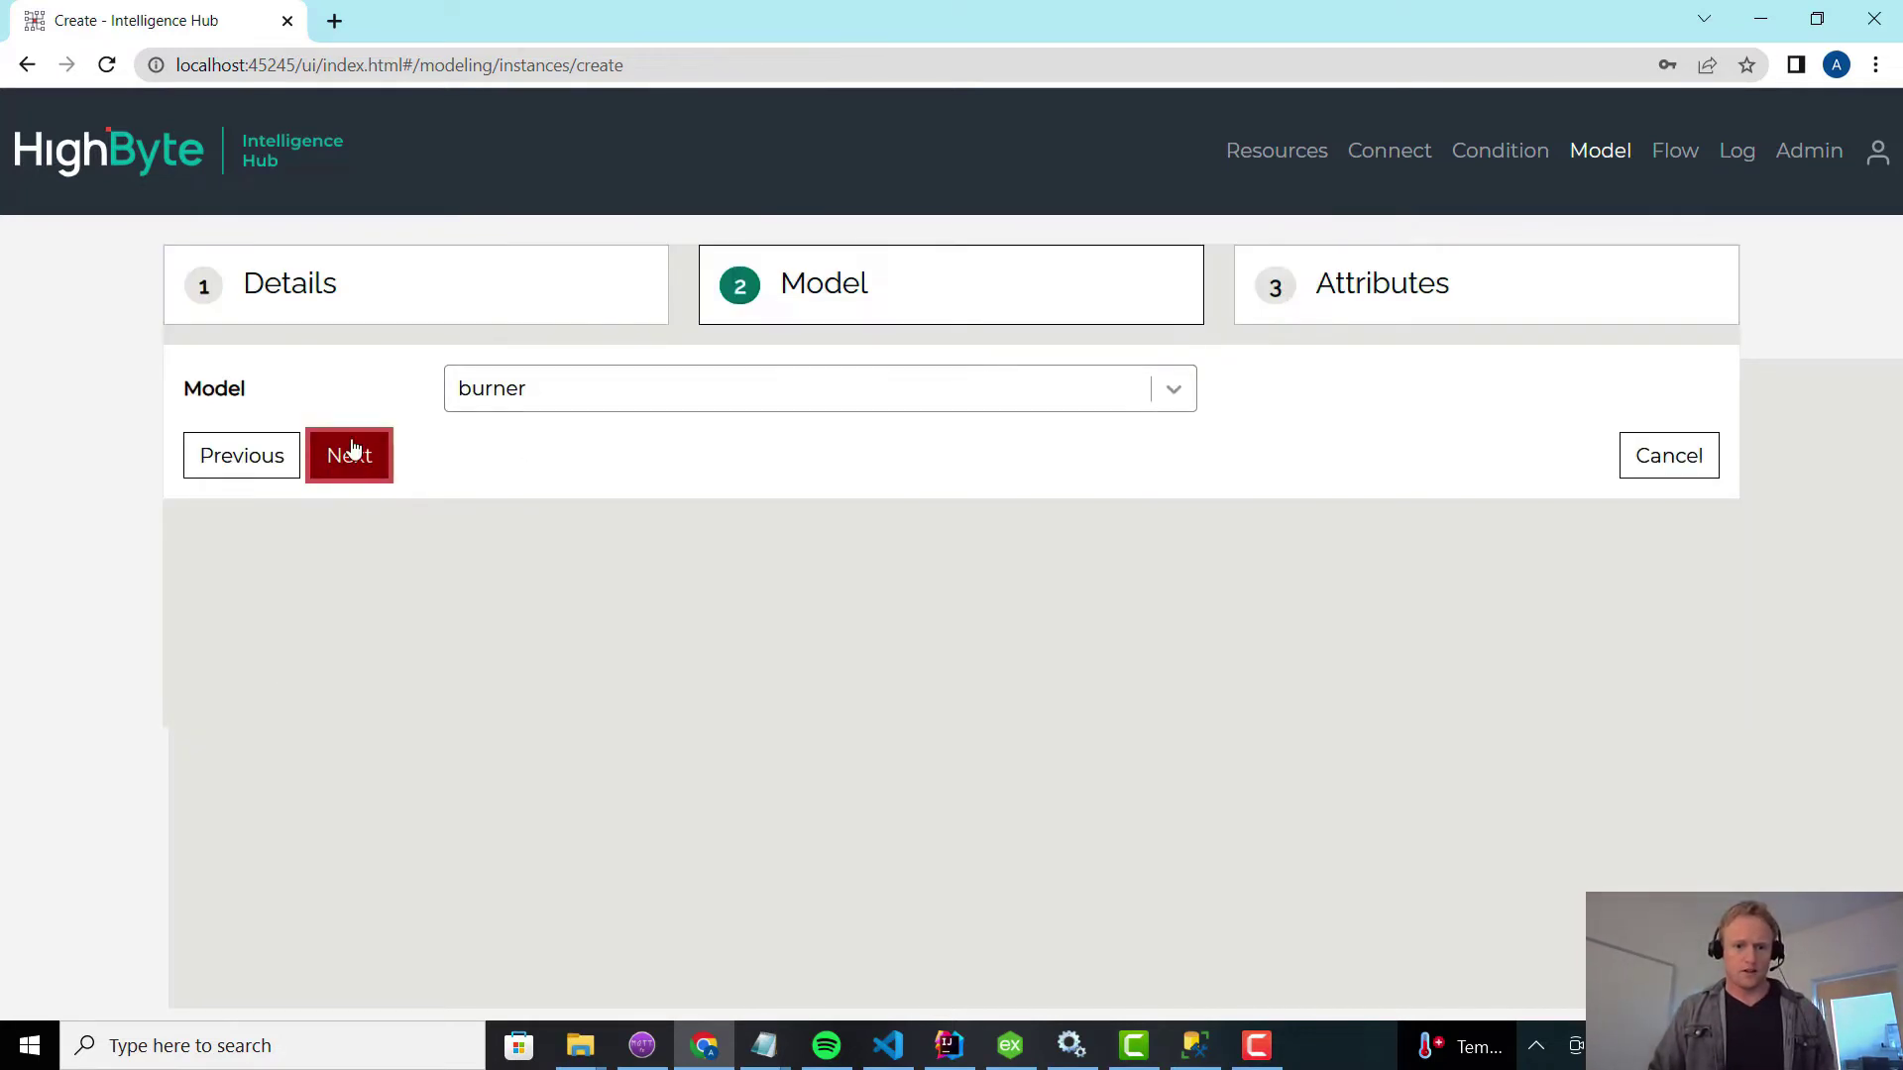
click(352, 454)
Map flowRate to osisoft B_210 Fuel Gas Flow and assetID to its _elementName.
click(1553, 438)
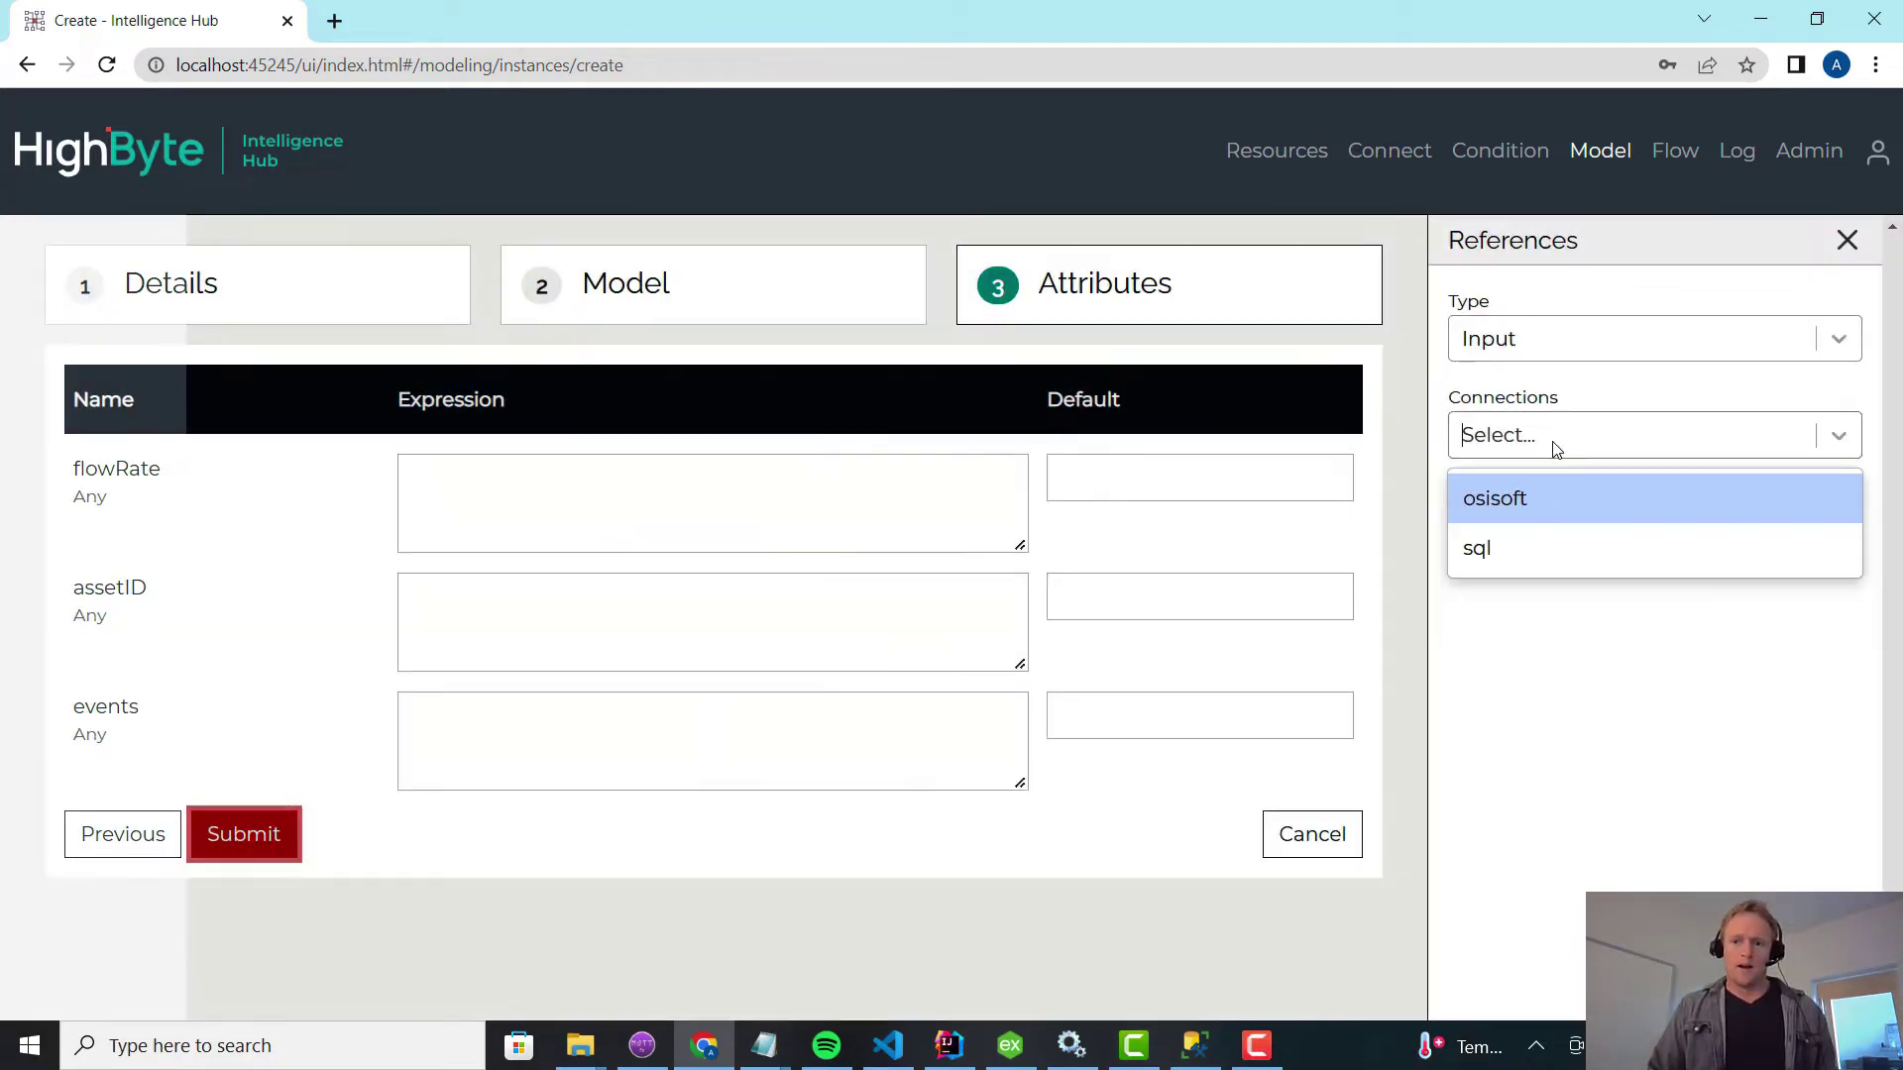
click(1543, 493)
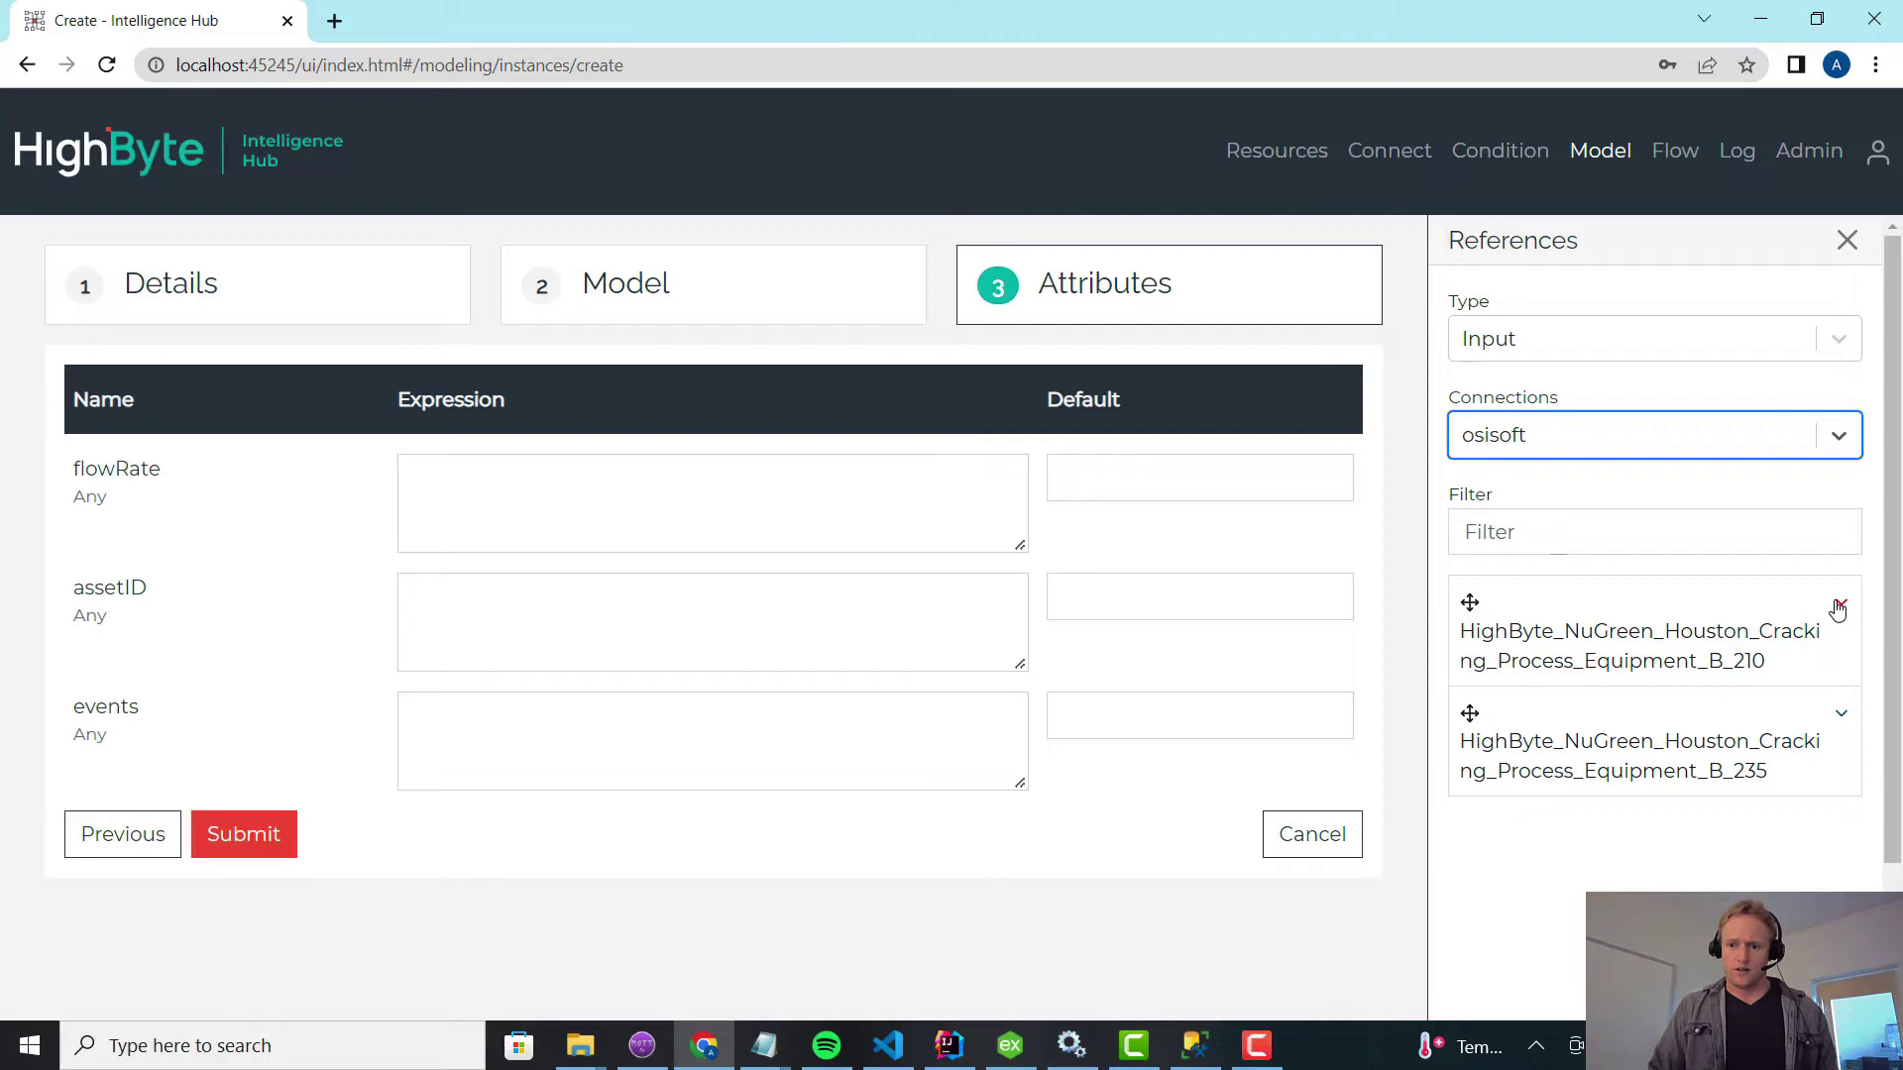
click(1838, 607)
click(1841, 718)
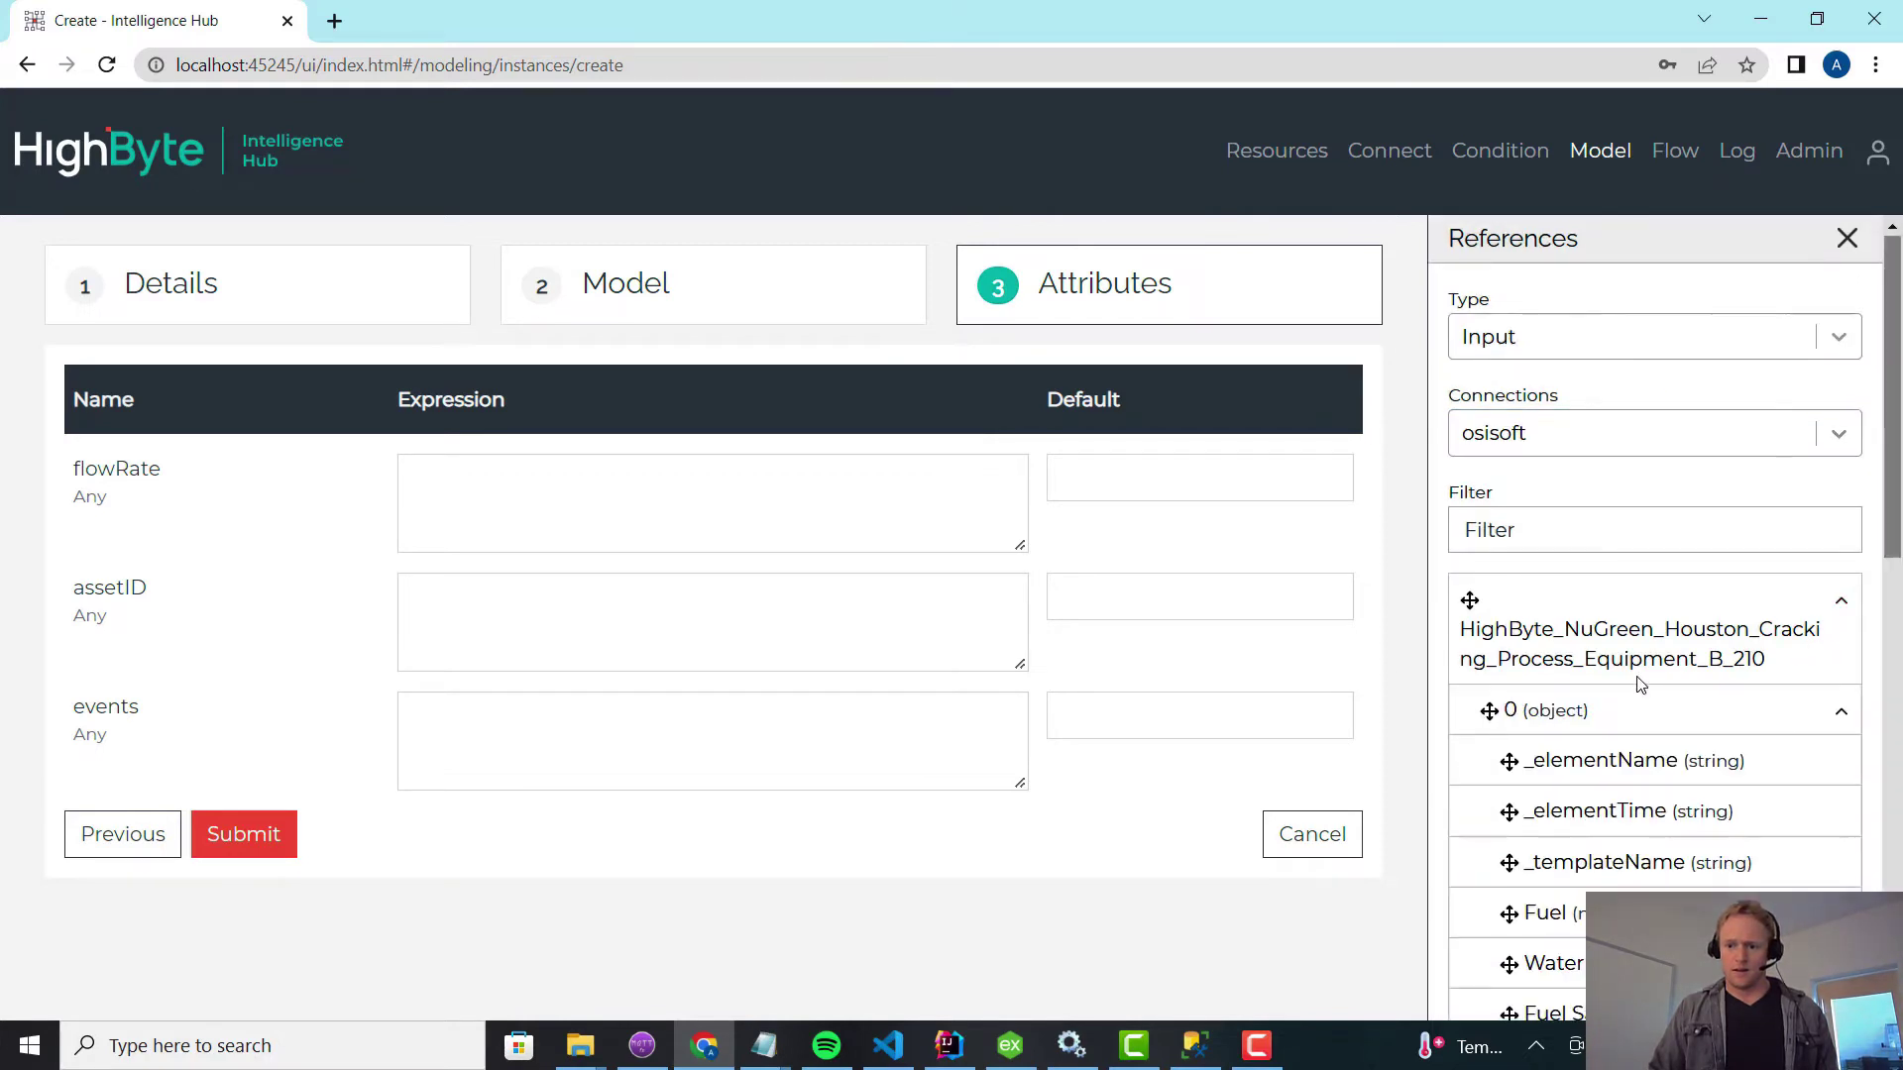
scroll(1625, 793, down, 7)
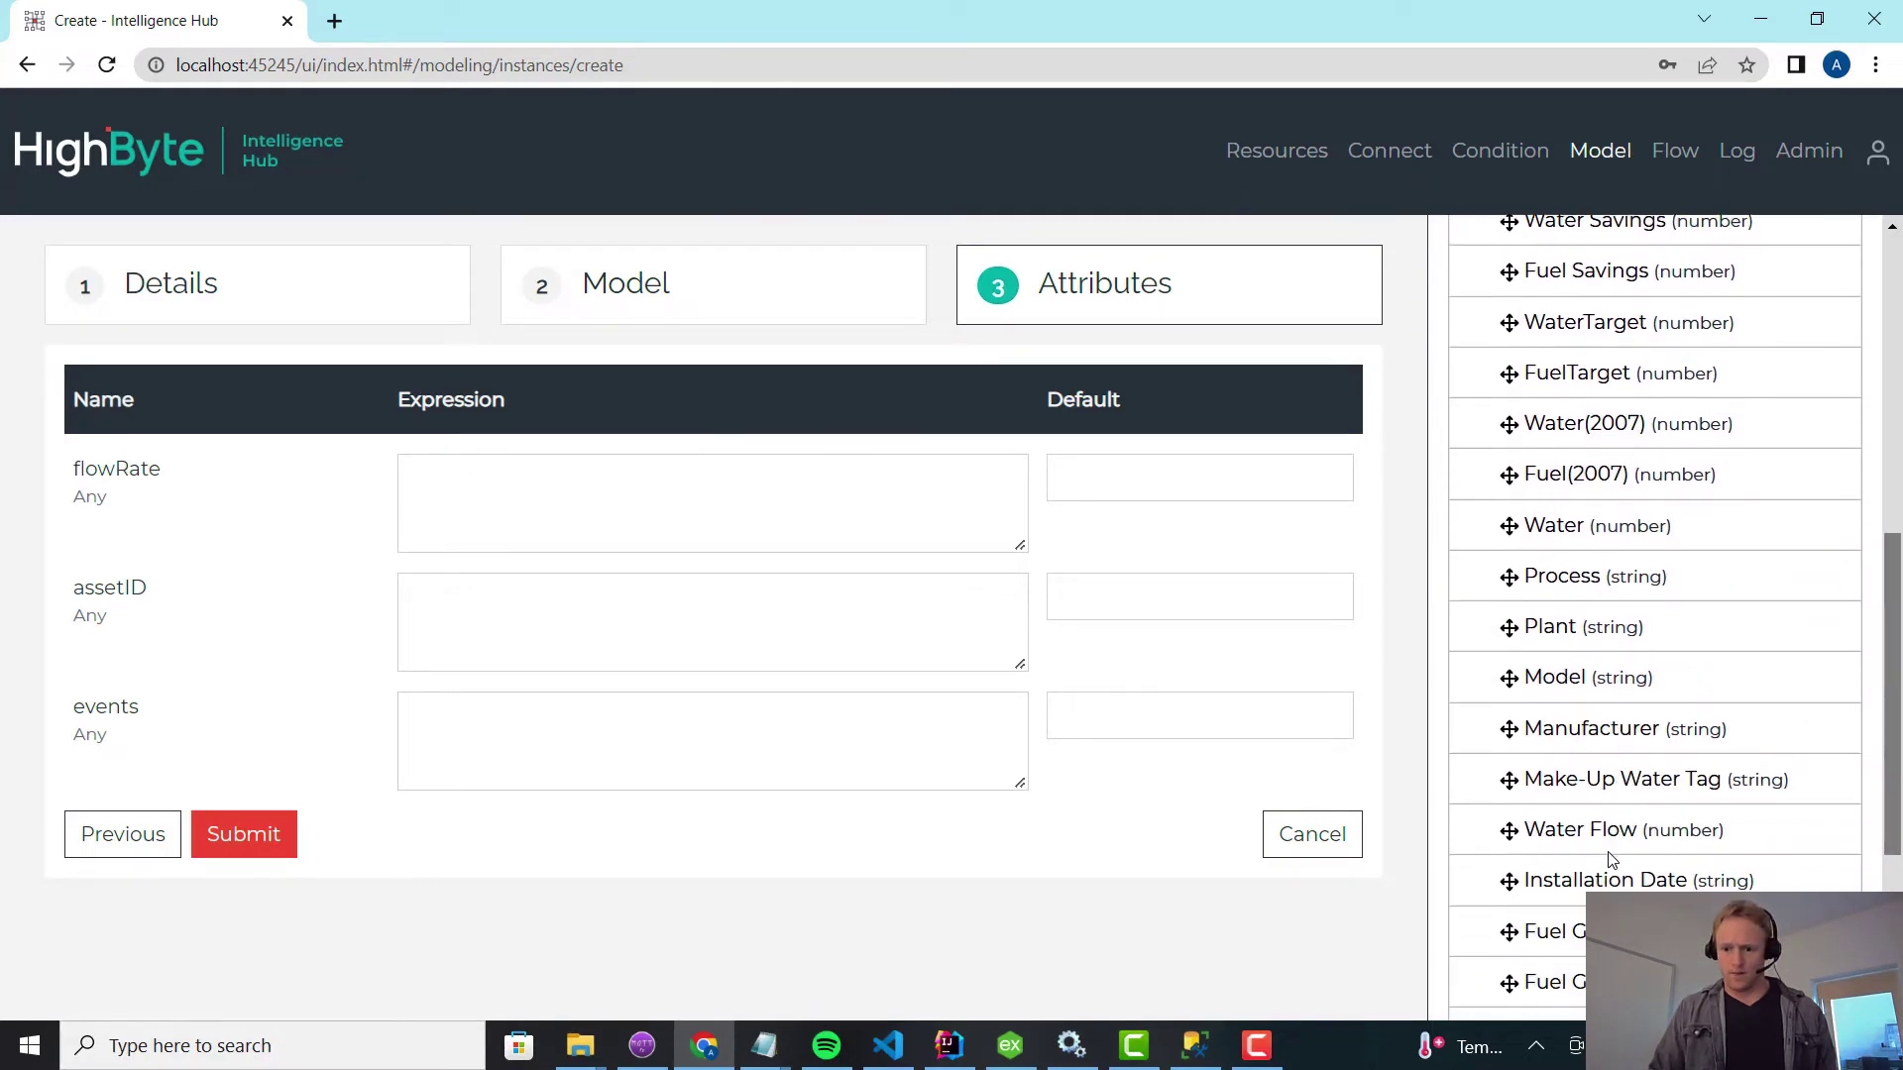
scroll(1610, 858, down, 1)
scroll(1603, 868, down, 1)
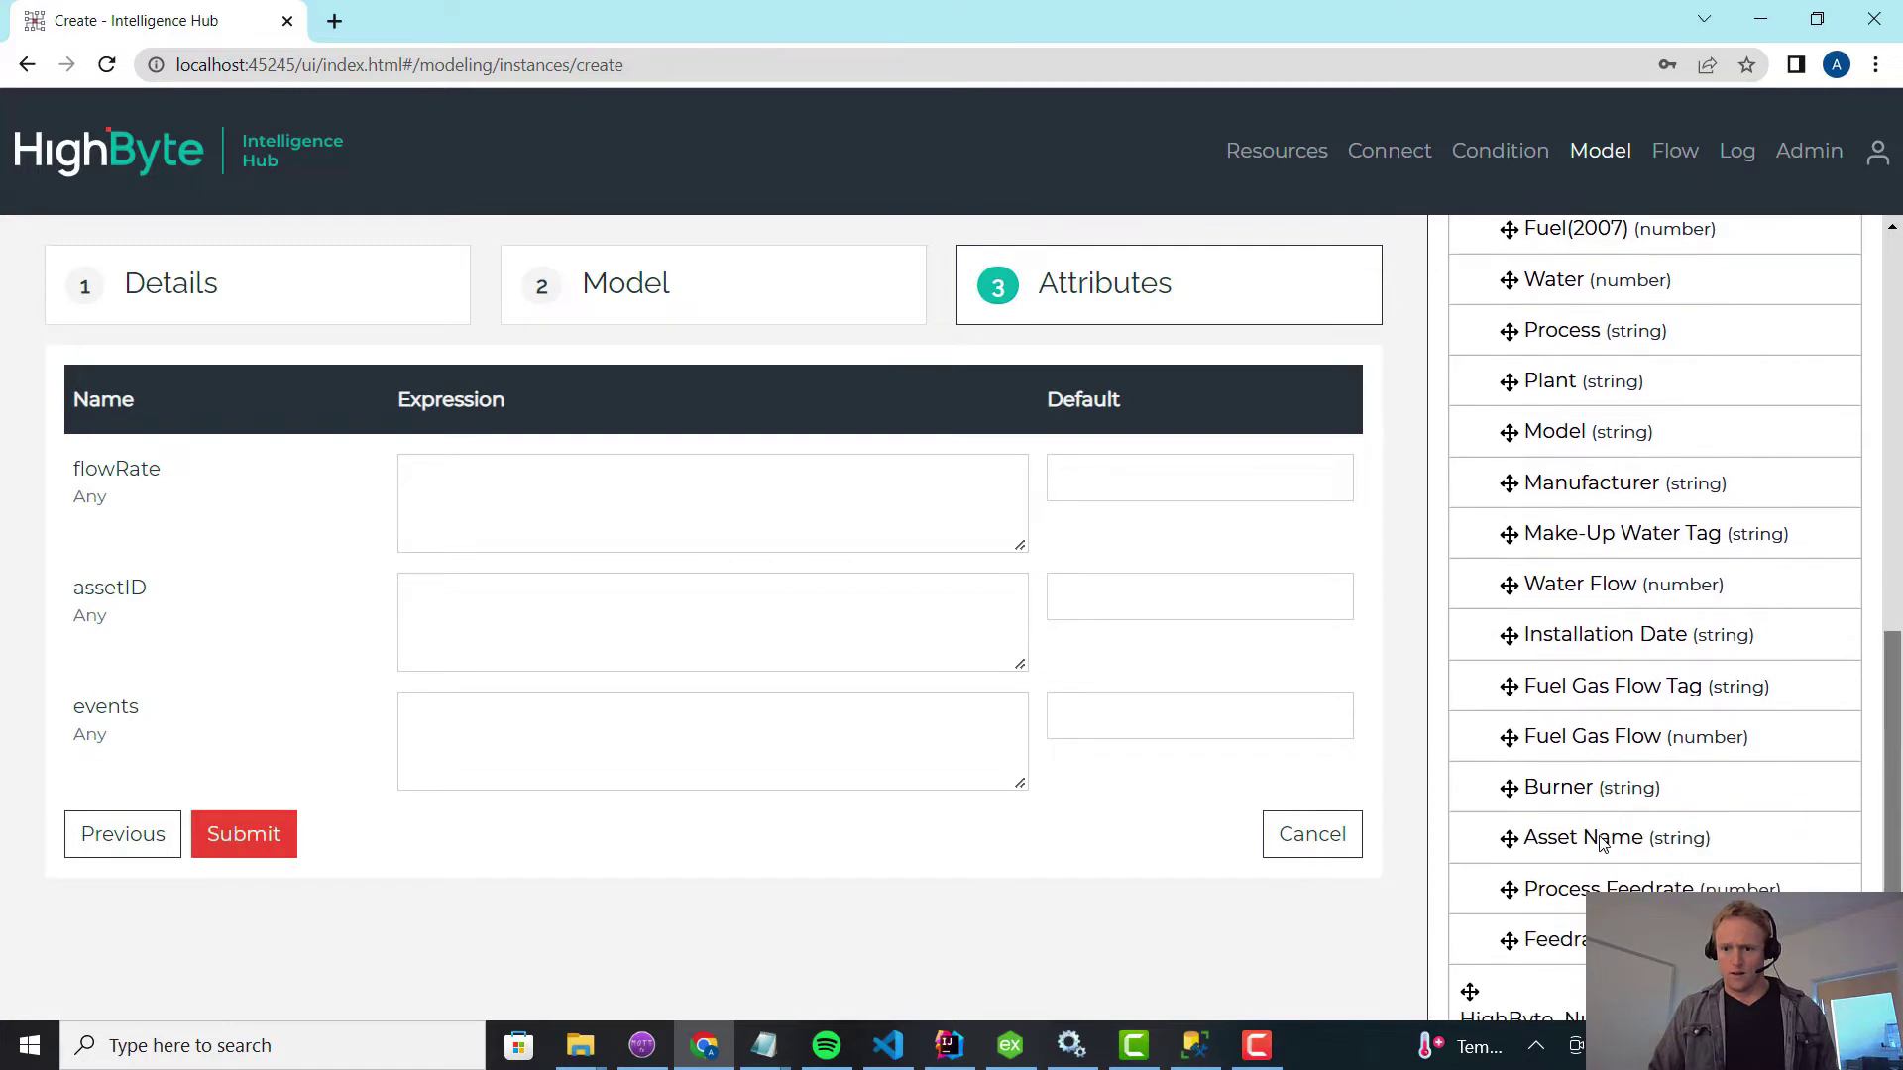
drag(1569, 755, 565, 548)
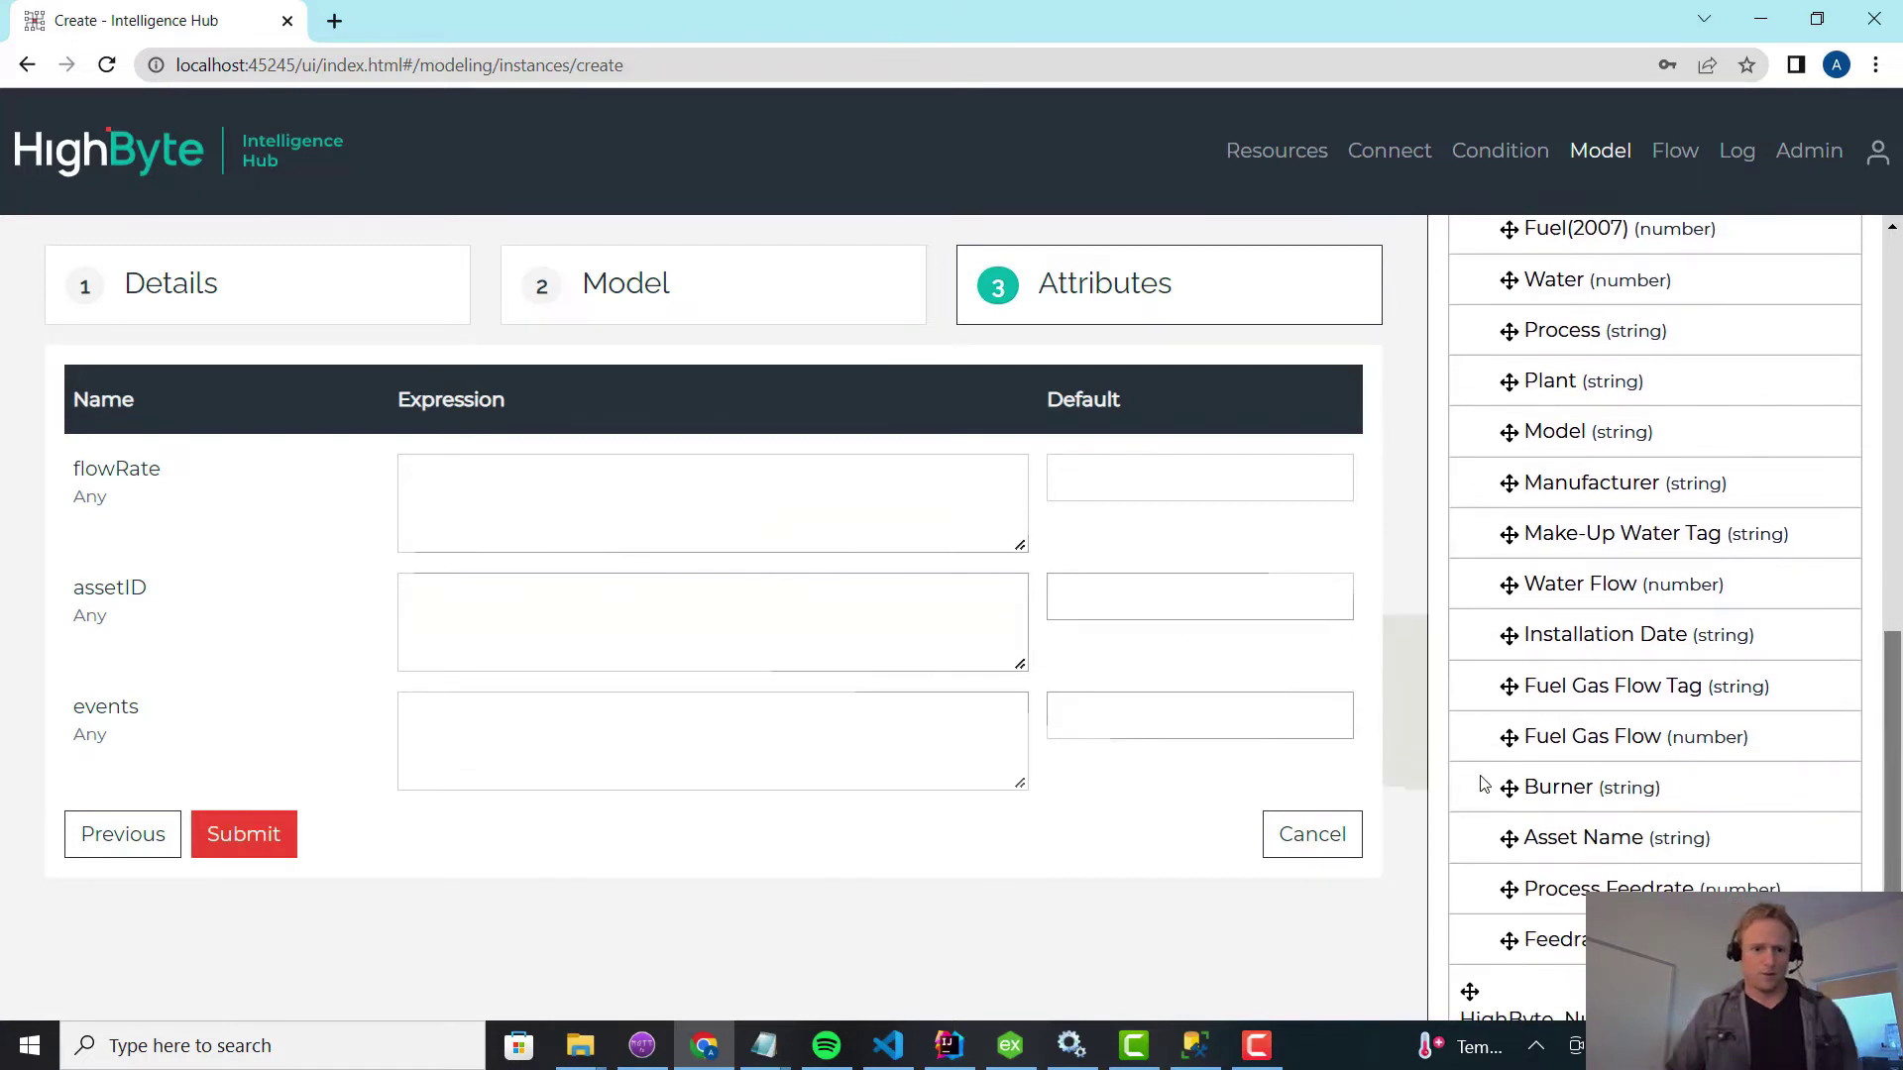
drag(1550, 743, 556, 509)
click(535, 643)
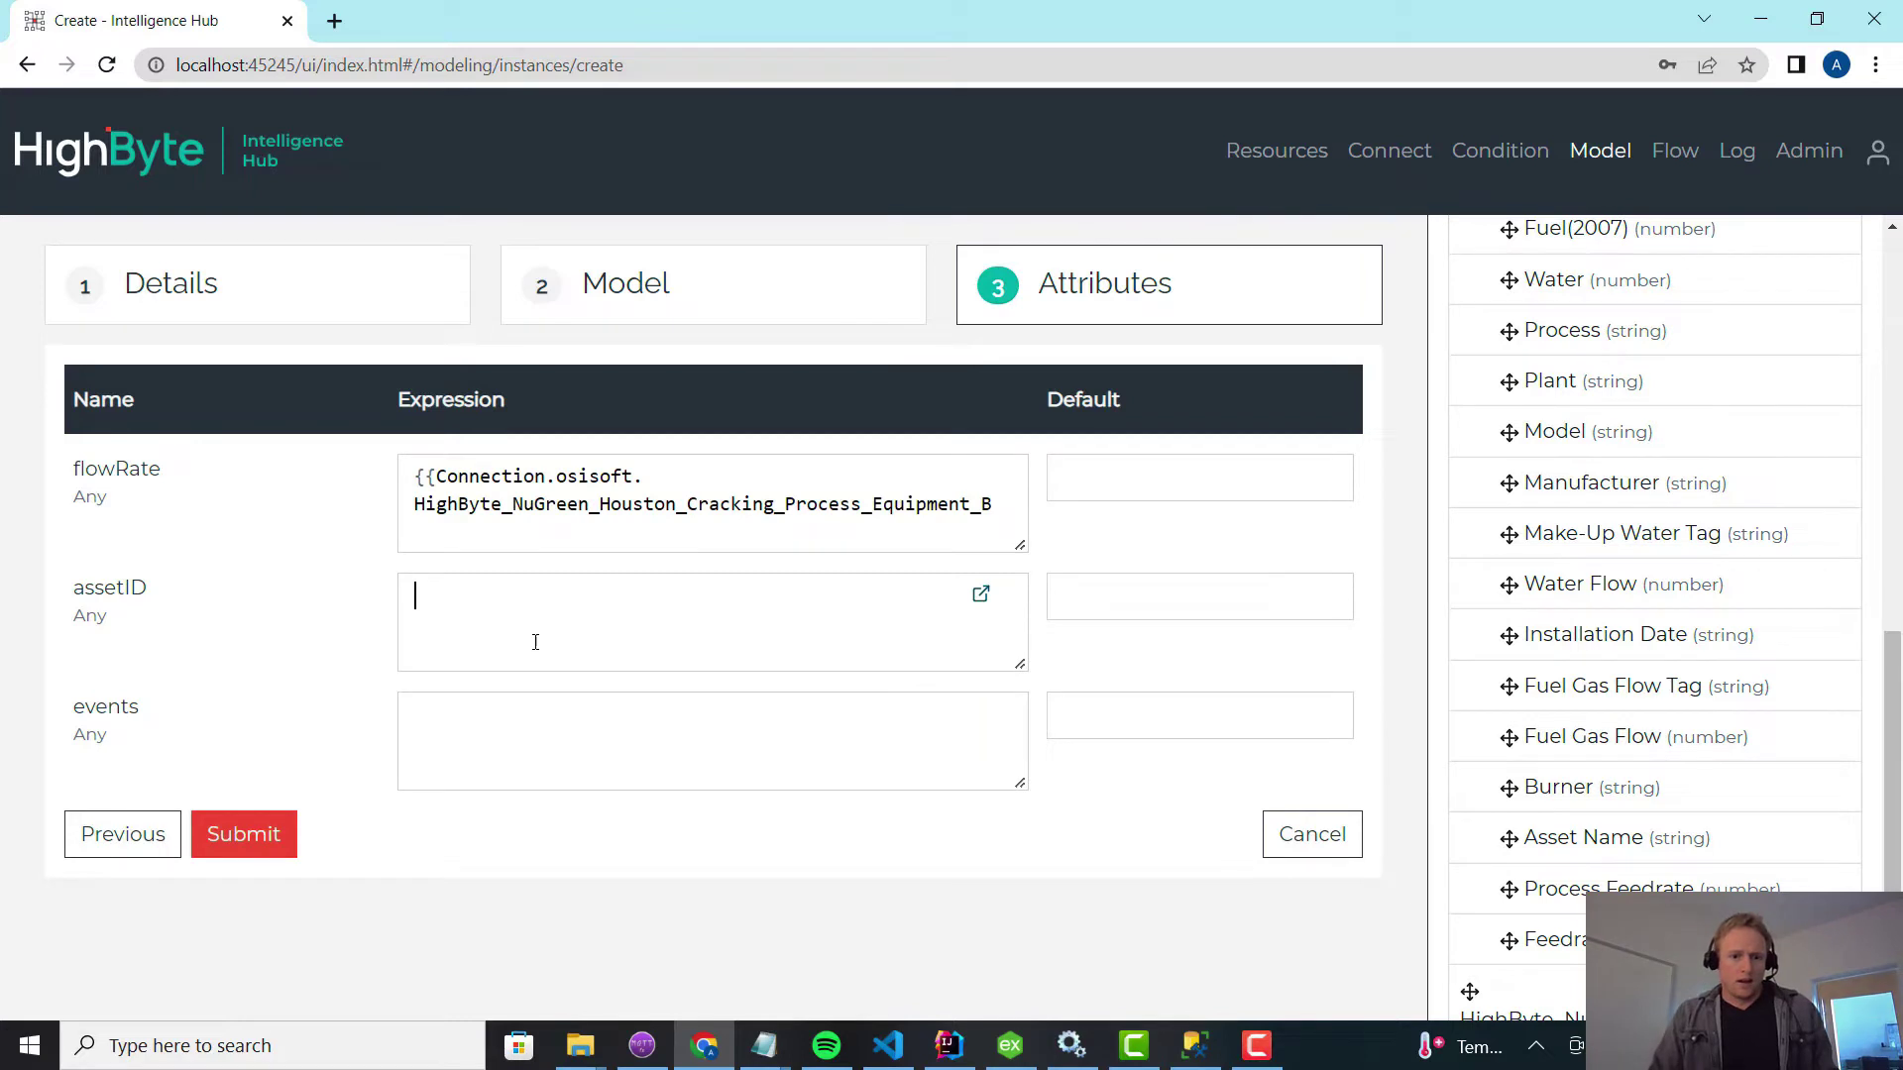
scroll(1699, 736, up, 8)
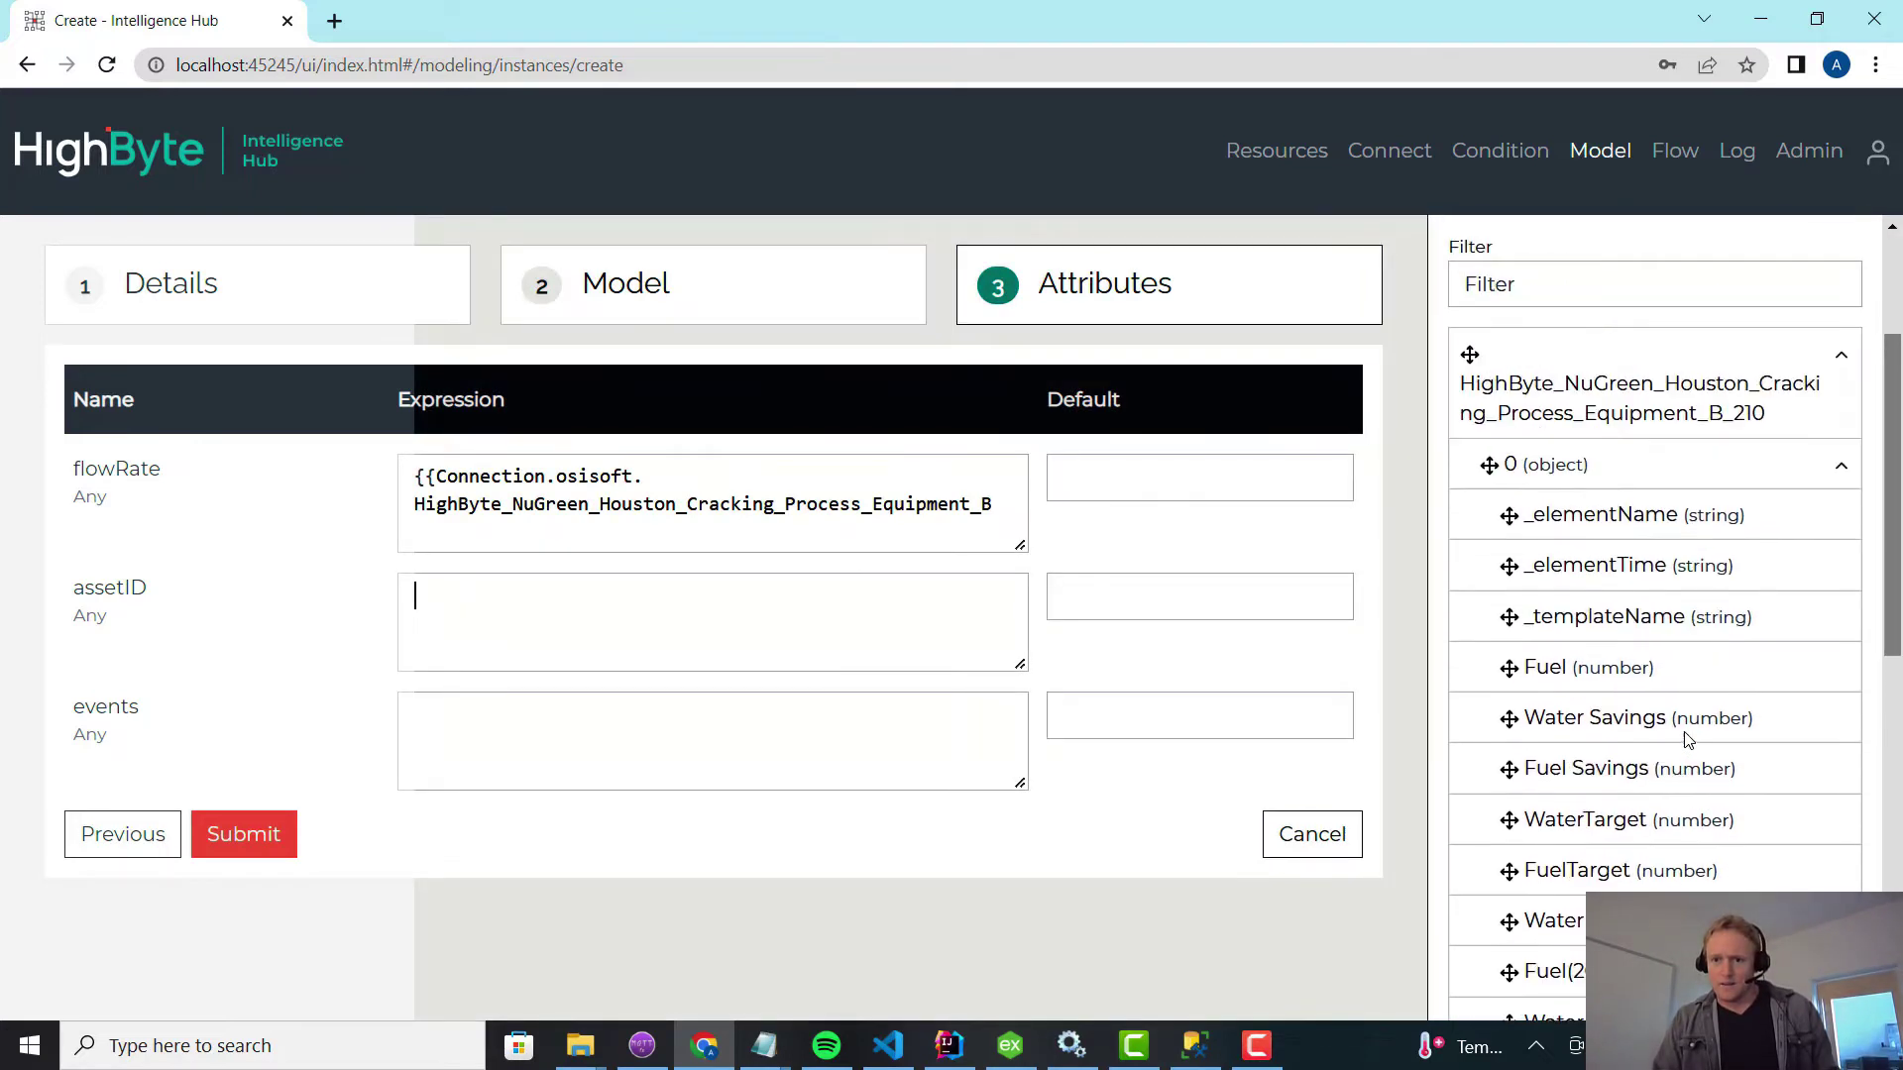
drag(1585, 523, 753, 620)
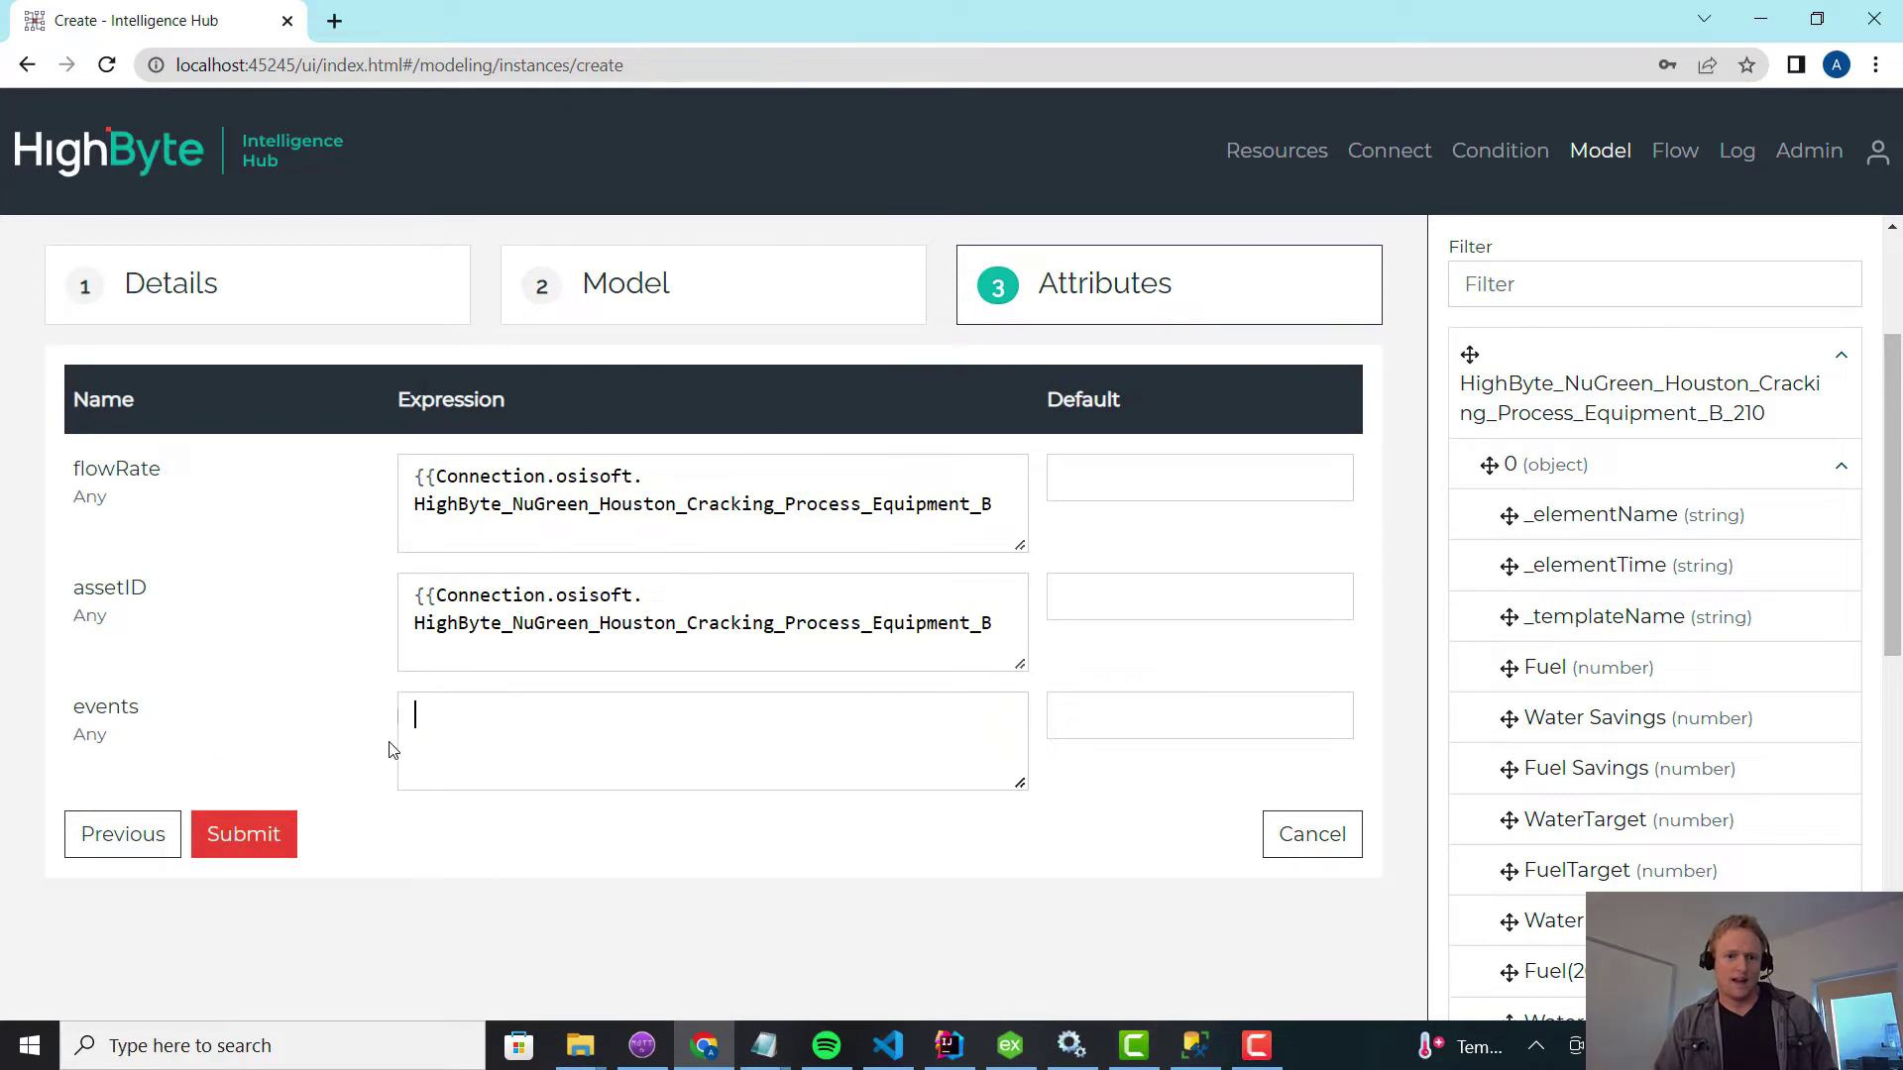
Drag the sql pumpMaint input into the events expression.
click(1842, 368)
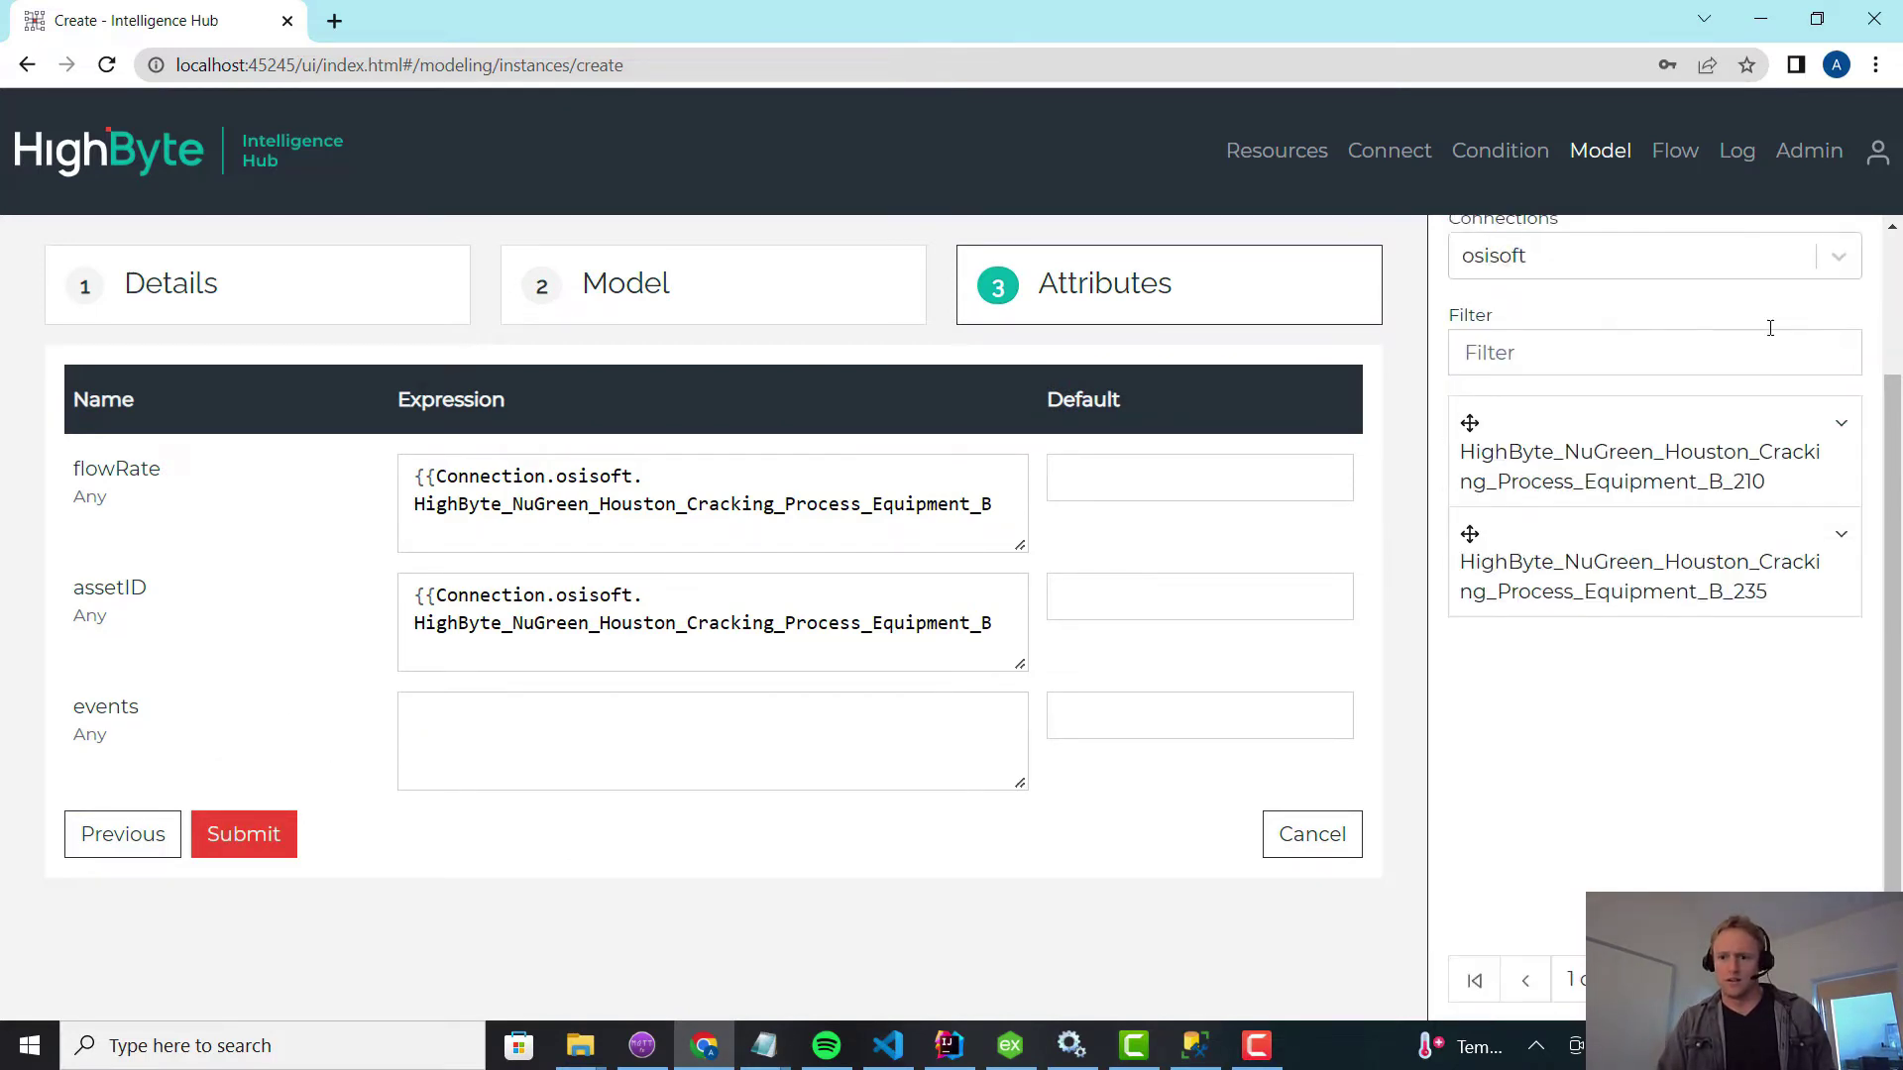
click(1649, 262)
click(1540, 370)
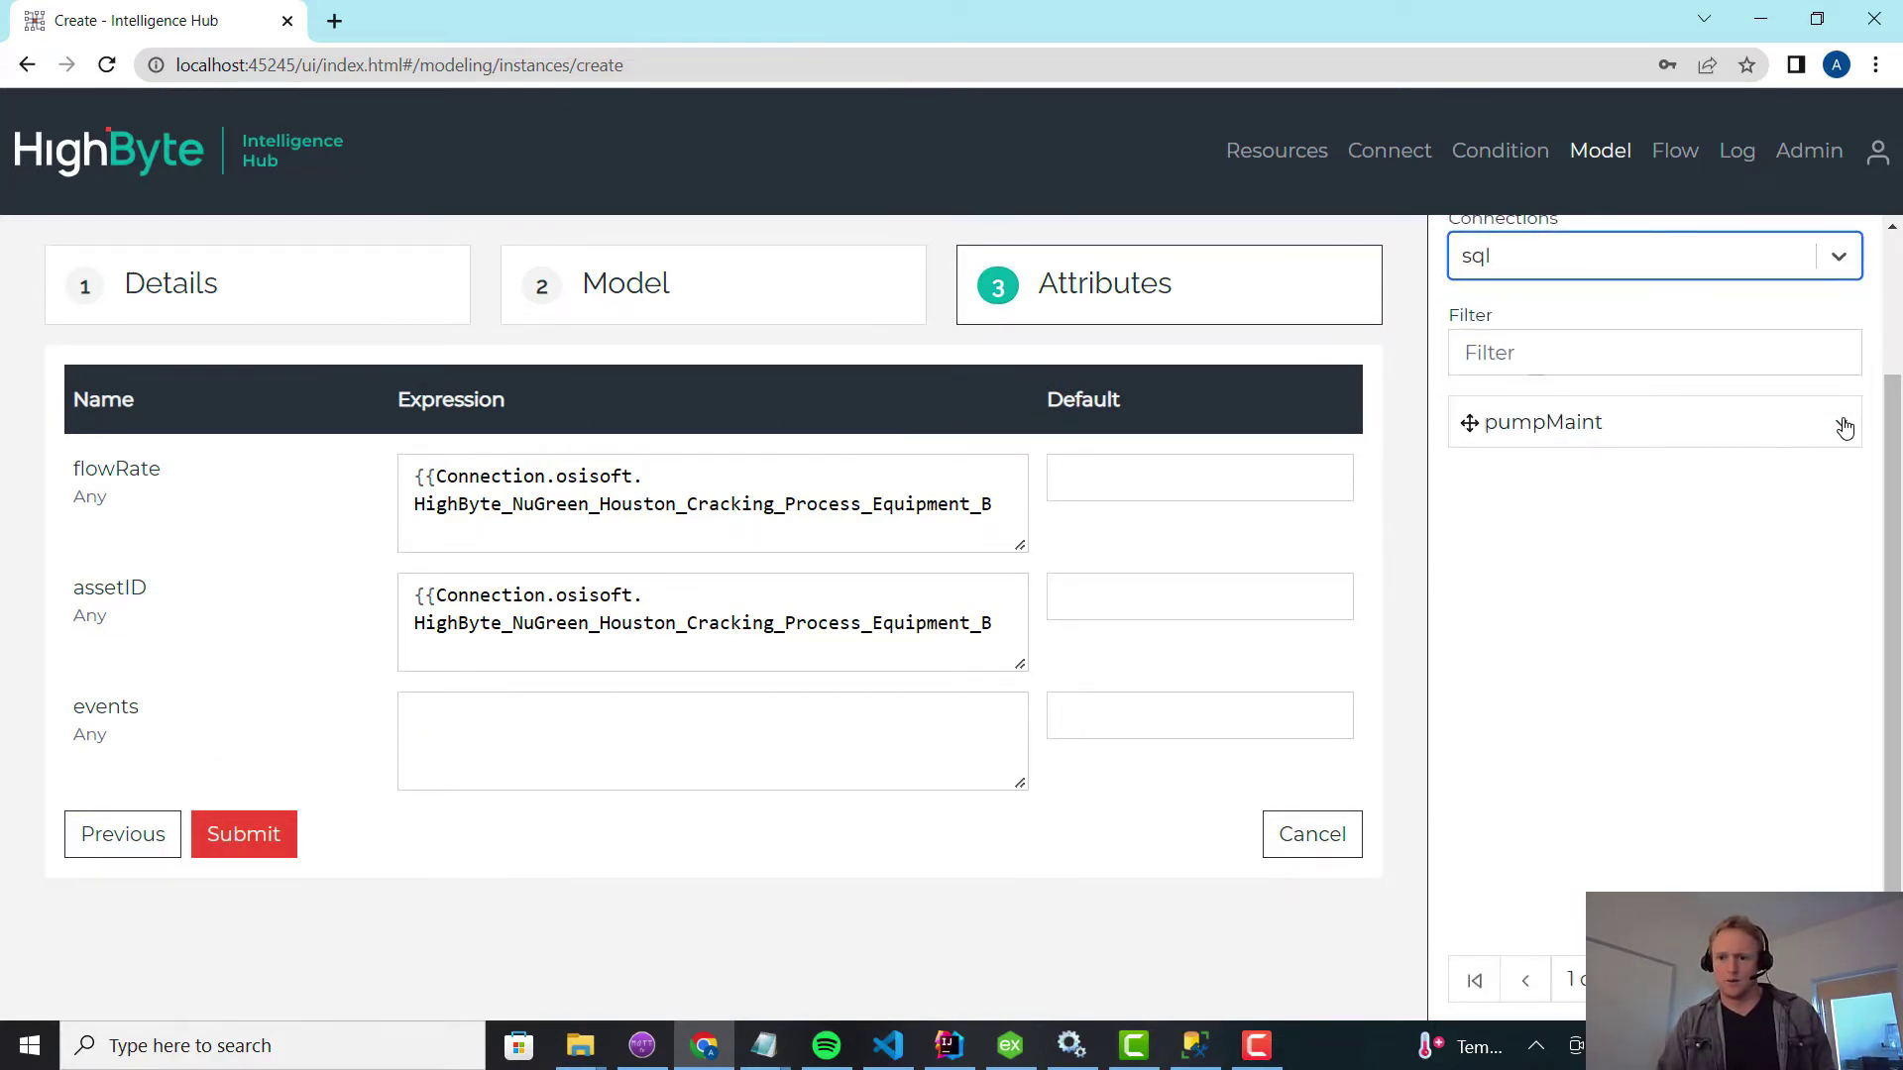
click(1840, 423)
drag(1535, 436, 700, 727)
Create and save burner210 with events mapped to pumpMaint, then read its full results.
click(270, 835)
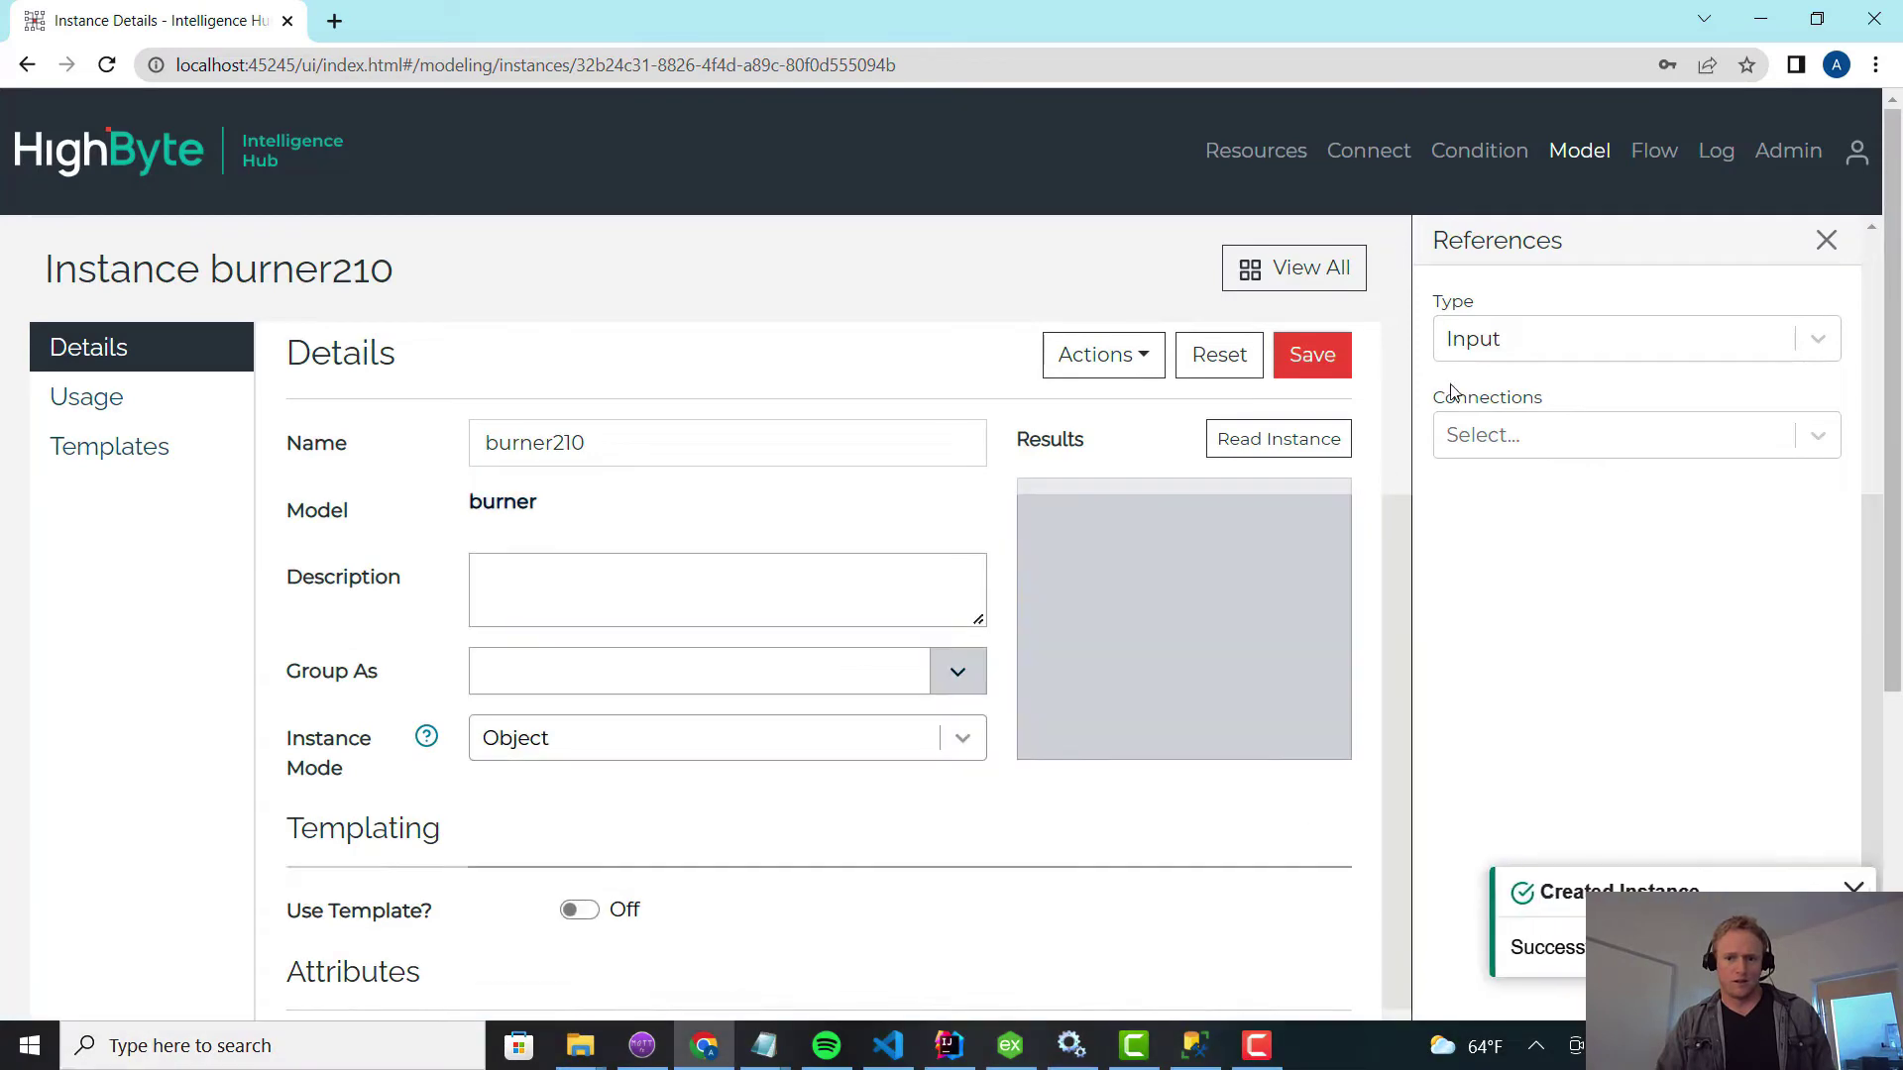
click(1306, 353)
click(1280, 438)
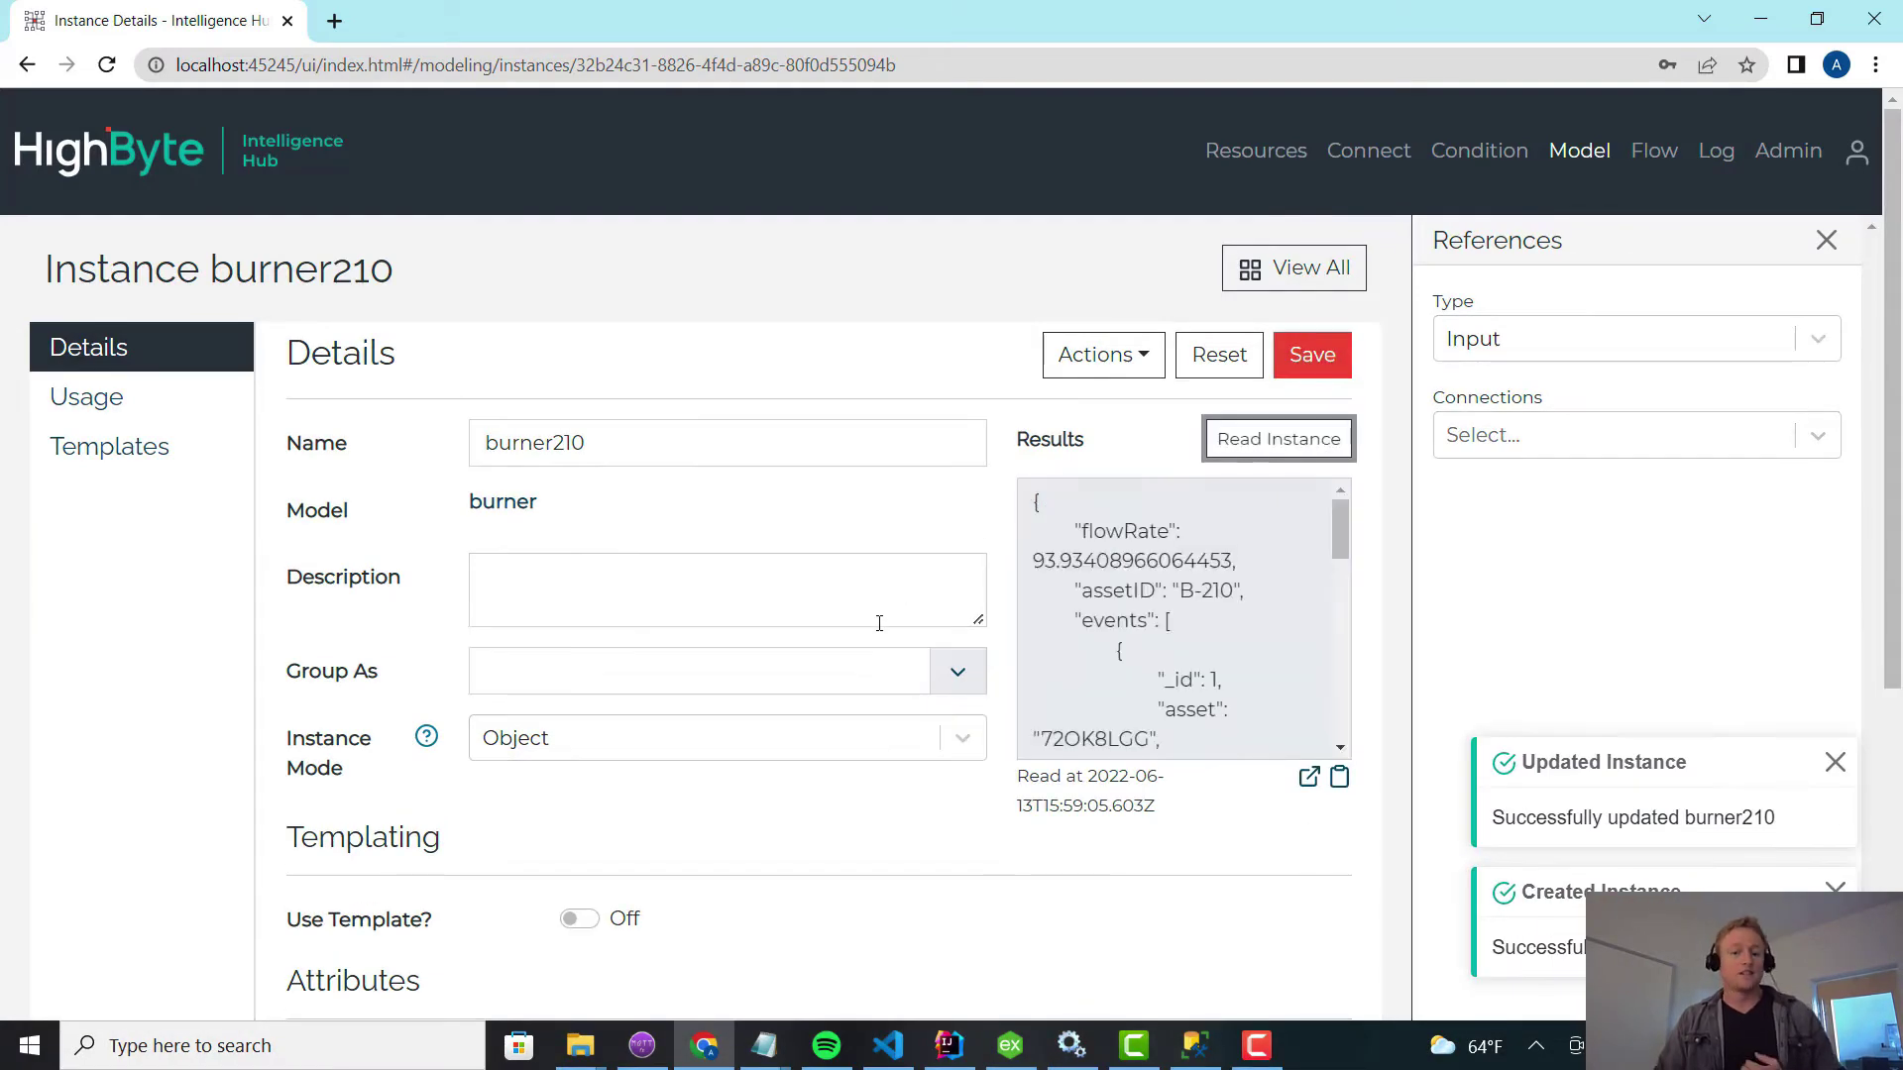
click(1306, 778)
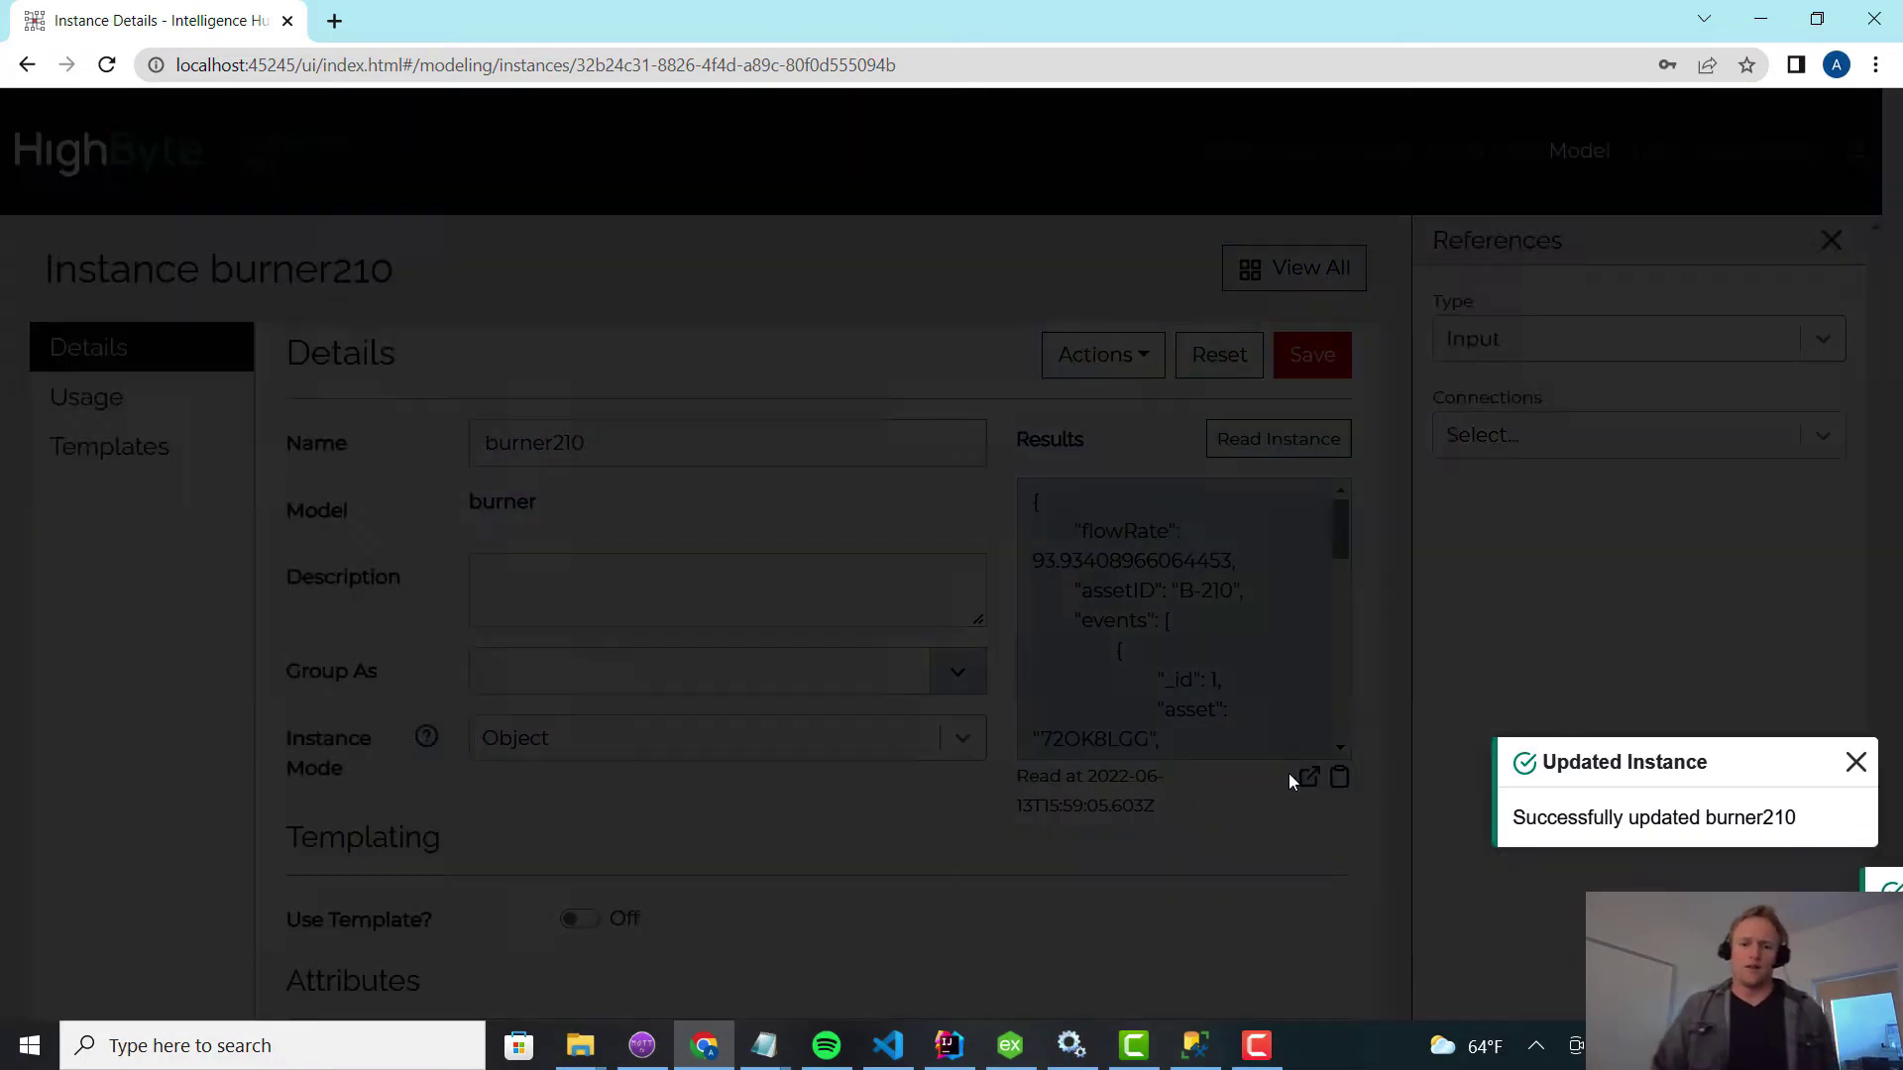
Inspect the results: flowRate, assetID B-210, and events for assets 72OK8LGG and AA108230.
drag(639, 306, 697, 305)
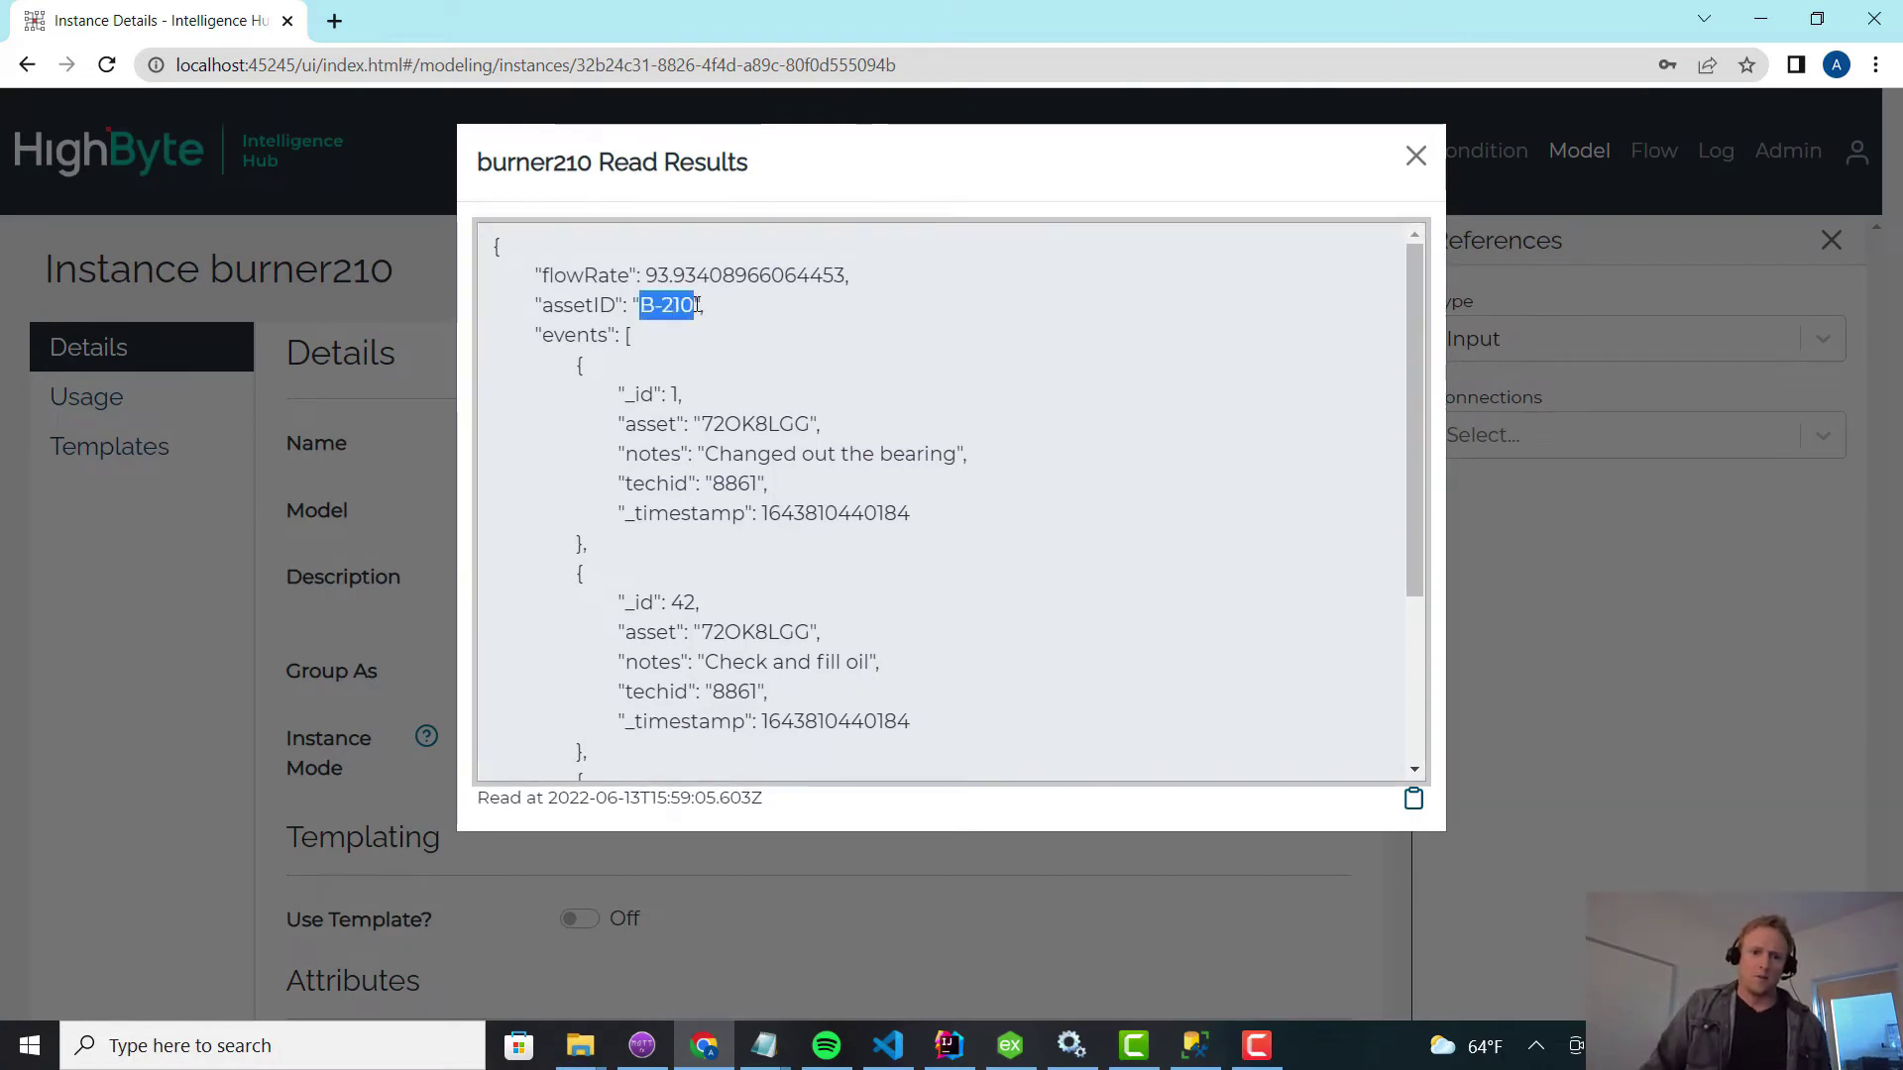
double_click(688, 275)
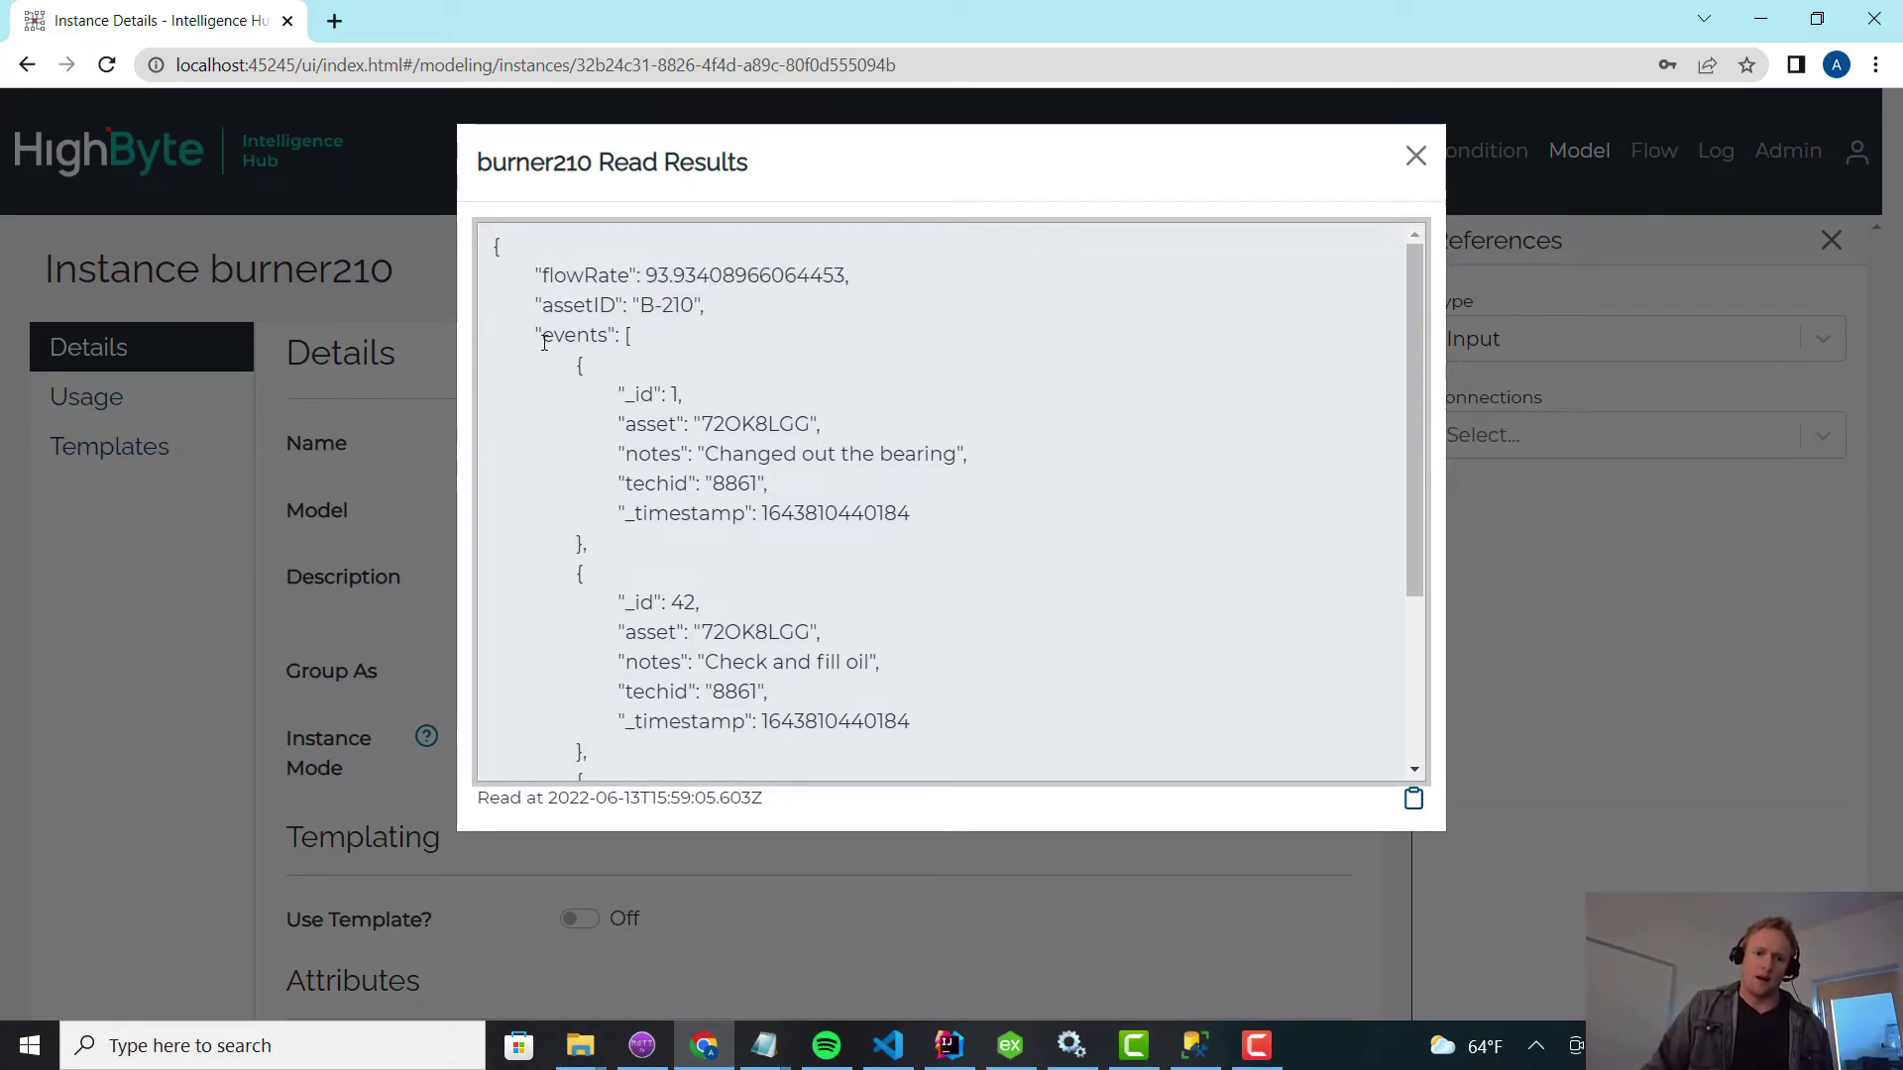
drag(492, 335, 790, 440)
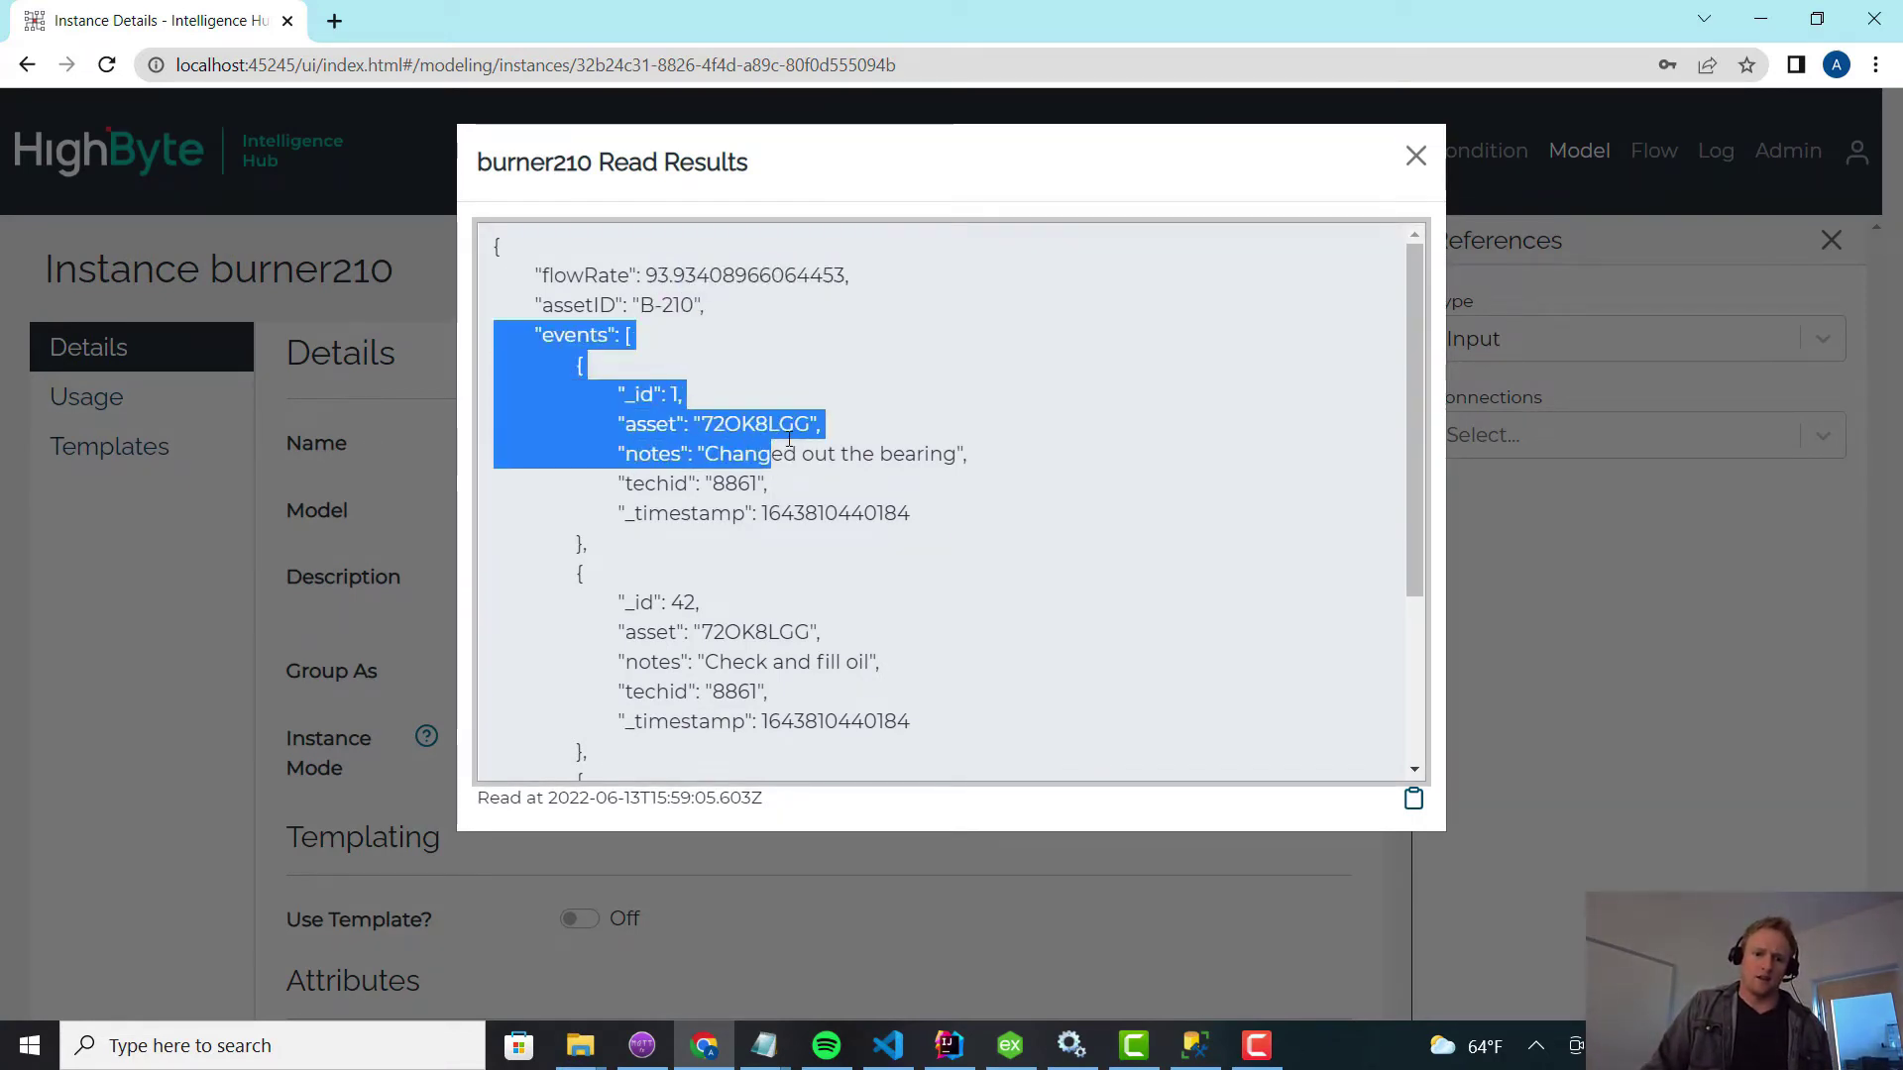
double_click(737, 423)
double_click(731, 660)
double_click(753, 632)
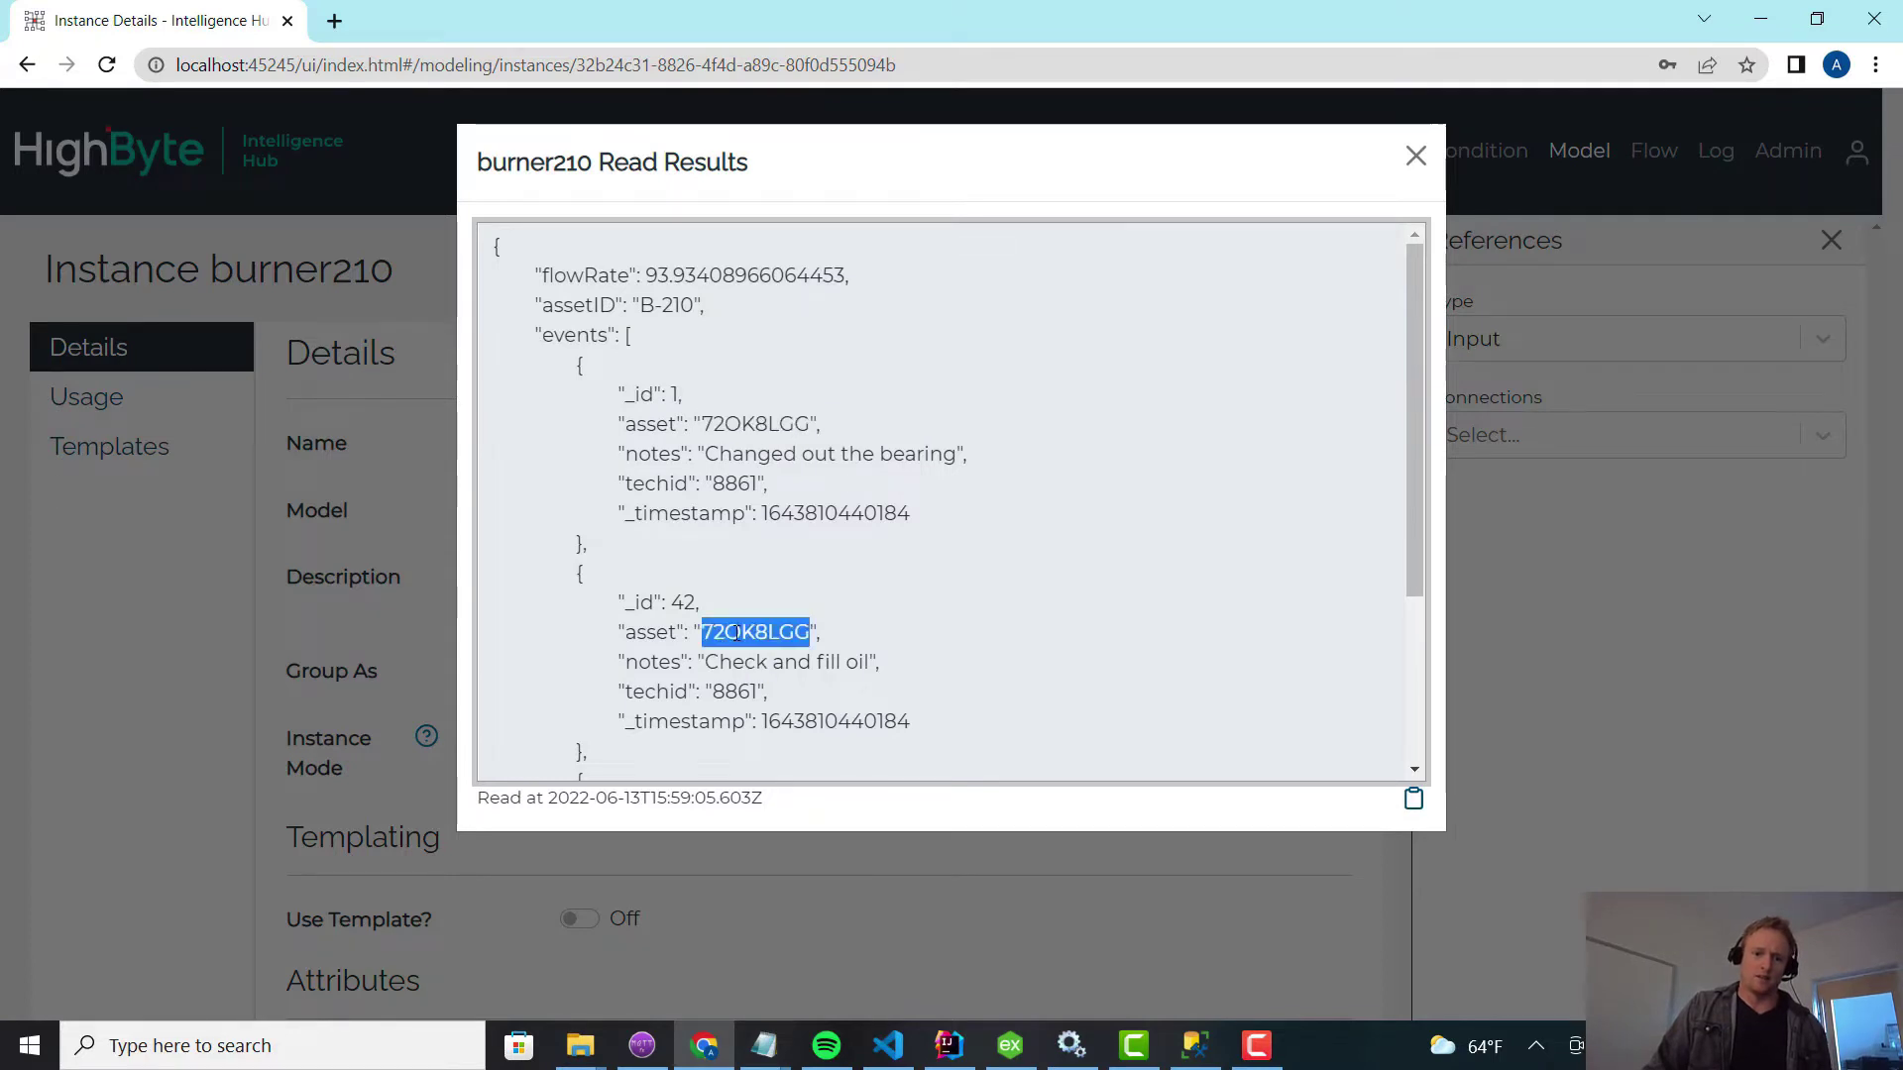
scroll(750, 625, down, 3)
double_click(744, 594)
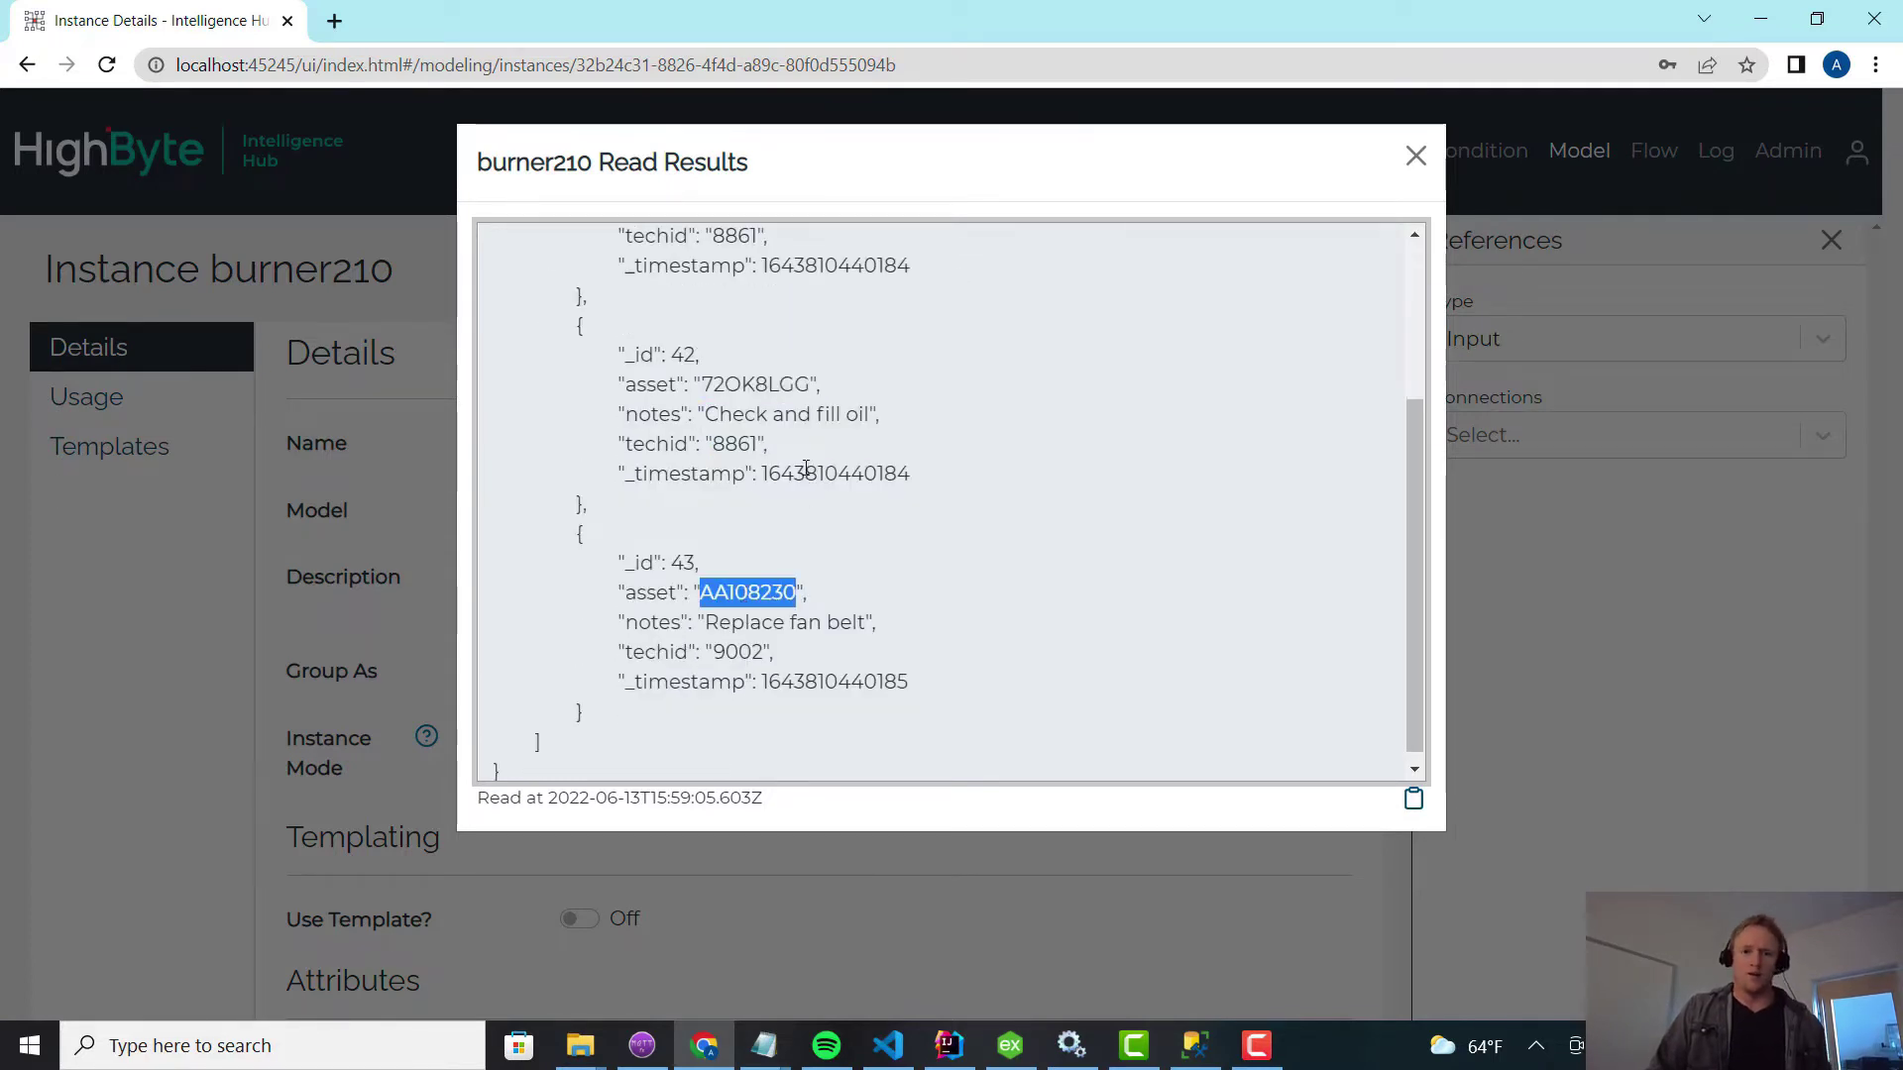
Close the read results and check the events expression in the Attributes table.
click(1415, 156)
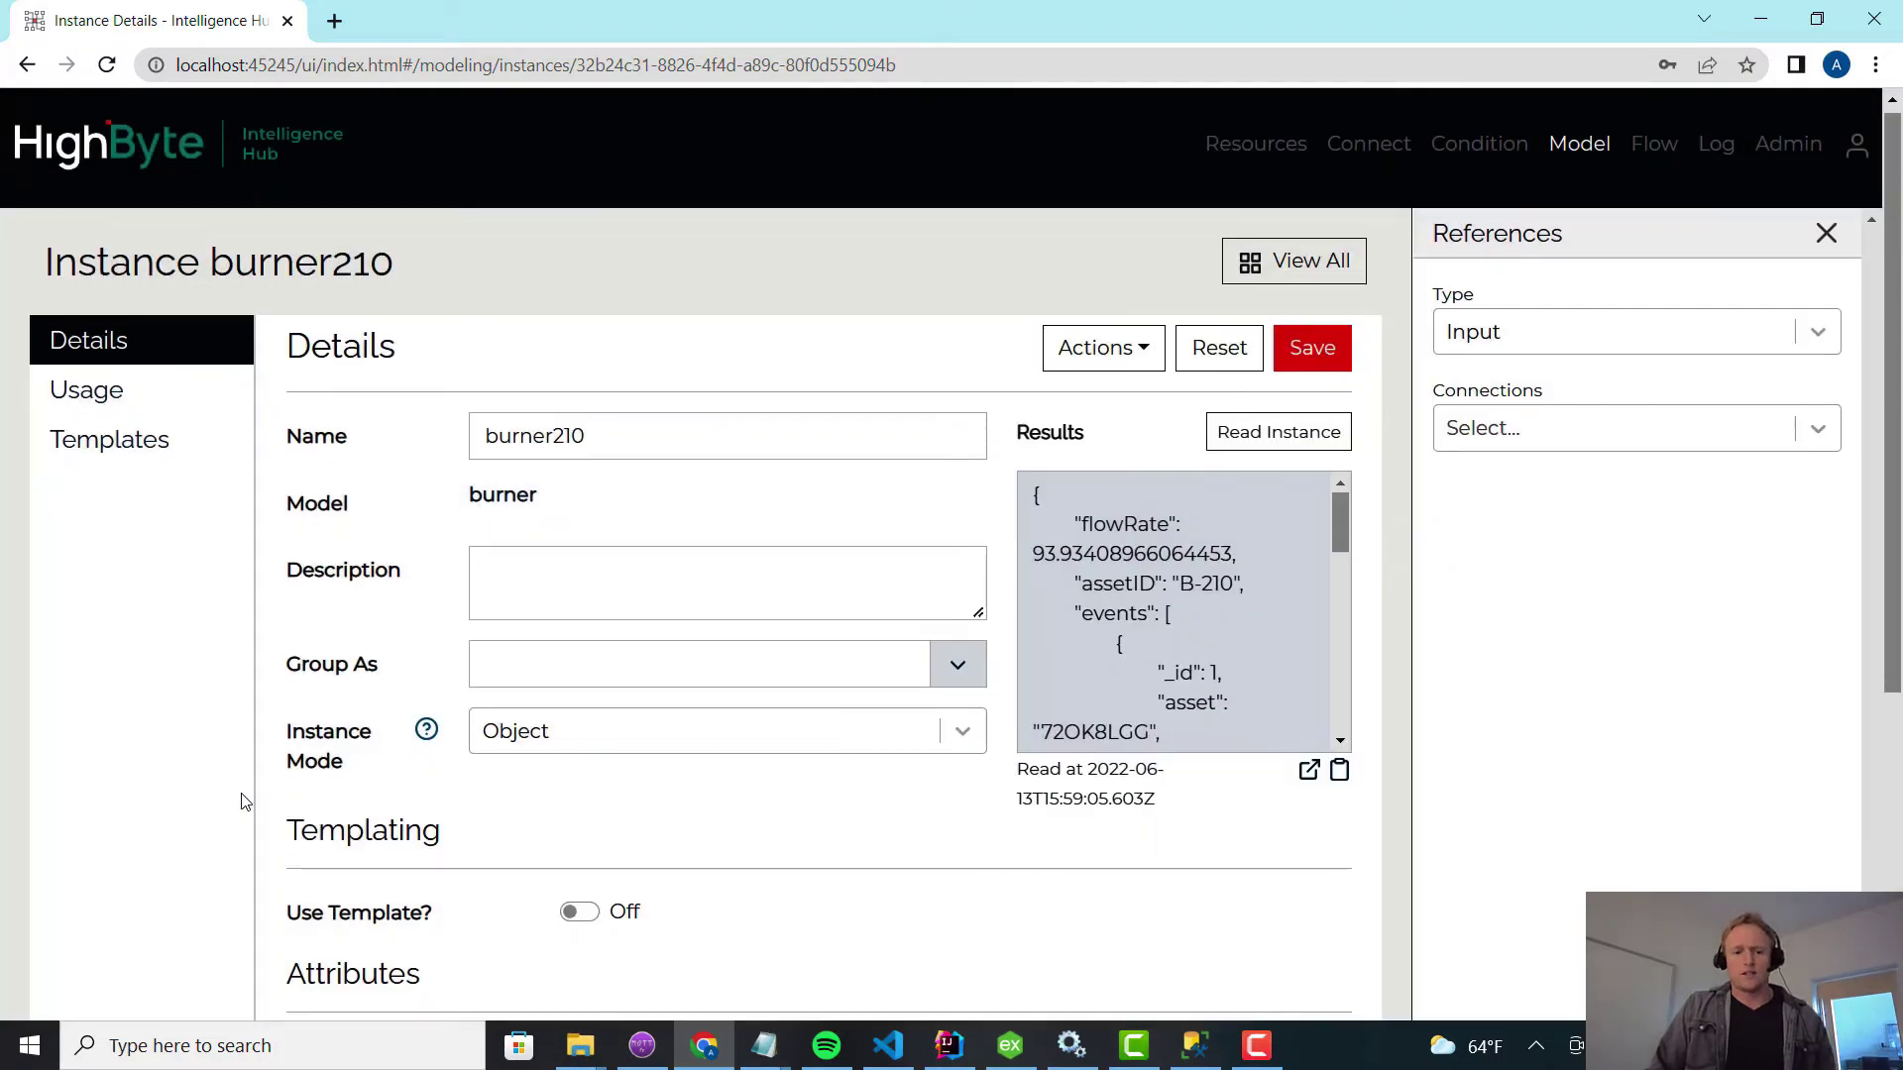
scroll(473, 850, down, 5)
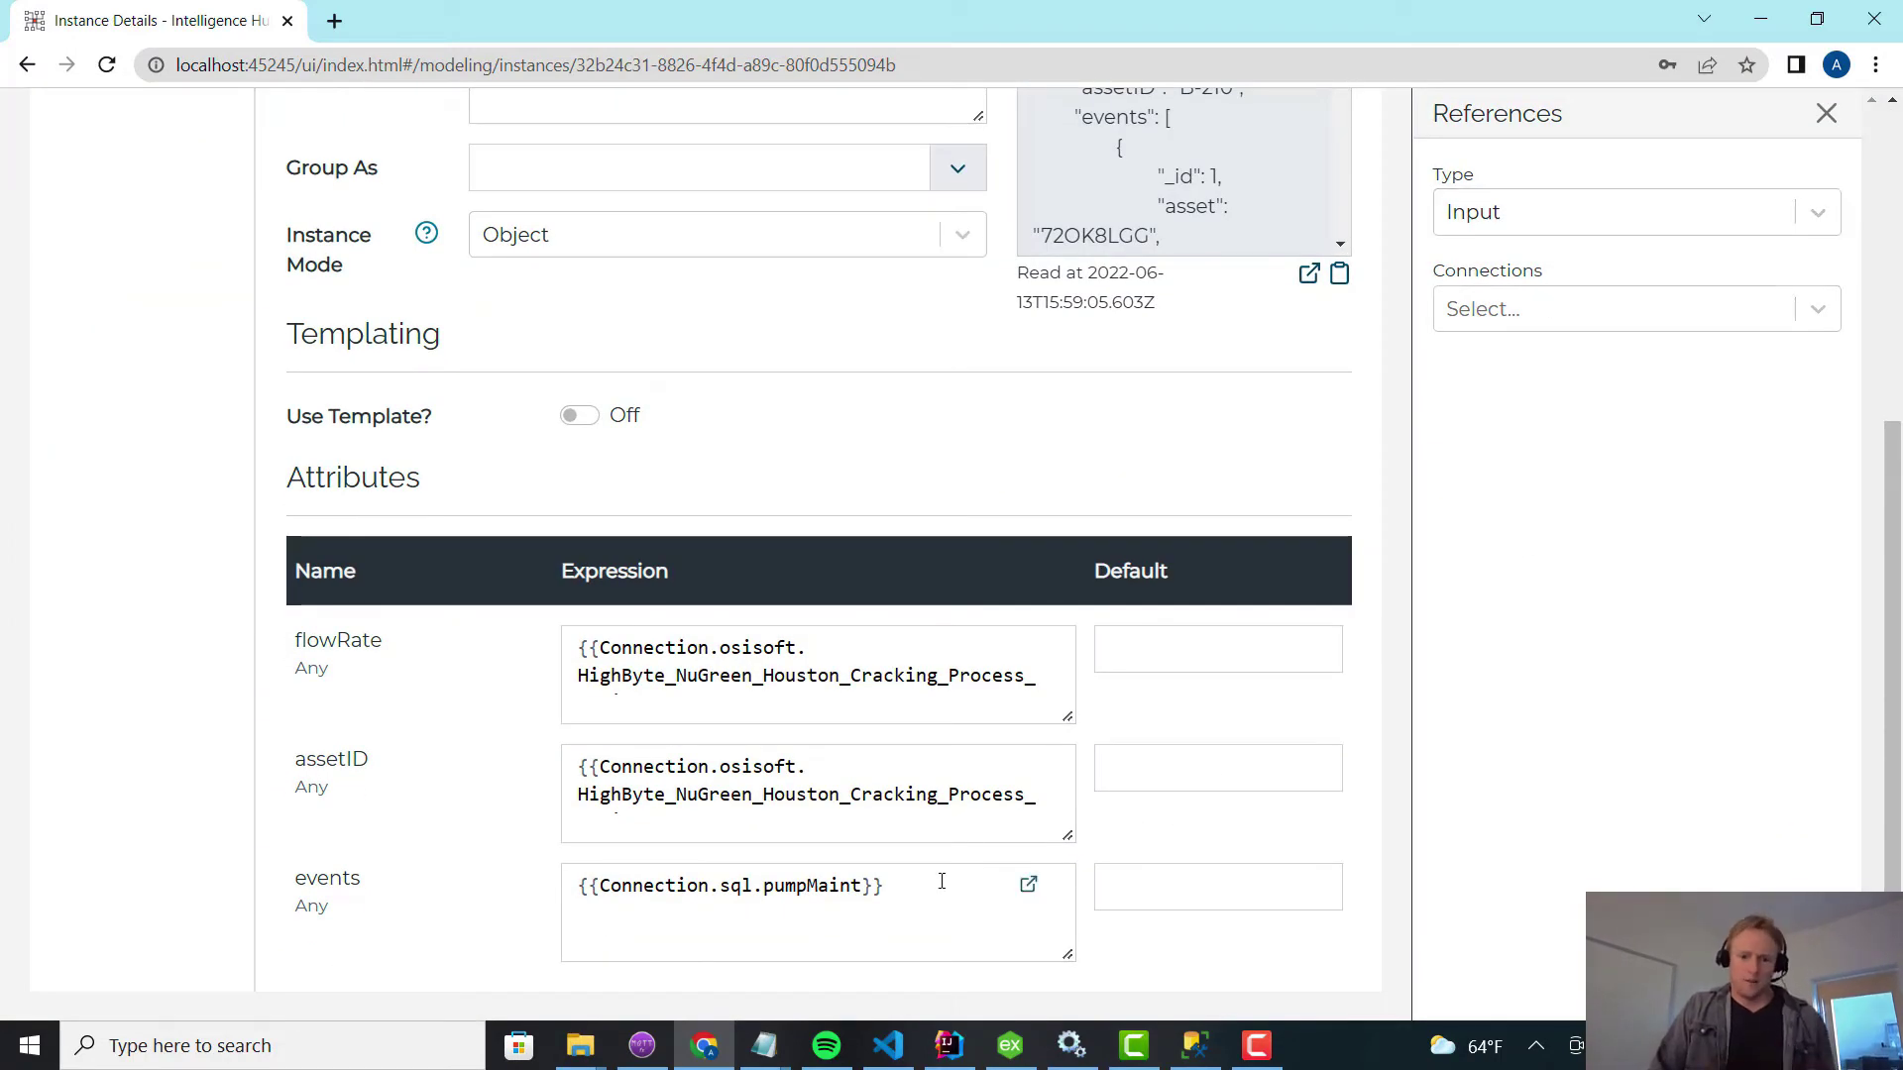
scroll(1112, 654, up, 5)
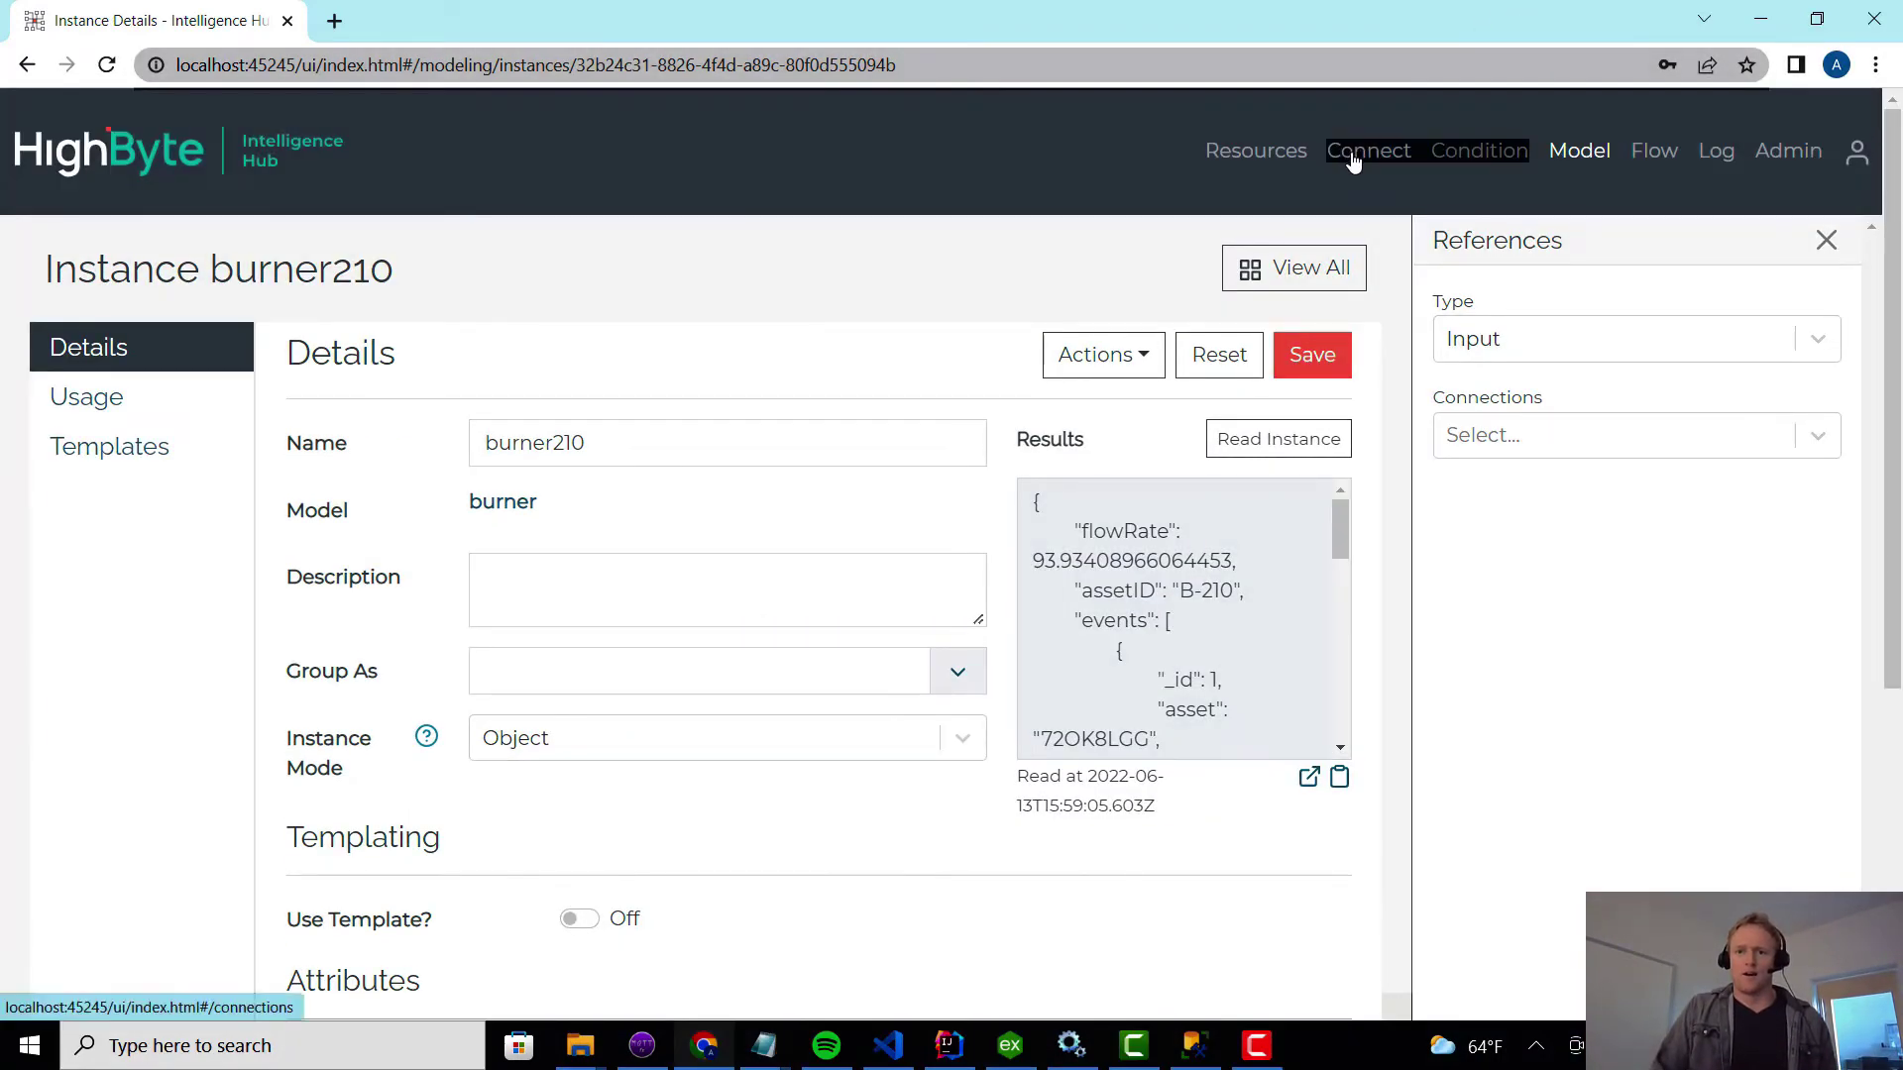
Open the sql connection's pumpMaint input and append 'where=' to its query.
click(1352, 154)
click(772, 413)
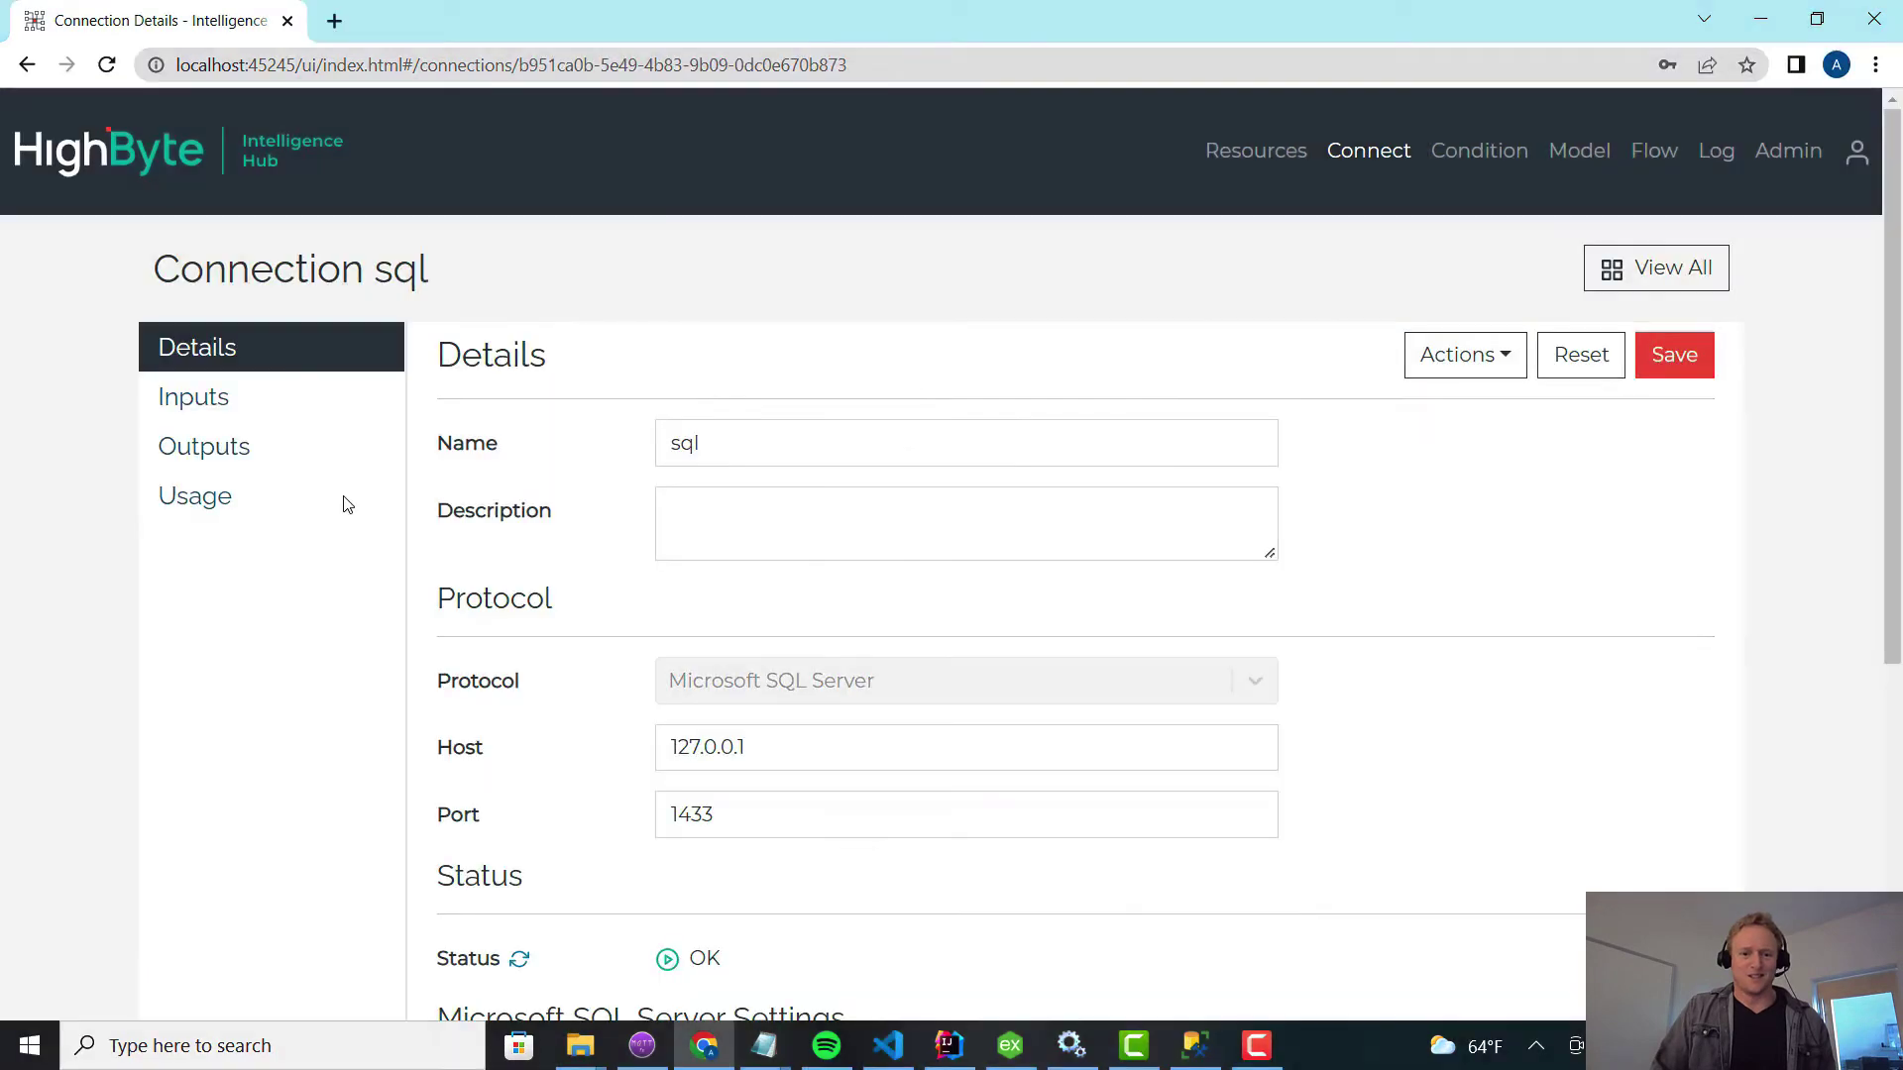
click(208, 409)
click(783, 501)
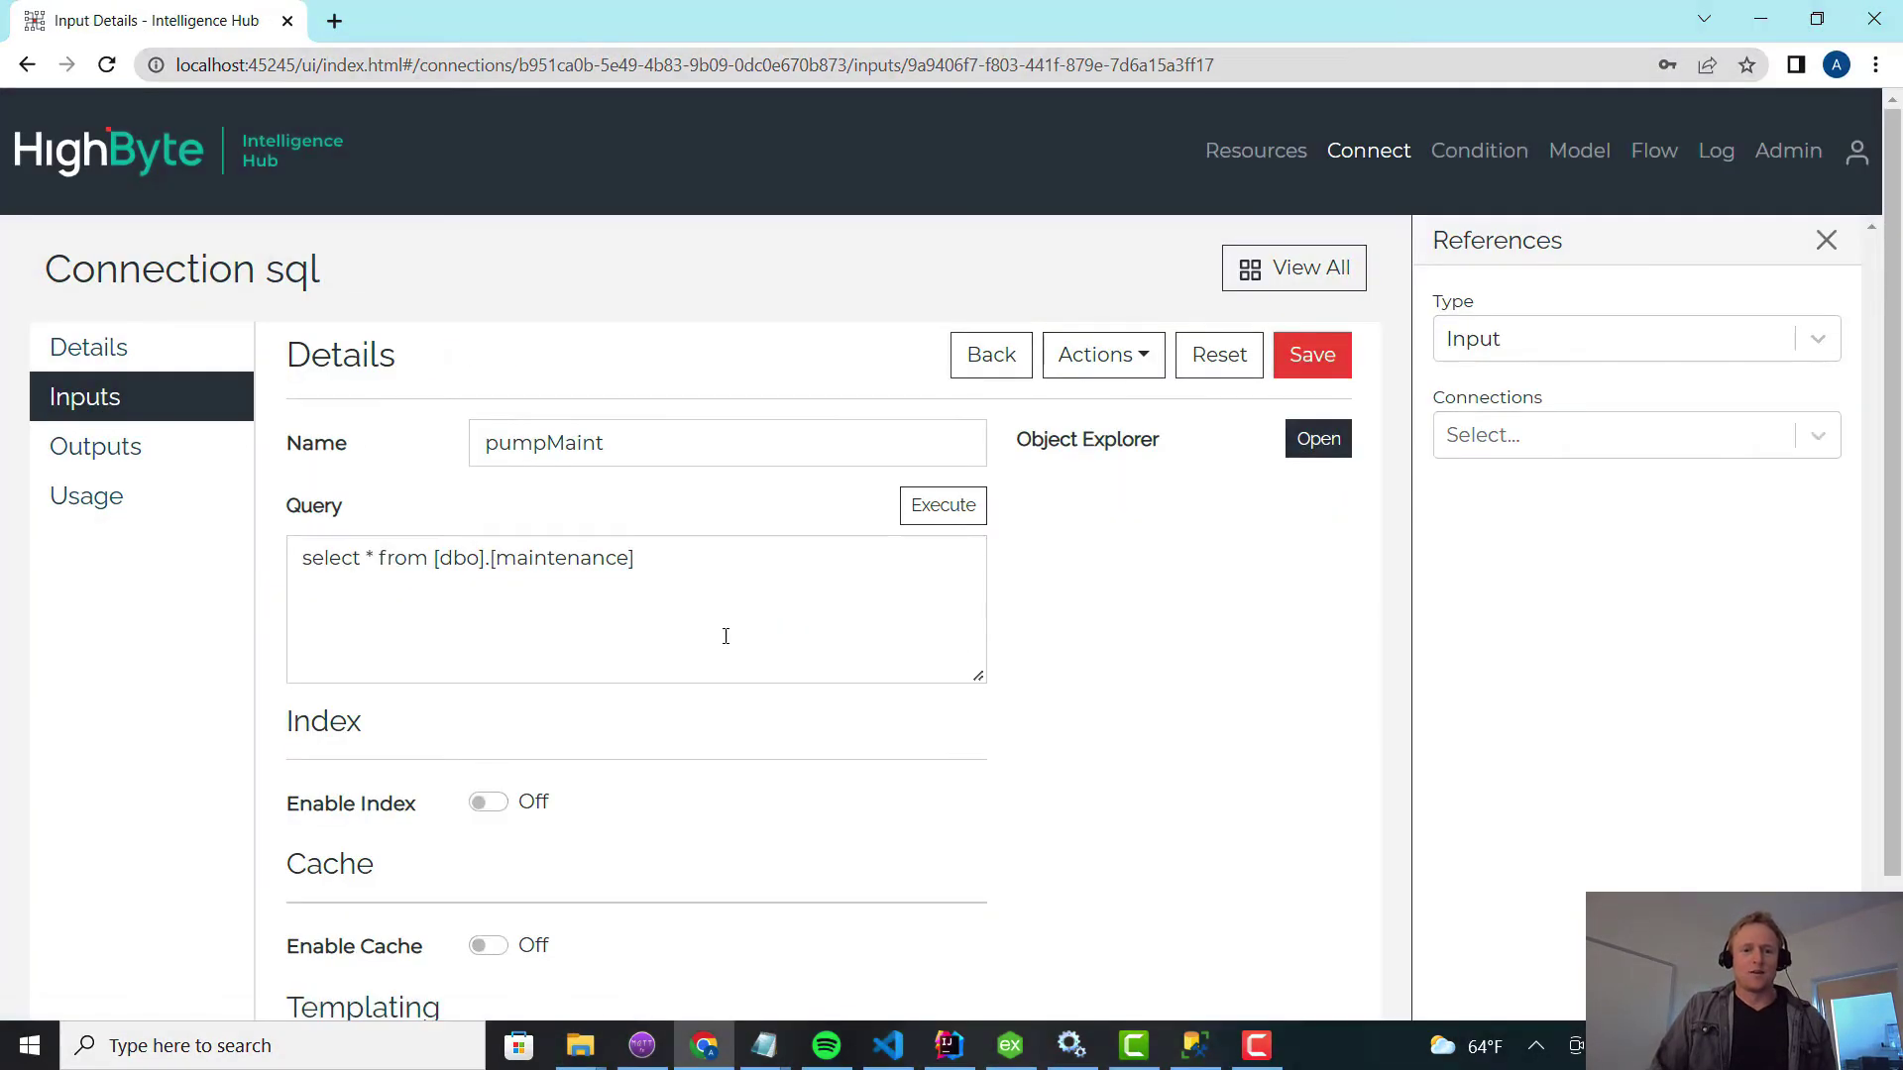
click(706, 549)
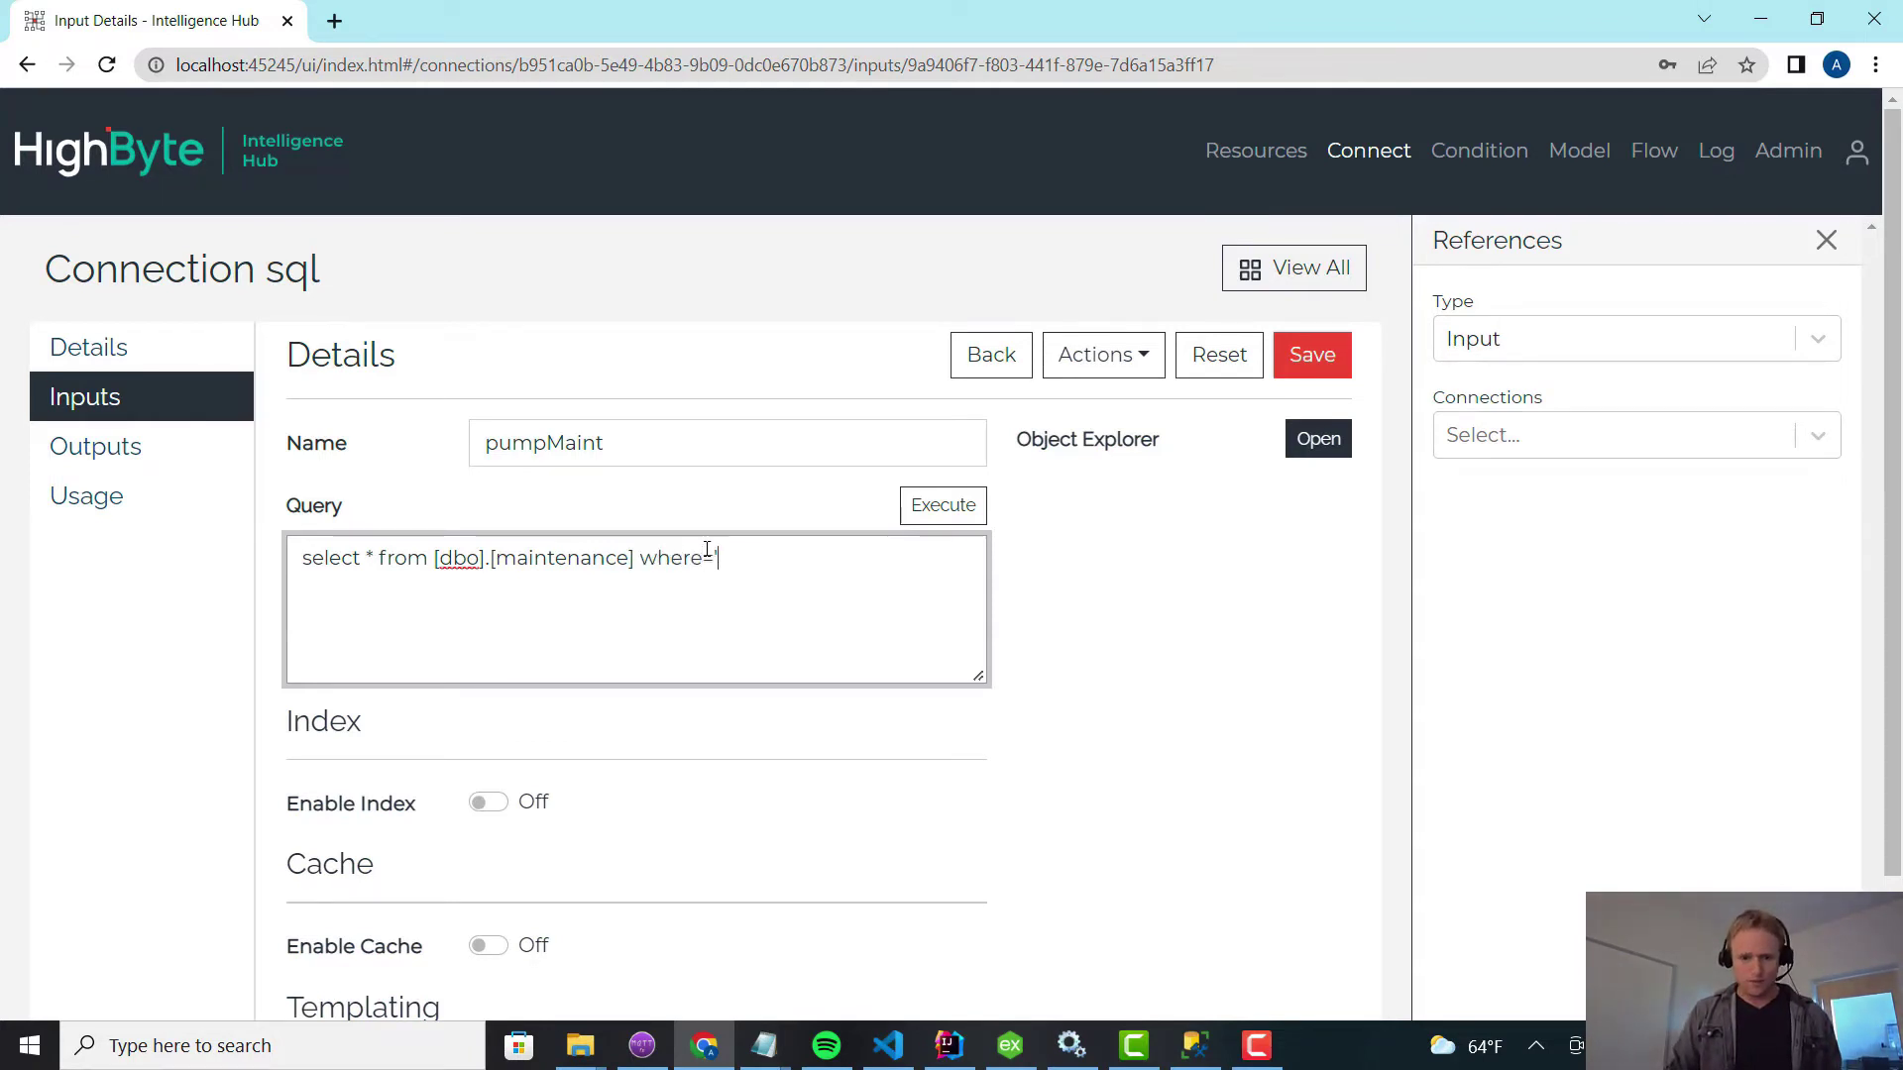
scroll(654, 591, down, 2)
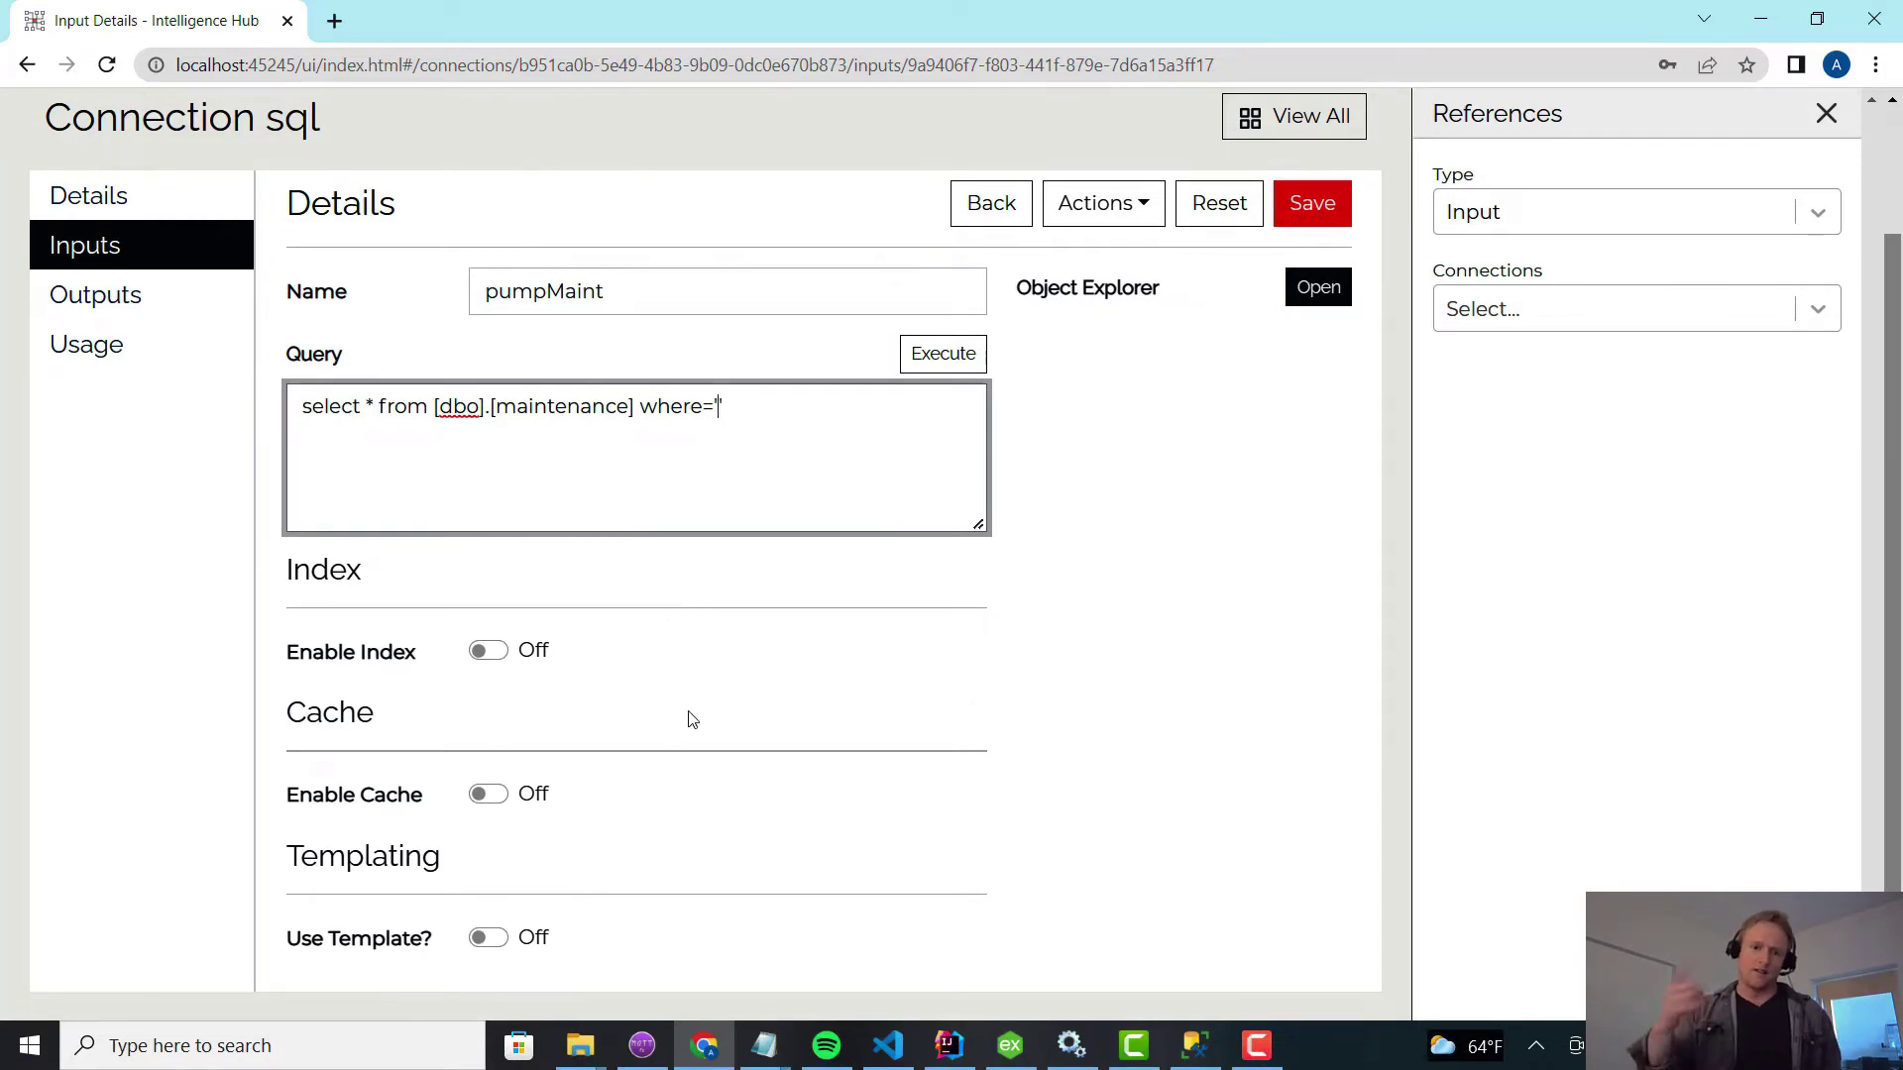
Copy asset value 72OK8LGG from the maintenance table in SSMS.
click(1185, 1057)
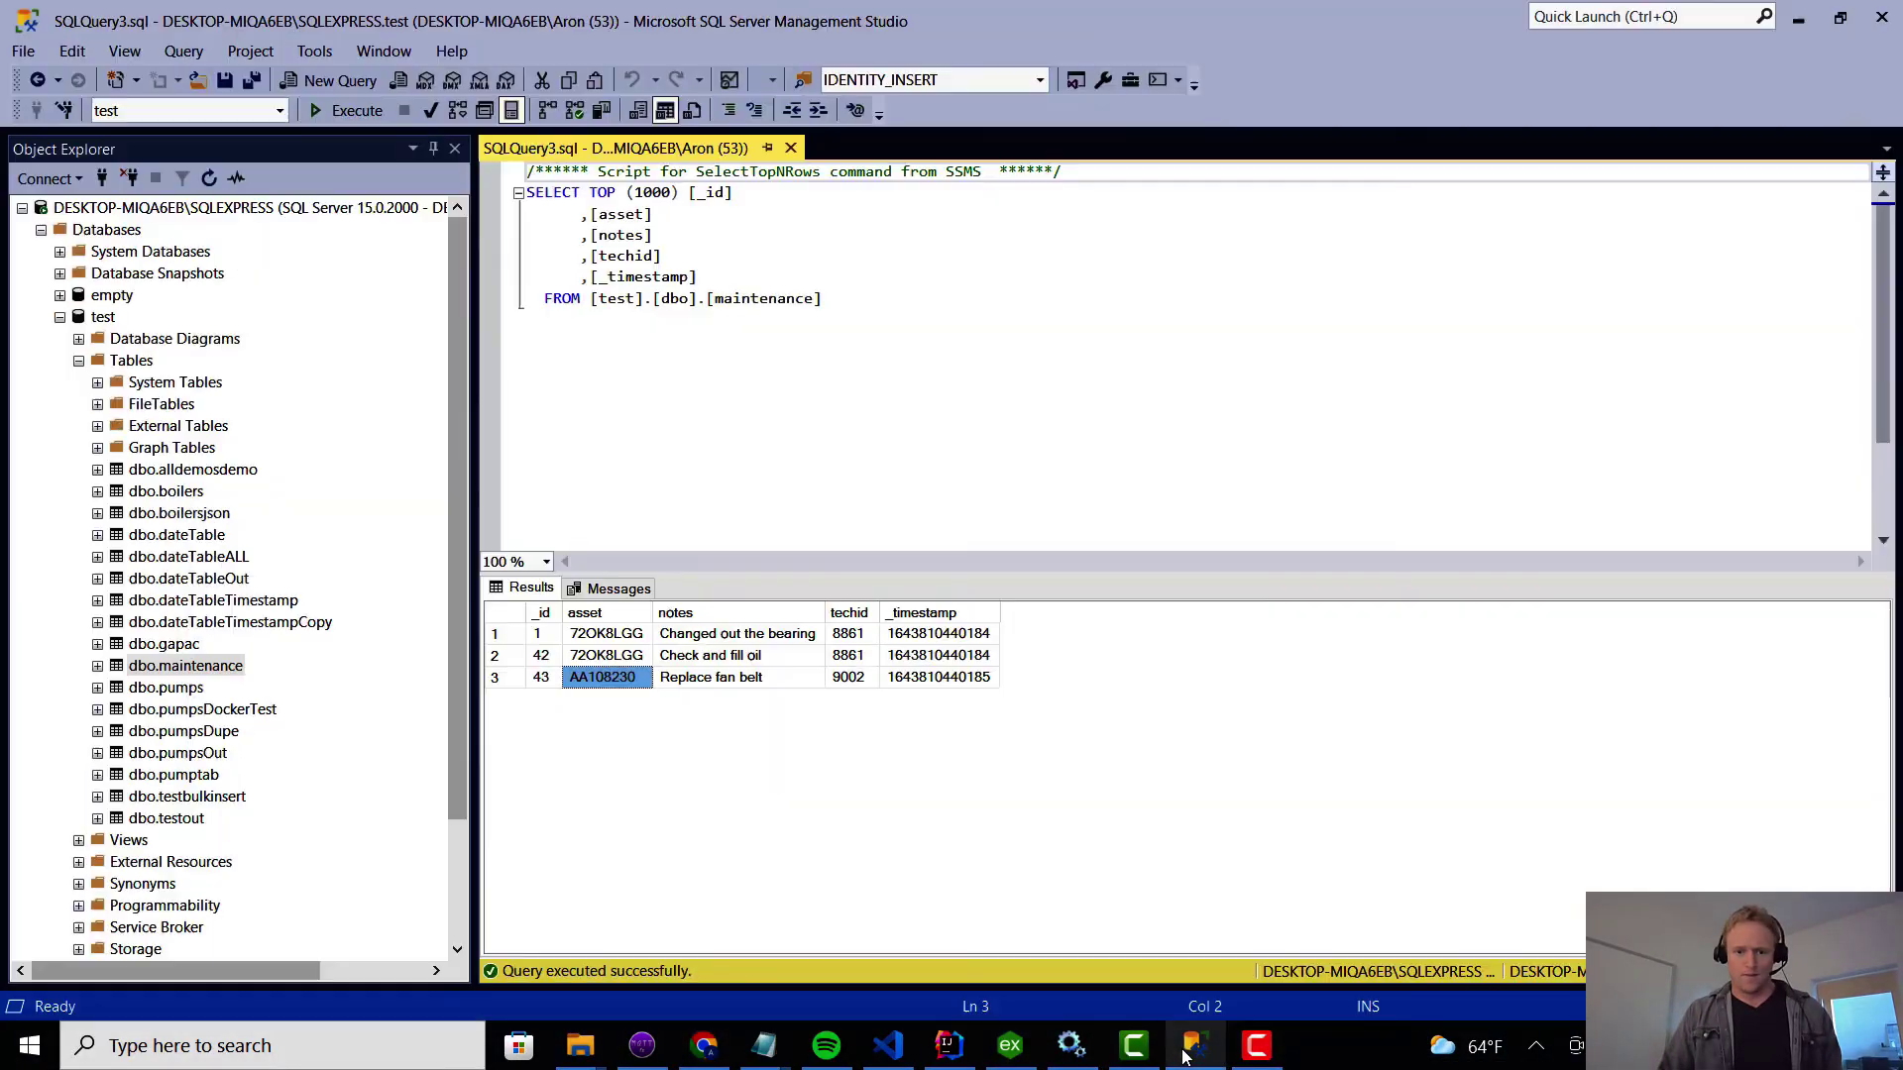
right_click(615, 640)
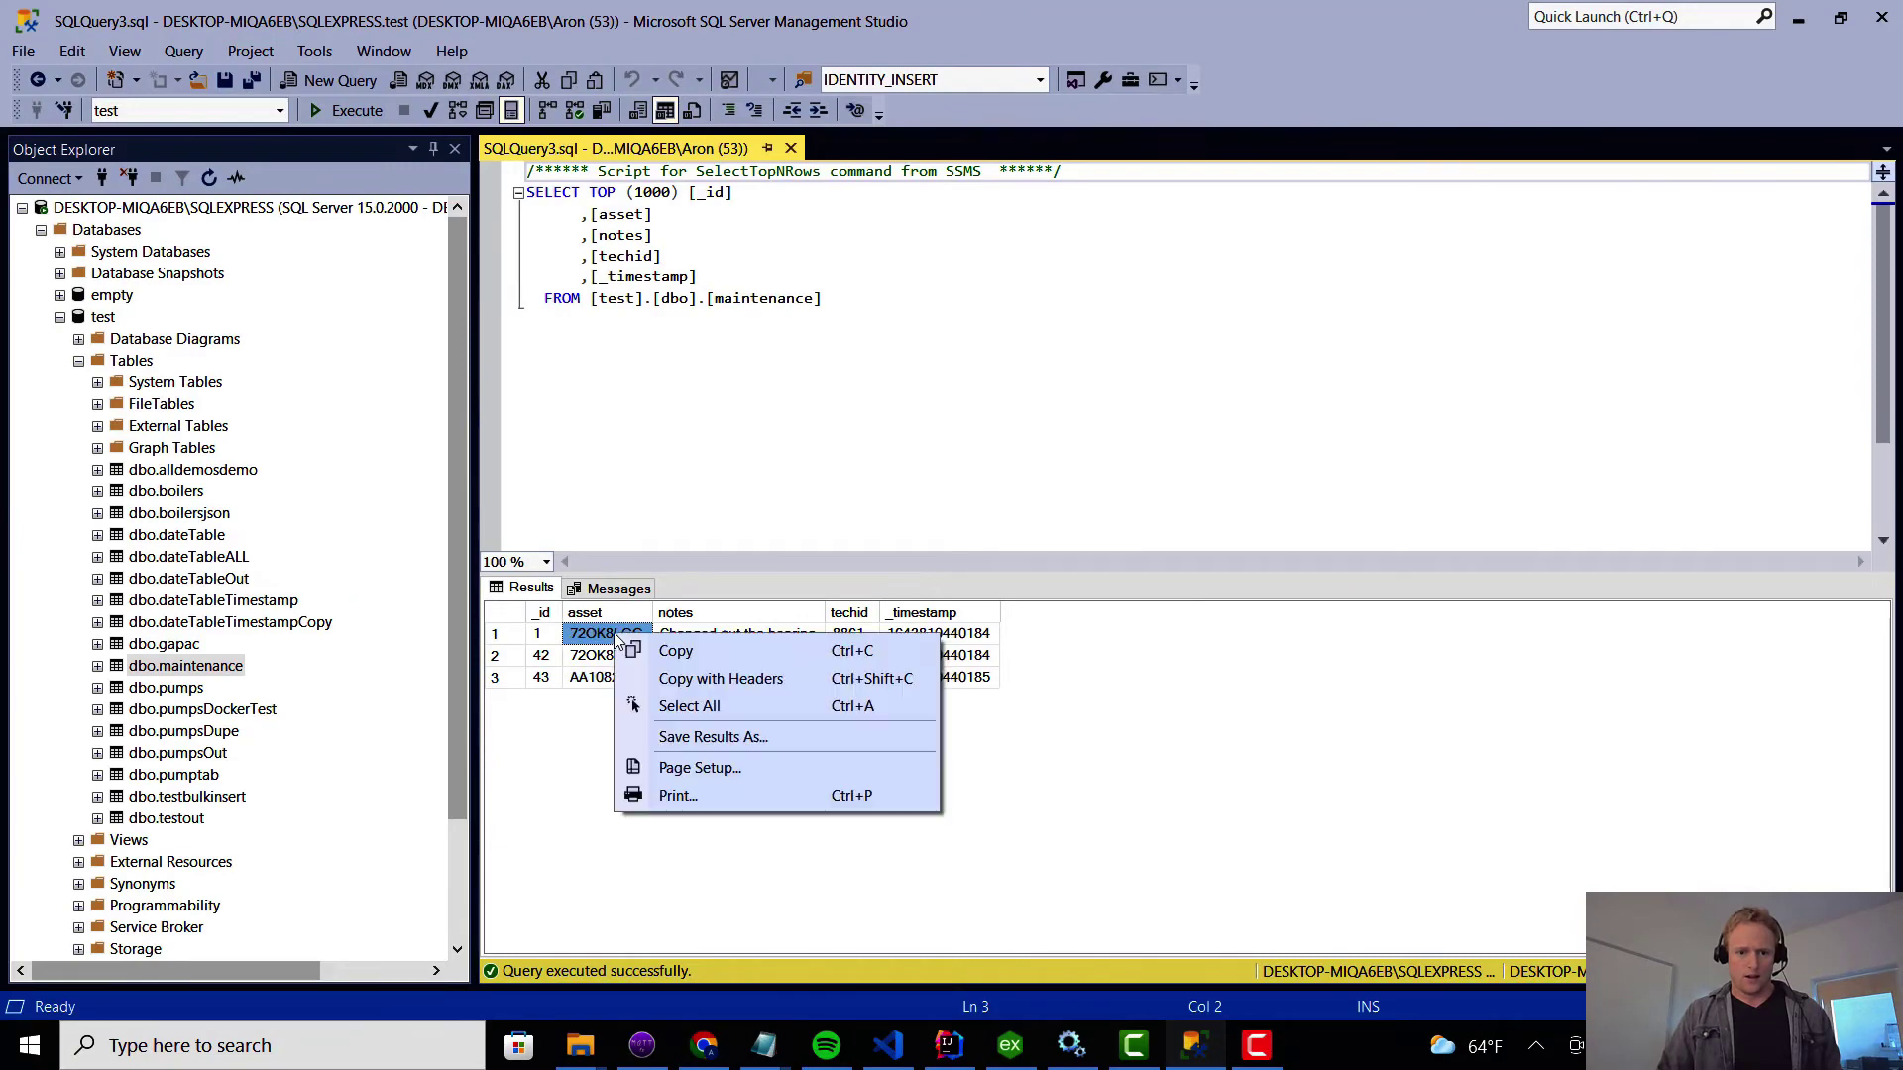
click(676, 651)
Paste 72OK8LGG after where= in the pumpMaint query, save, and execute it.
click(1797, 18)
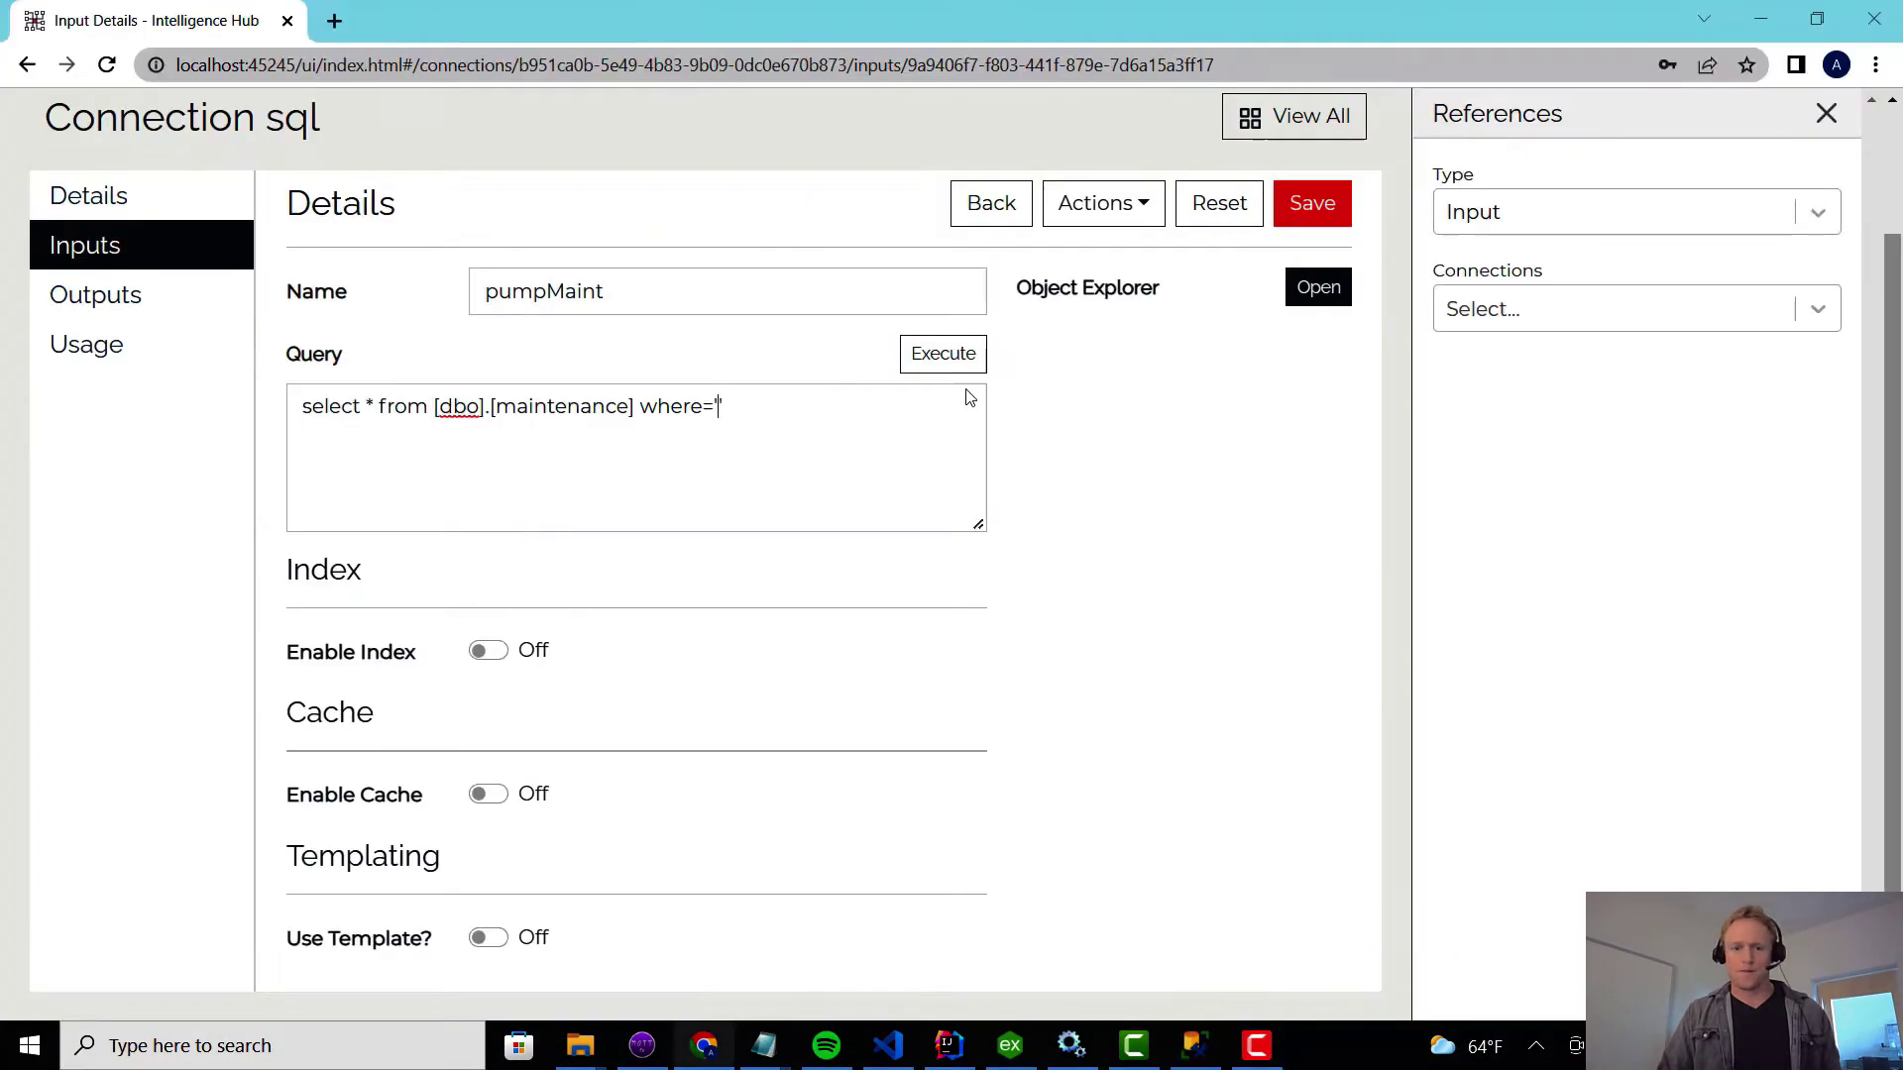
click(726, 443)
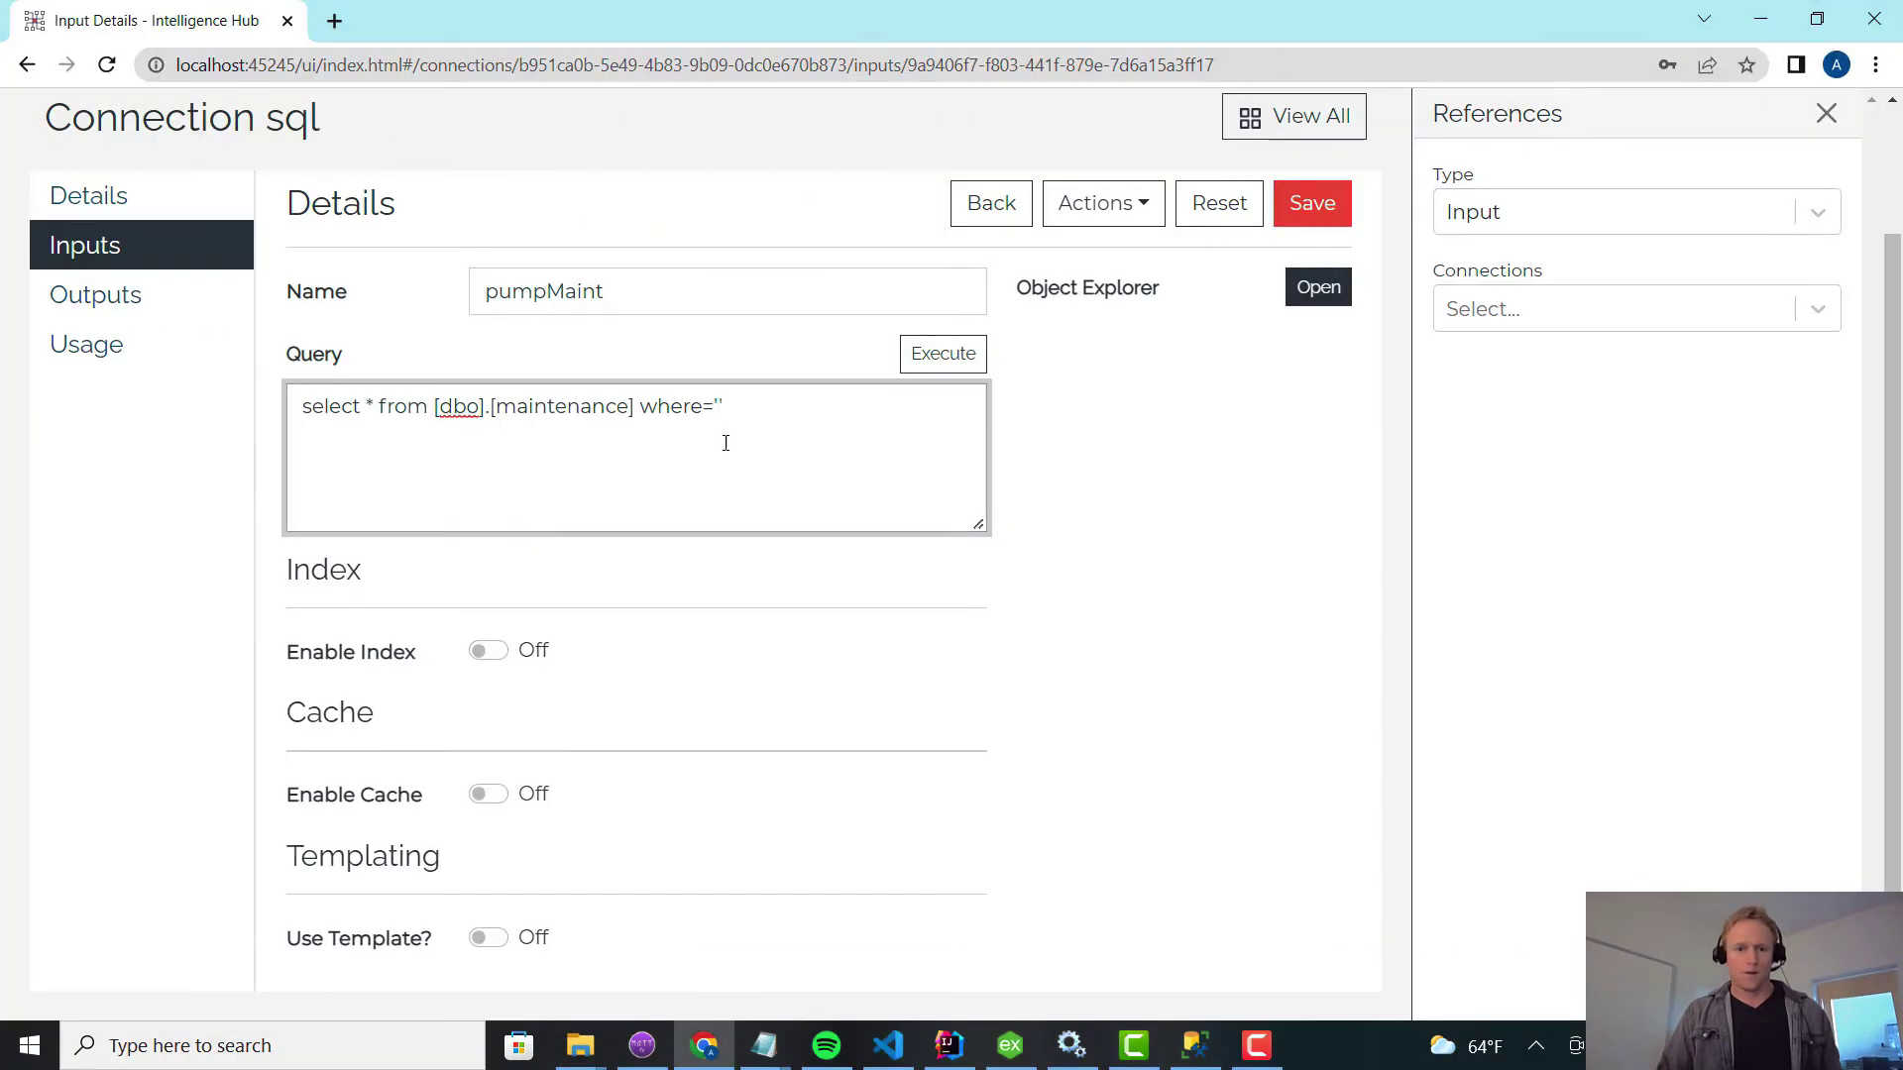
click(1310, 203)
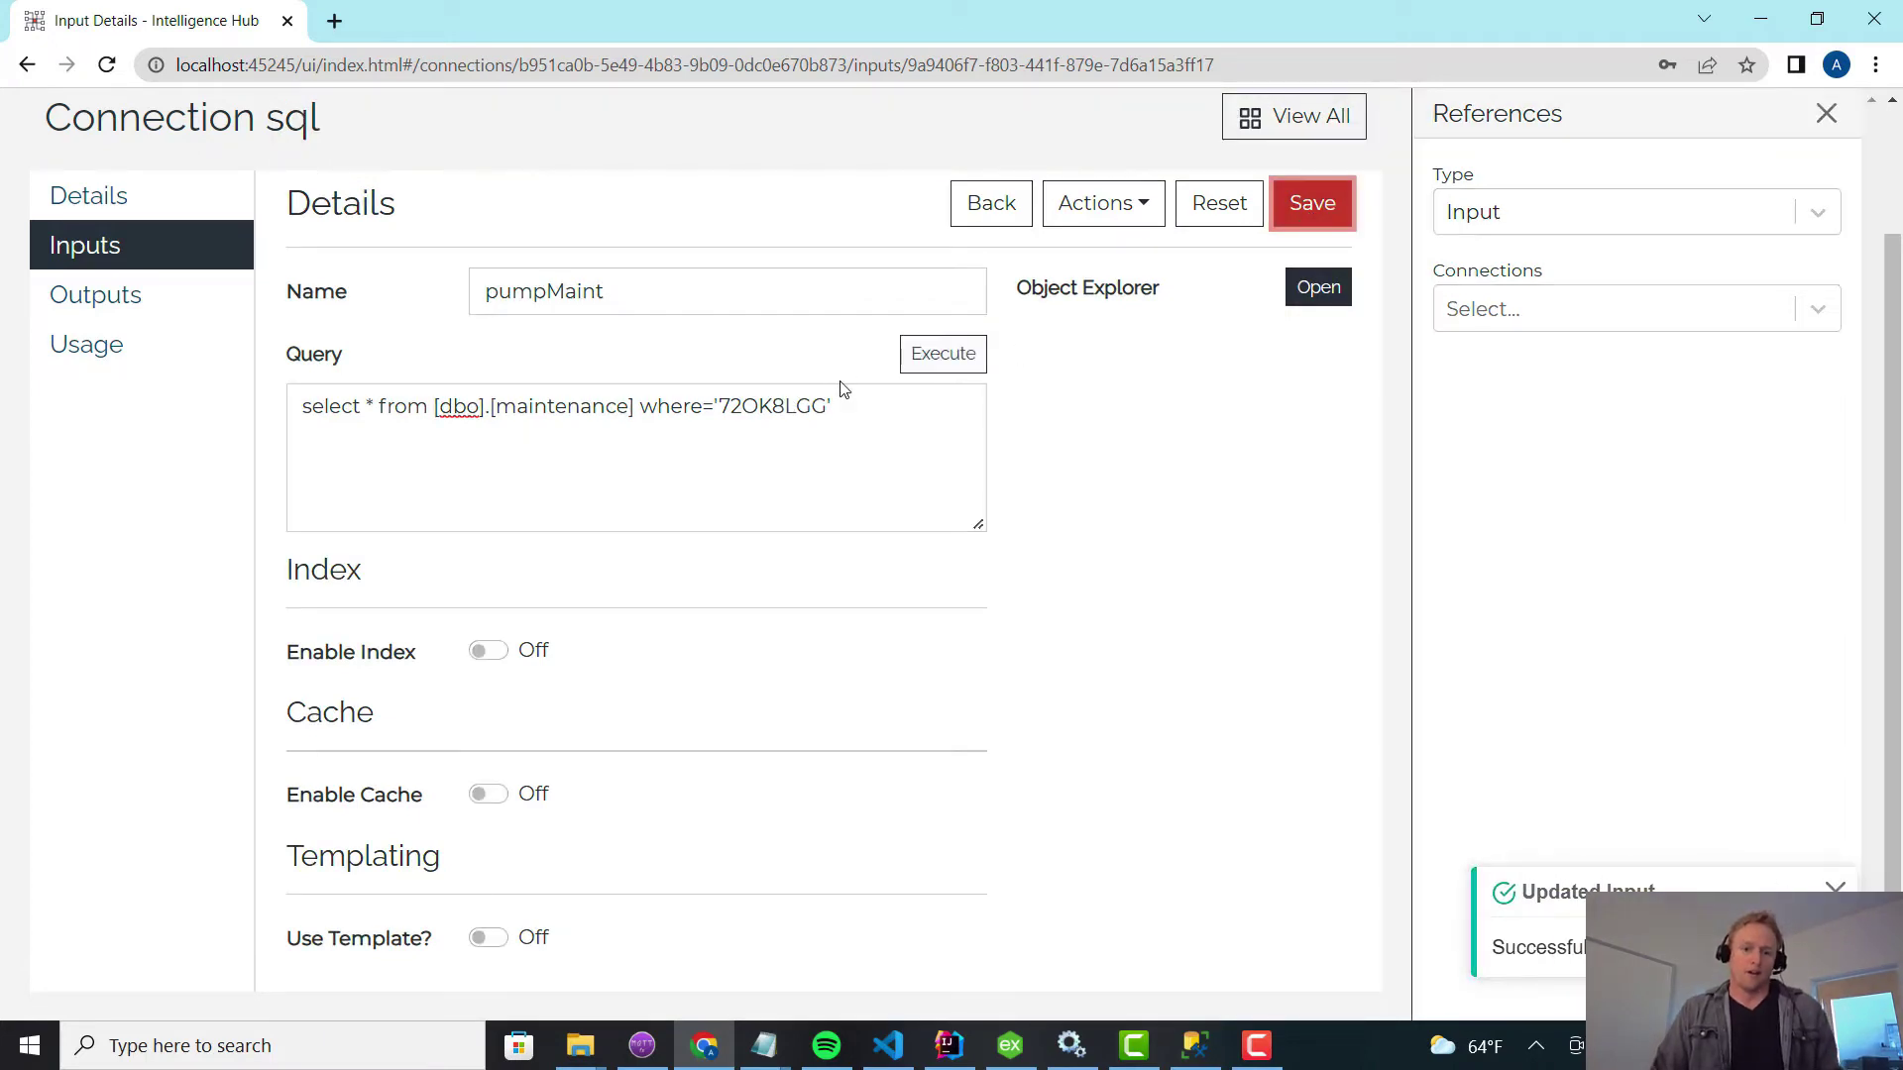
click(936, 355)
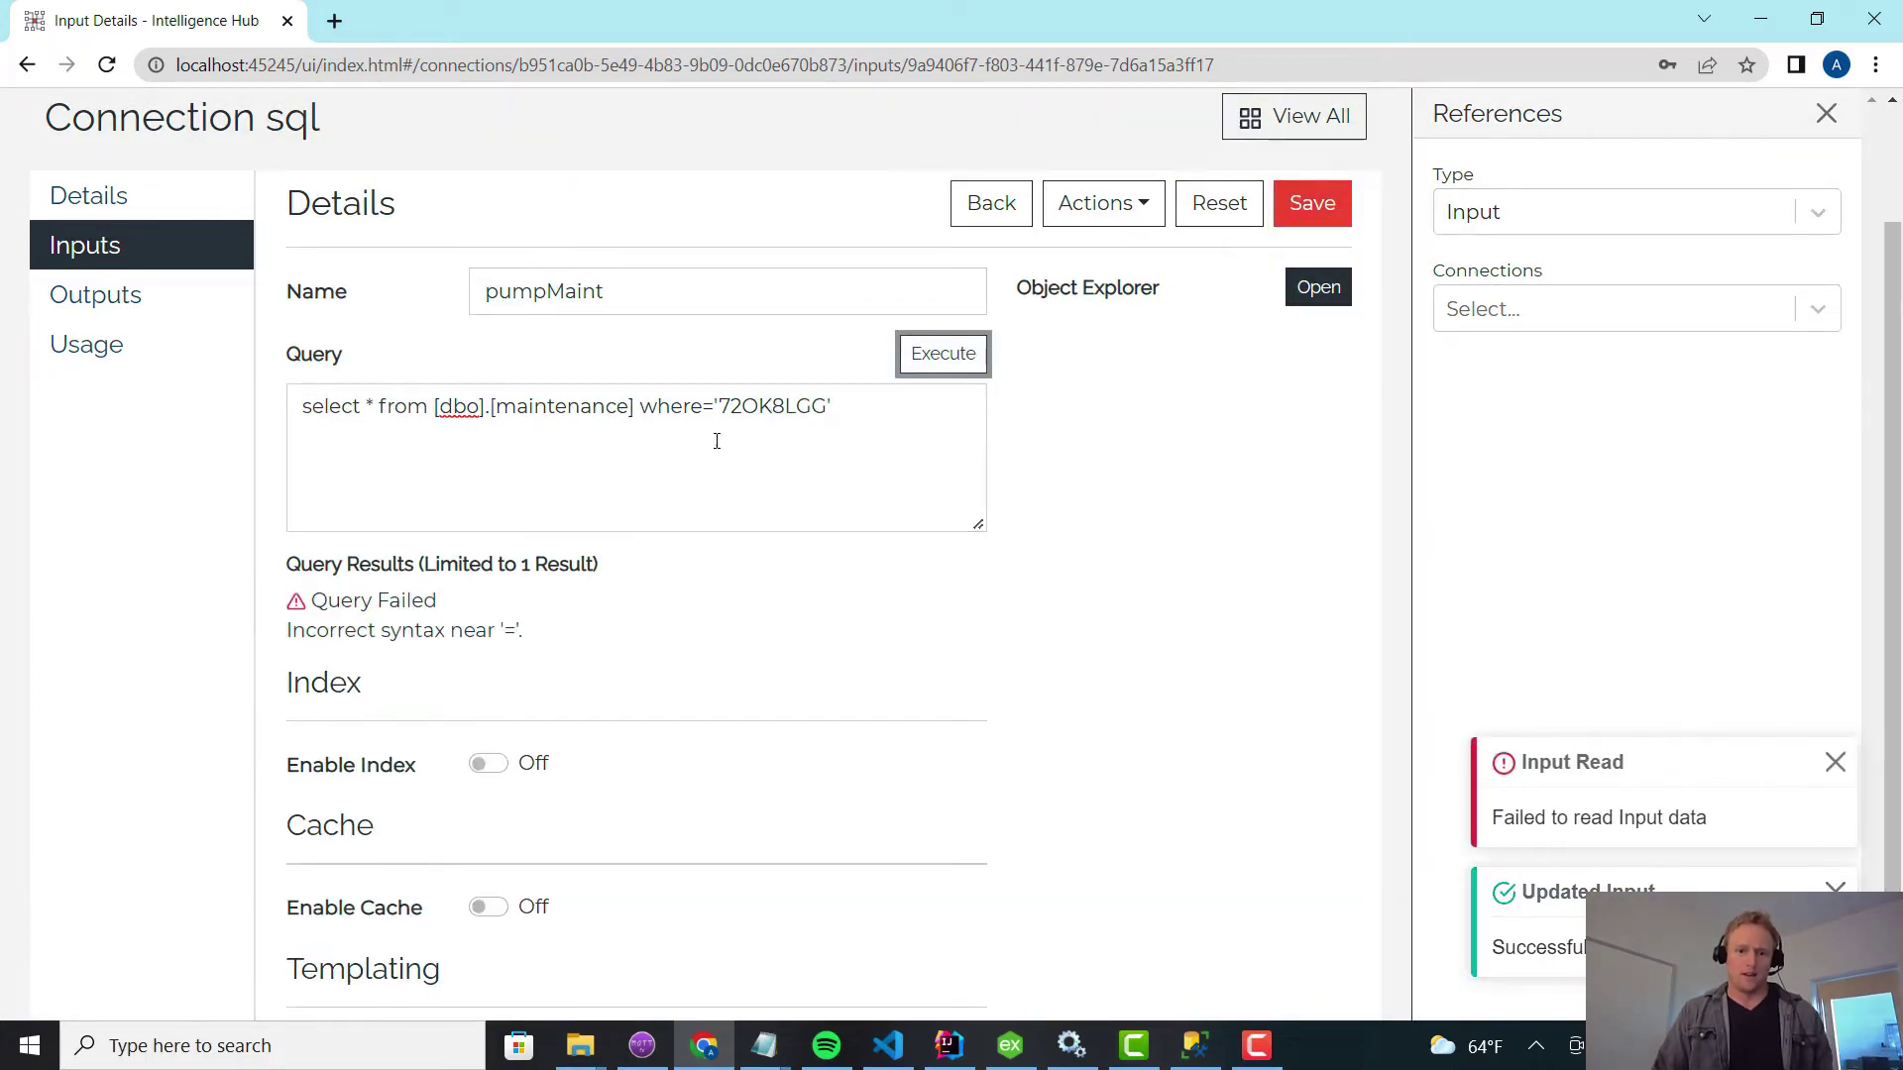
Correct the filter to WHERE asset='72OK8LGG', save, and execute to see the matching row.
click(712, 408)
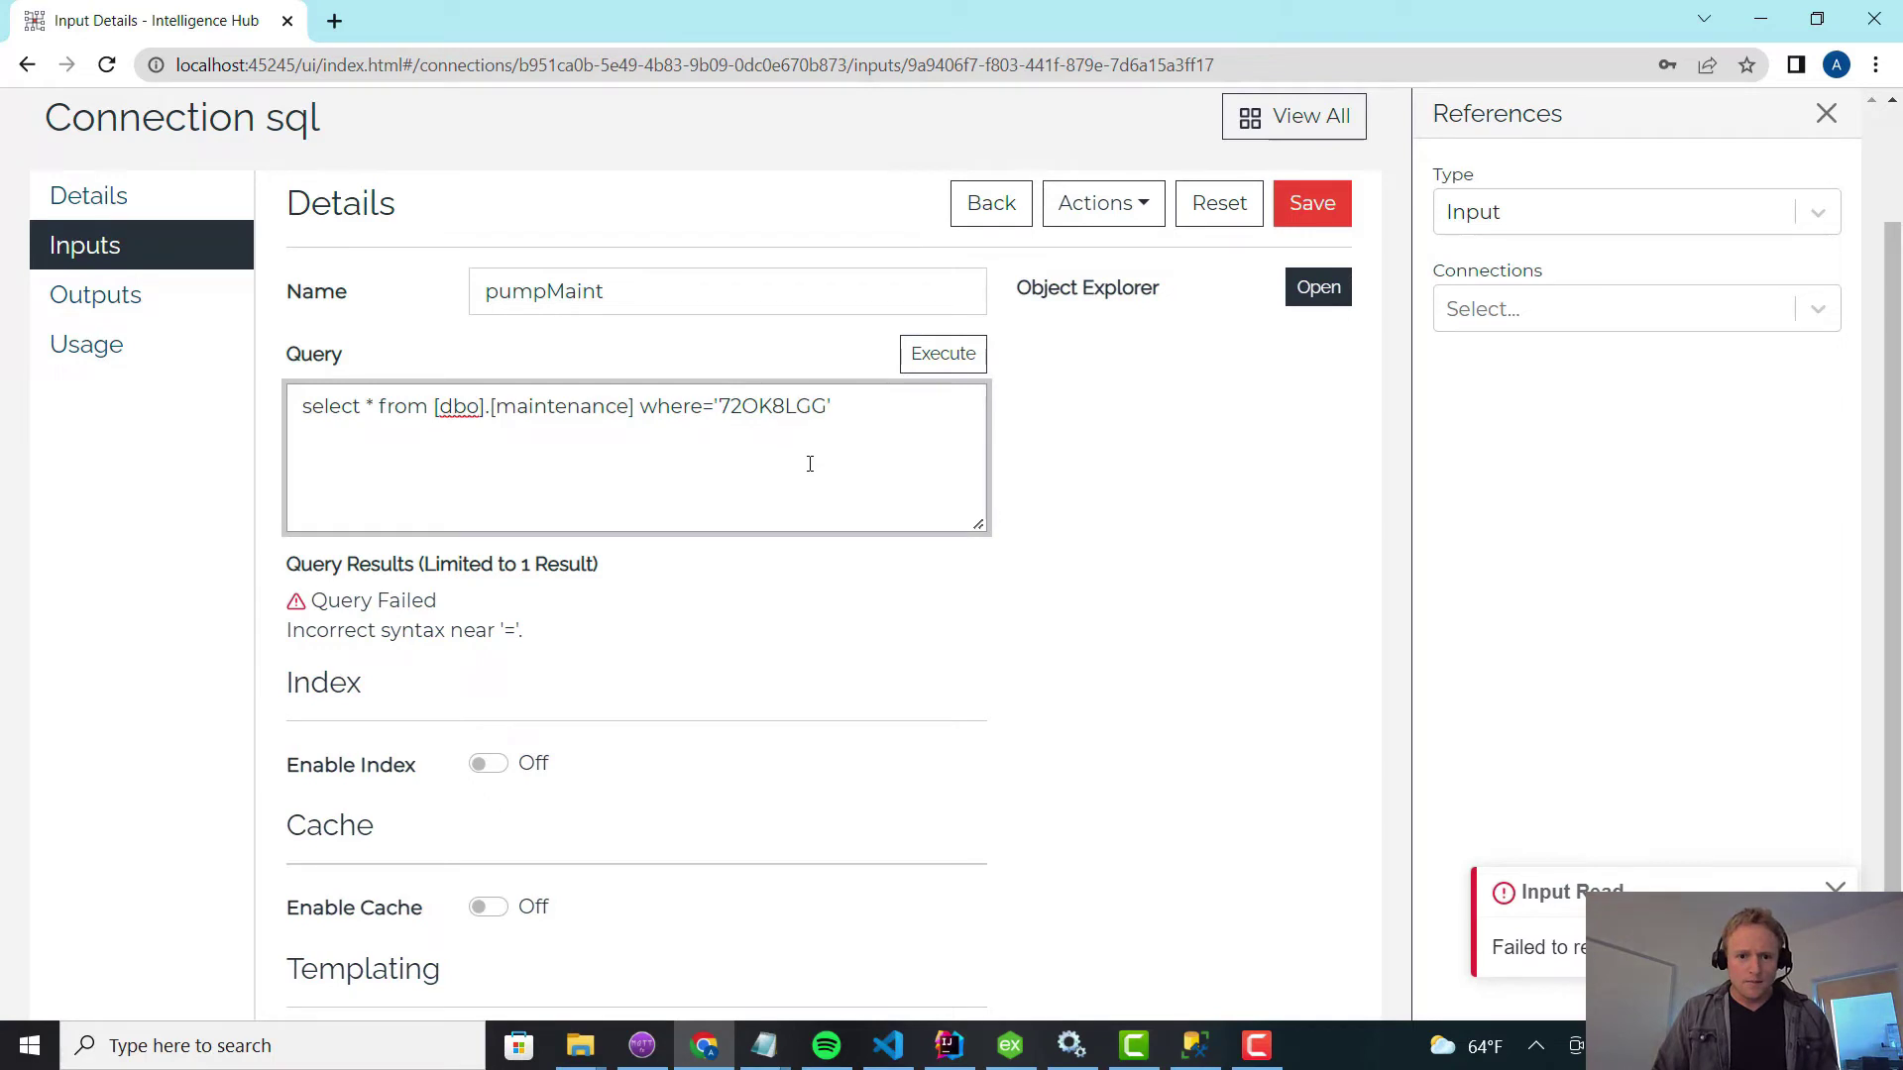
double_click(674, 404)
text(WHERE)
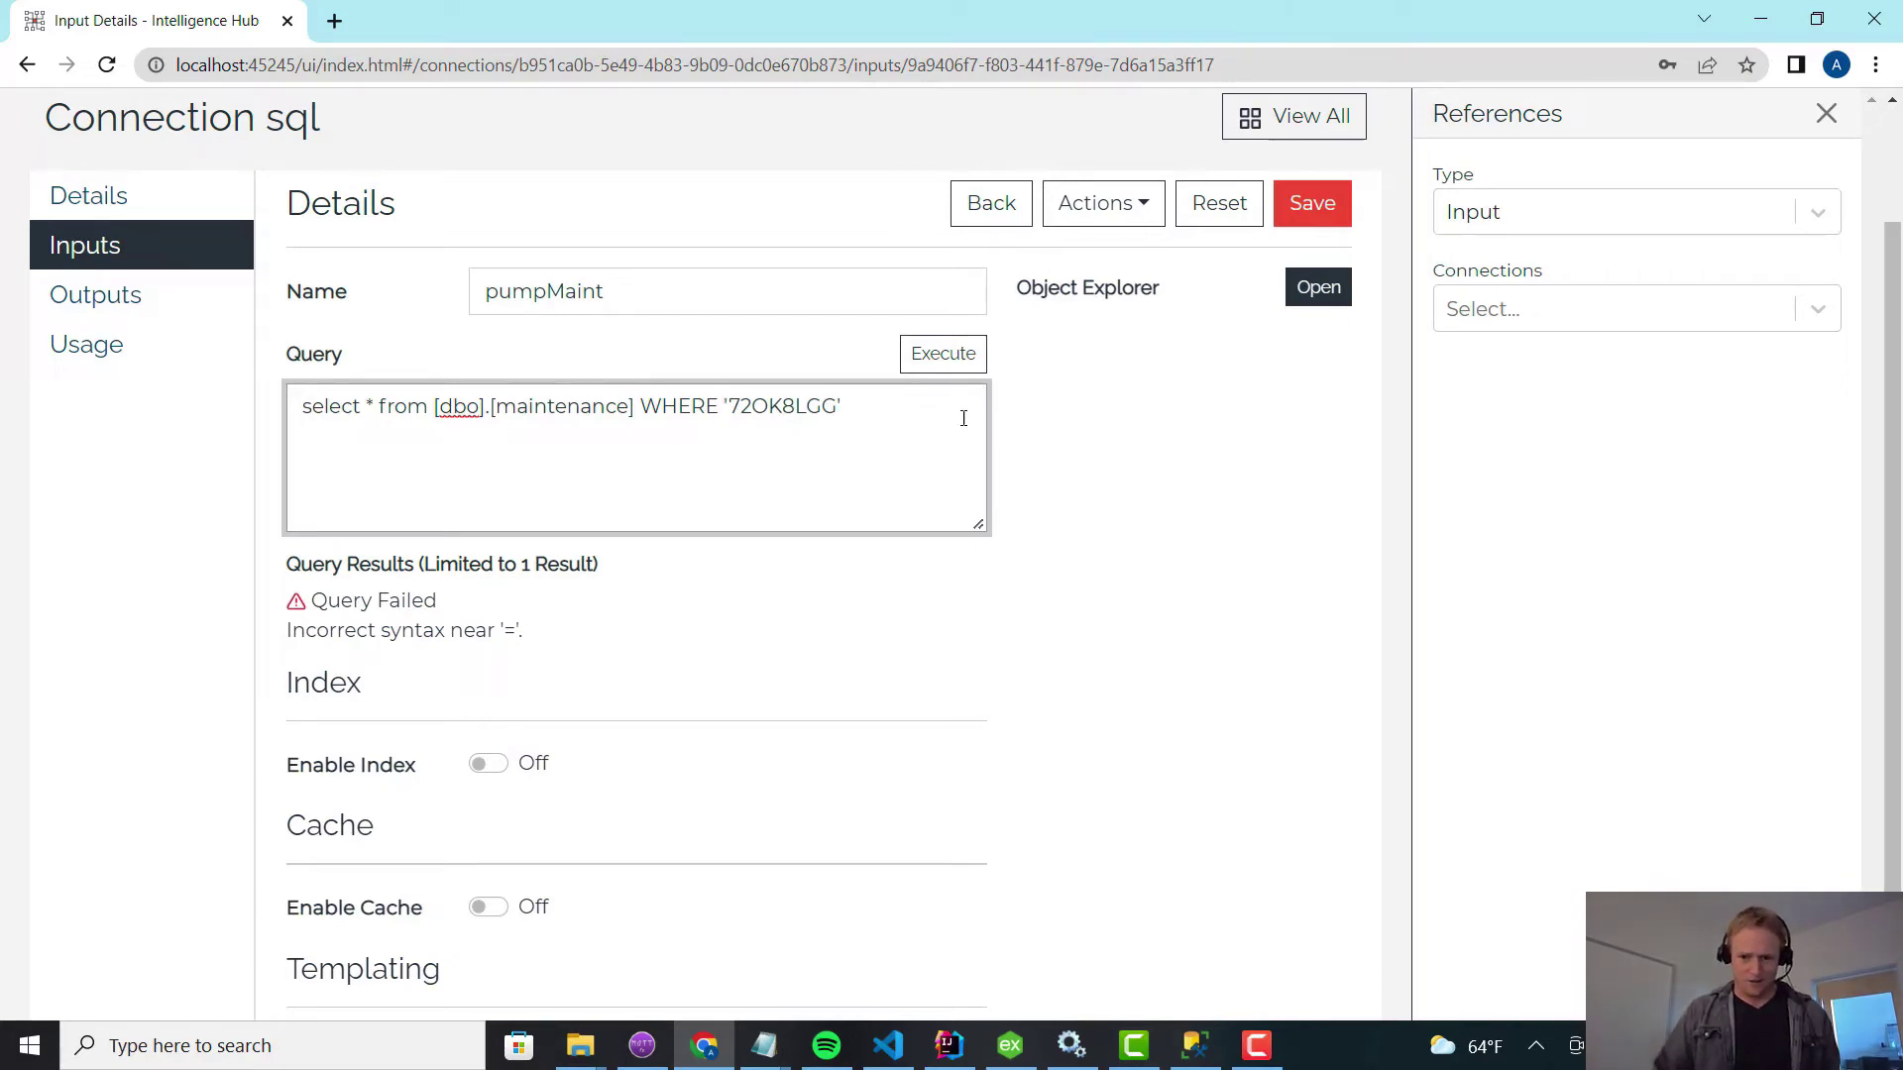
click(1189, 1053)
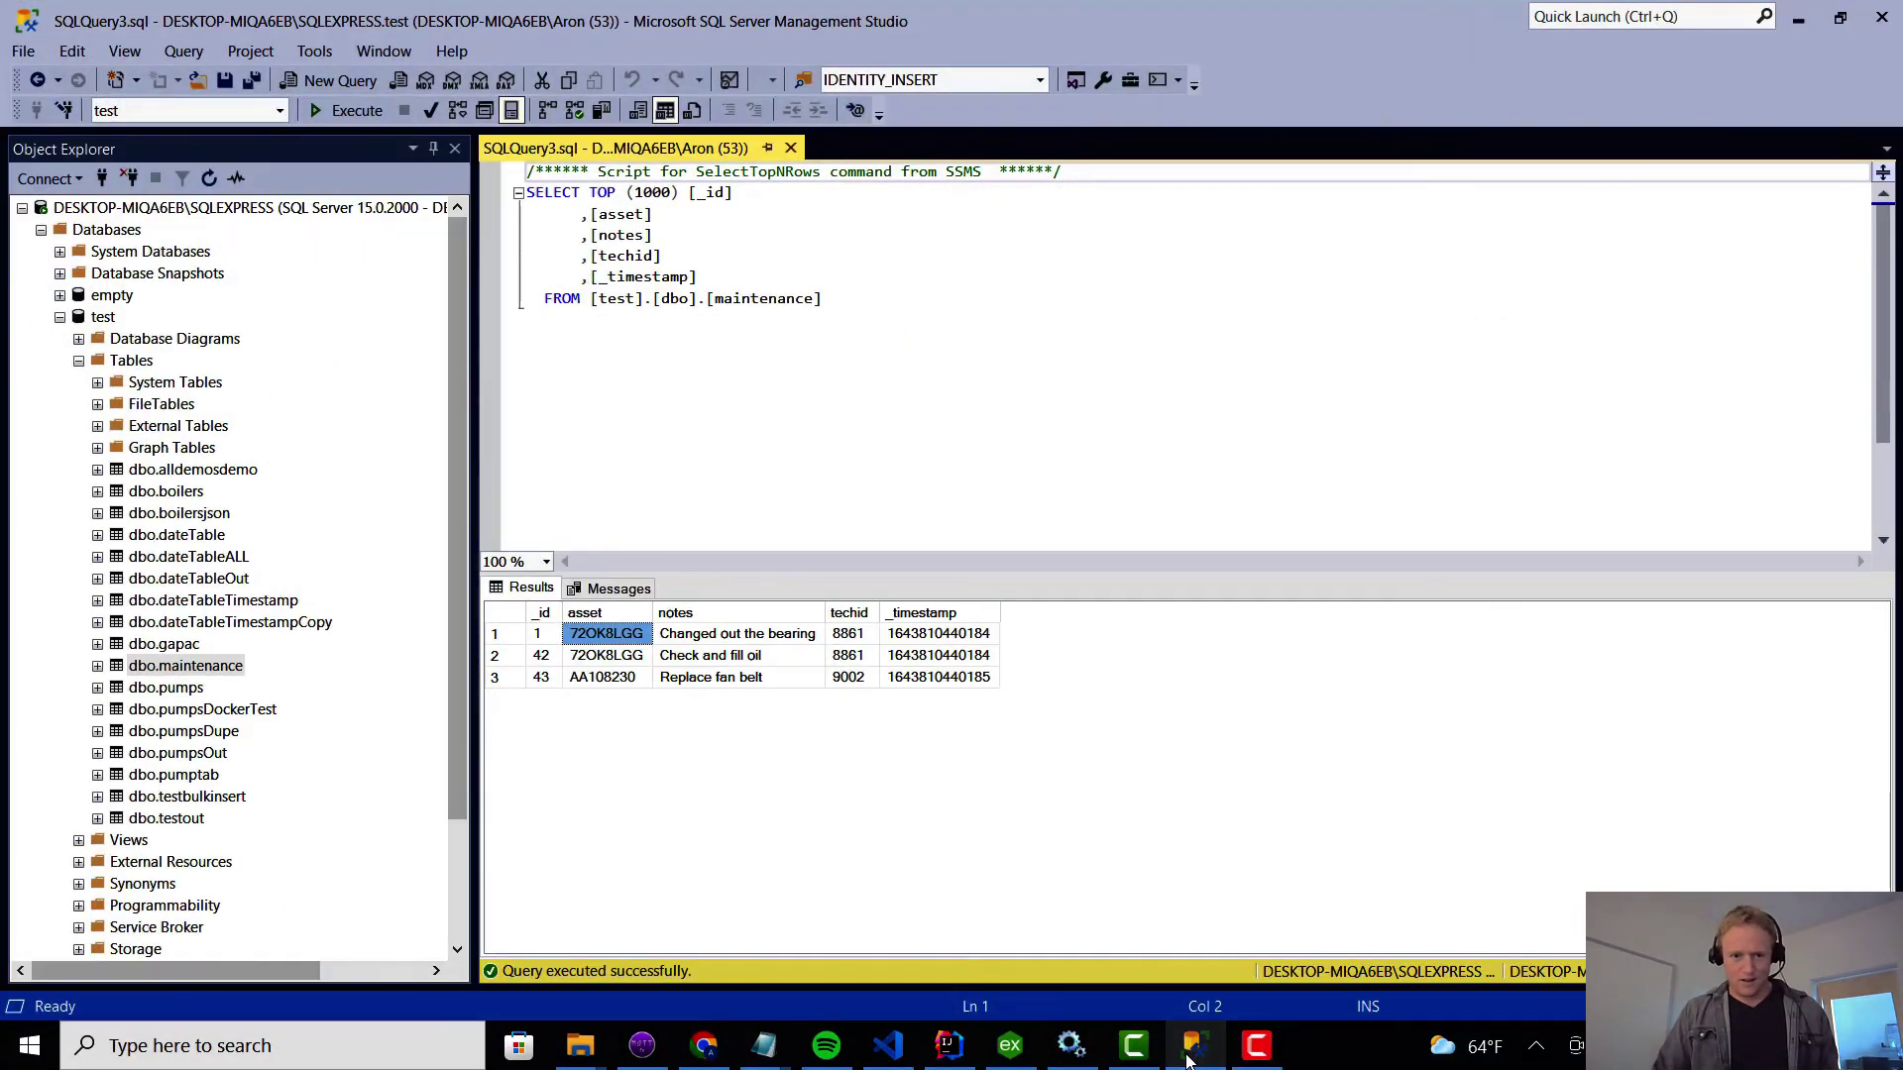
click(1189, 1052)
text(asset='72OK8LGG)
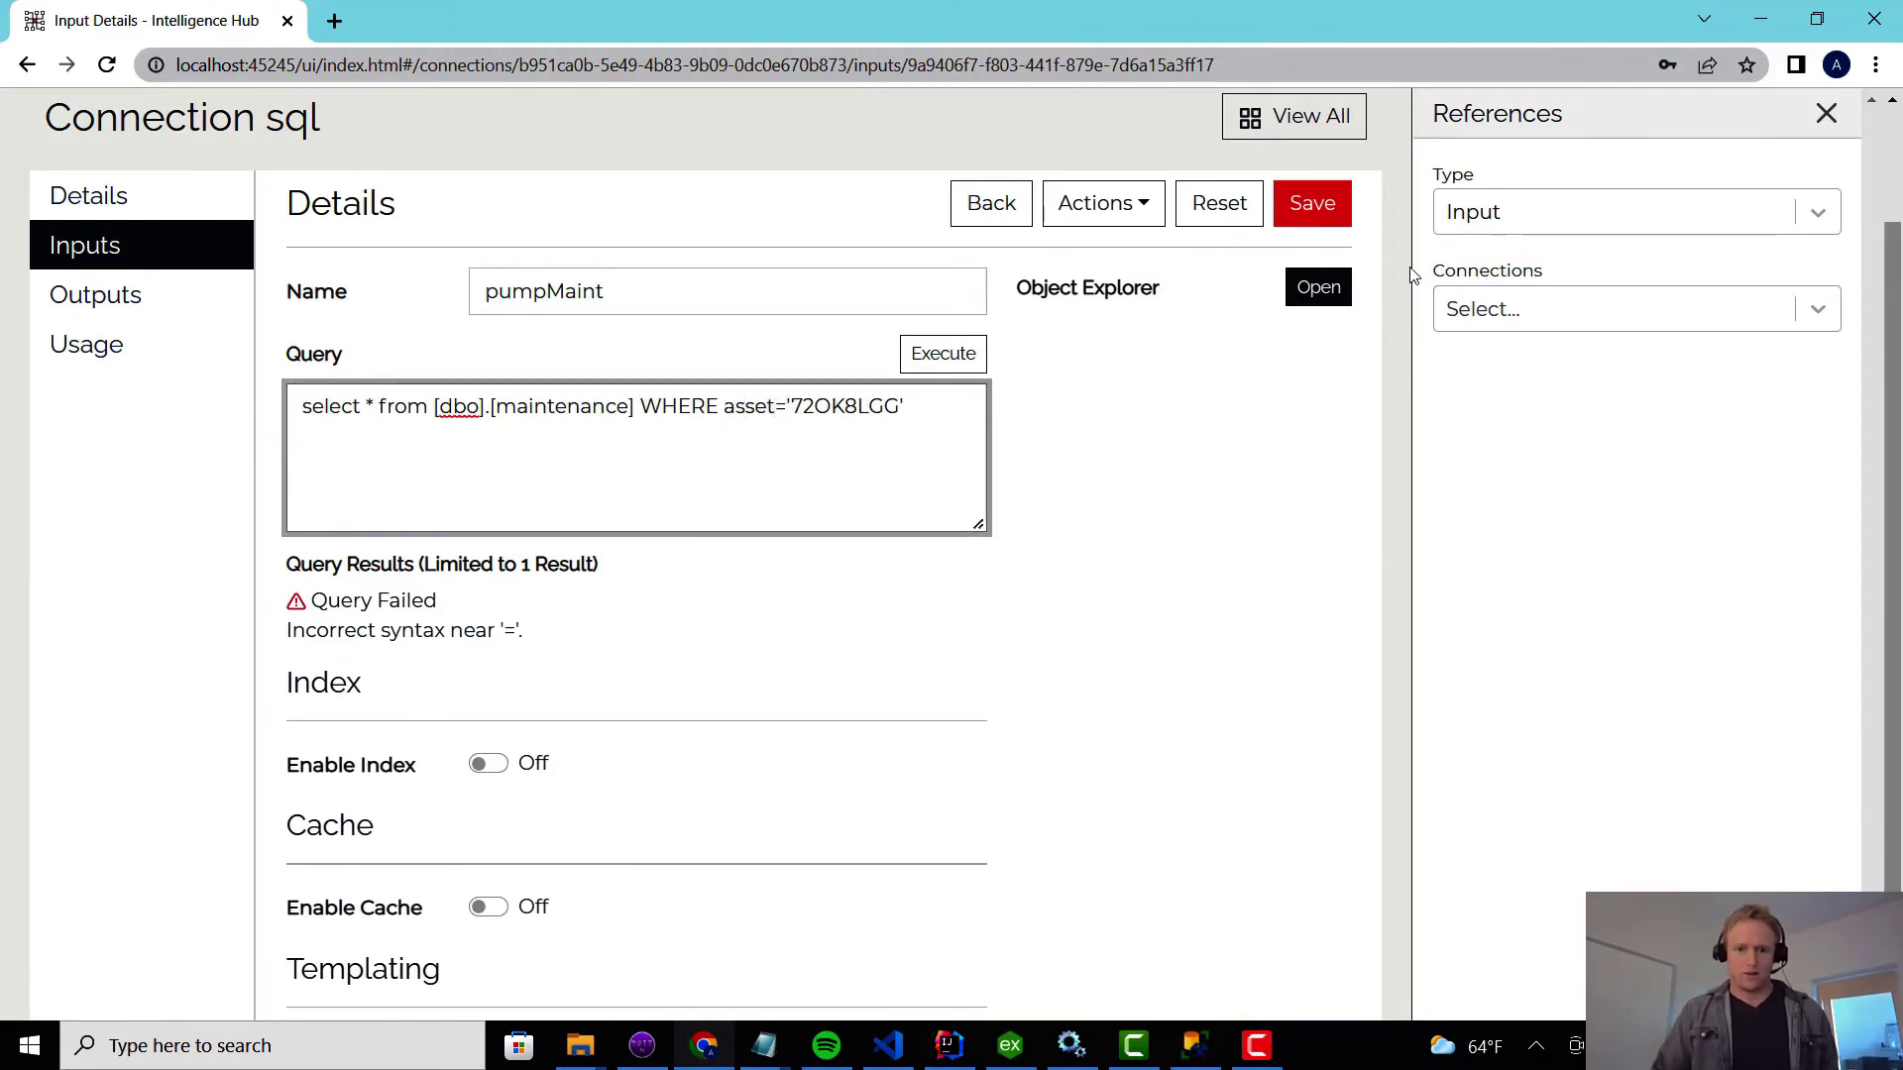
click(1338, 210)
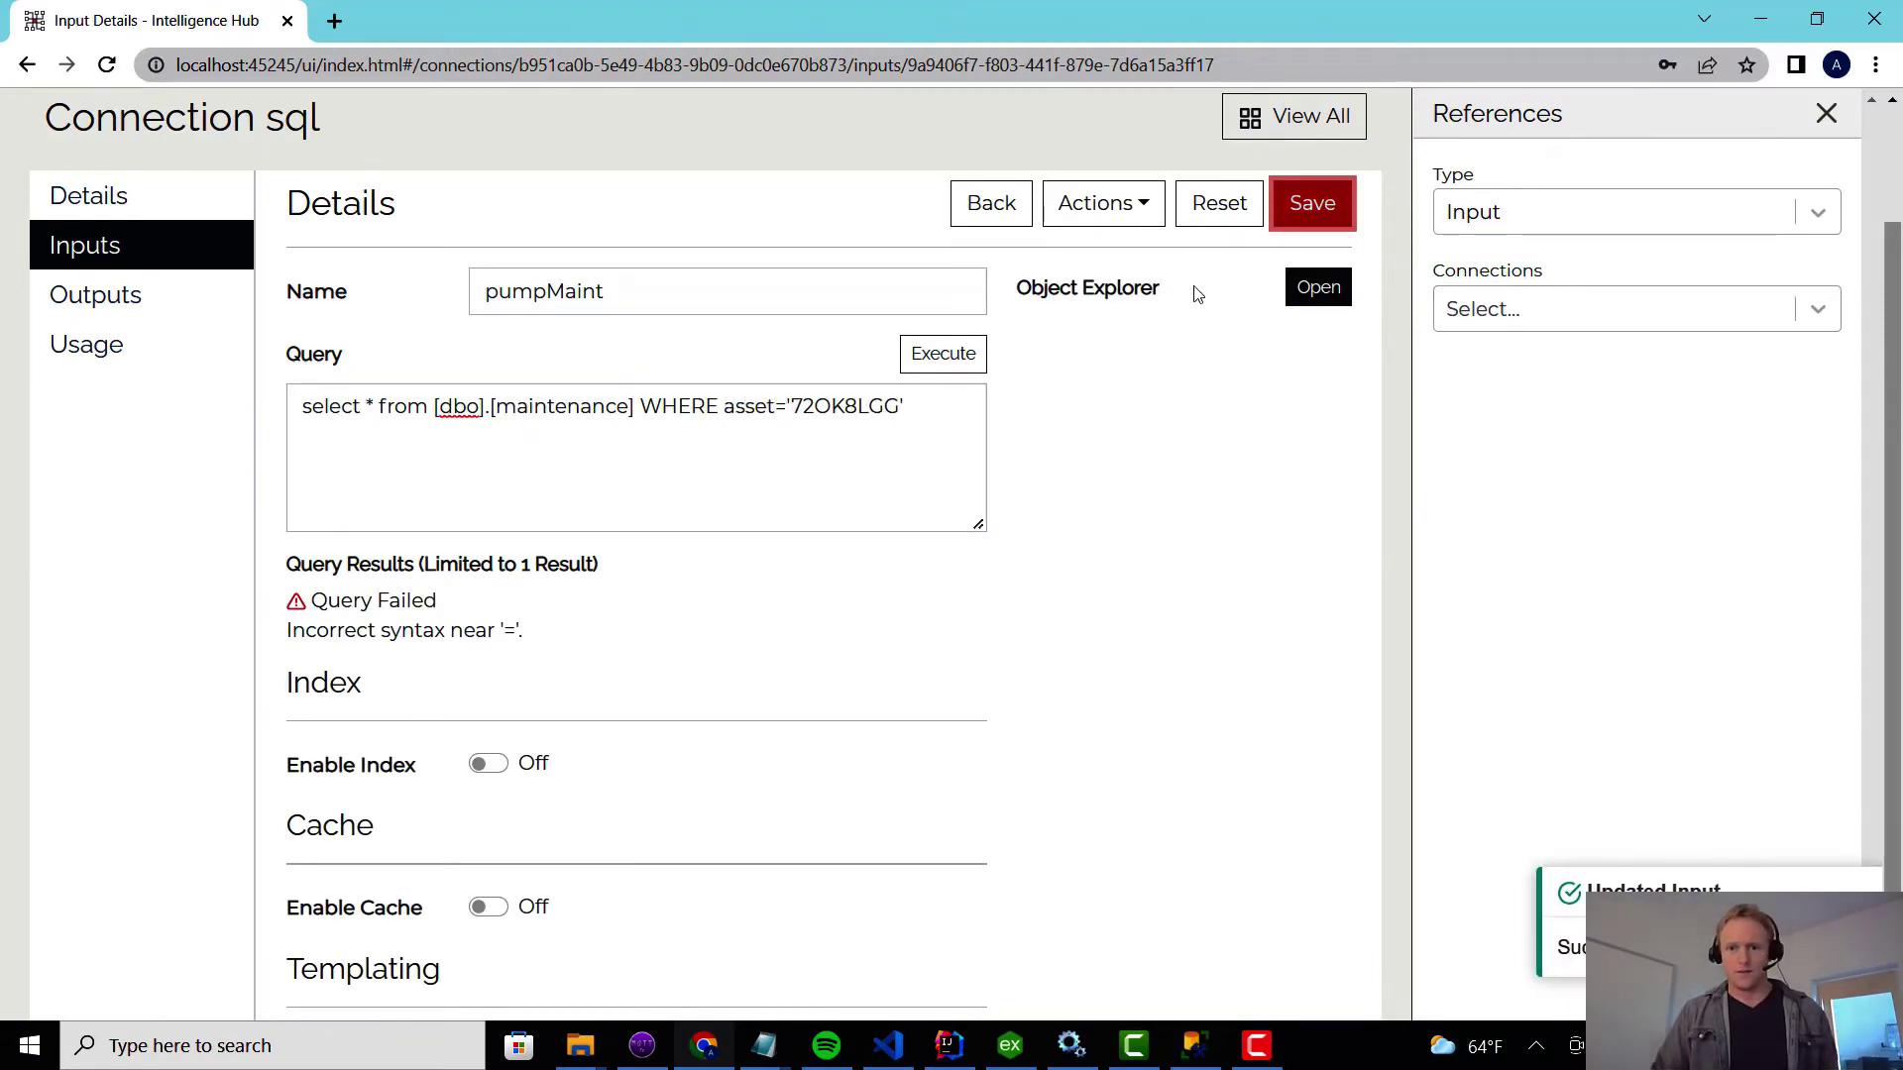
click(976, 355)
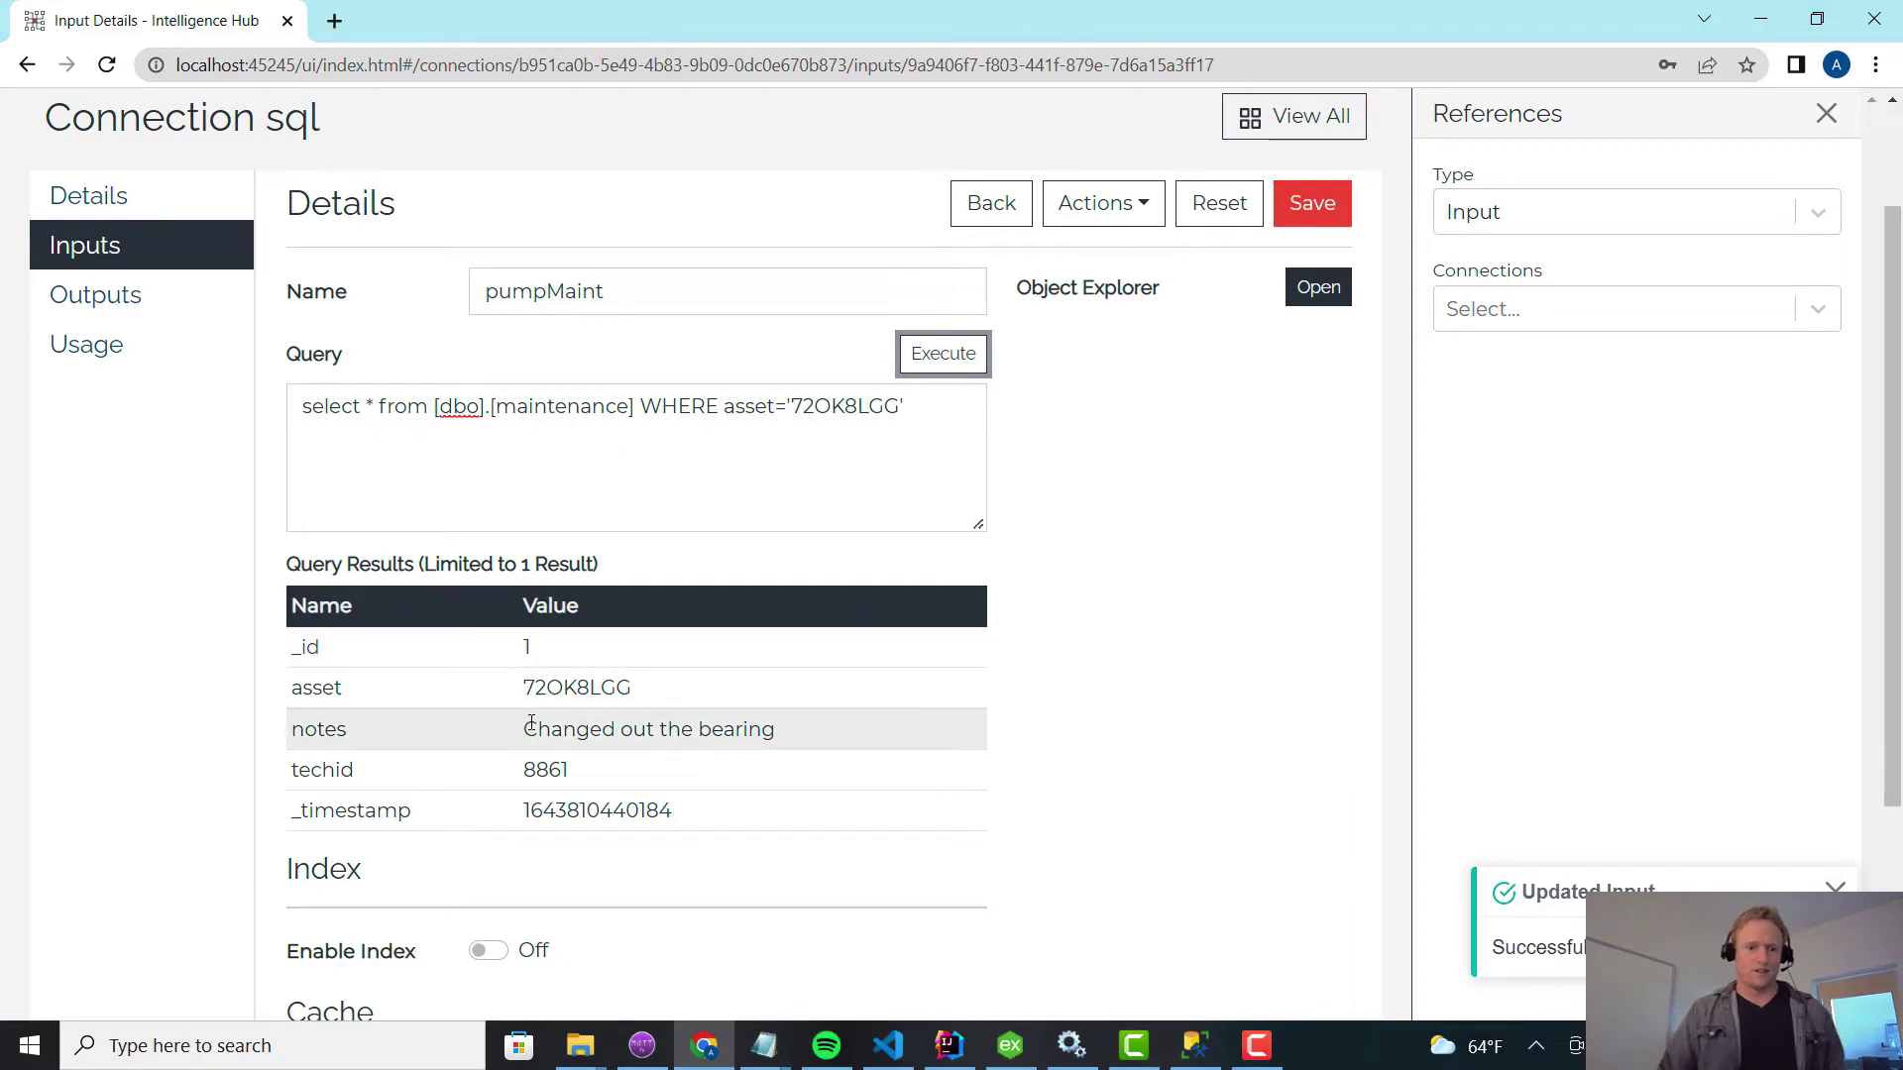
Replace the hard-coded asset with {{this.assetid}}, save, and execute the query.
double_click(837, 404)
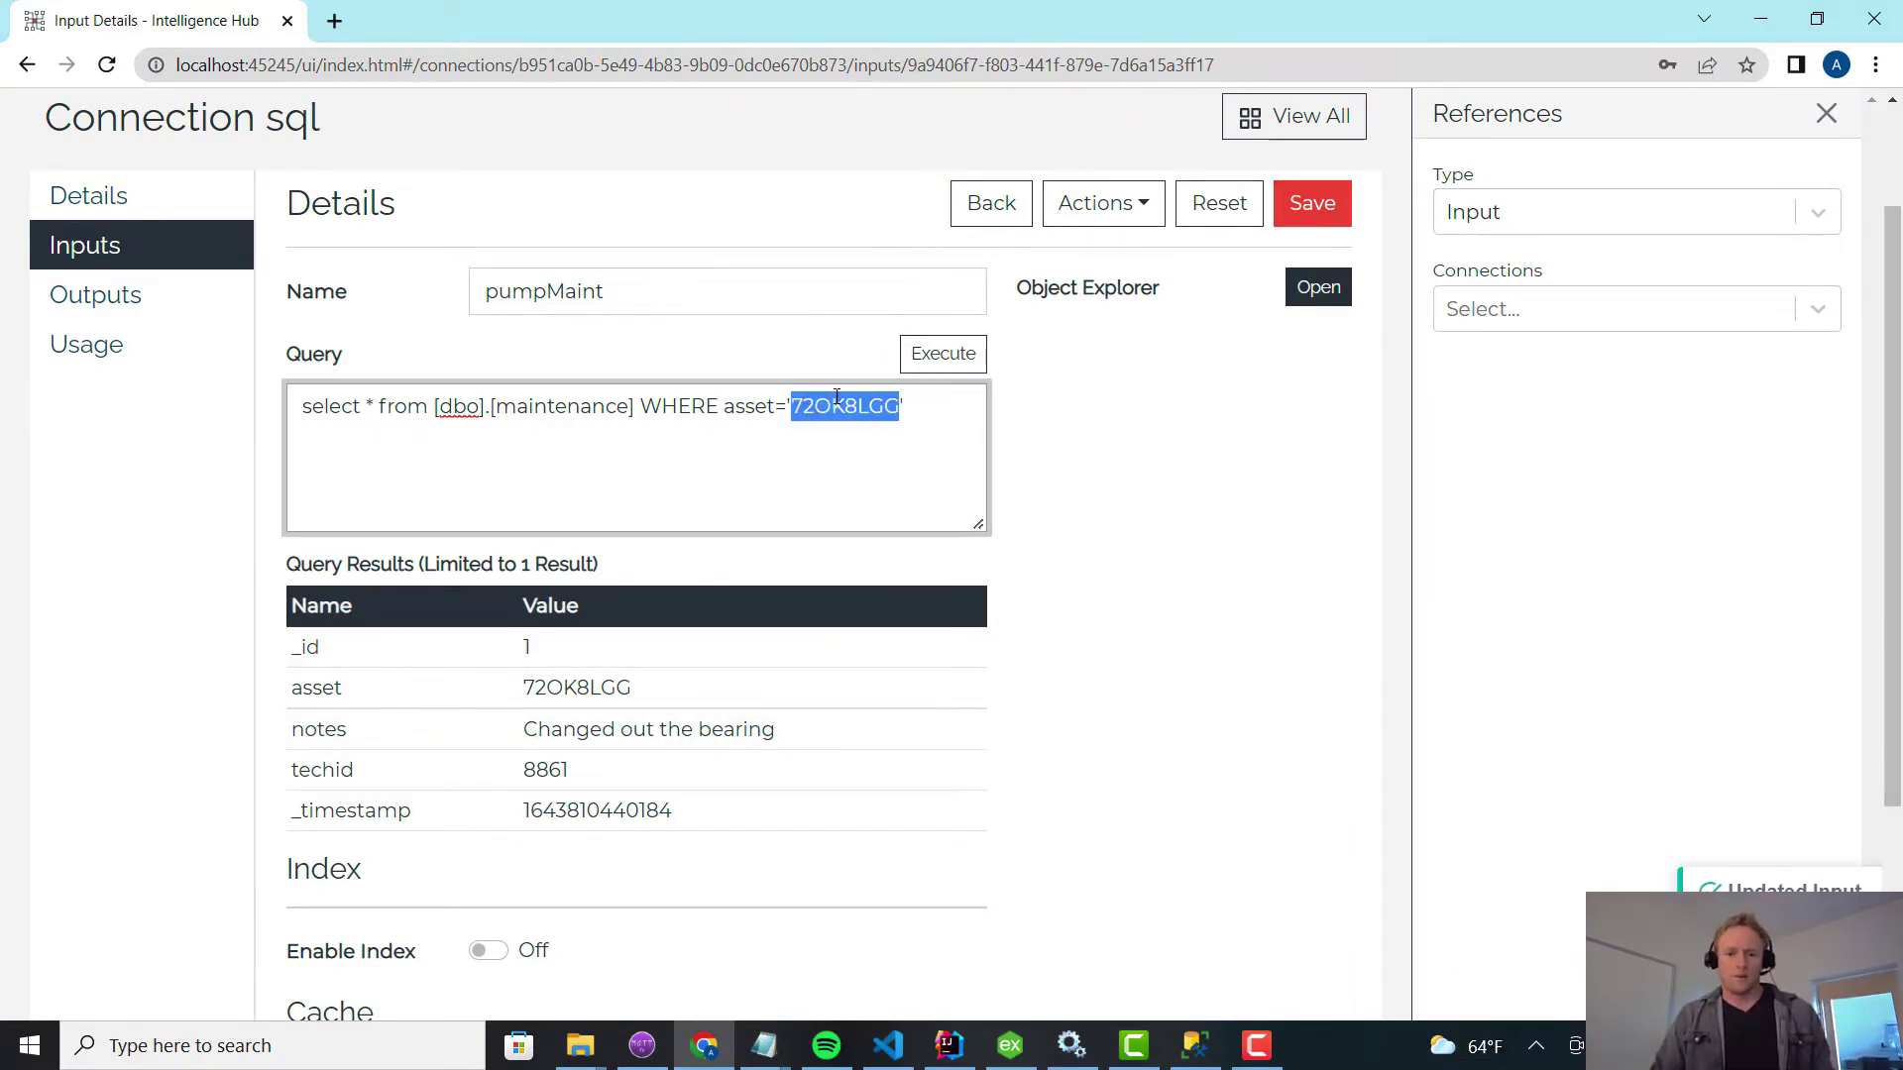
key(BackSpace)
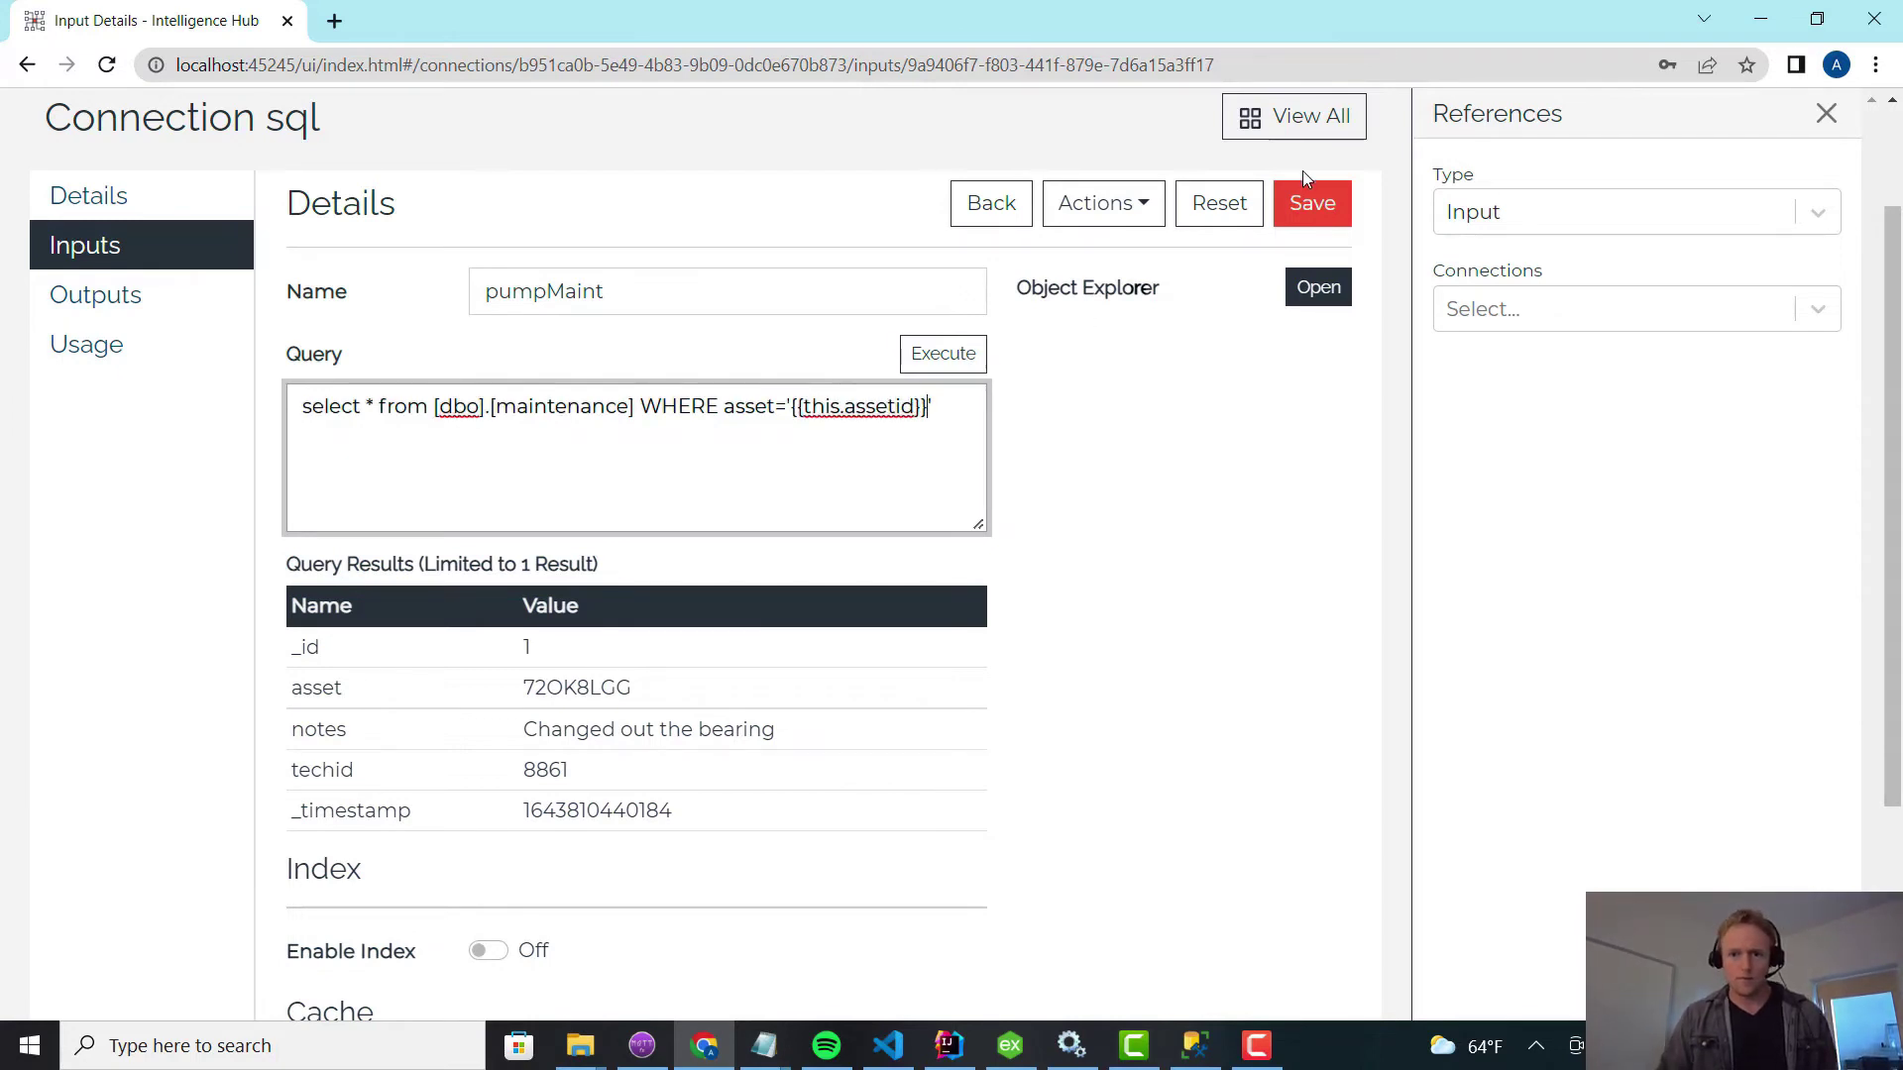
click(1312, 203)
click(976, 355)
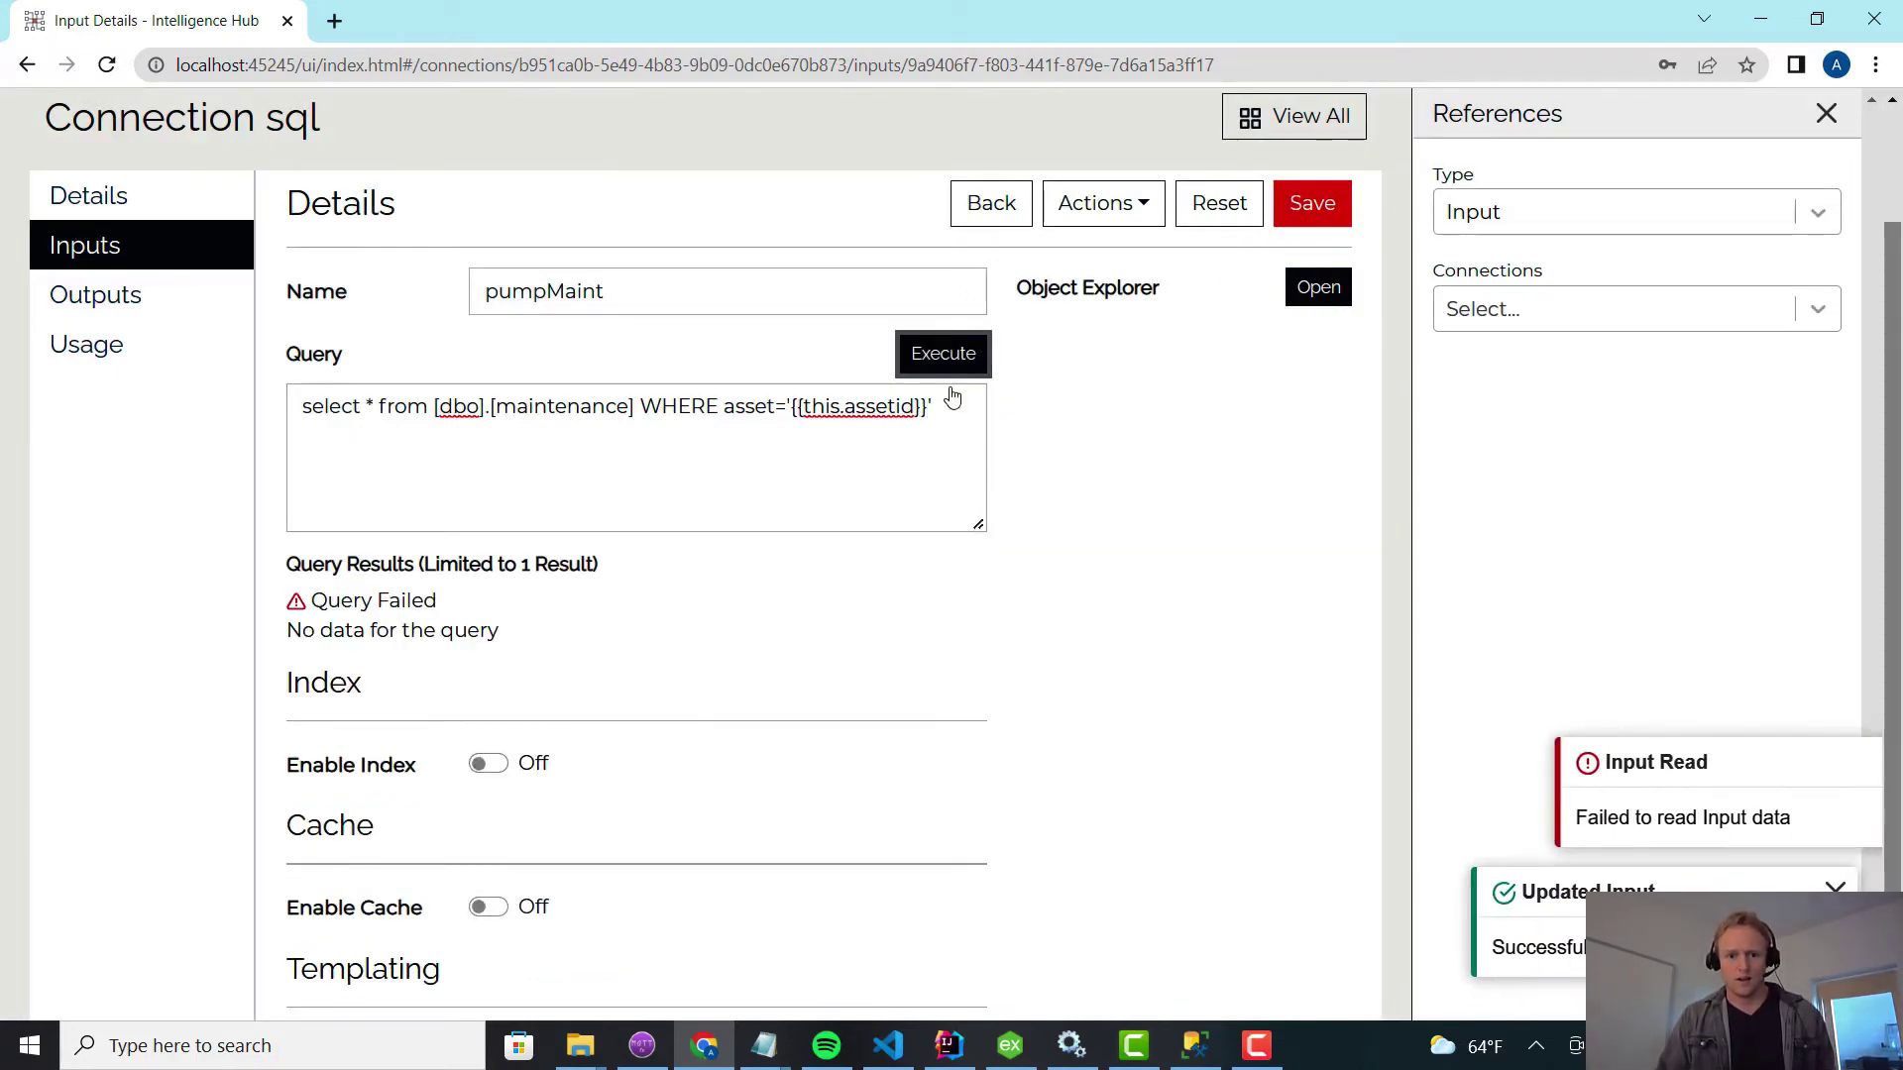
scroll(527, 650, down, 1)
scroll(550, 508, up, 2)
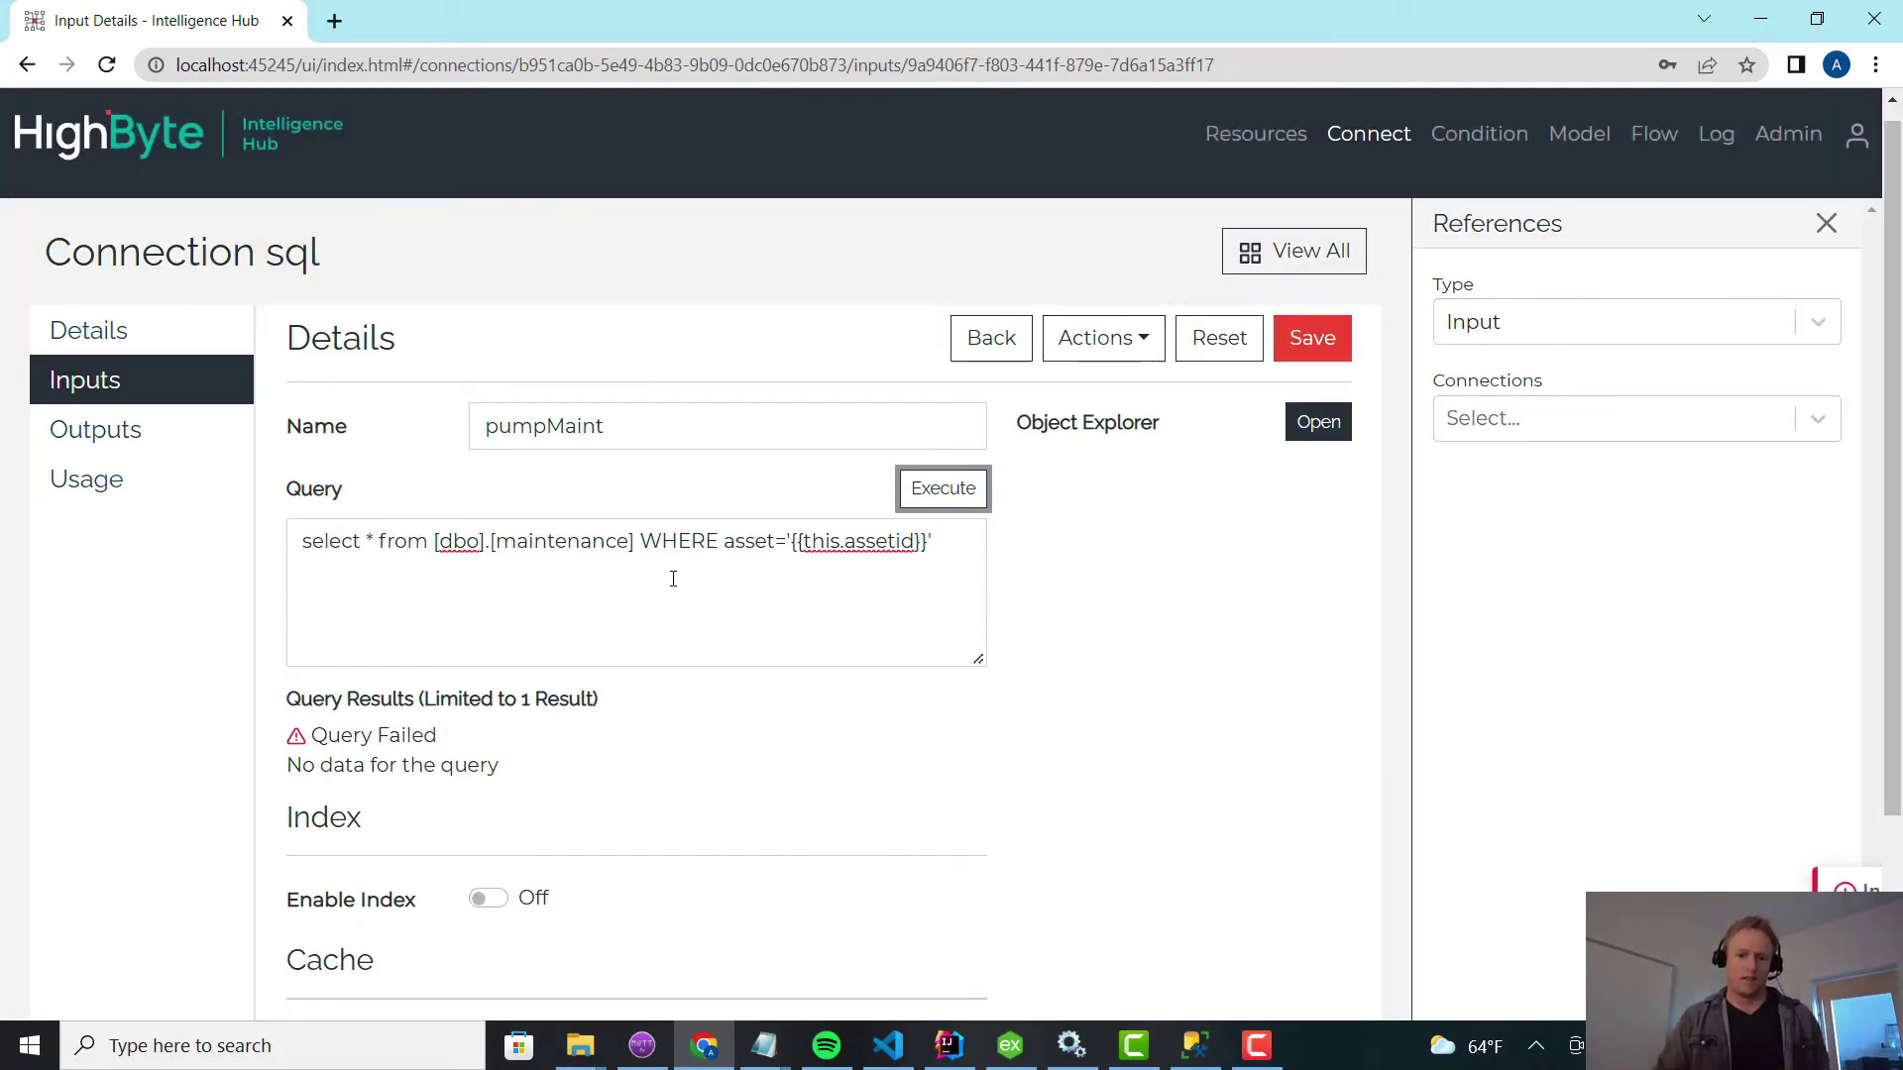
drag(844, 541, 908, 543)
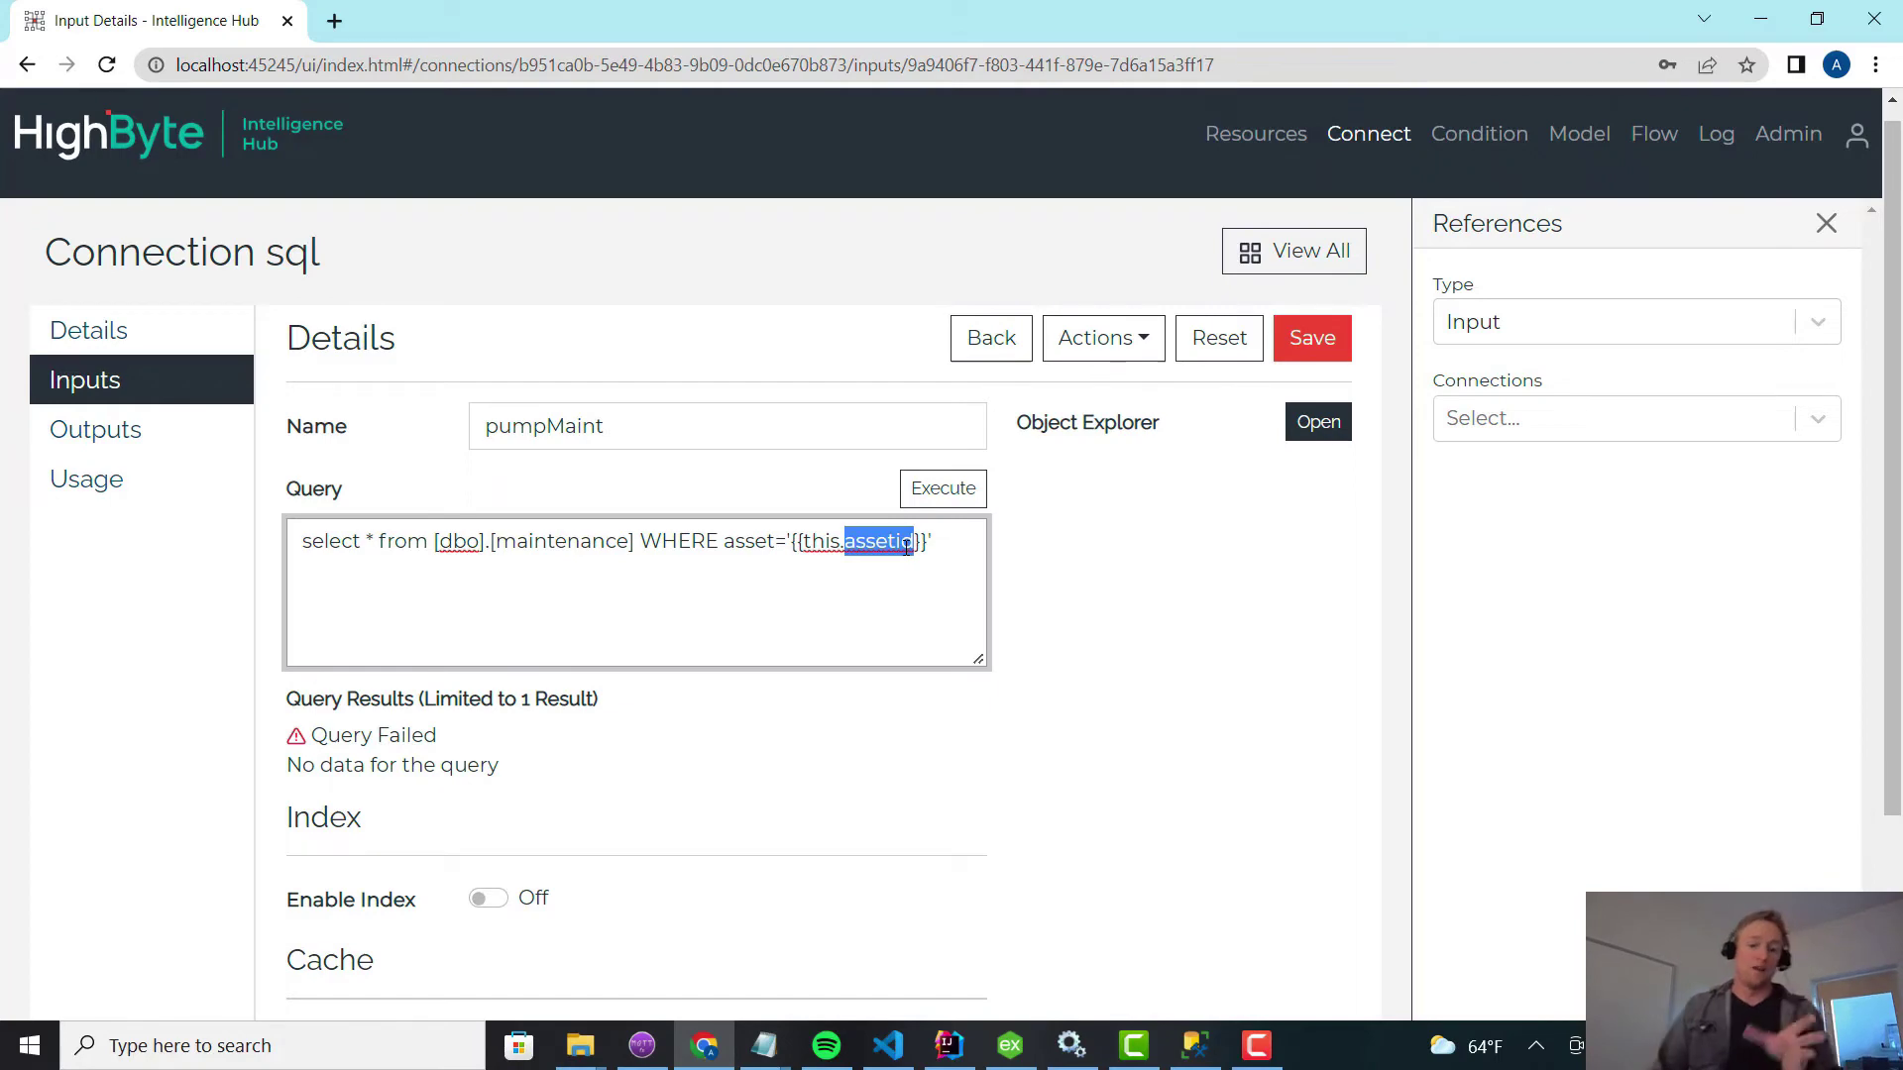
Open the burner210 instance from the model's instances list.
click(1516, 137)
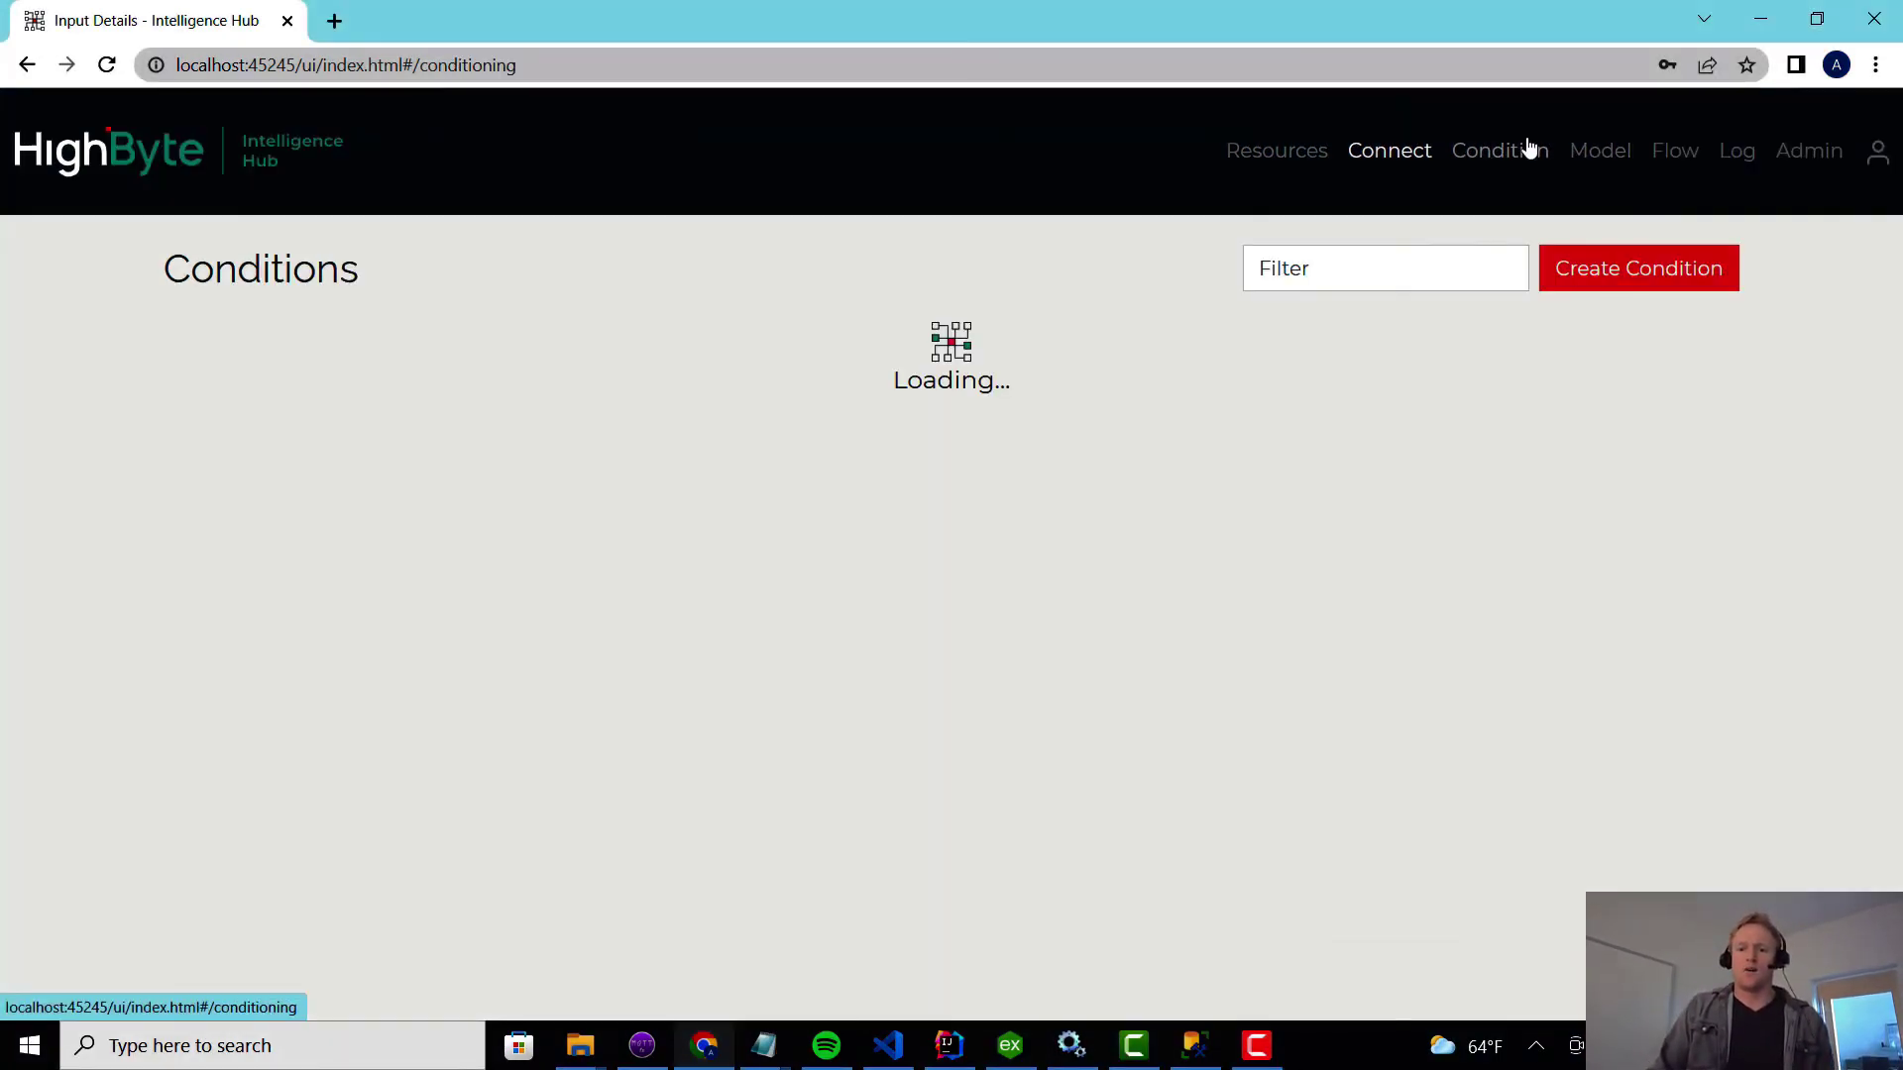
click(1585, 163)
click(386, 282)
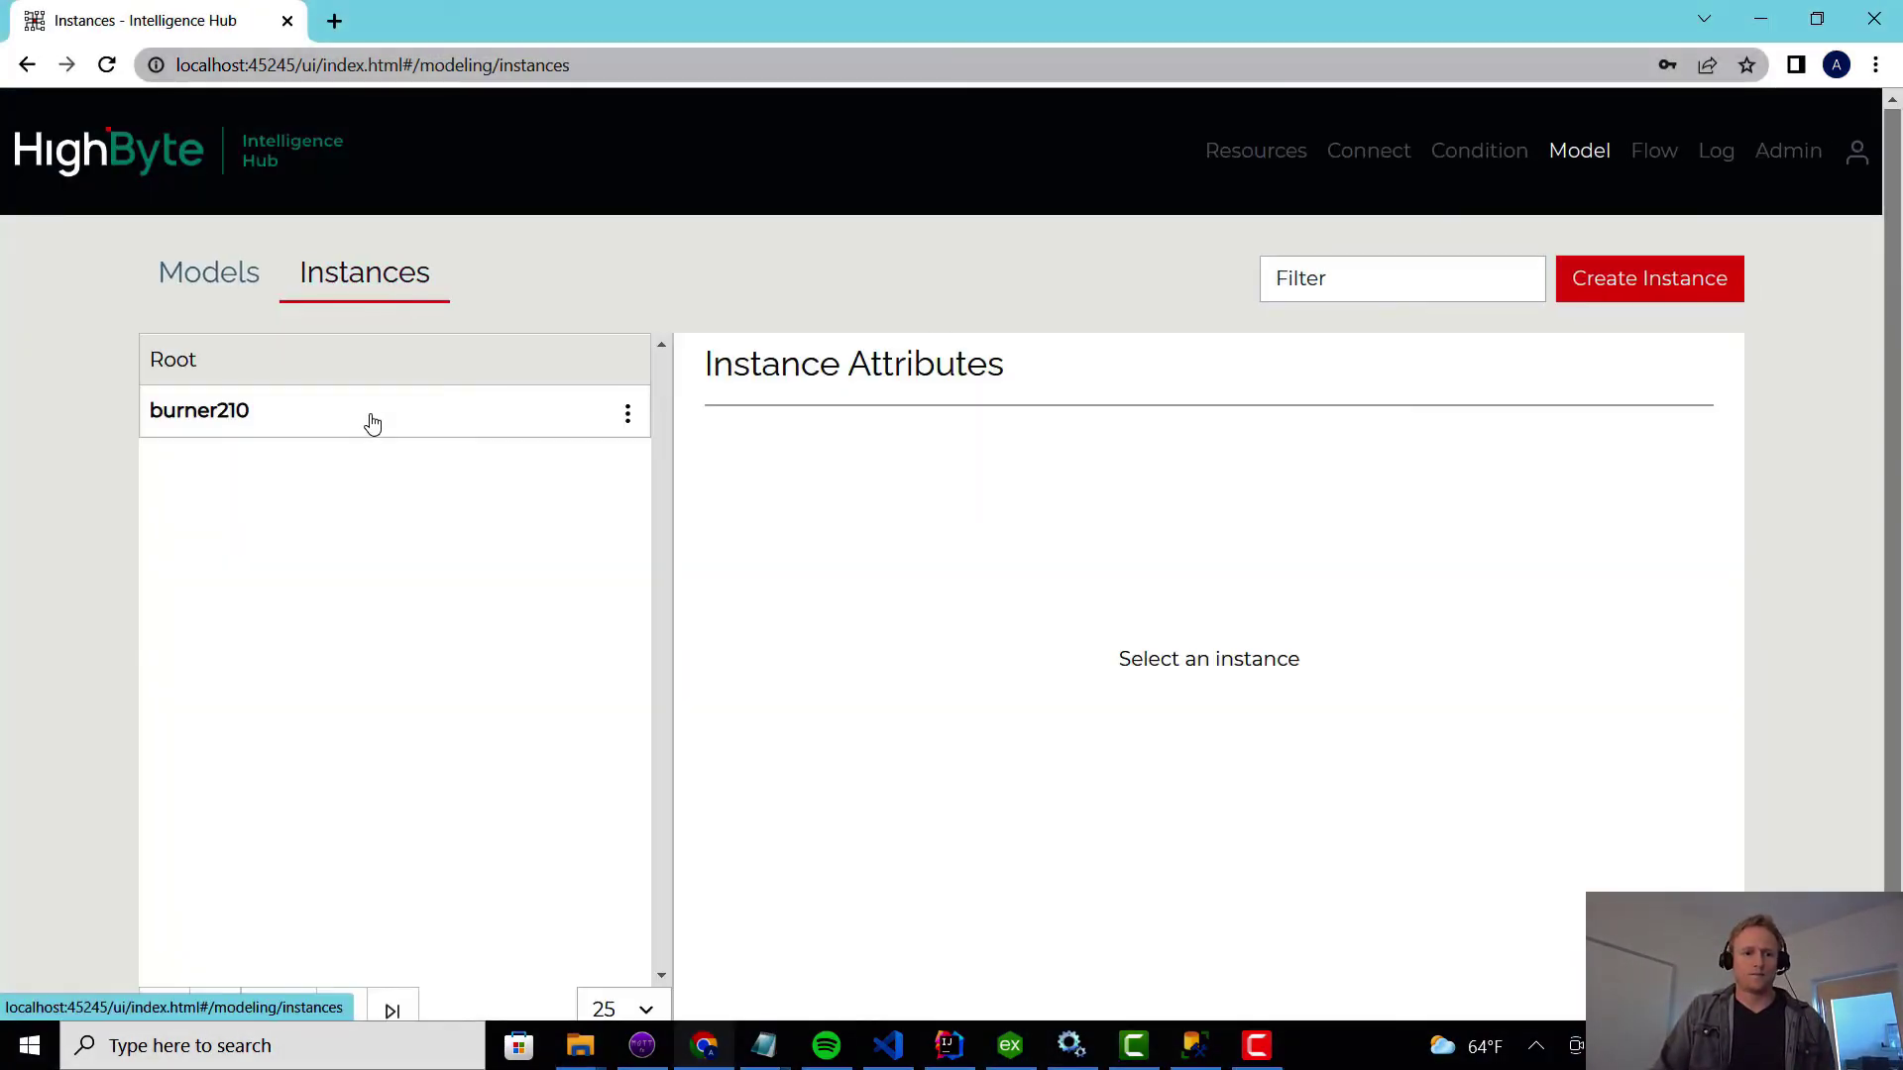
click(371, 421)
scroll(402, 668, down, 5)
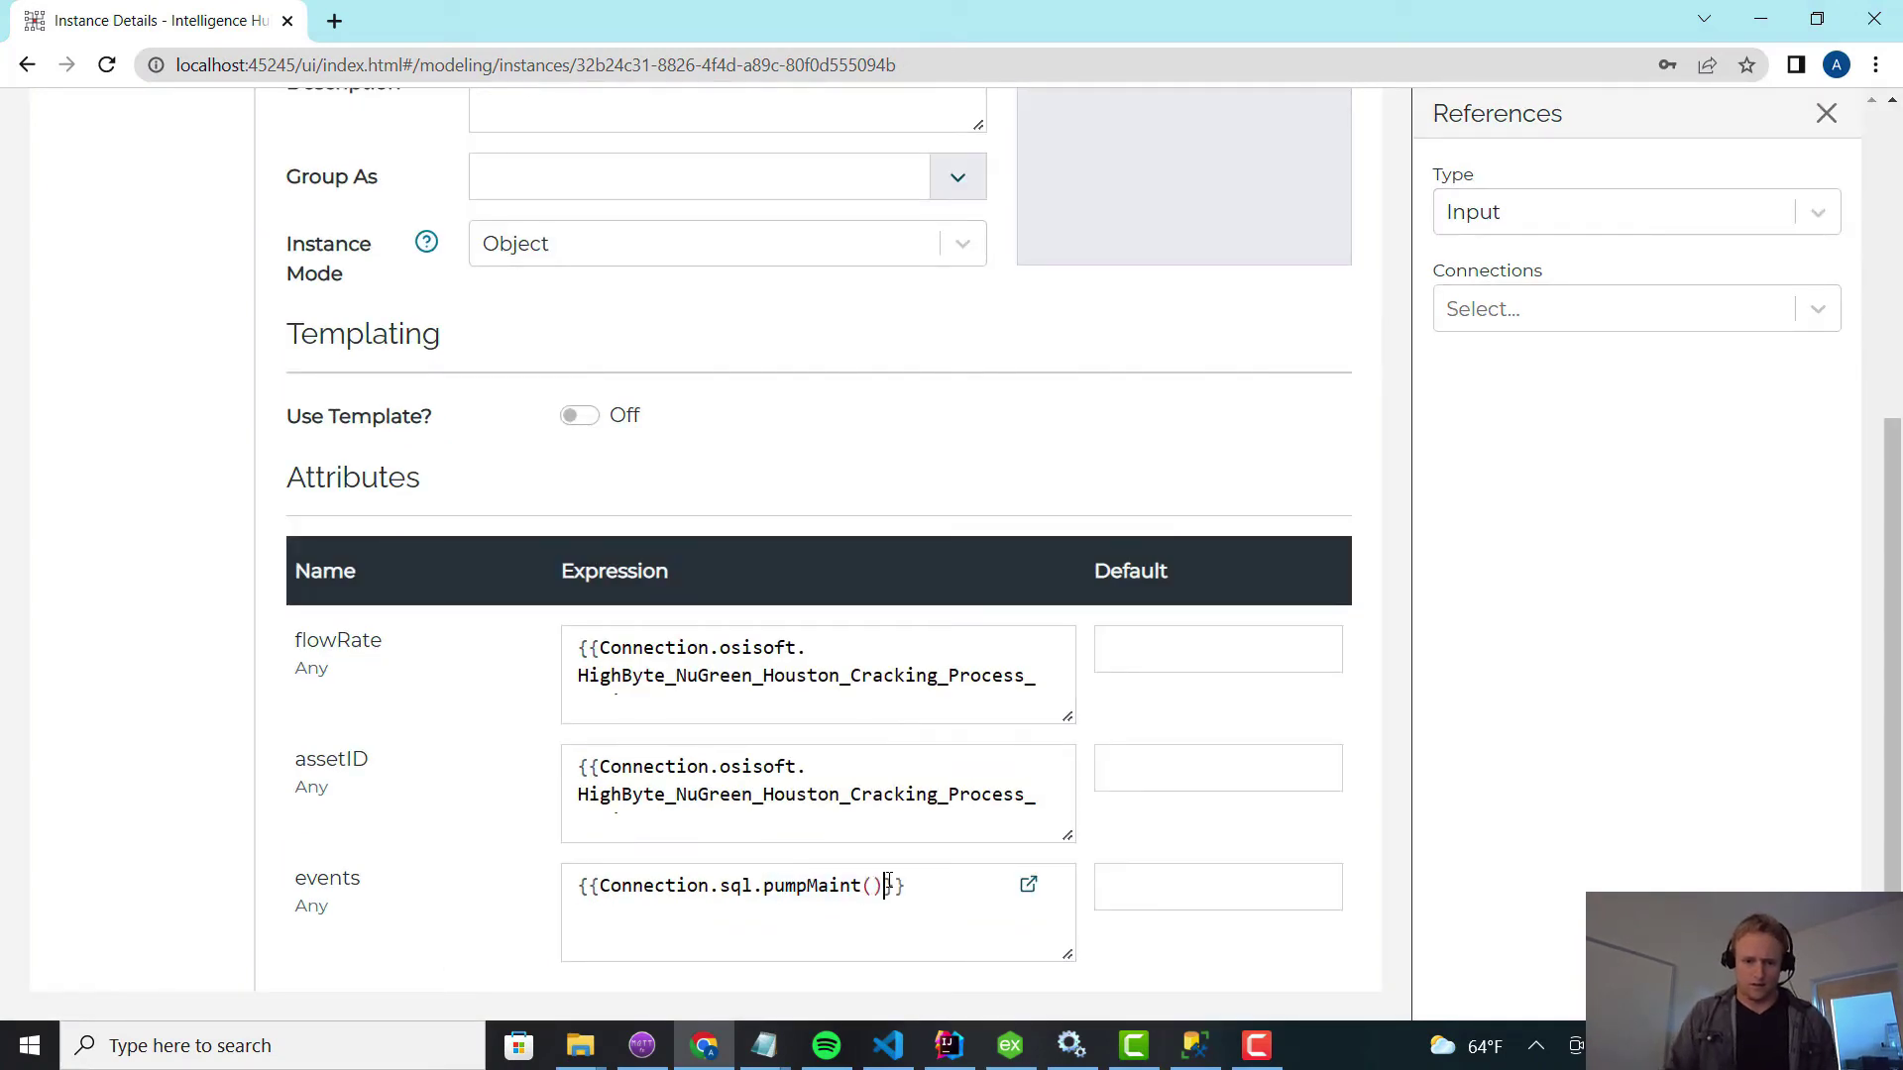
Add assetid= to the events pumpMaint call and paste the asset ID copied from SSMS.
text(assetid=)
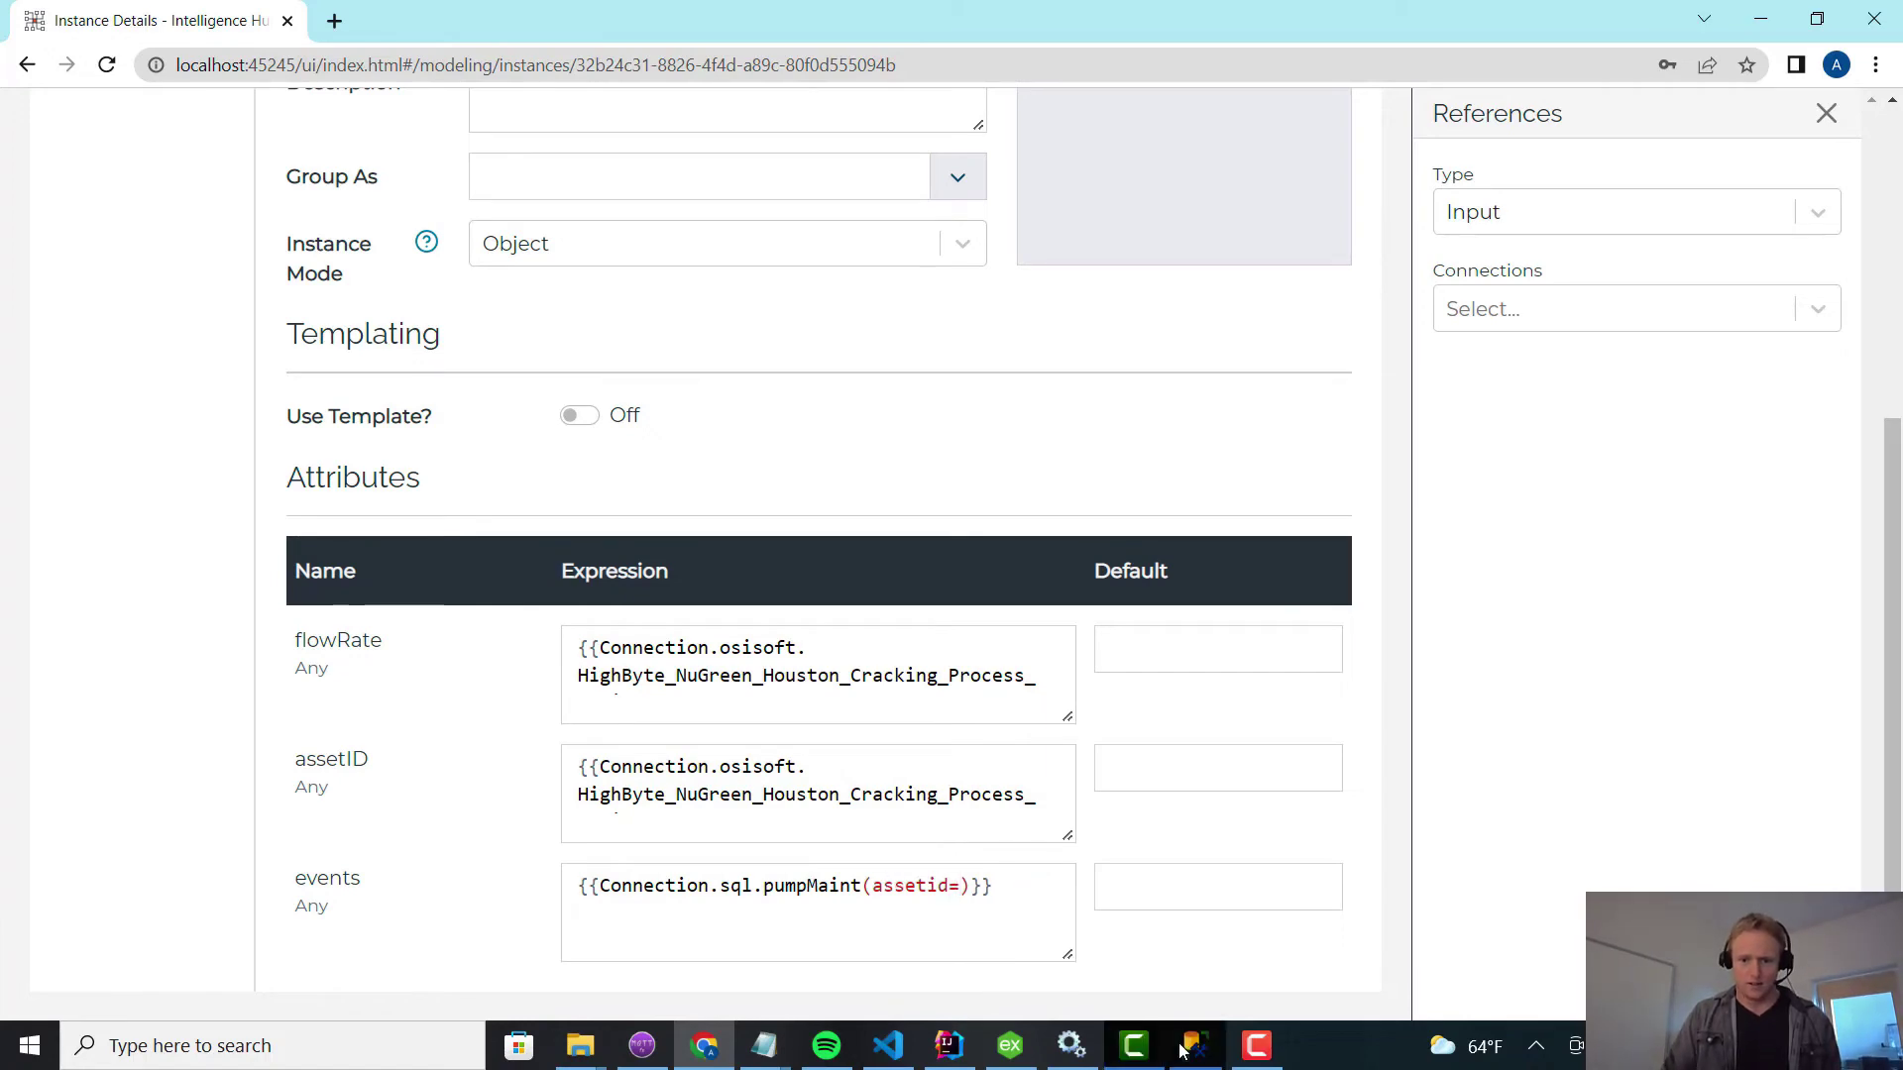
click(1195, 1046)
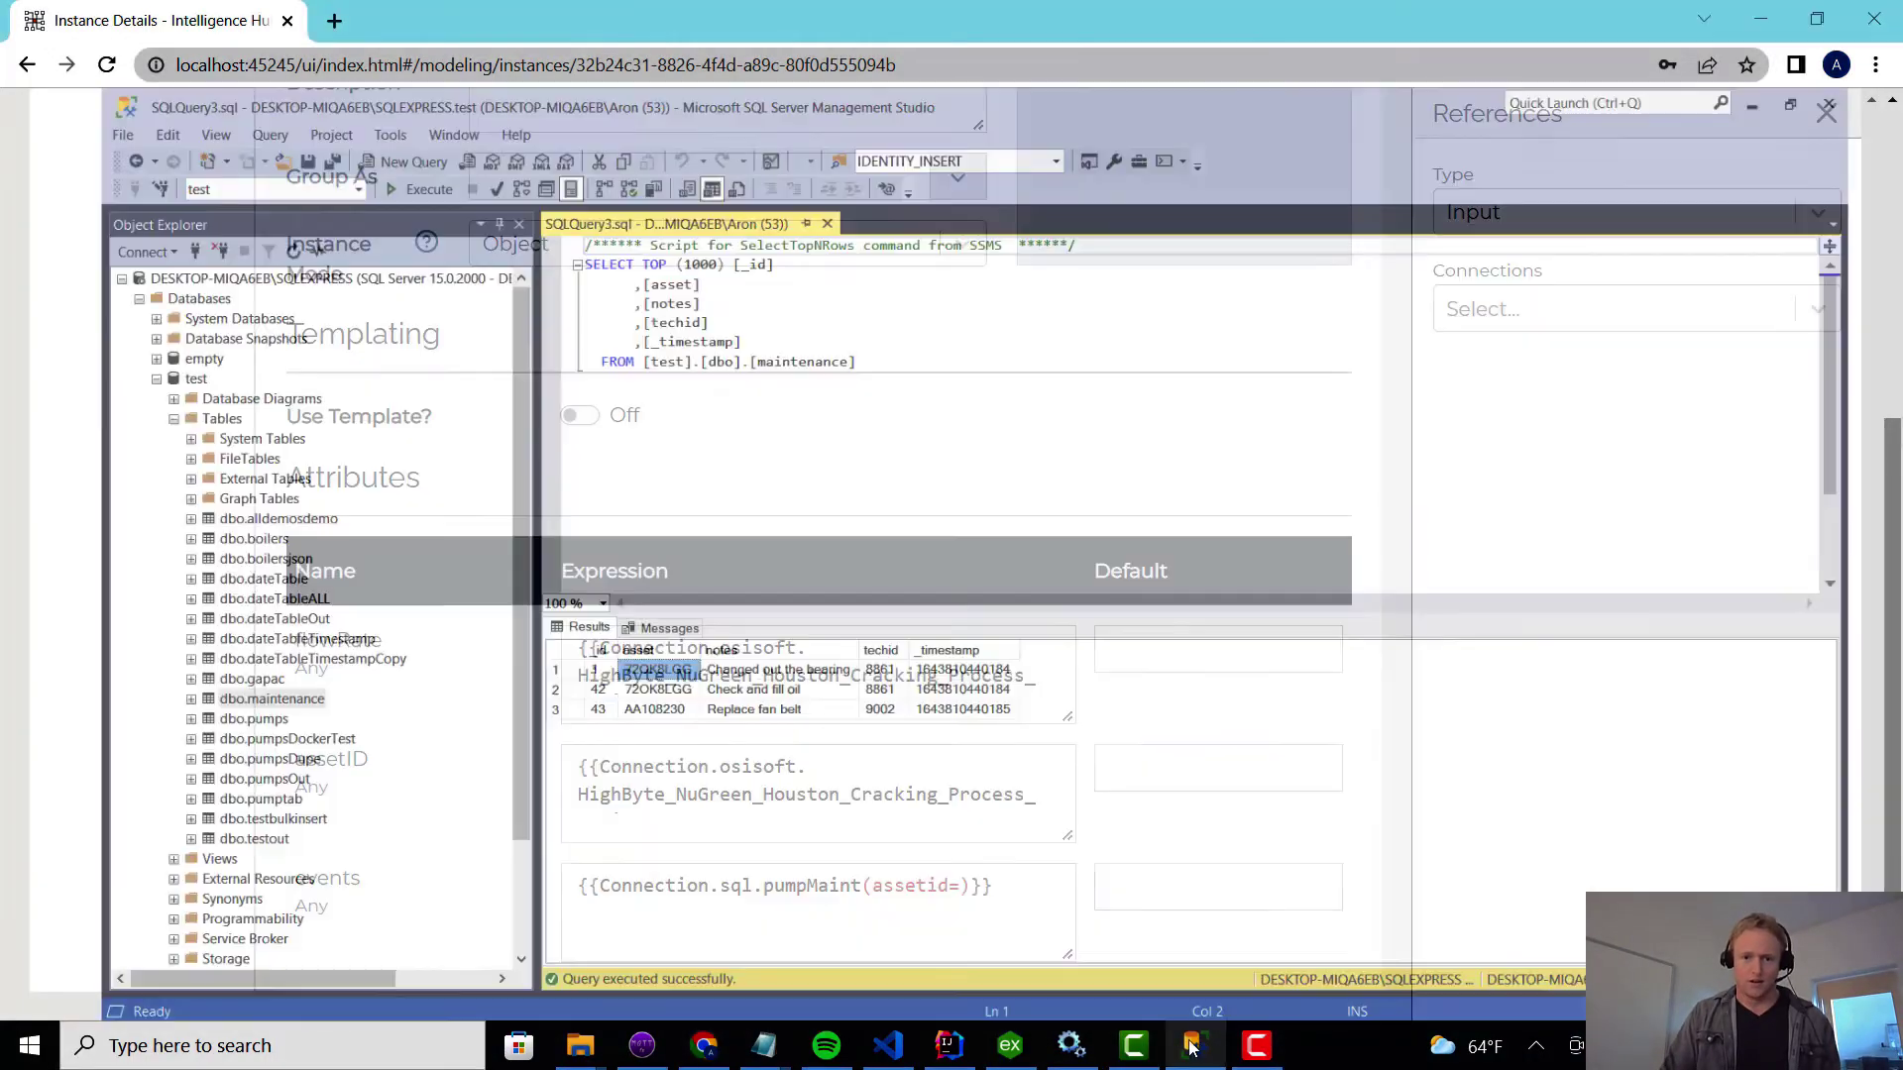
right_click(619, 639)
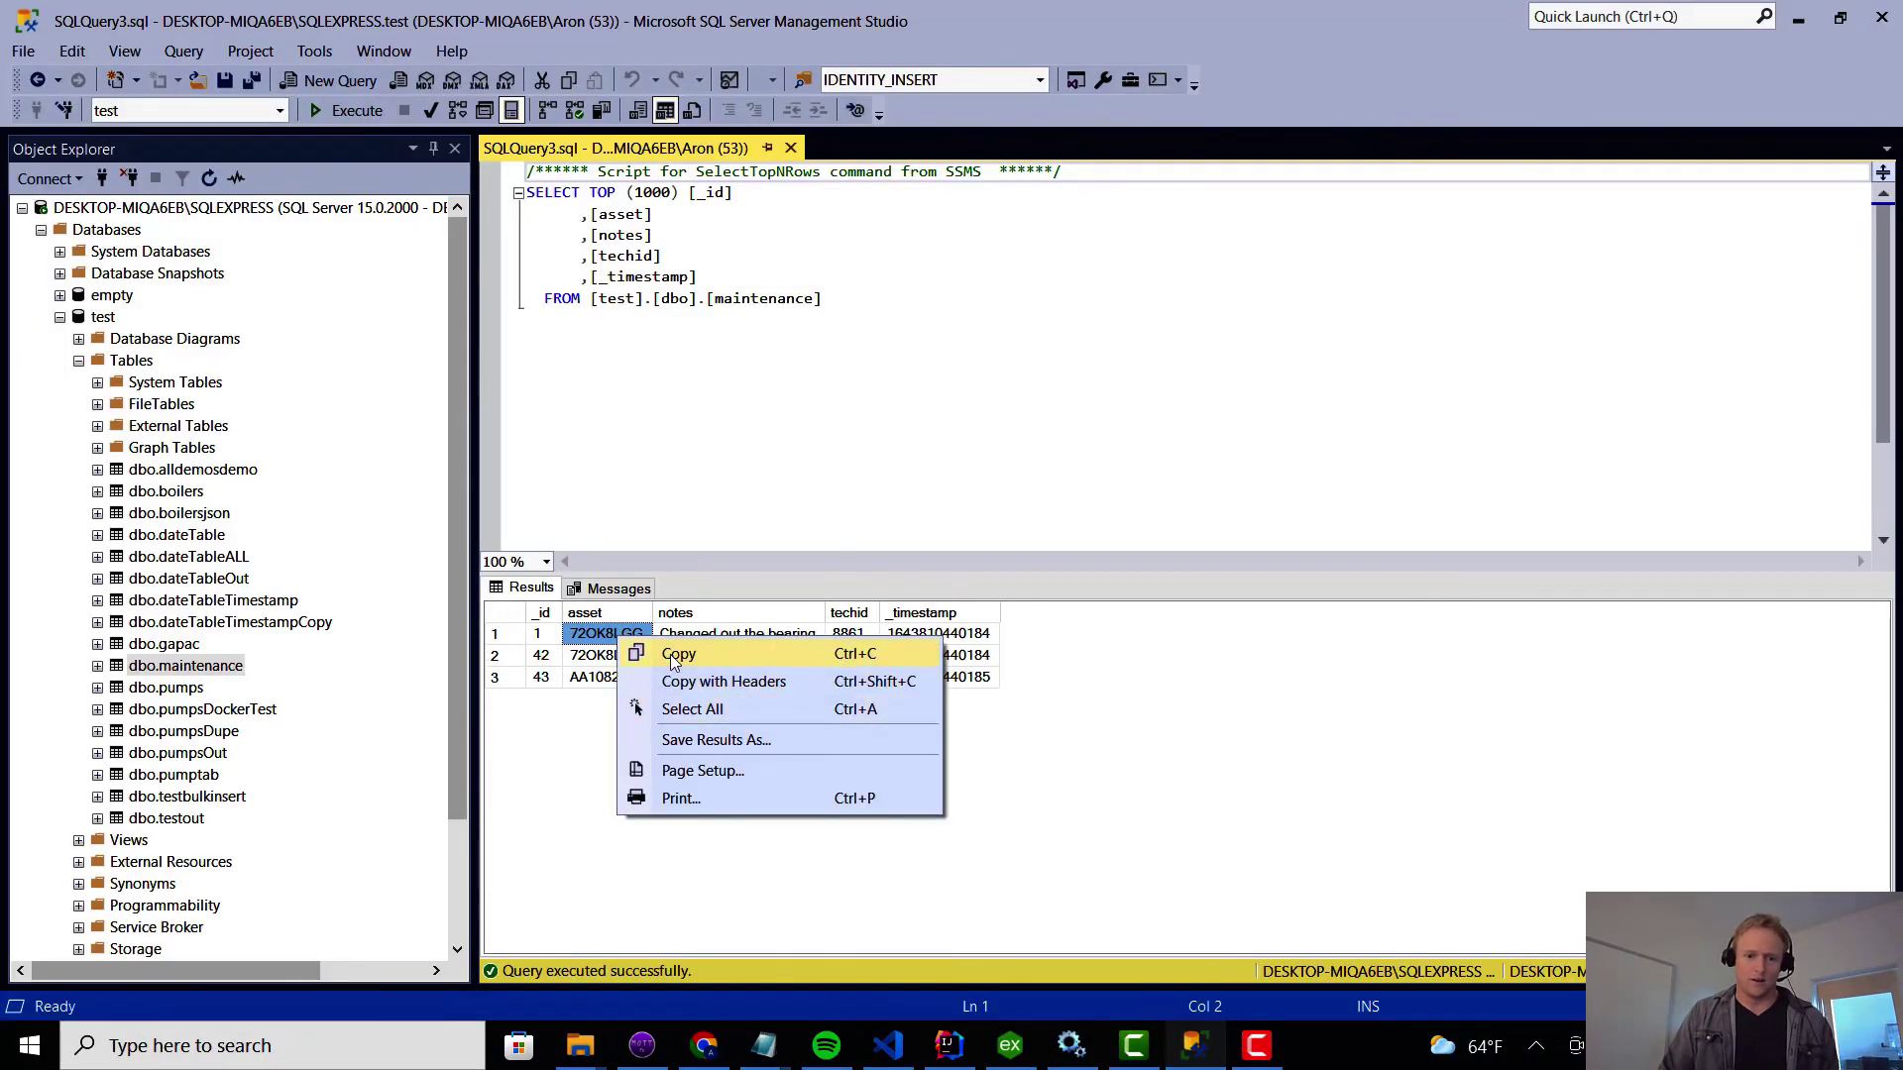
click(670, 654)
click(1798, 17)
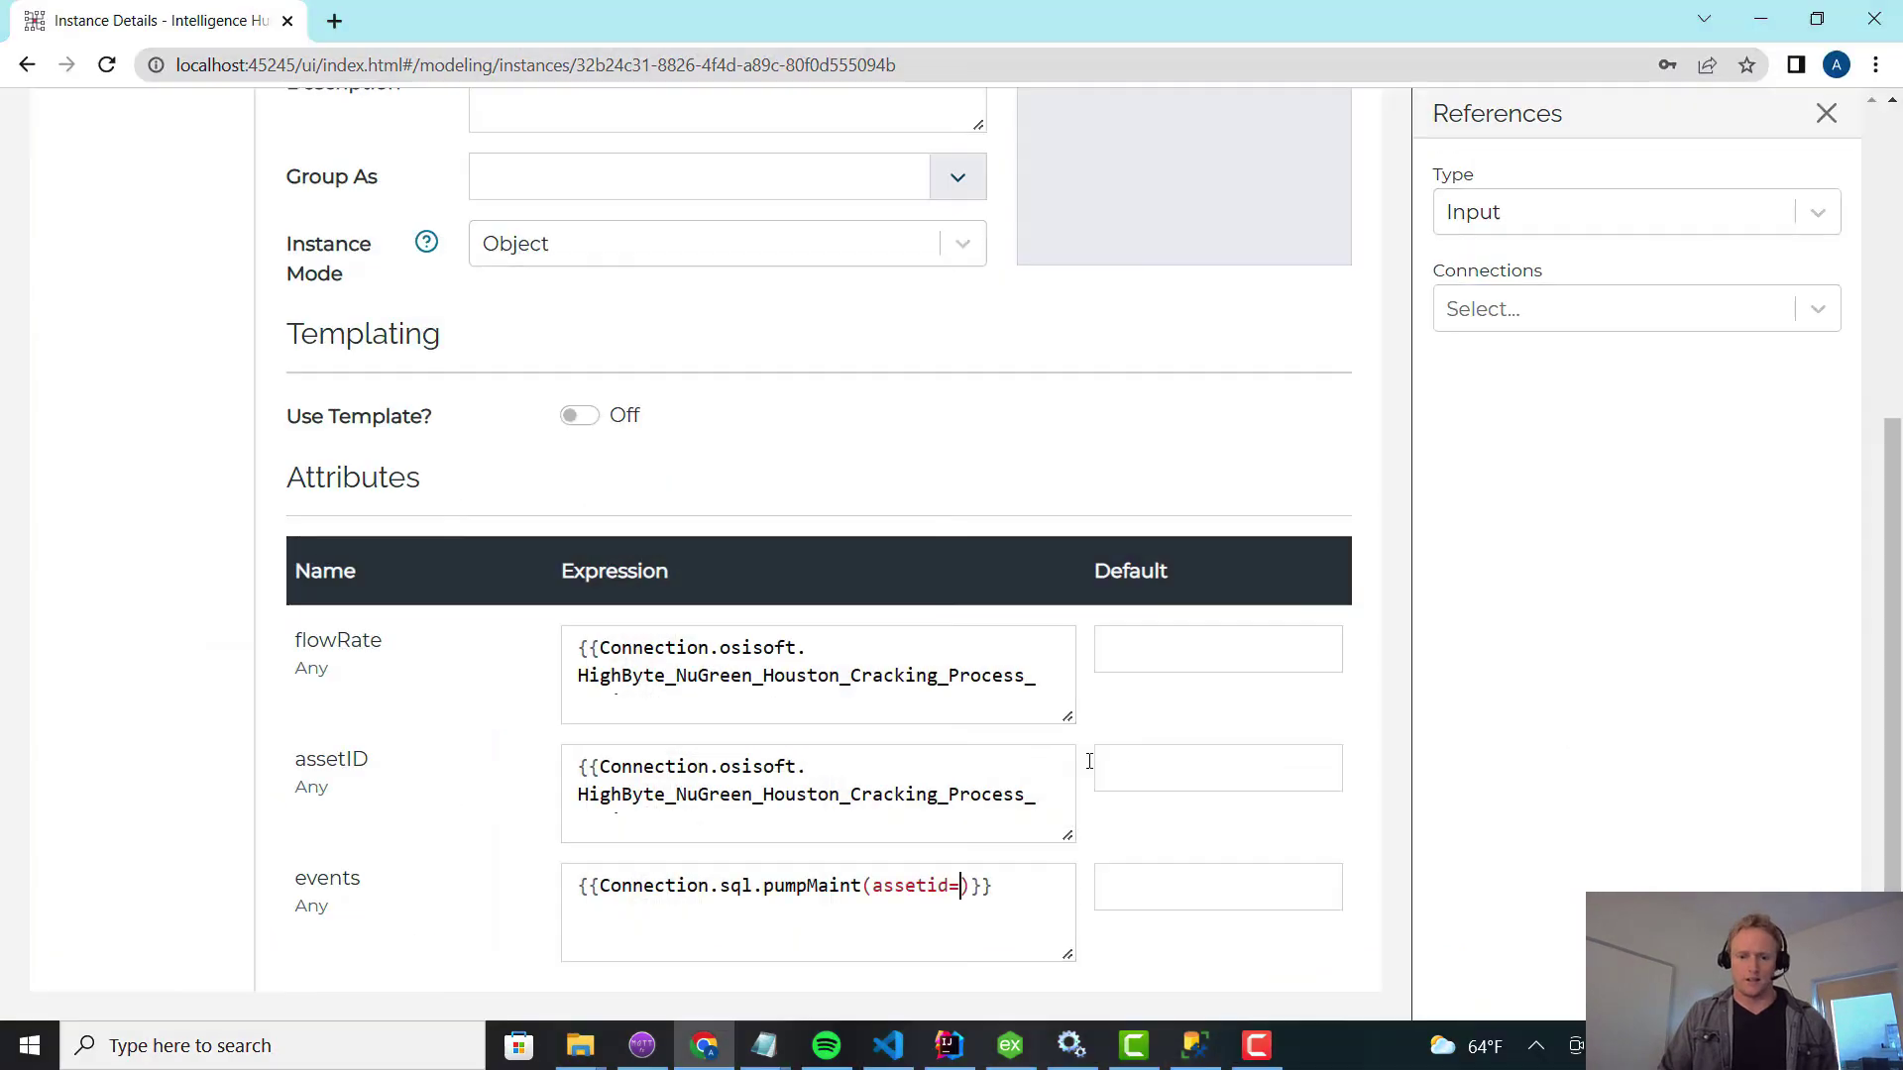
key(ctrl+v)
scroll(991, 793, up, 5)
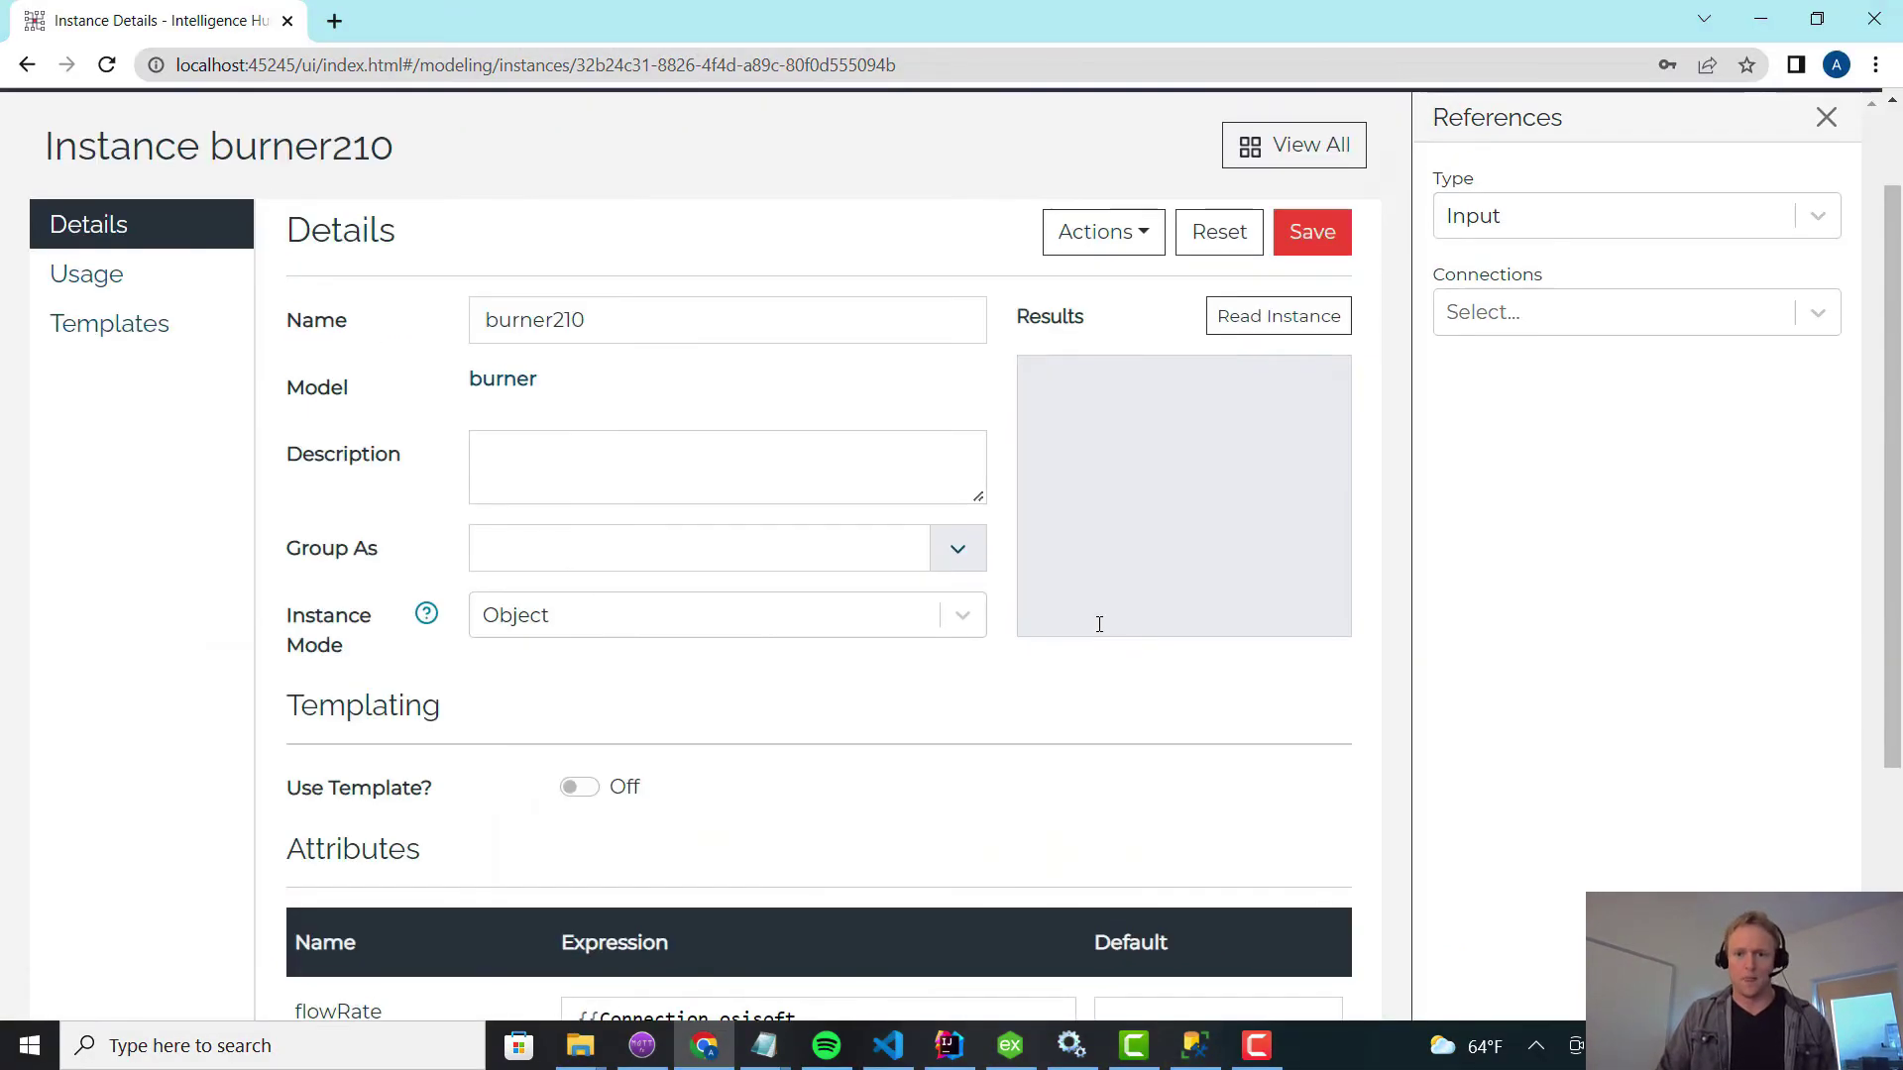
Save and read burner210, confirming both returned events have asset 72OK8LGG.
click(1322, 228)
click(1278, 315)
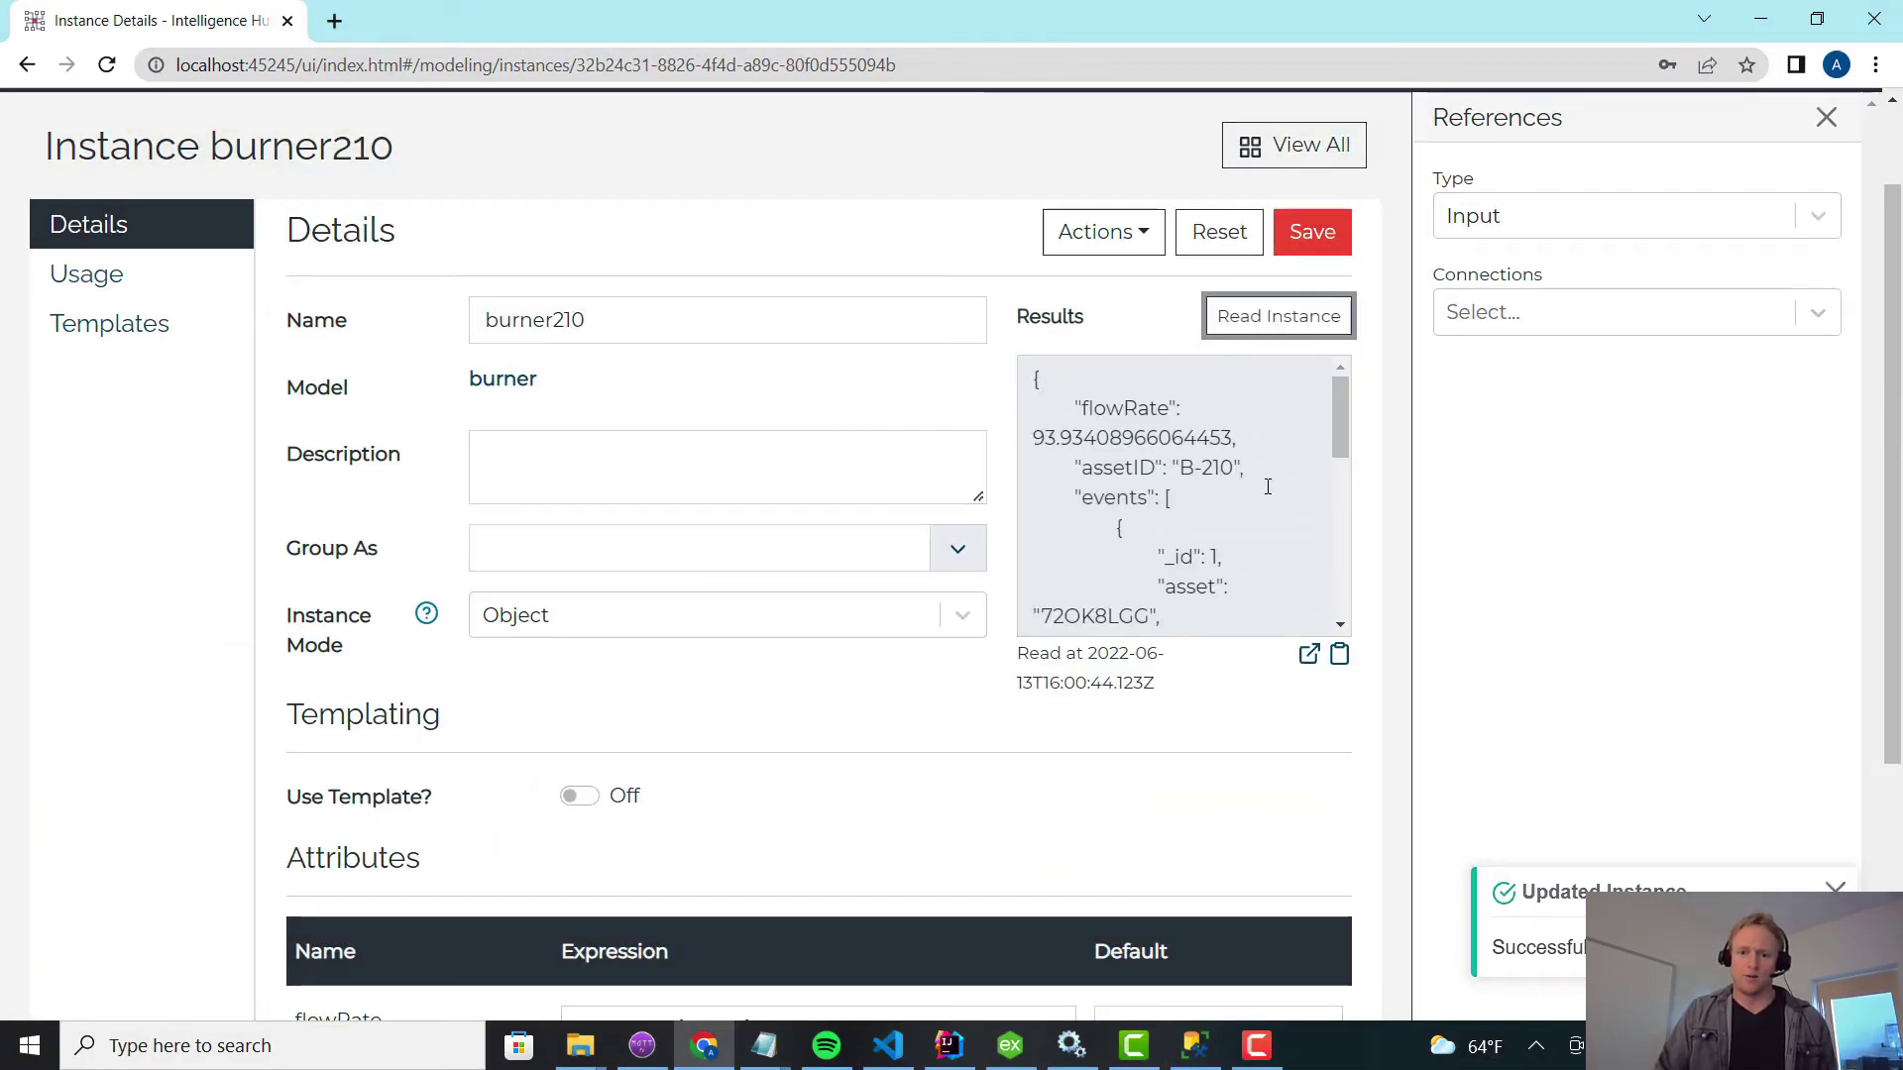
click(1309, 654)
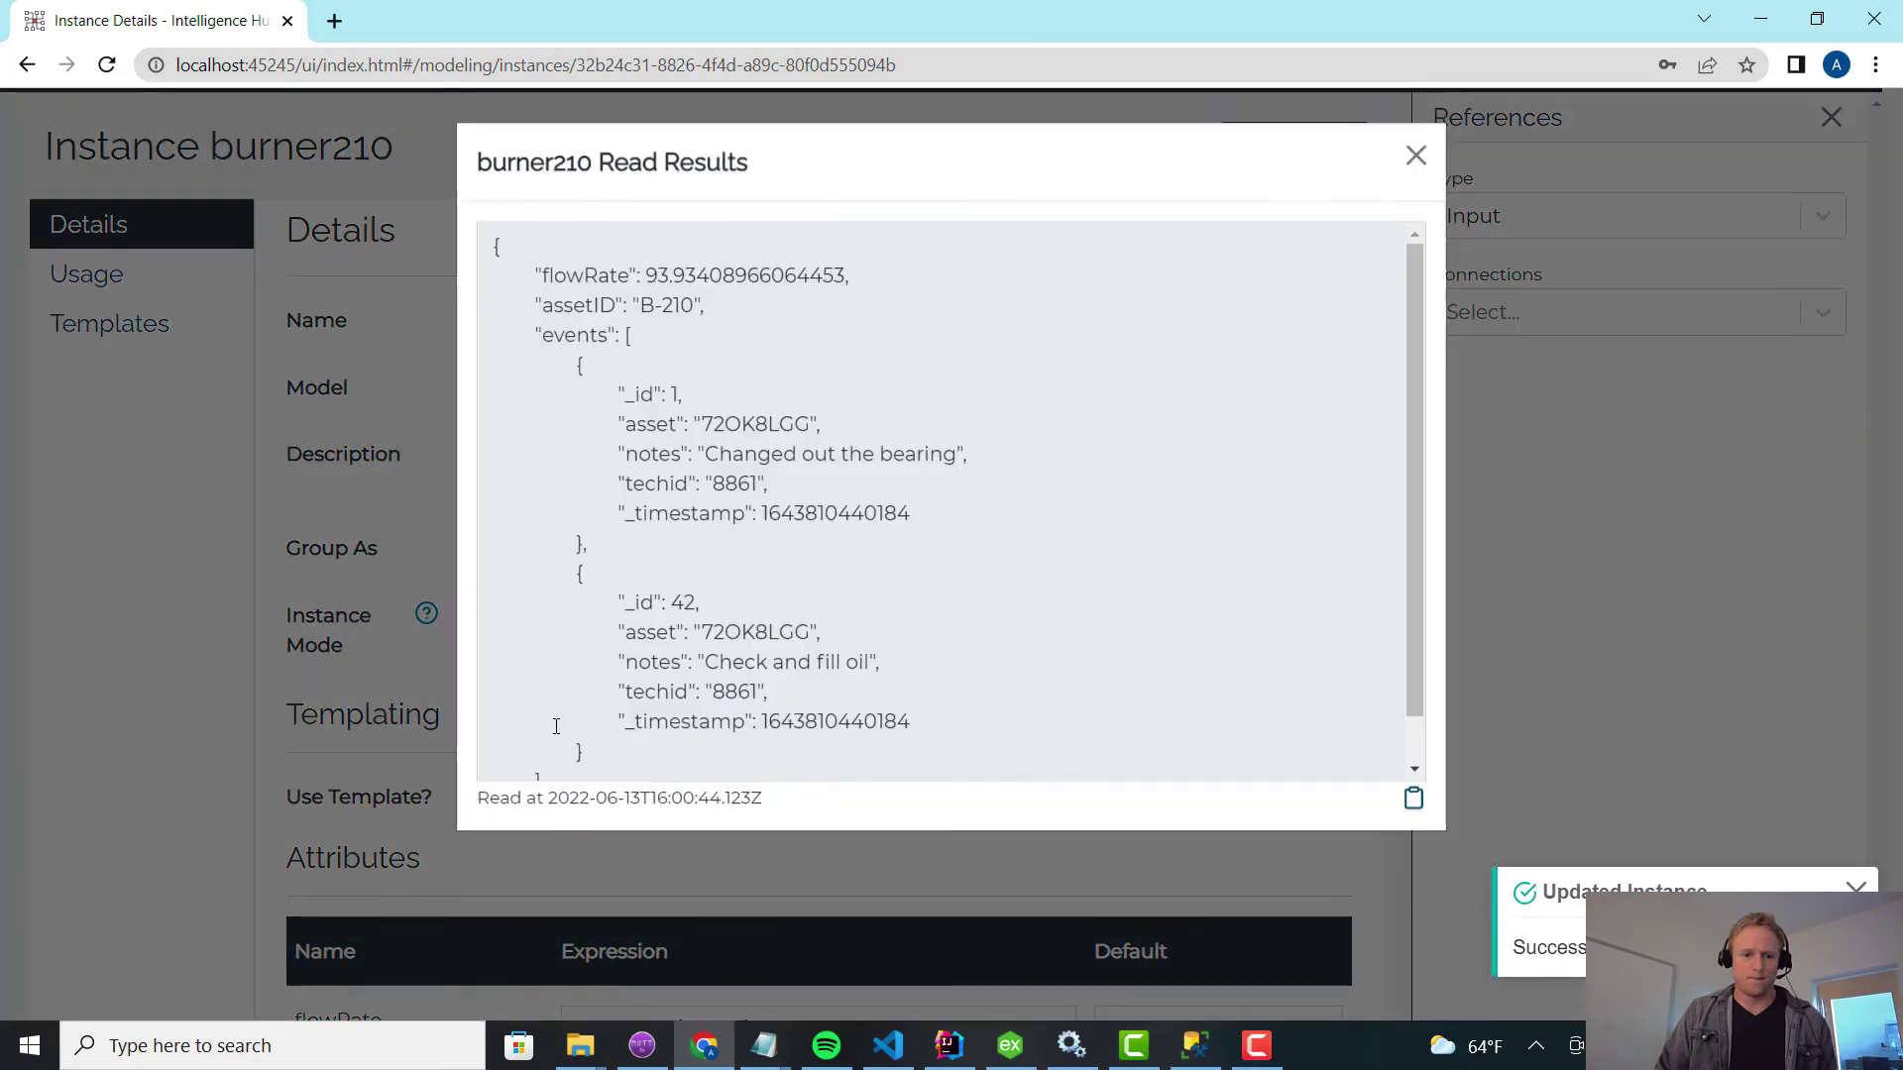
scroll(587, 697, down, 2)
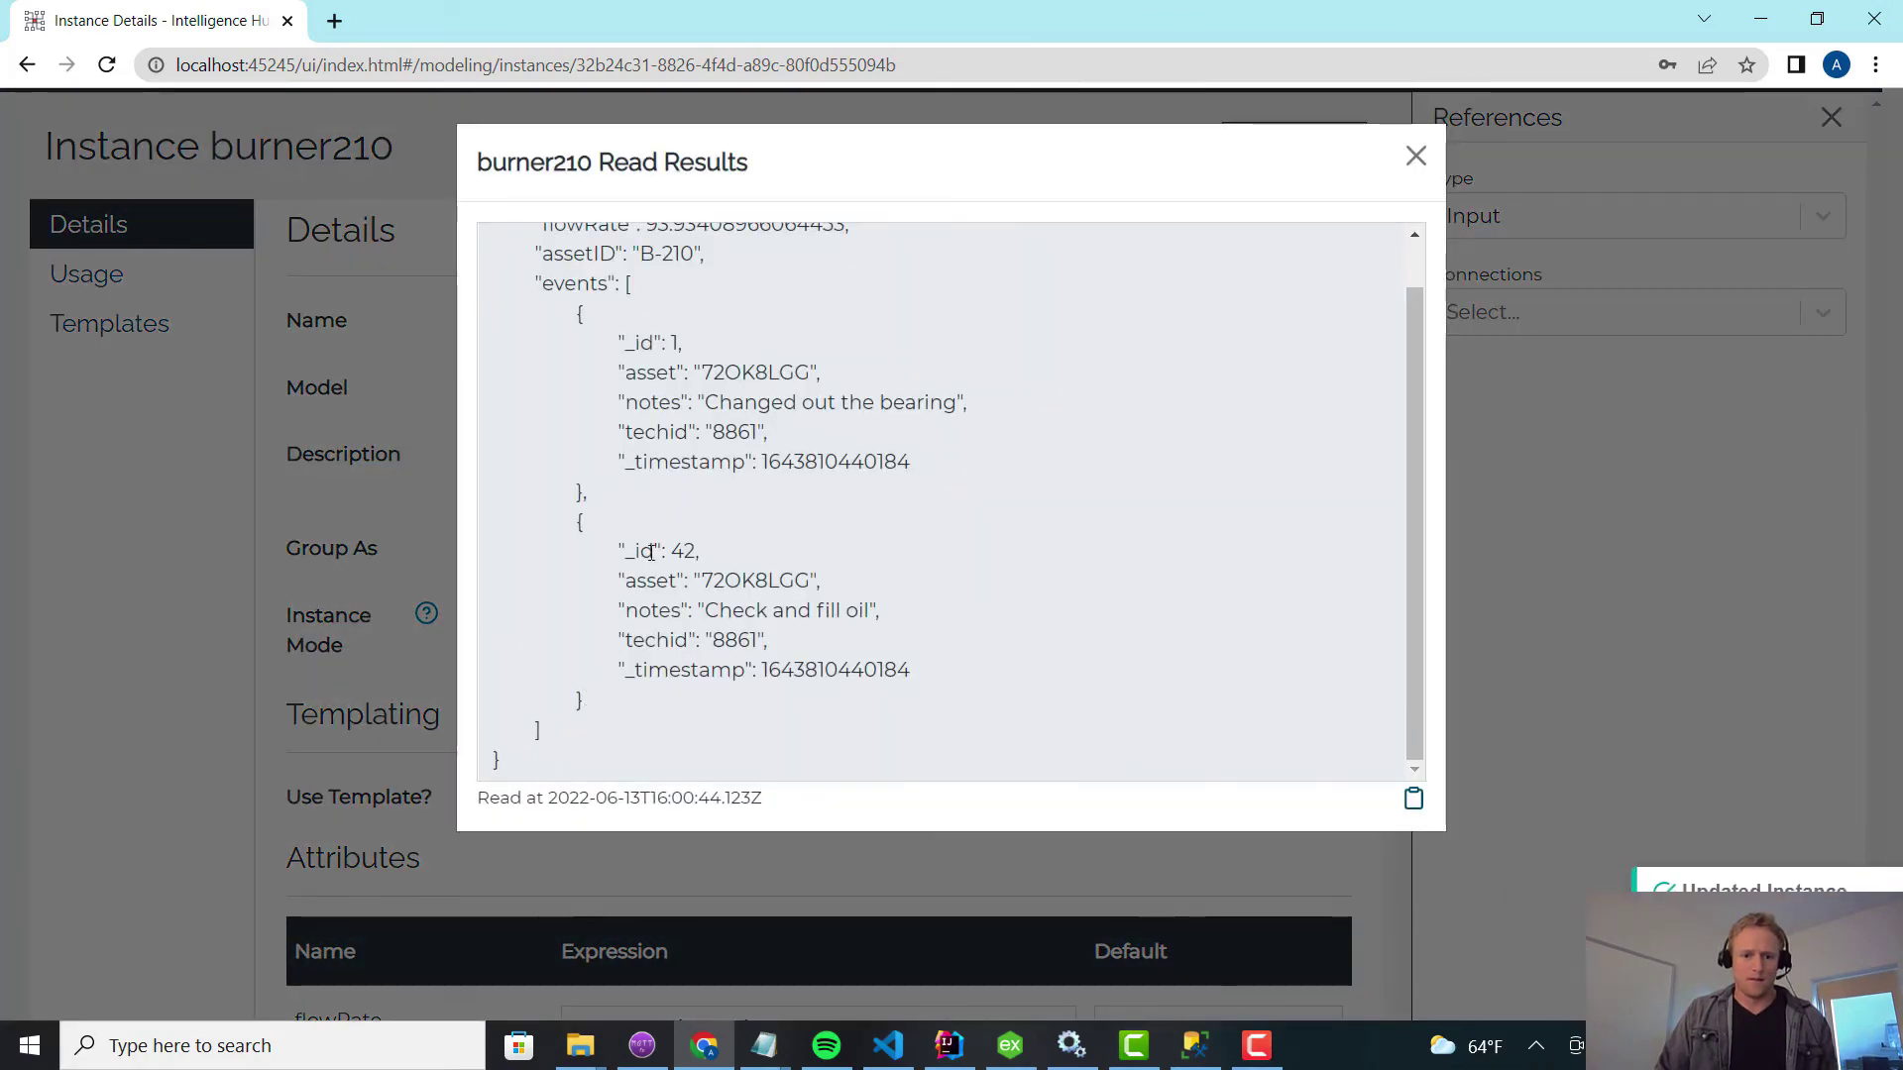
double_click(755, 372)
double_click(739, 580)
click(1742, 573)
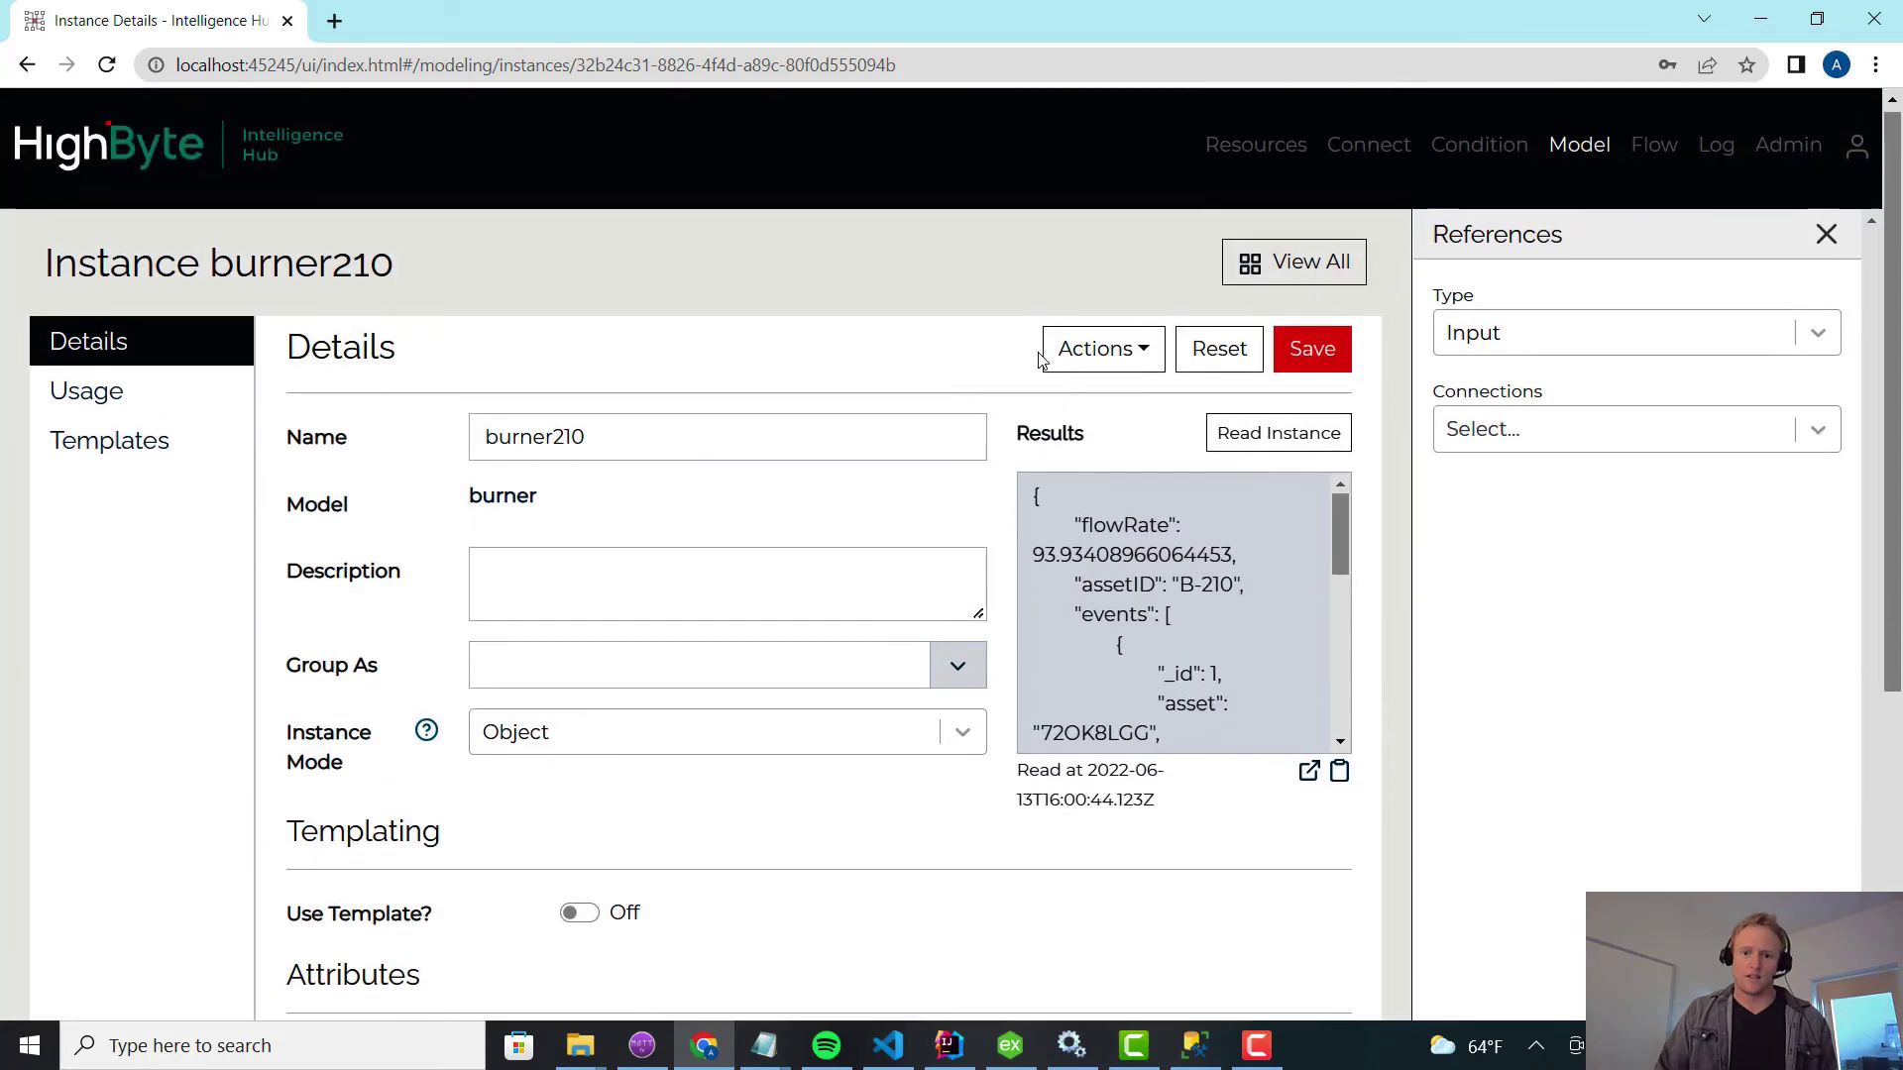
Clone the burner210 instance as burner235.
click(1066, 350)
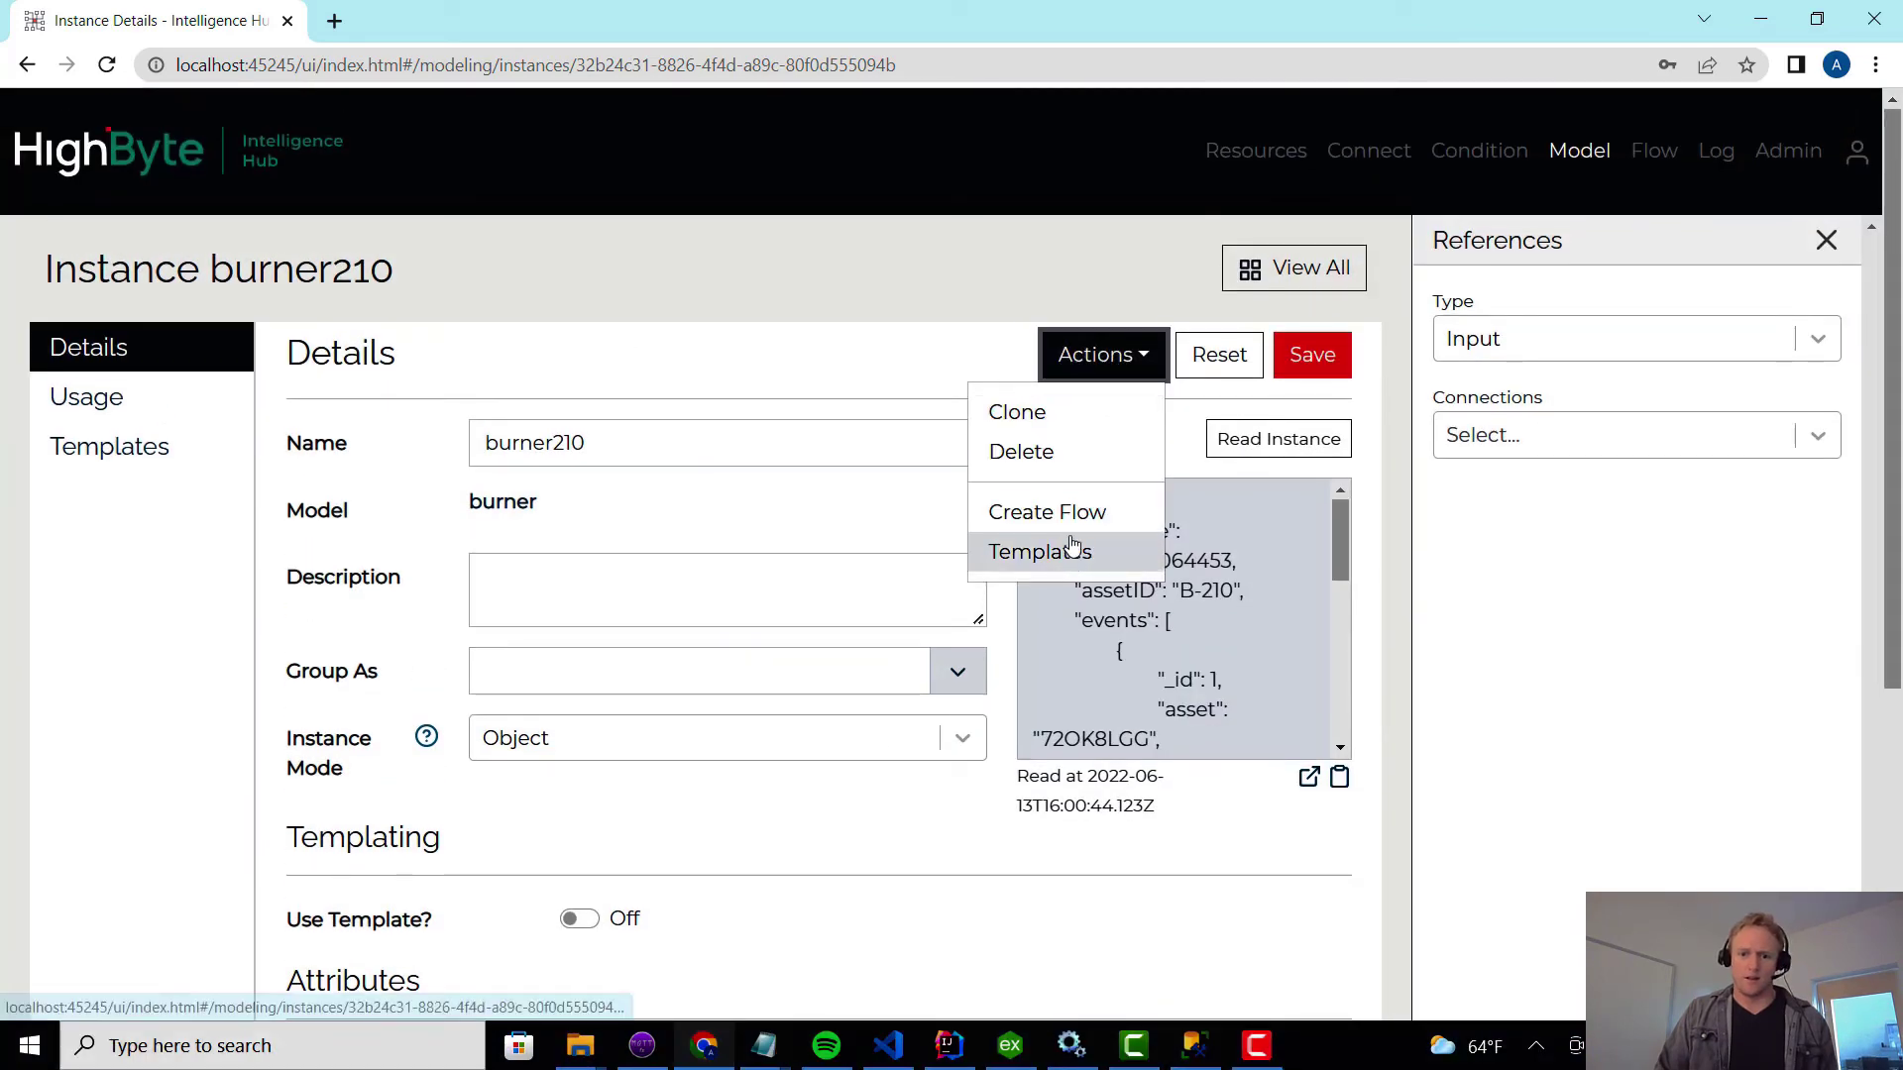
click(1043, 412)
drag(766, 494, 861, 489)
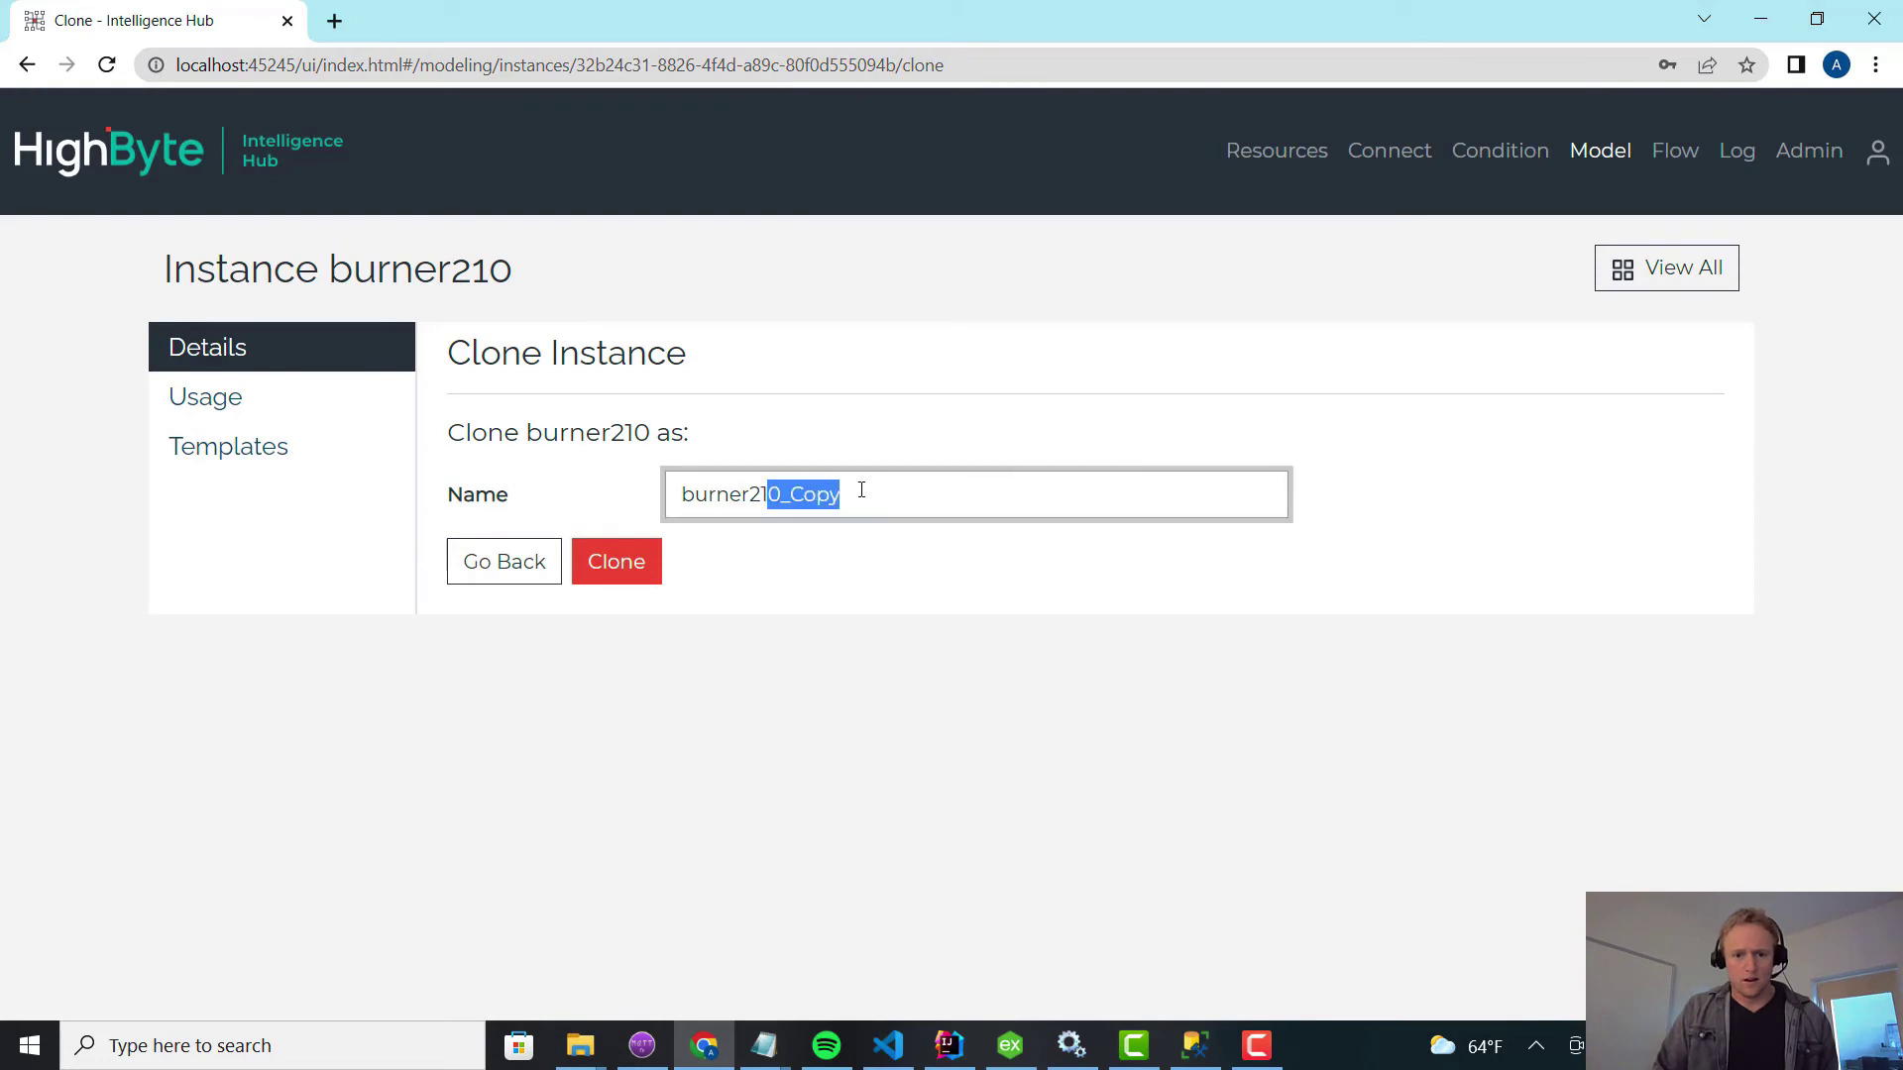
text(35)
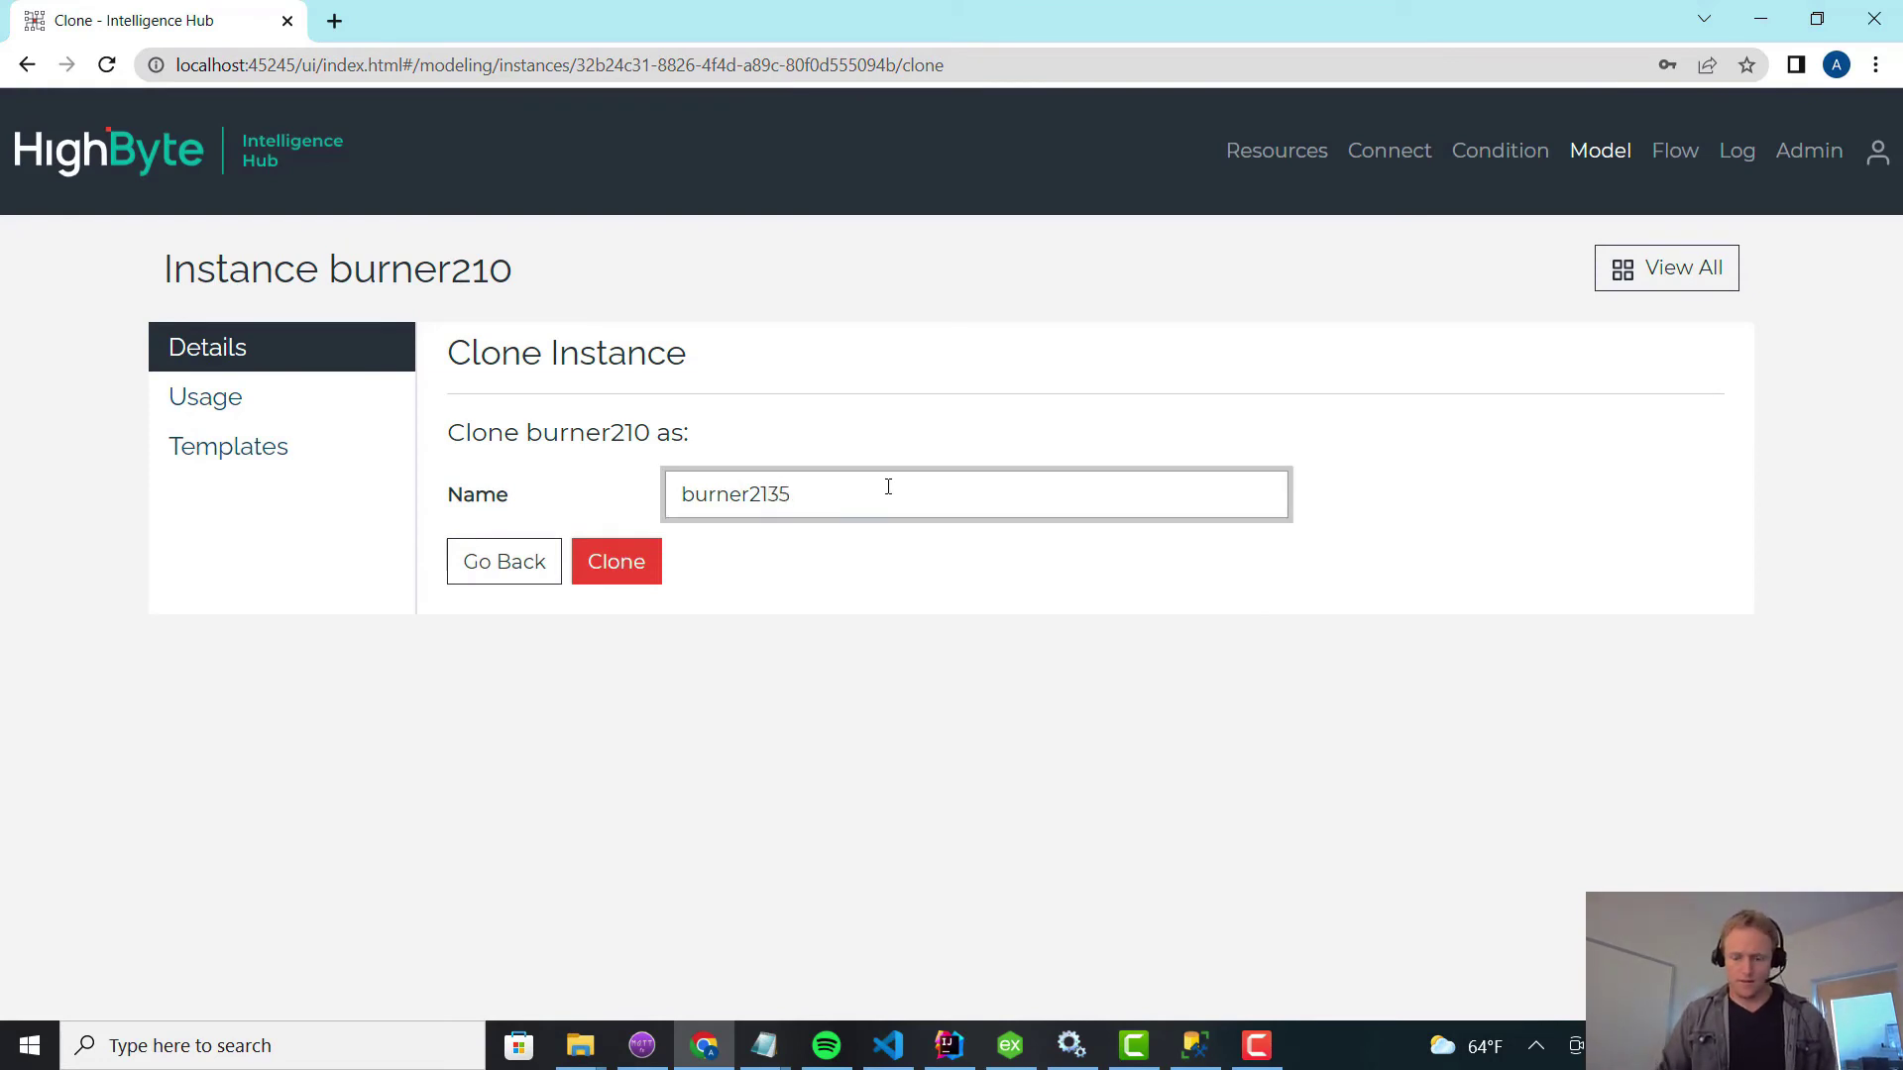
text(5)
key(Return)
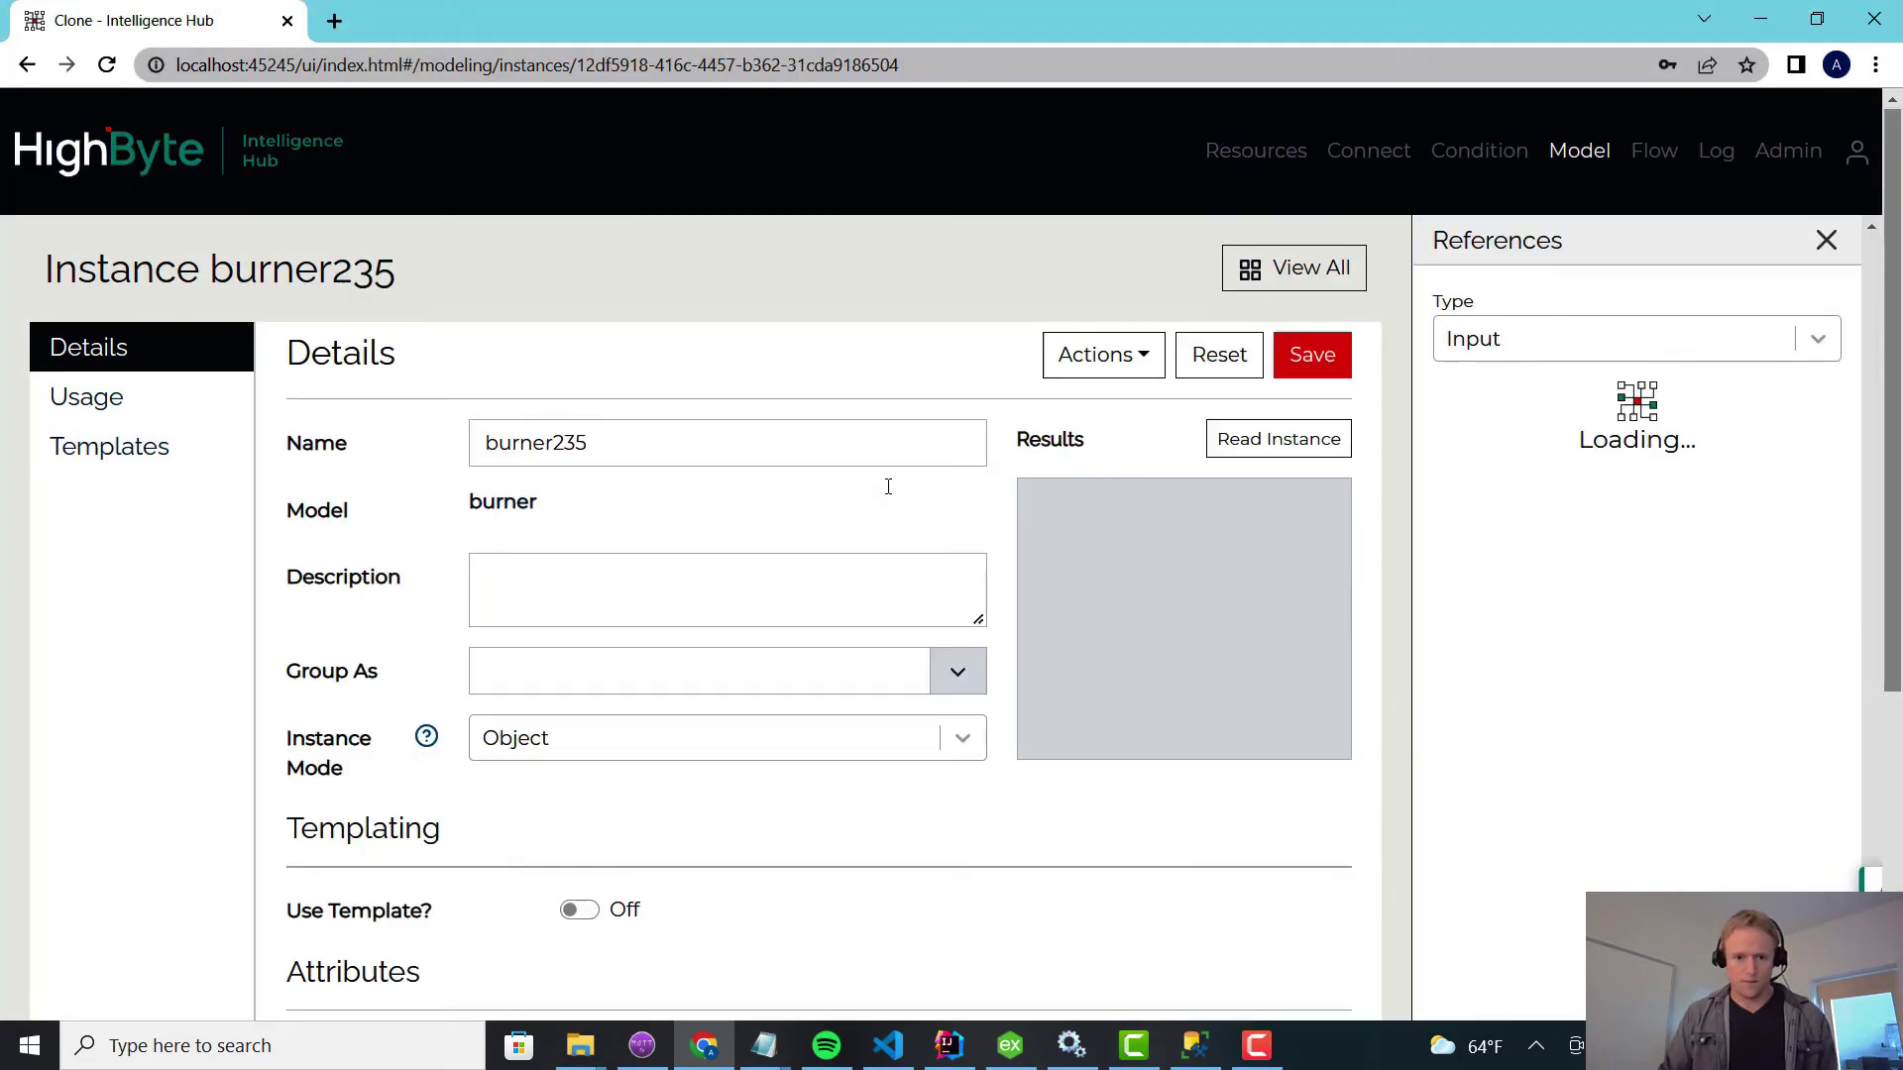
Change the flowRate and assetID expressions from Equipment B_210 to B_235.
scroll(678, 673, down, 5)
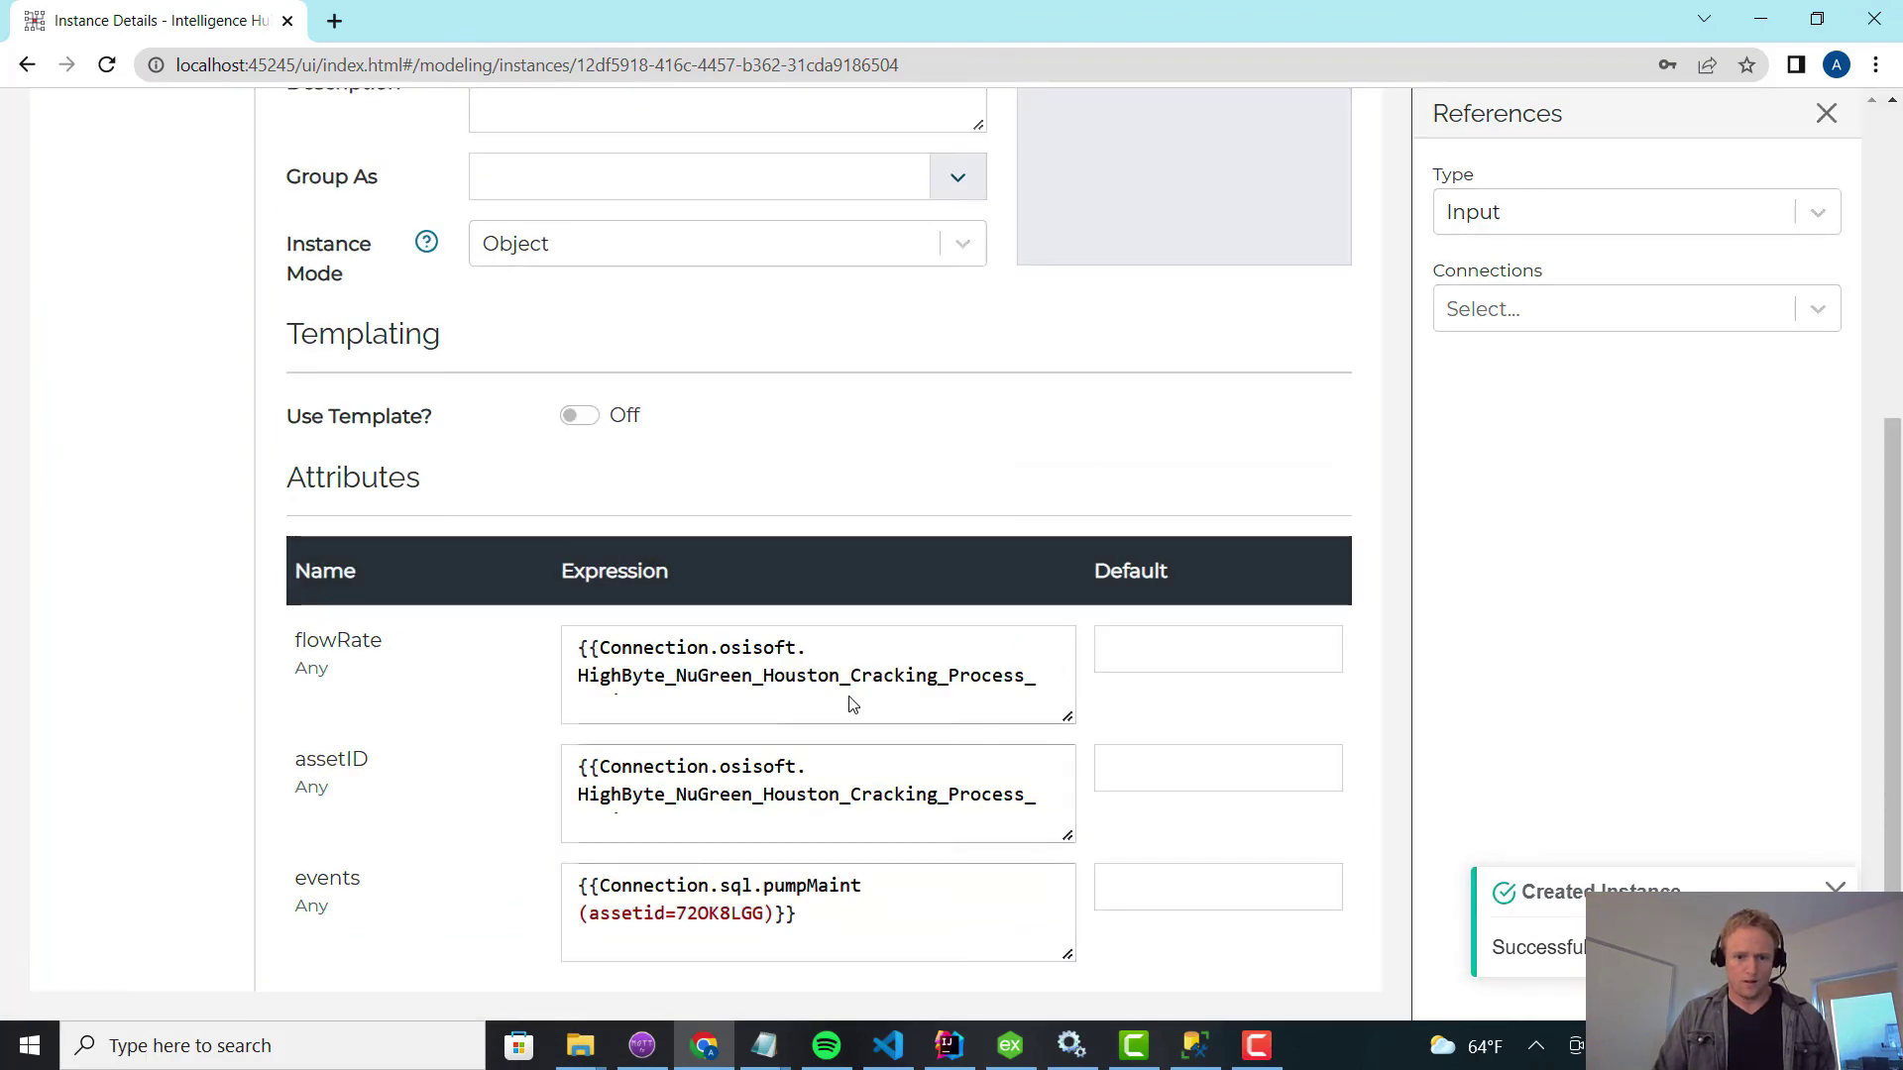
scroll(850, 693, down, 1)
click(745, 682)
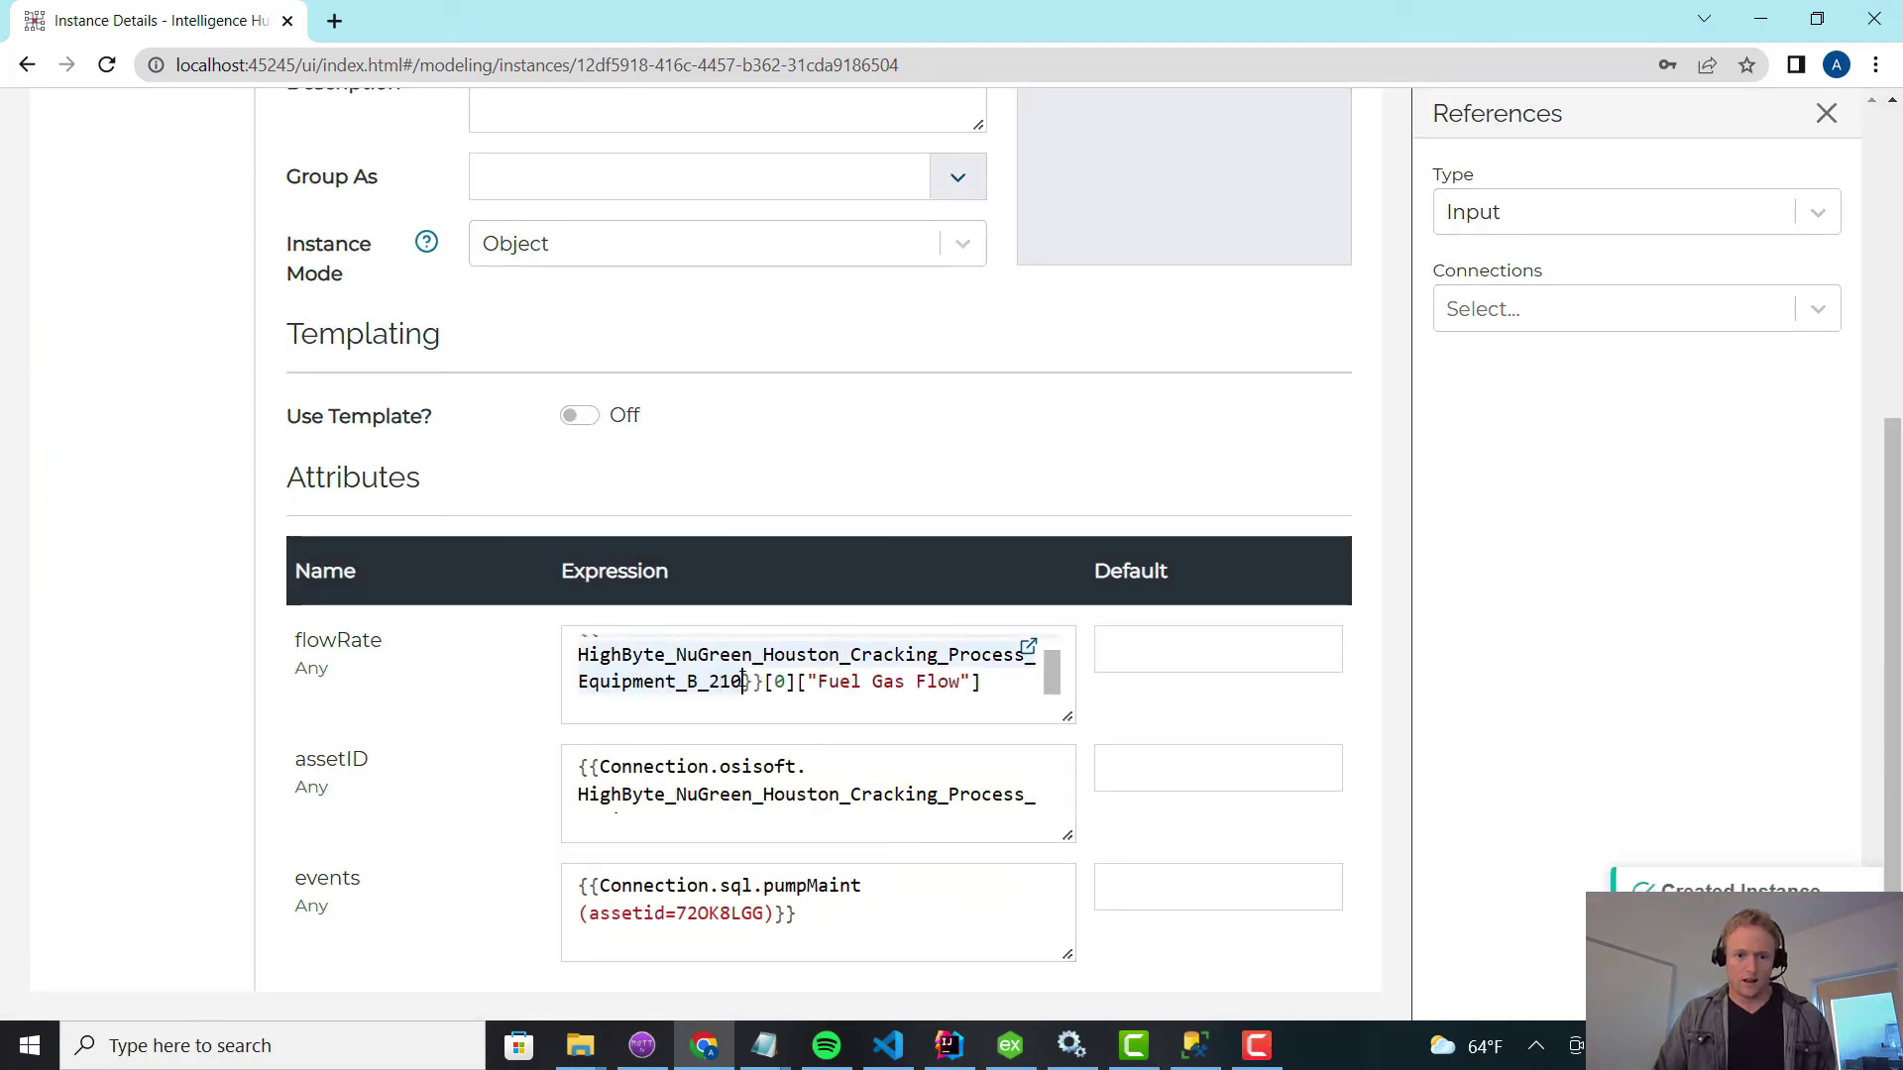
key(BackSpace)
key(BackSpace)
text(35)
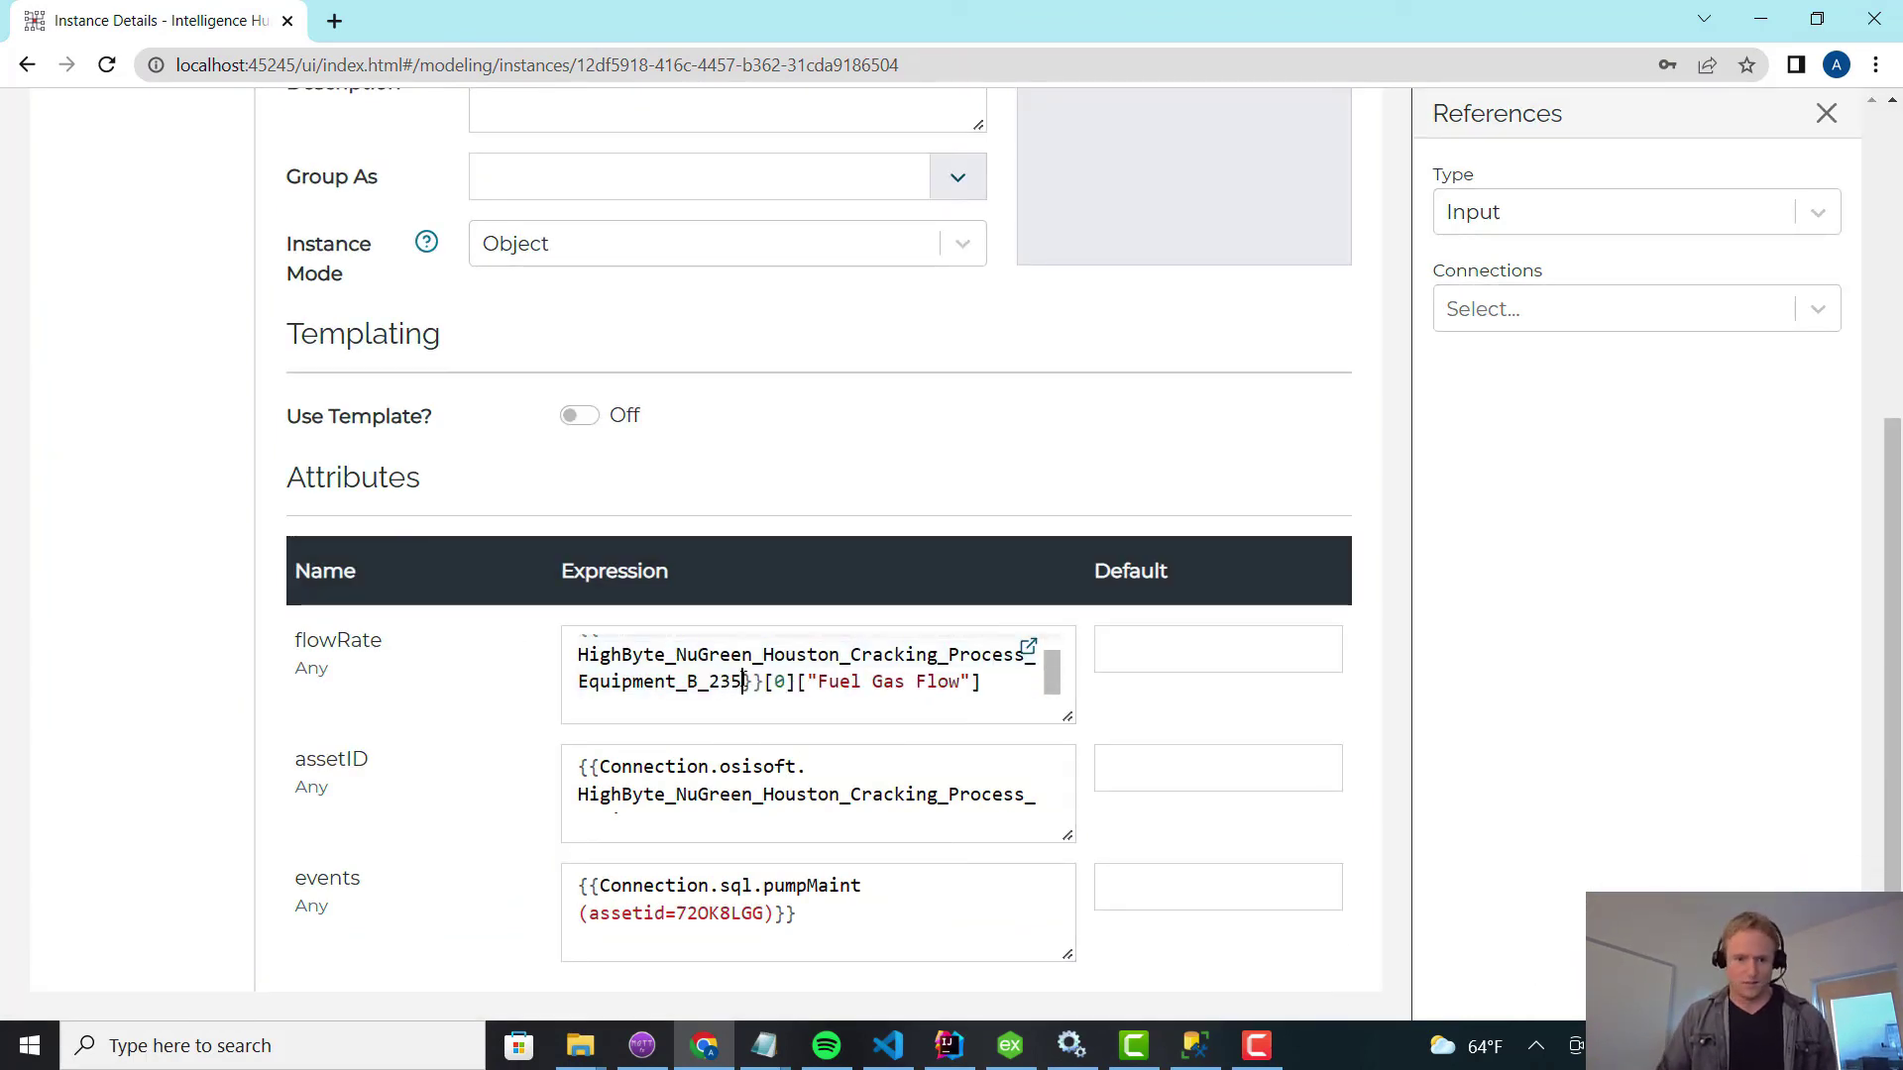
scroll(749, 797, down, 1)
click(749, 802)
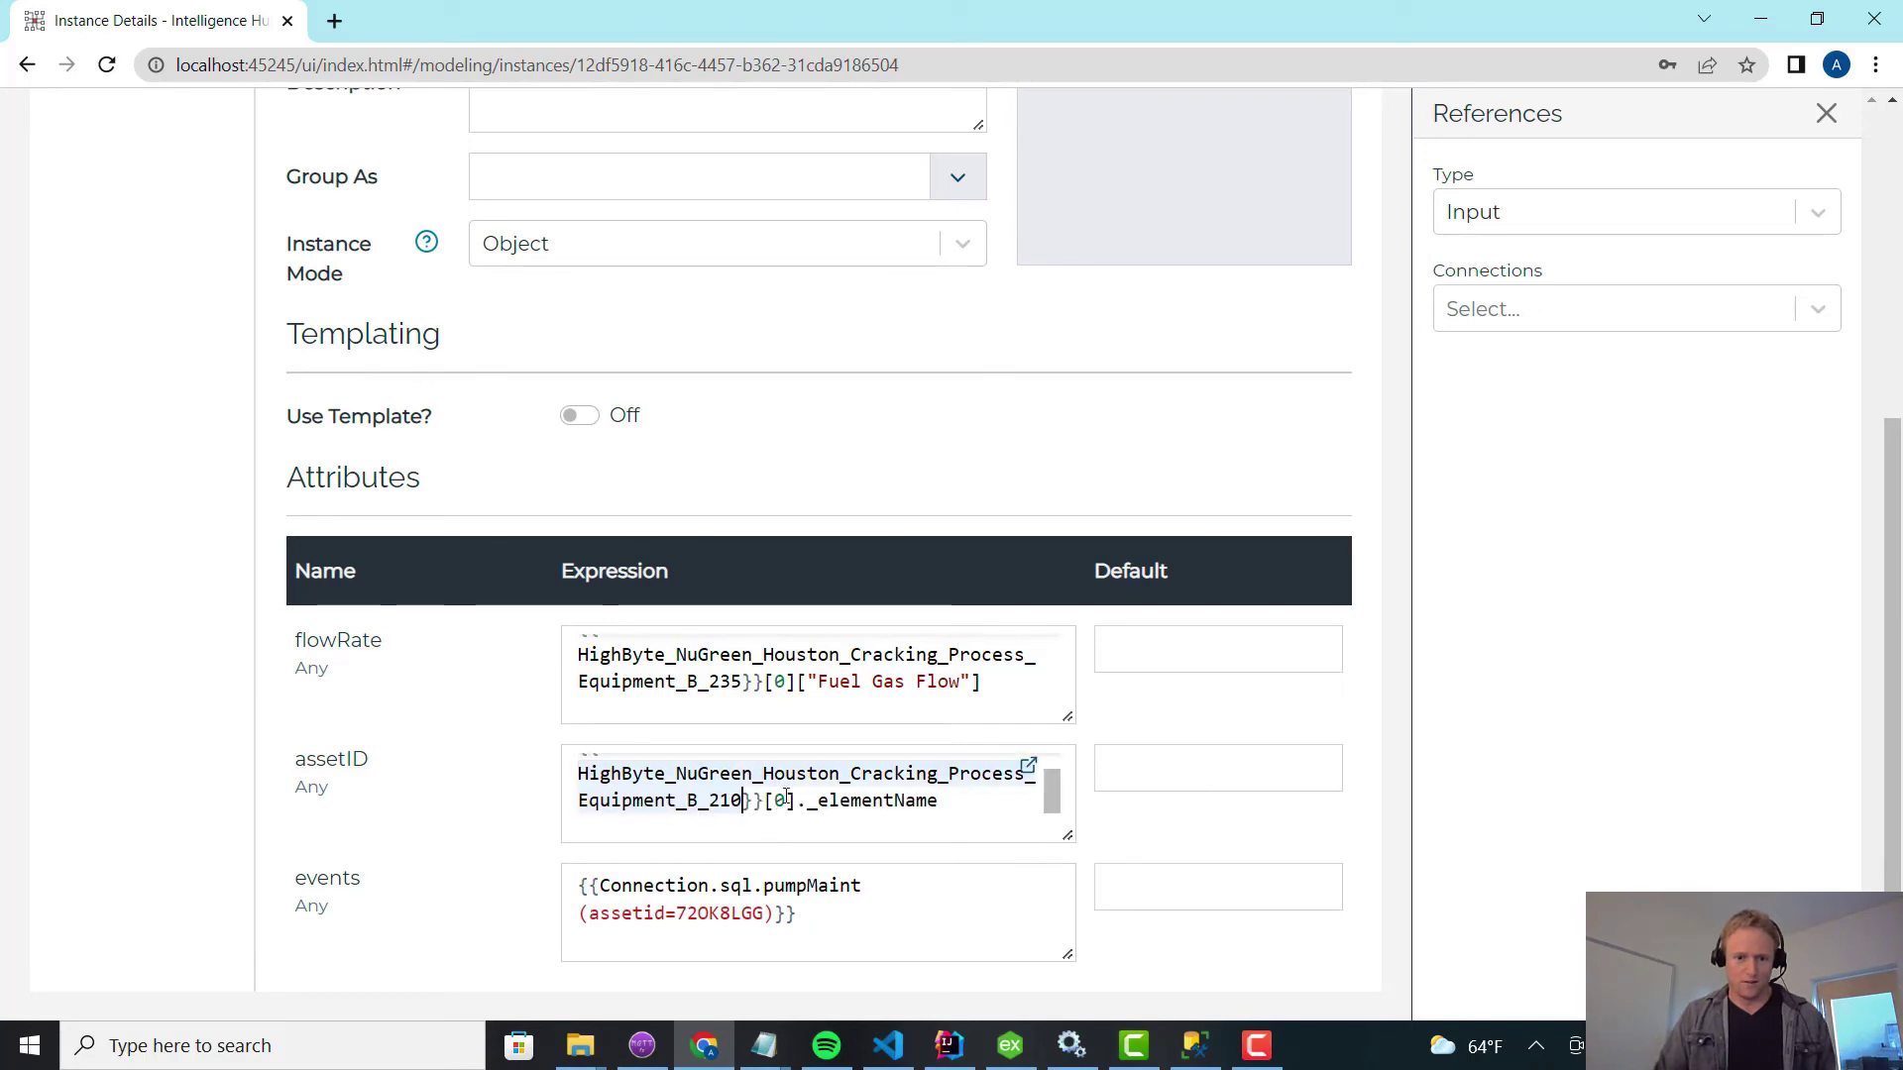
key(BackSpace)
key(BackSpace)
text(35)
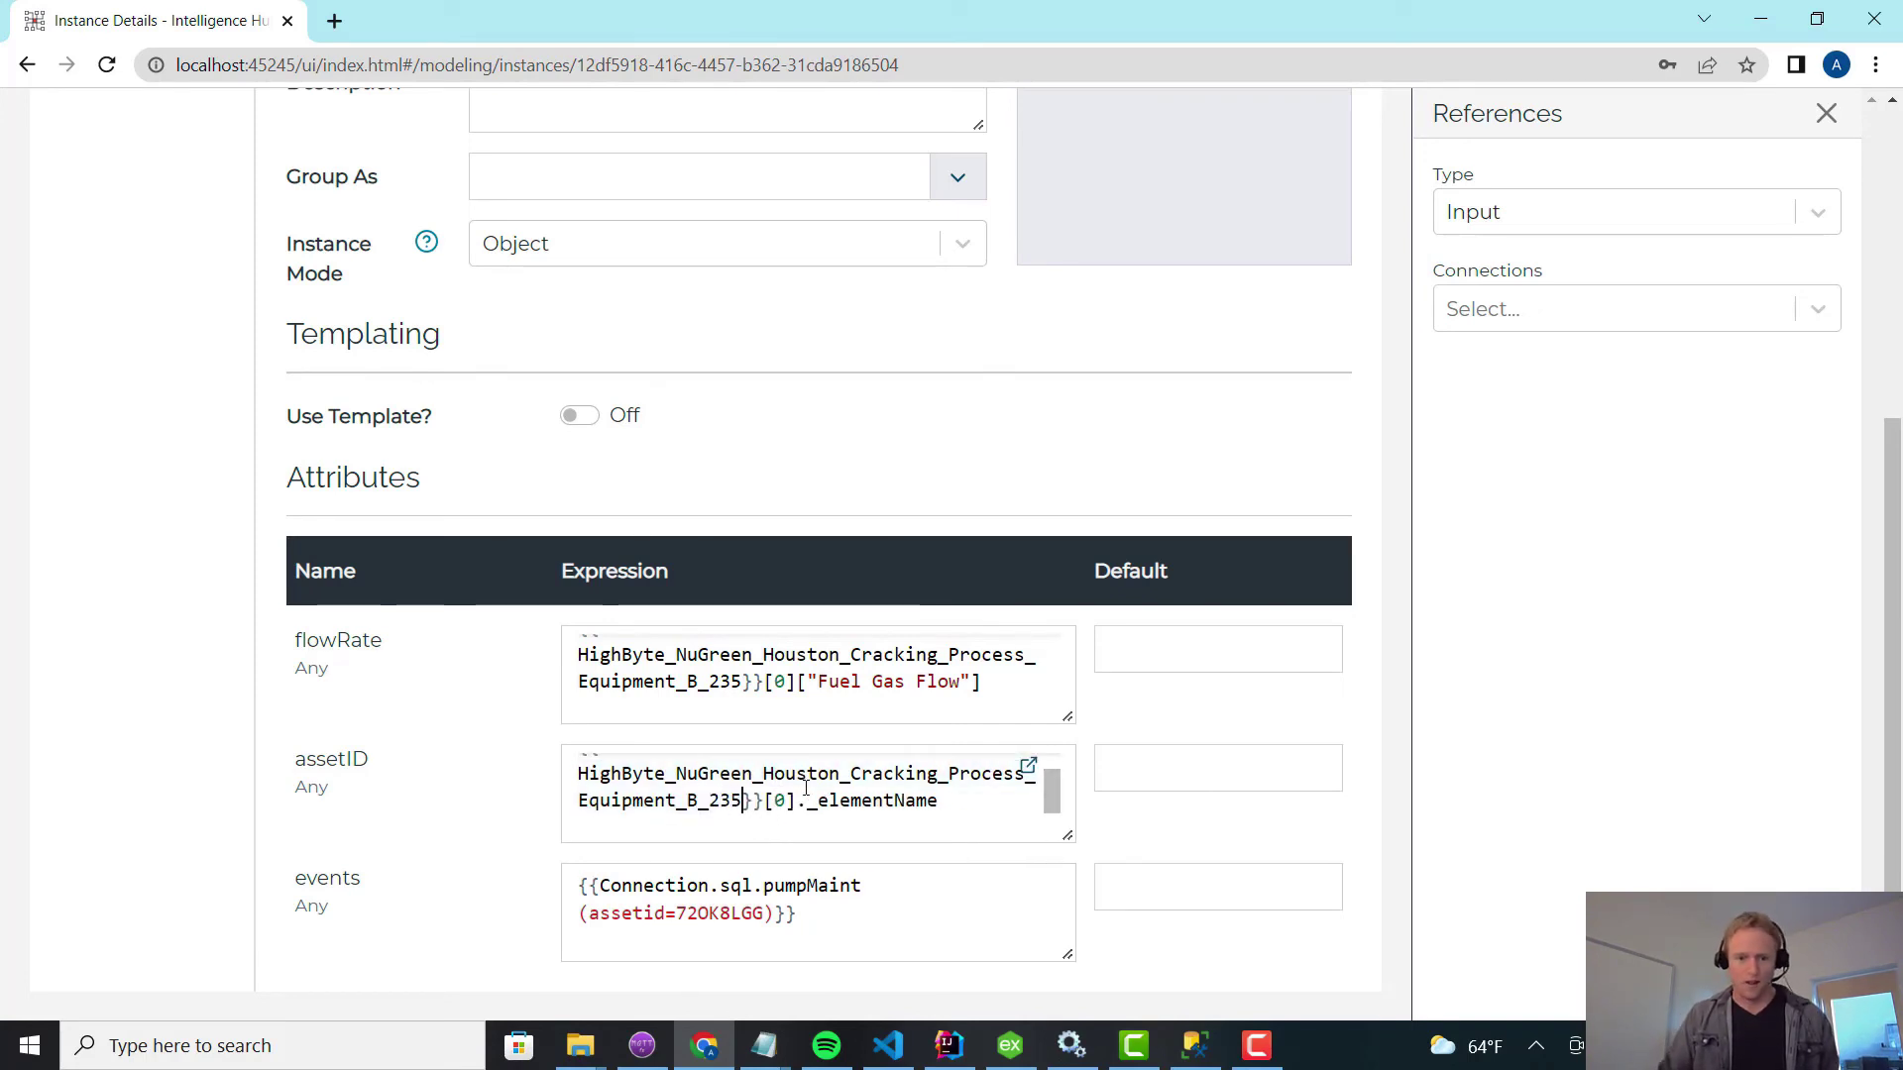
Copy AA108230 from the database tool and paste it as the events assetid value.
click(1256, 1047)
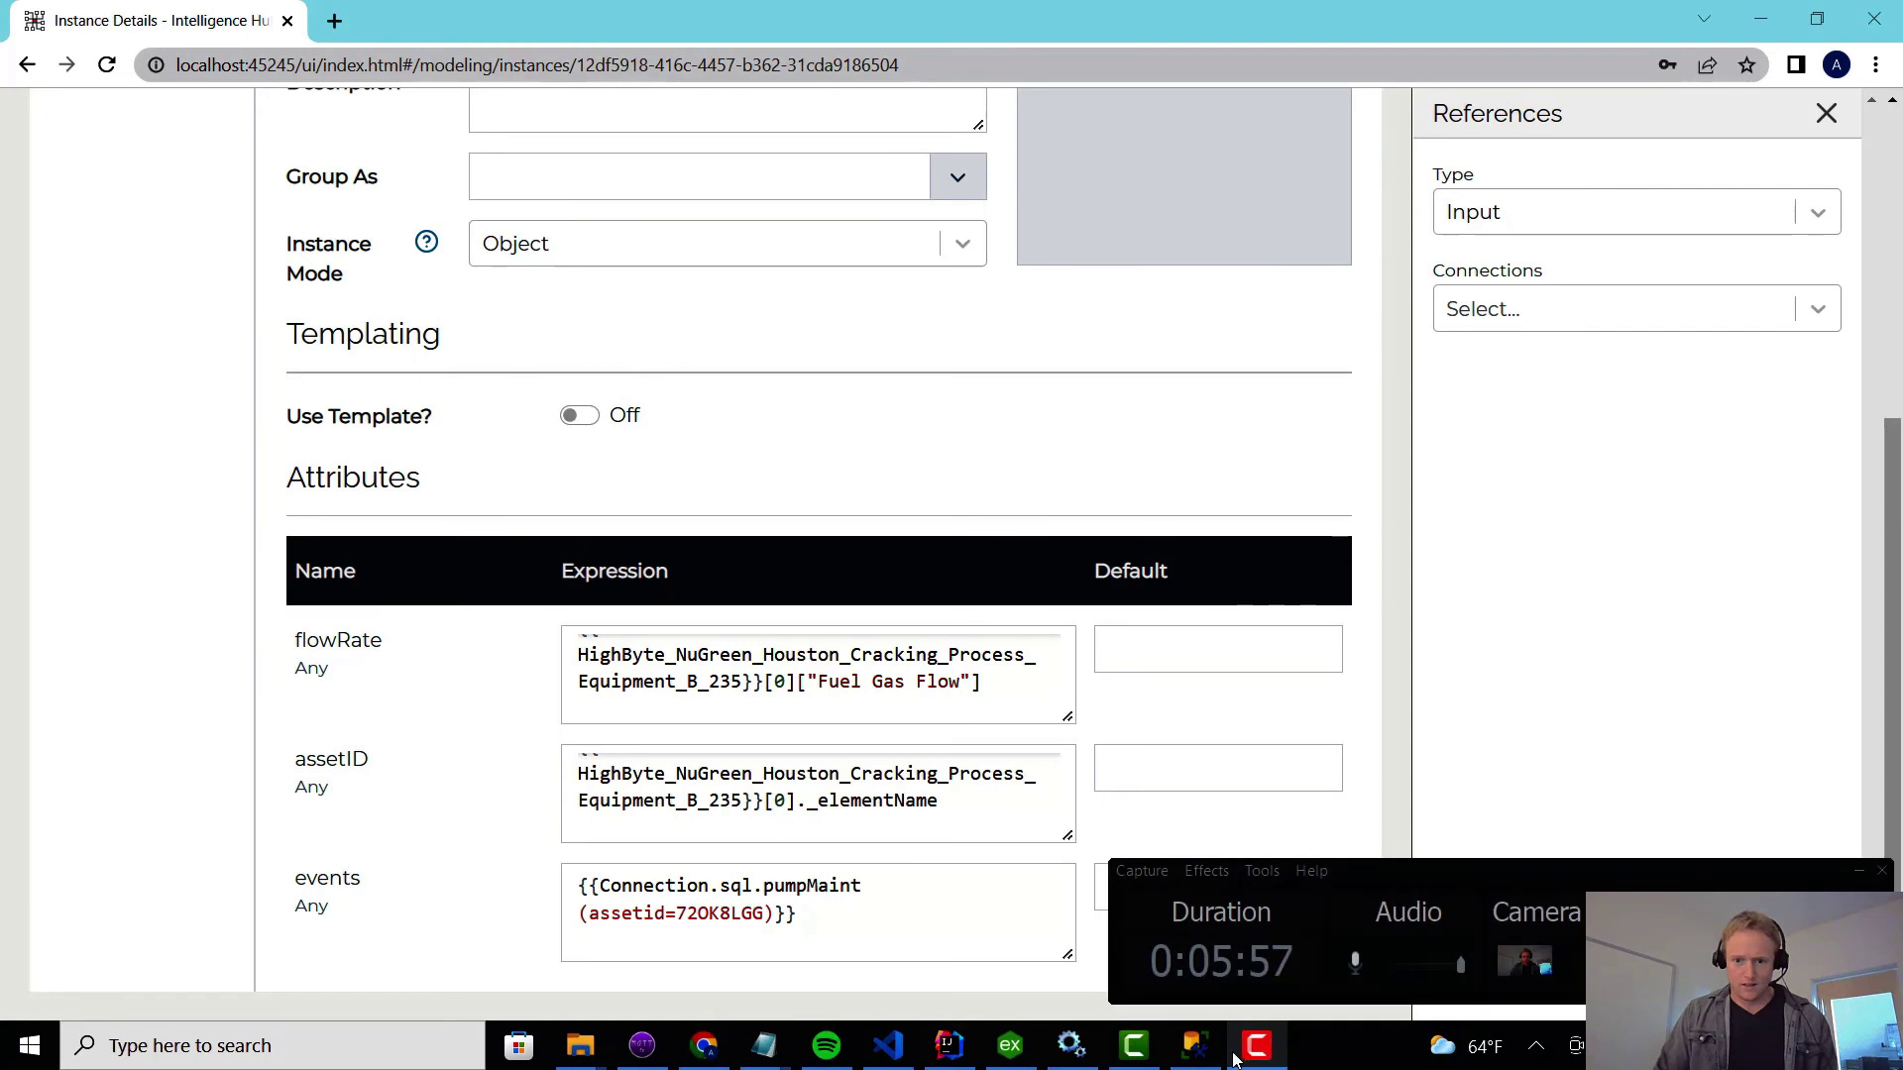
click(1194, 1046)
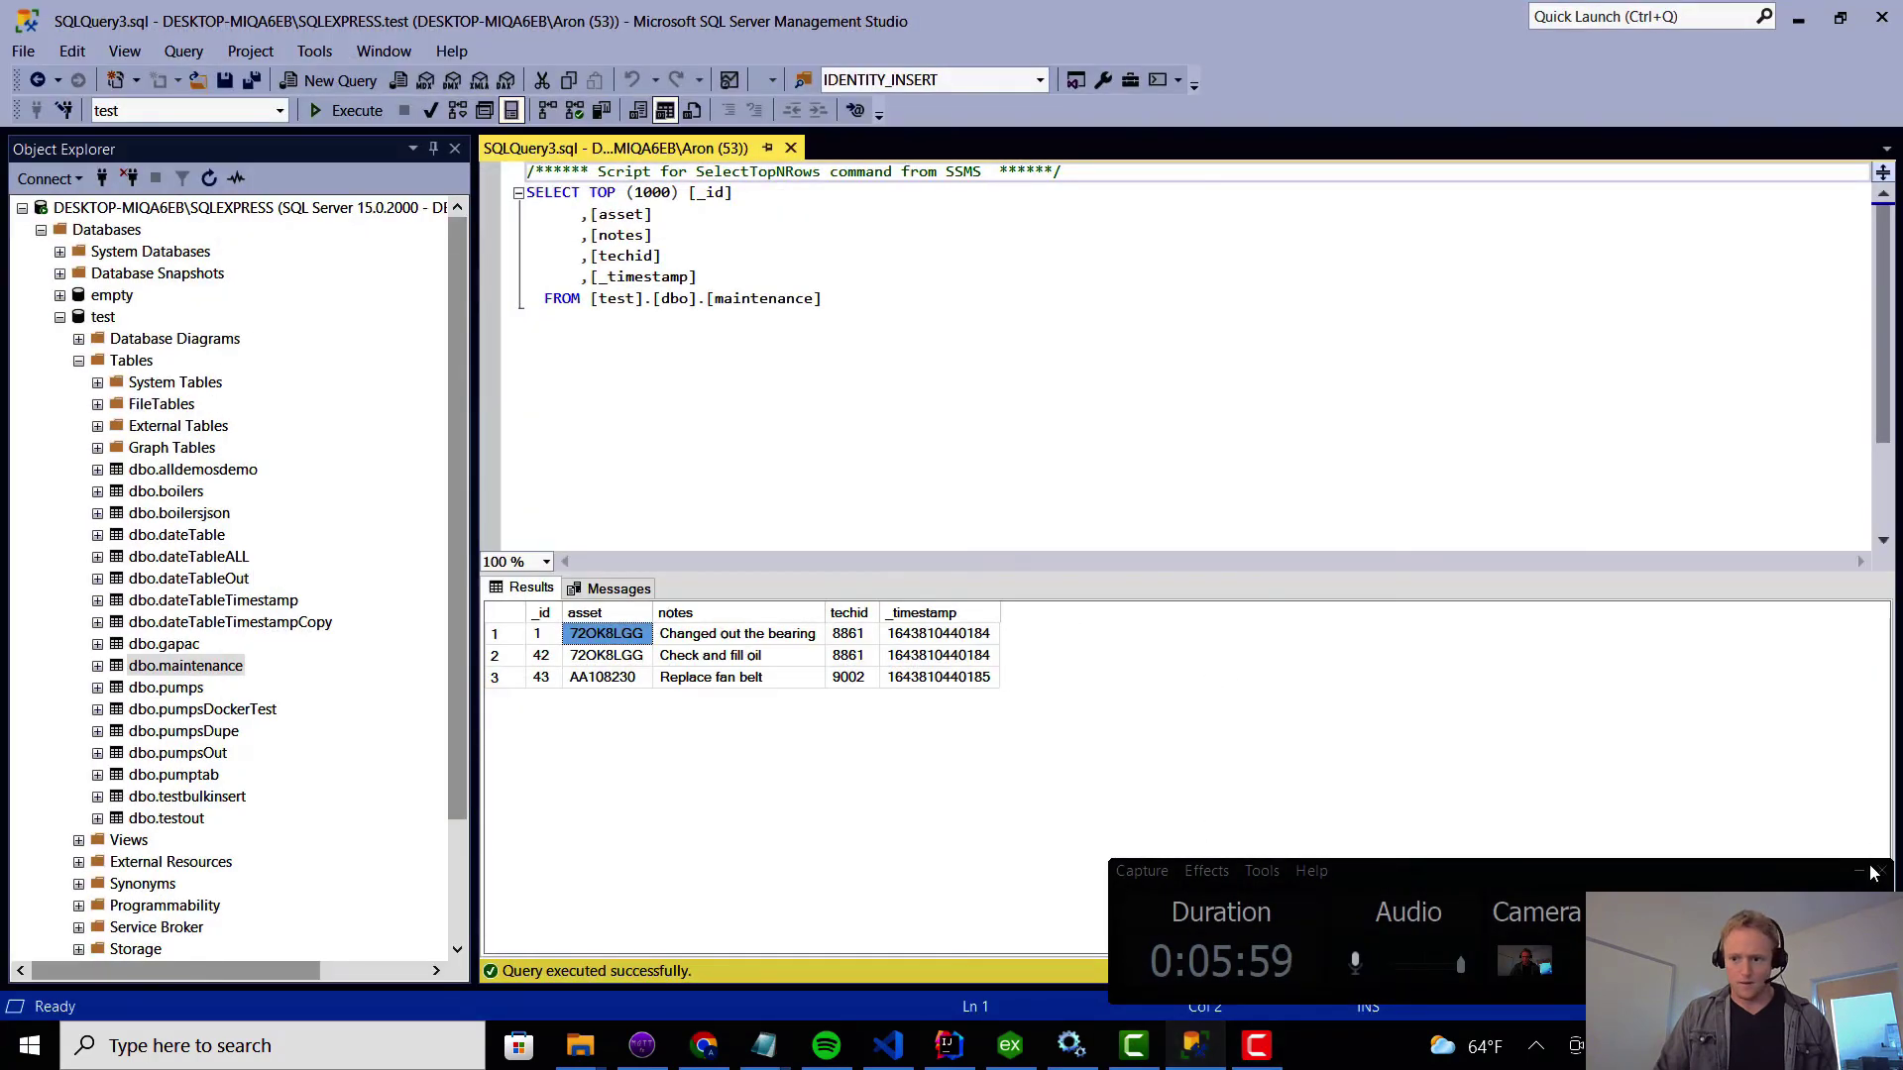
click(1873, 872)
click(614, 682)
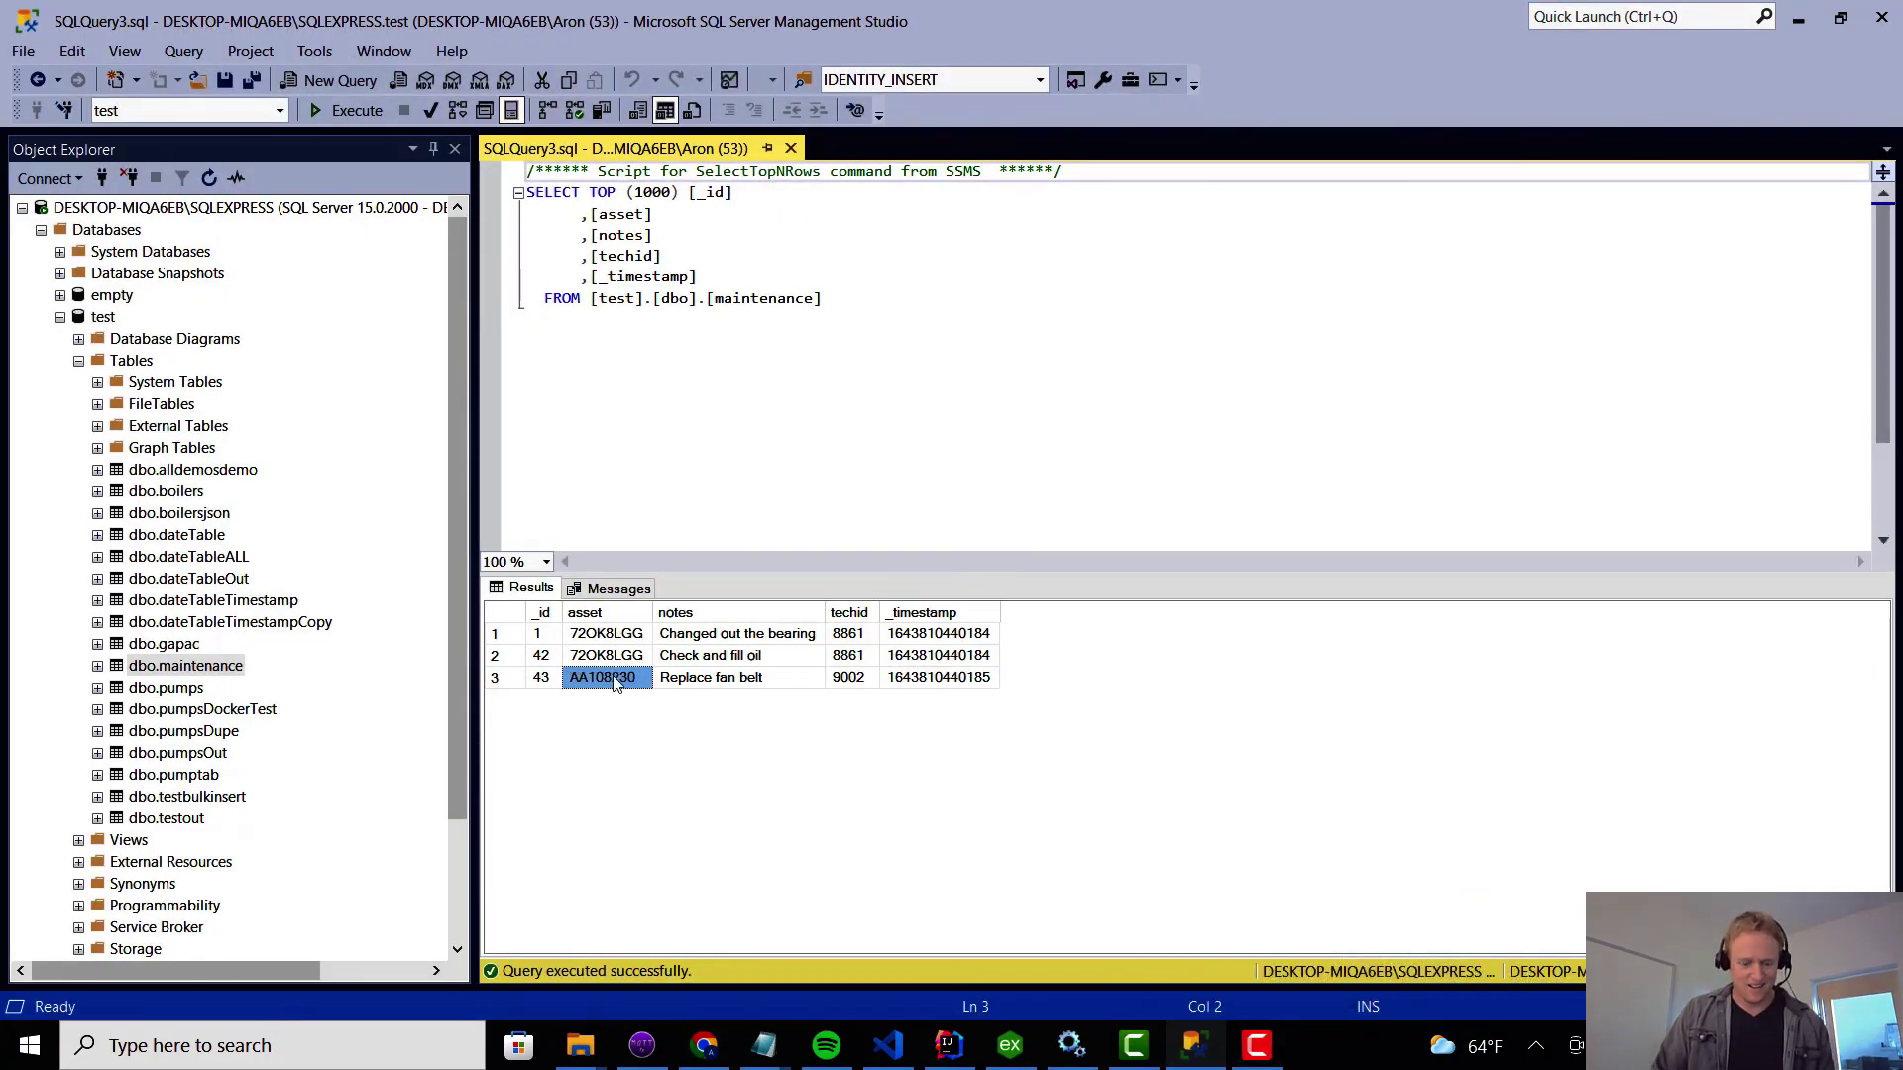
click(1799, 20)
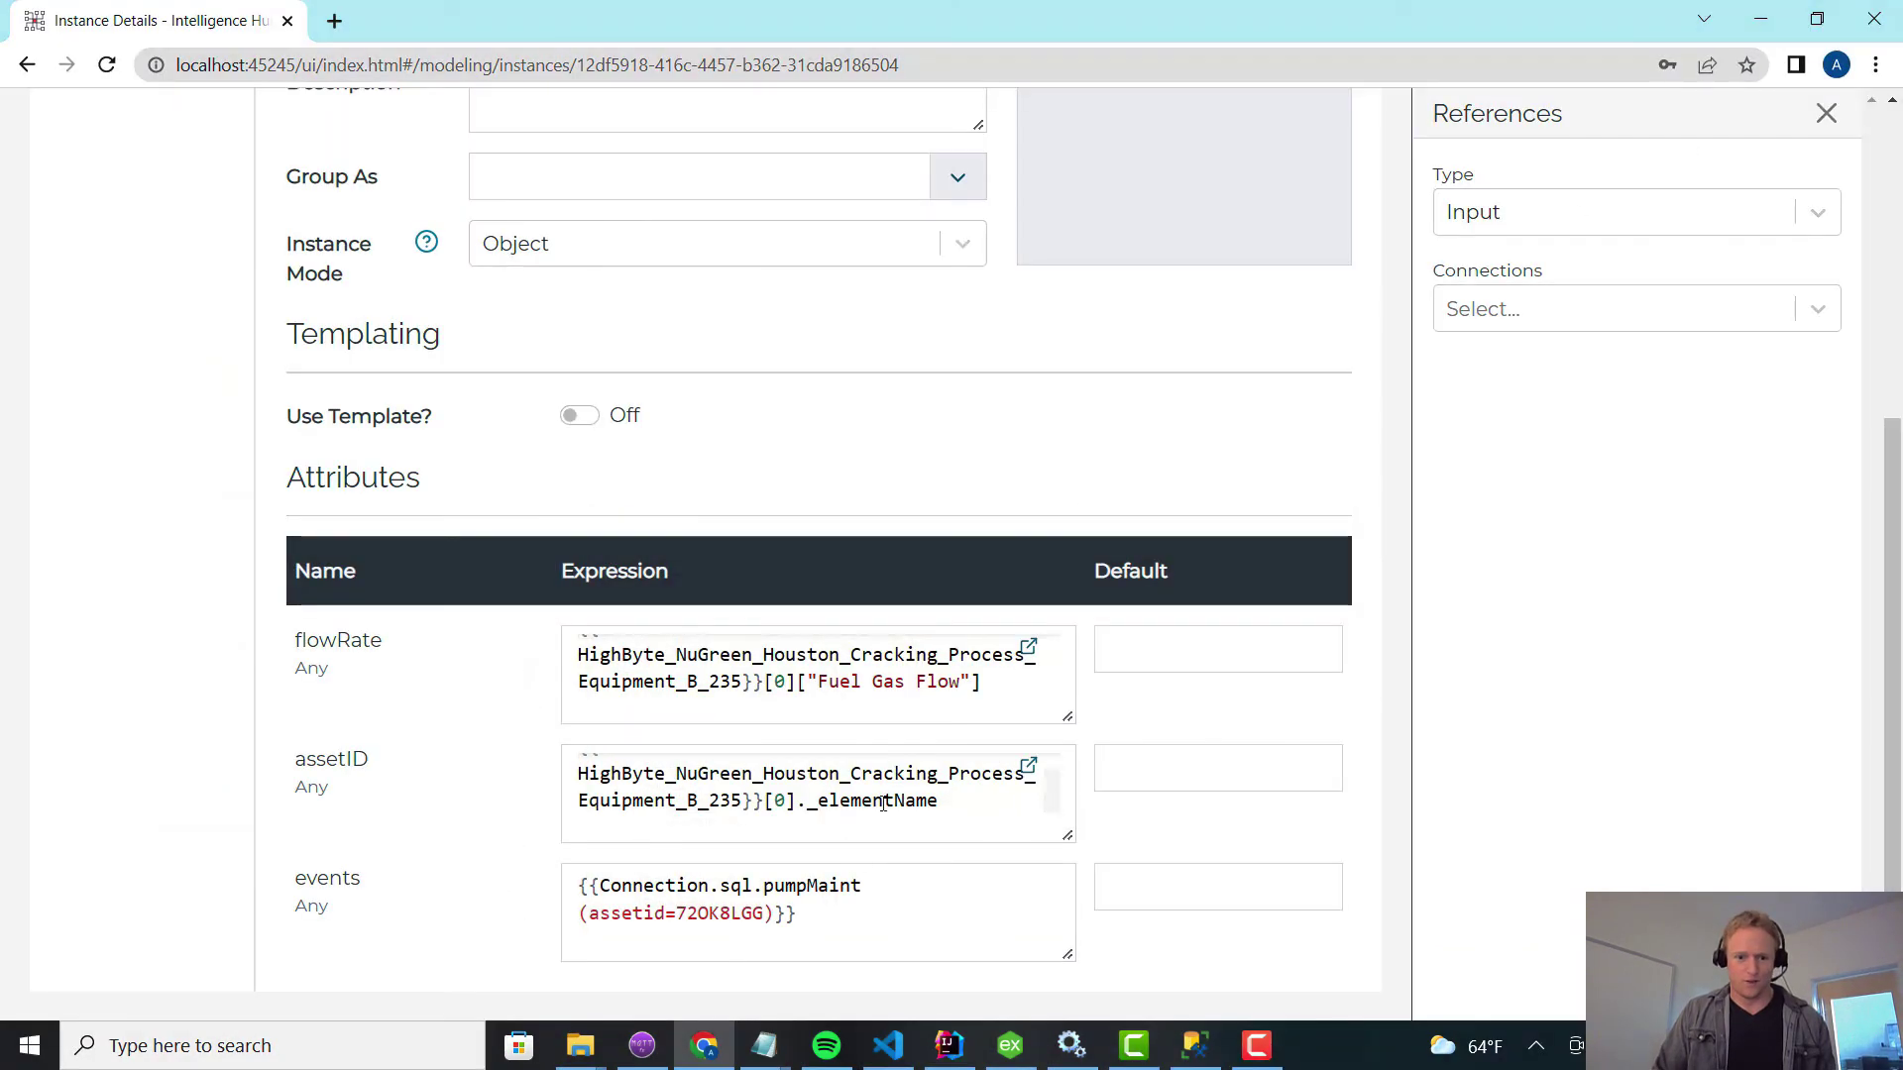
double_click(720, 913)
text(AA108230)
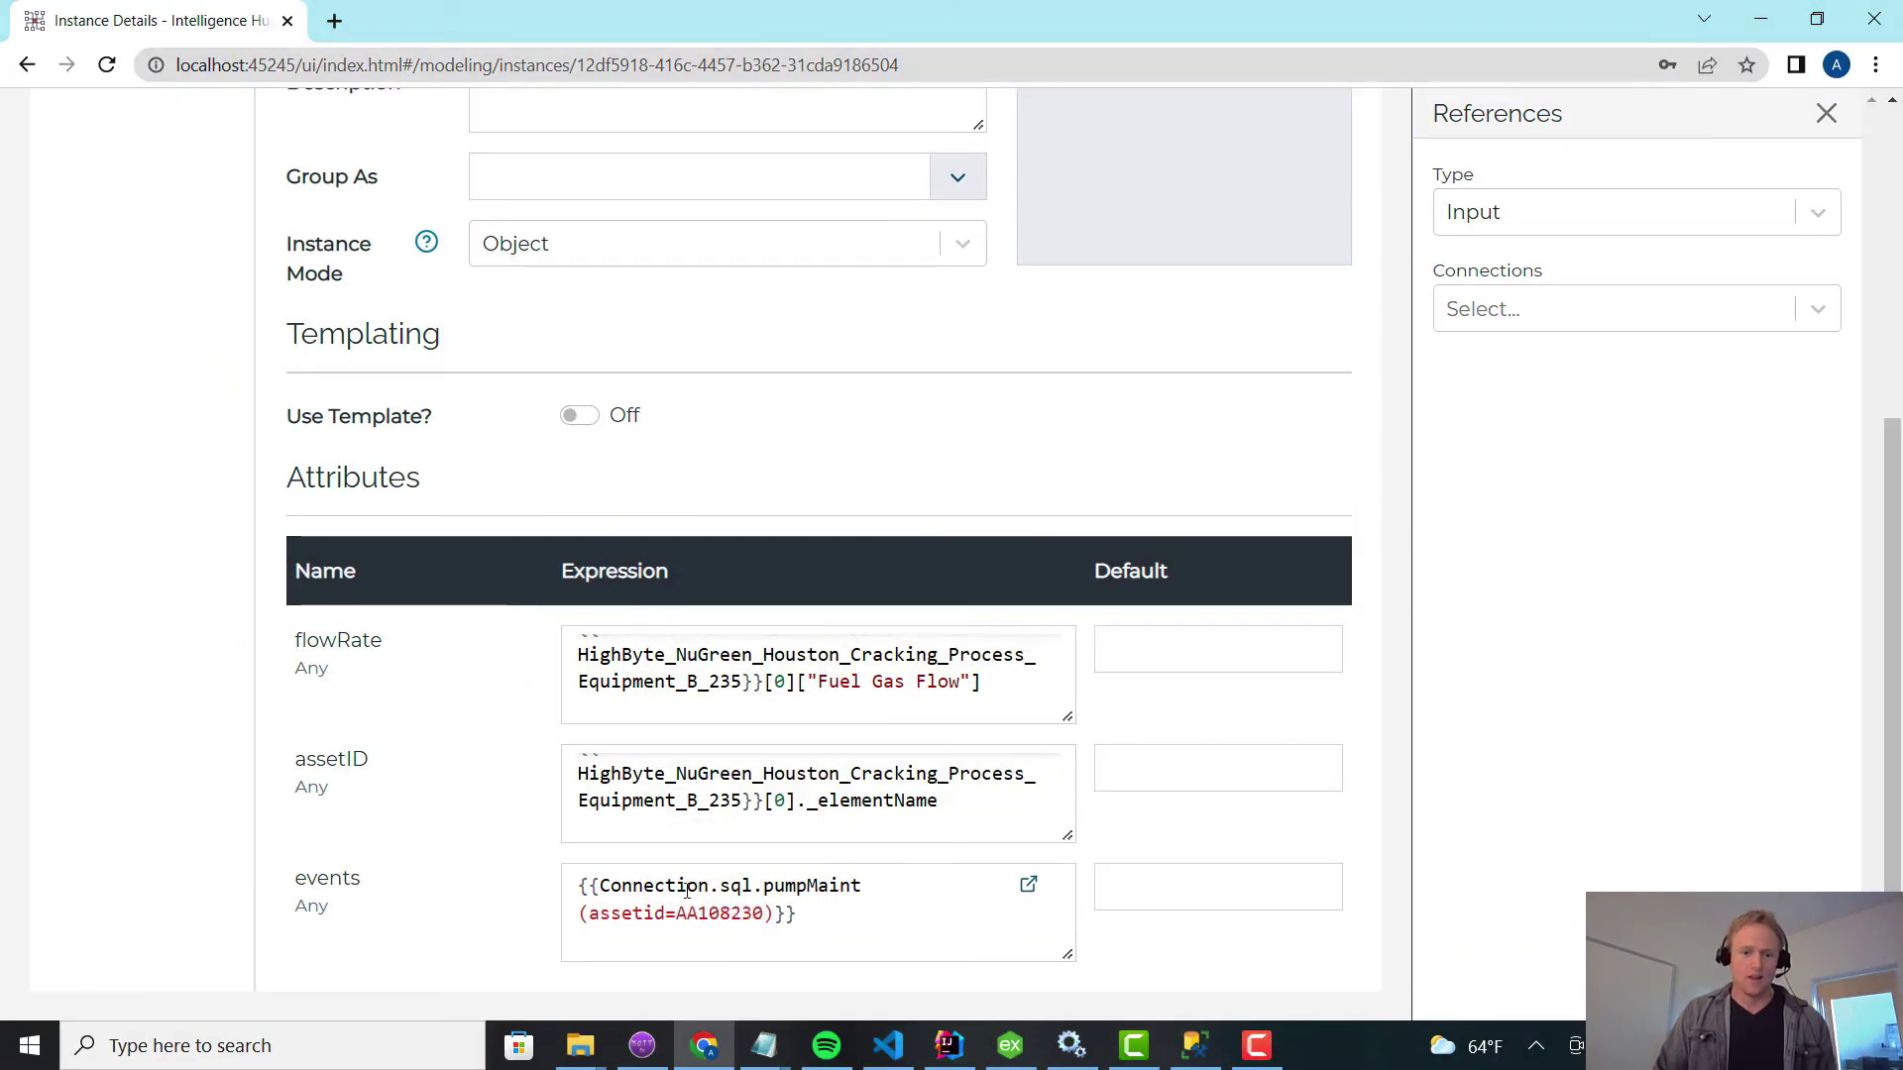
drag(686, 892, 753, 914)
double_click(711, 912)
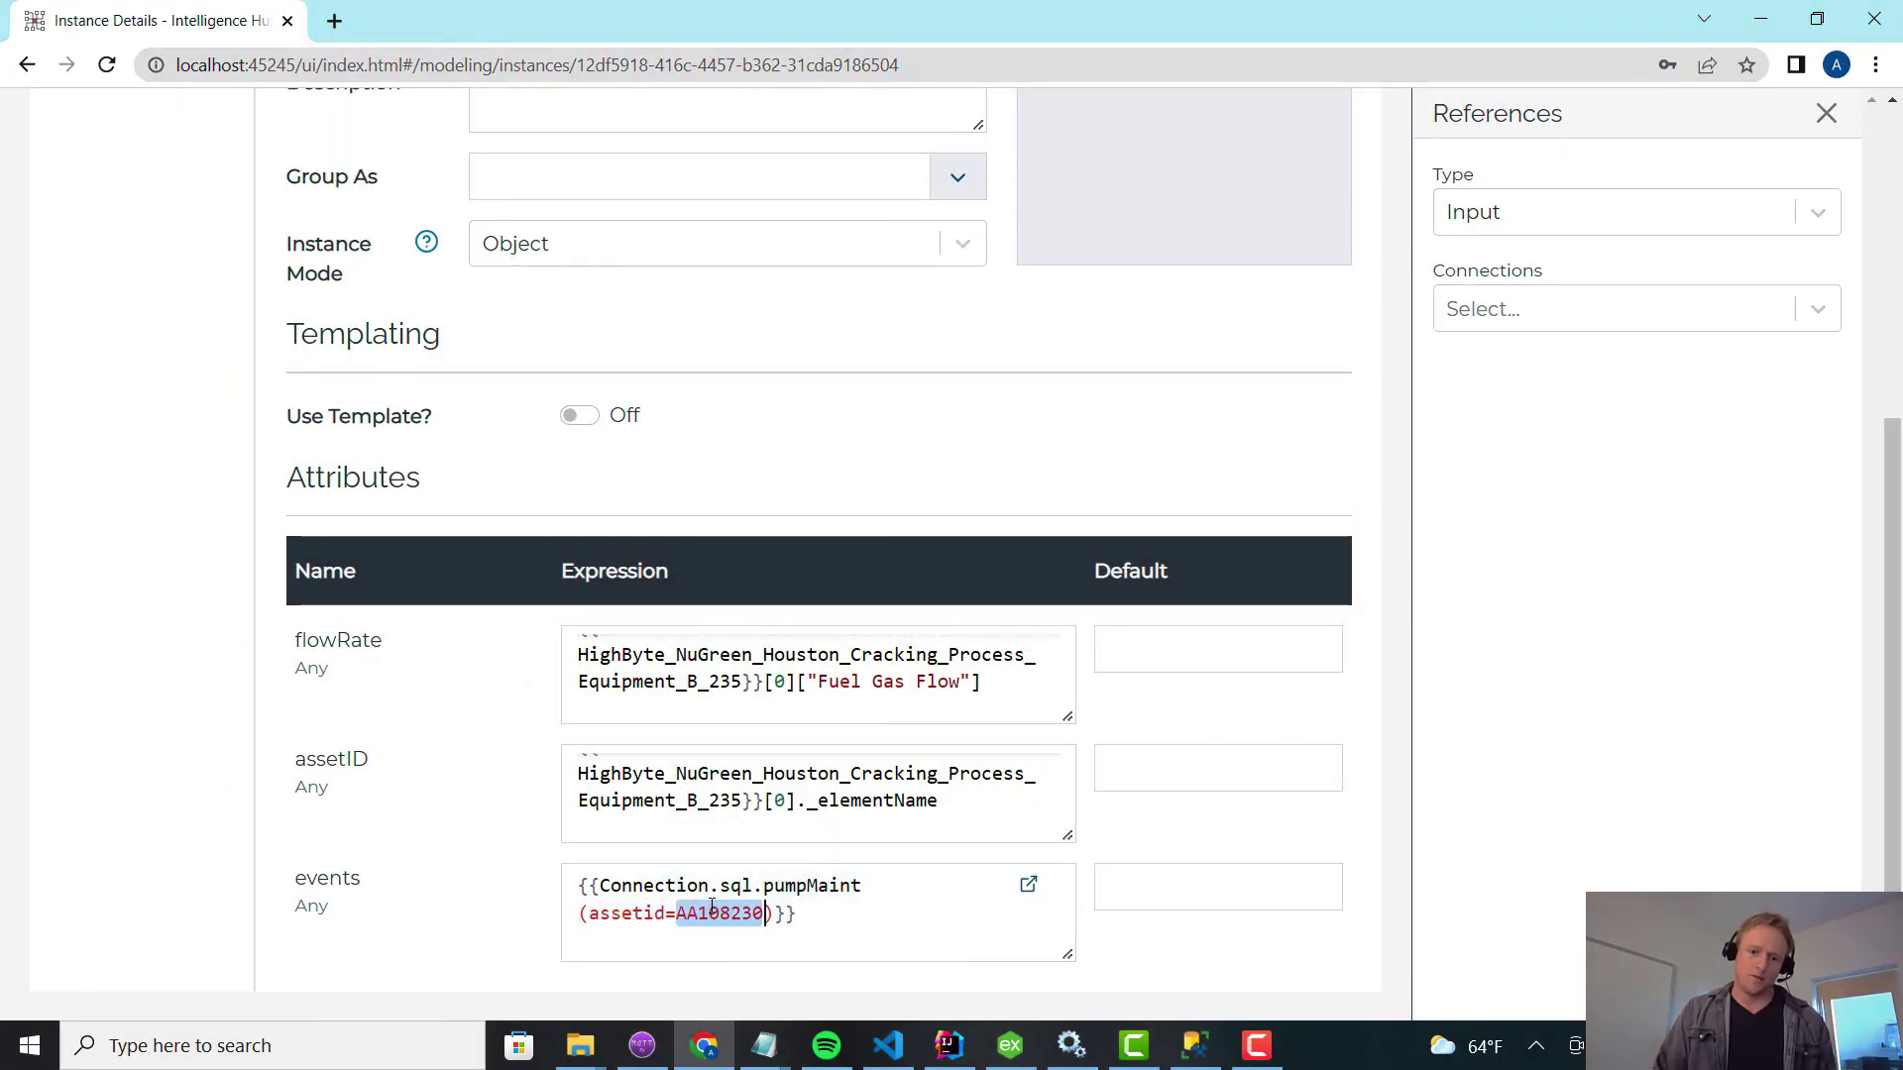
scroll(985, 649, up, 6)
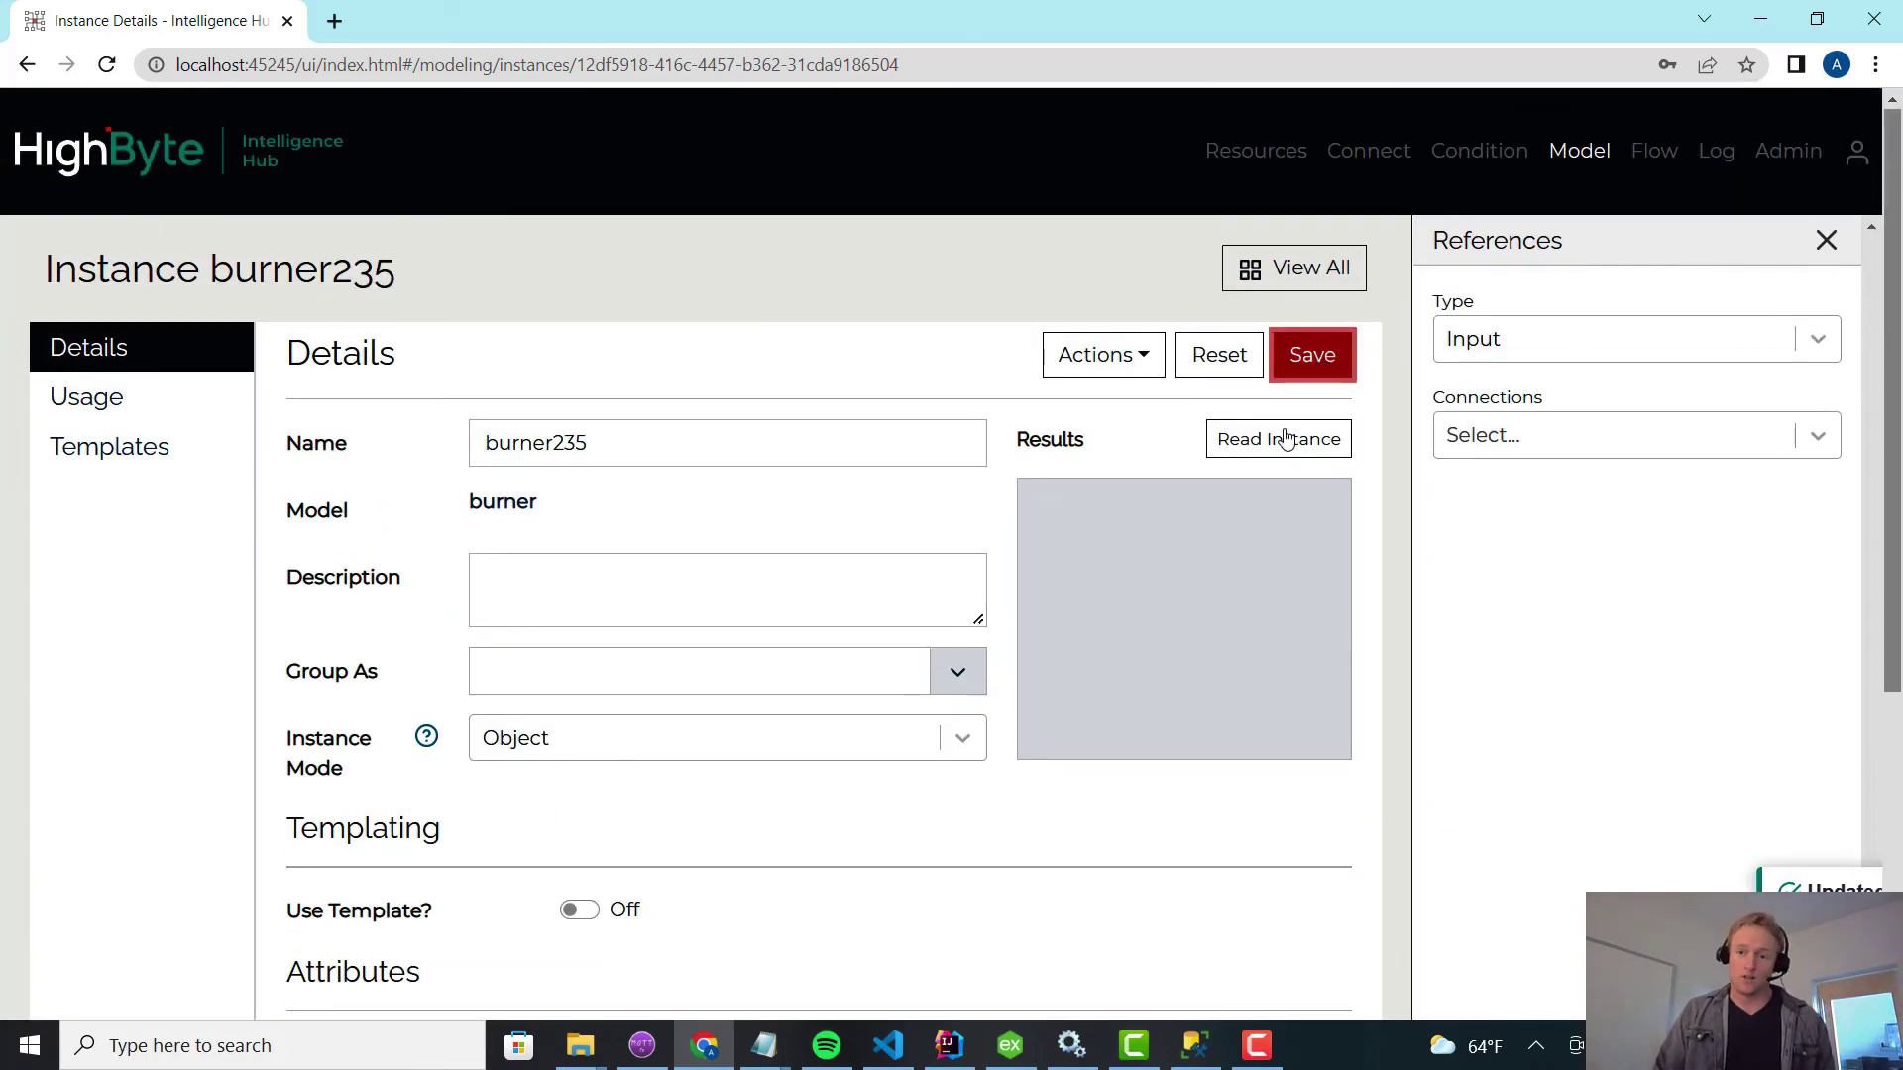
Read burner235 and verify its single returned event has asset AA108230.
click(1286, 438)
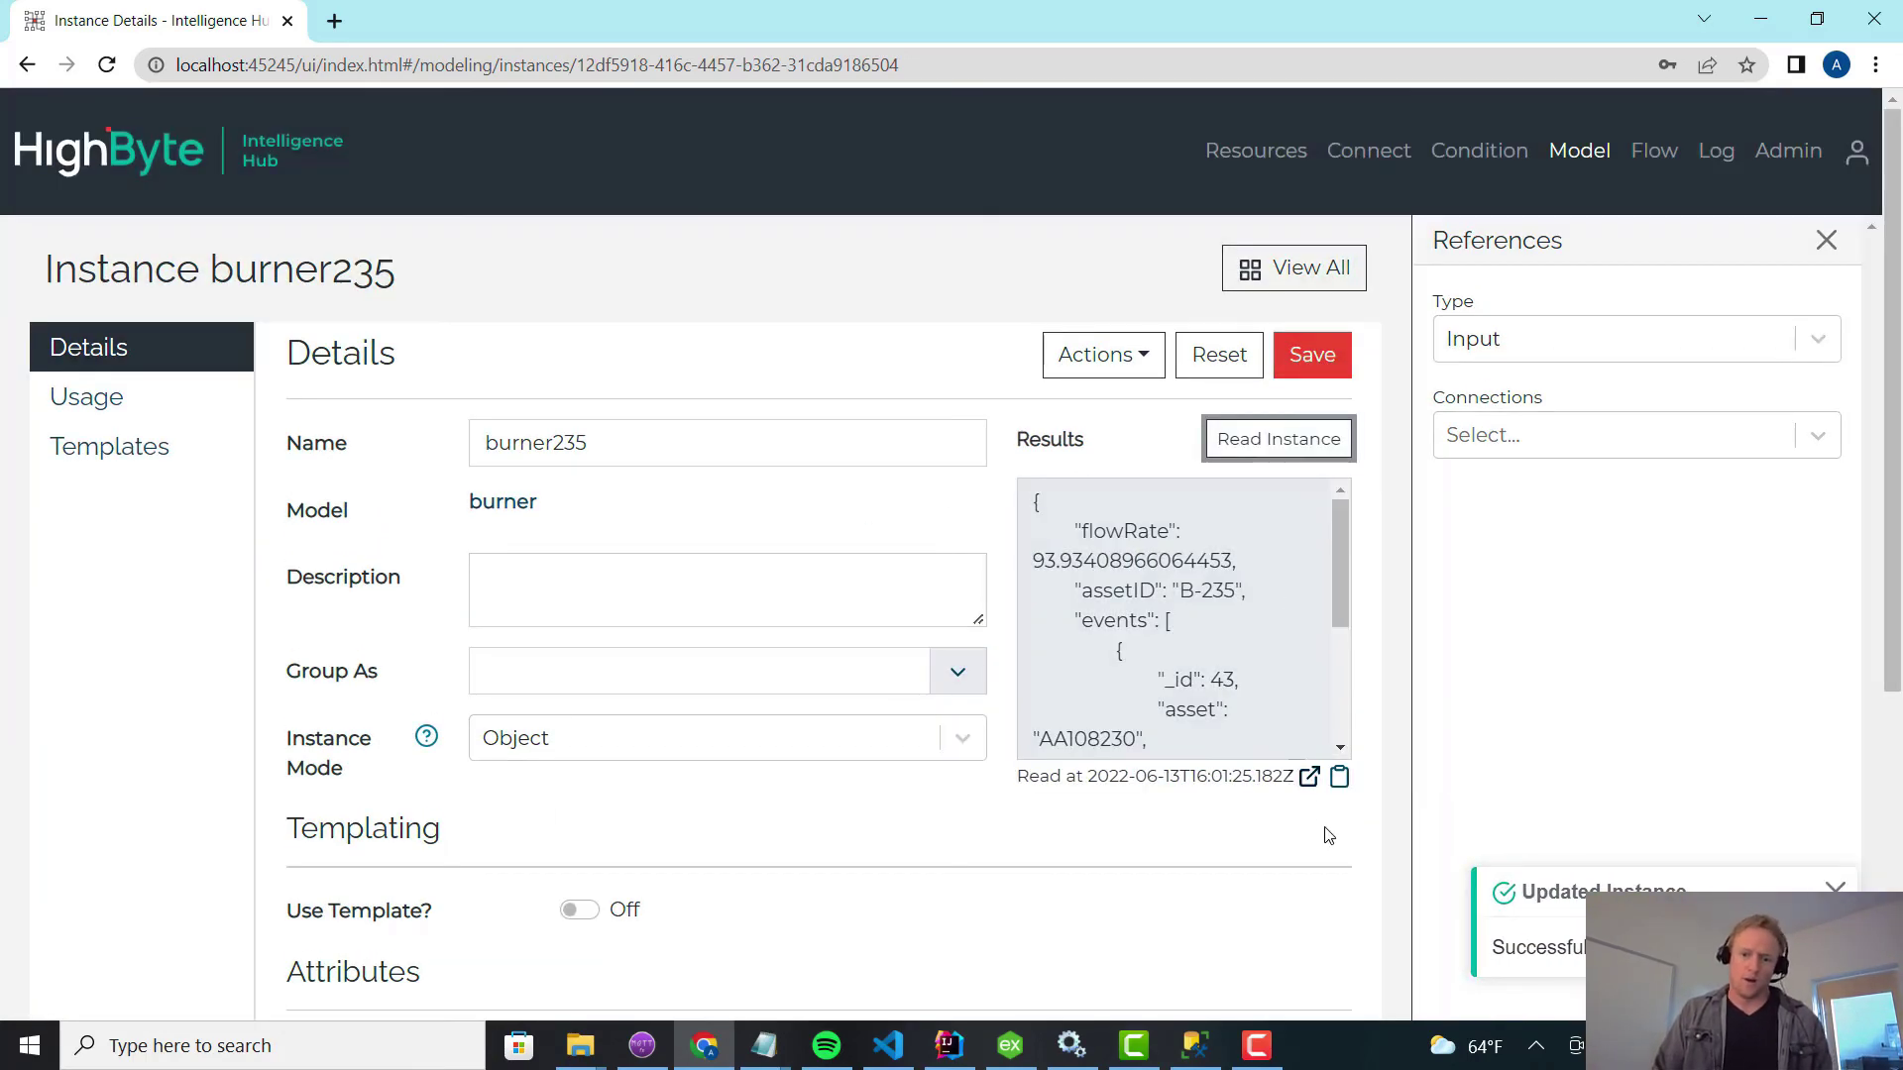
click(1309, 778)
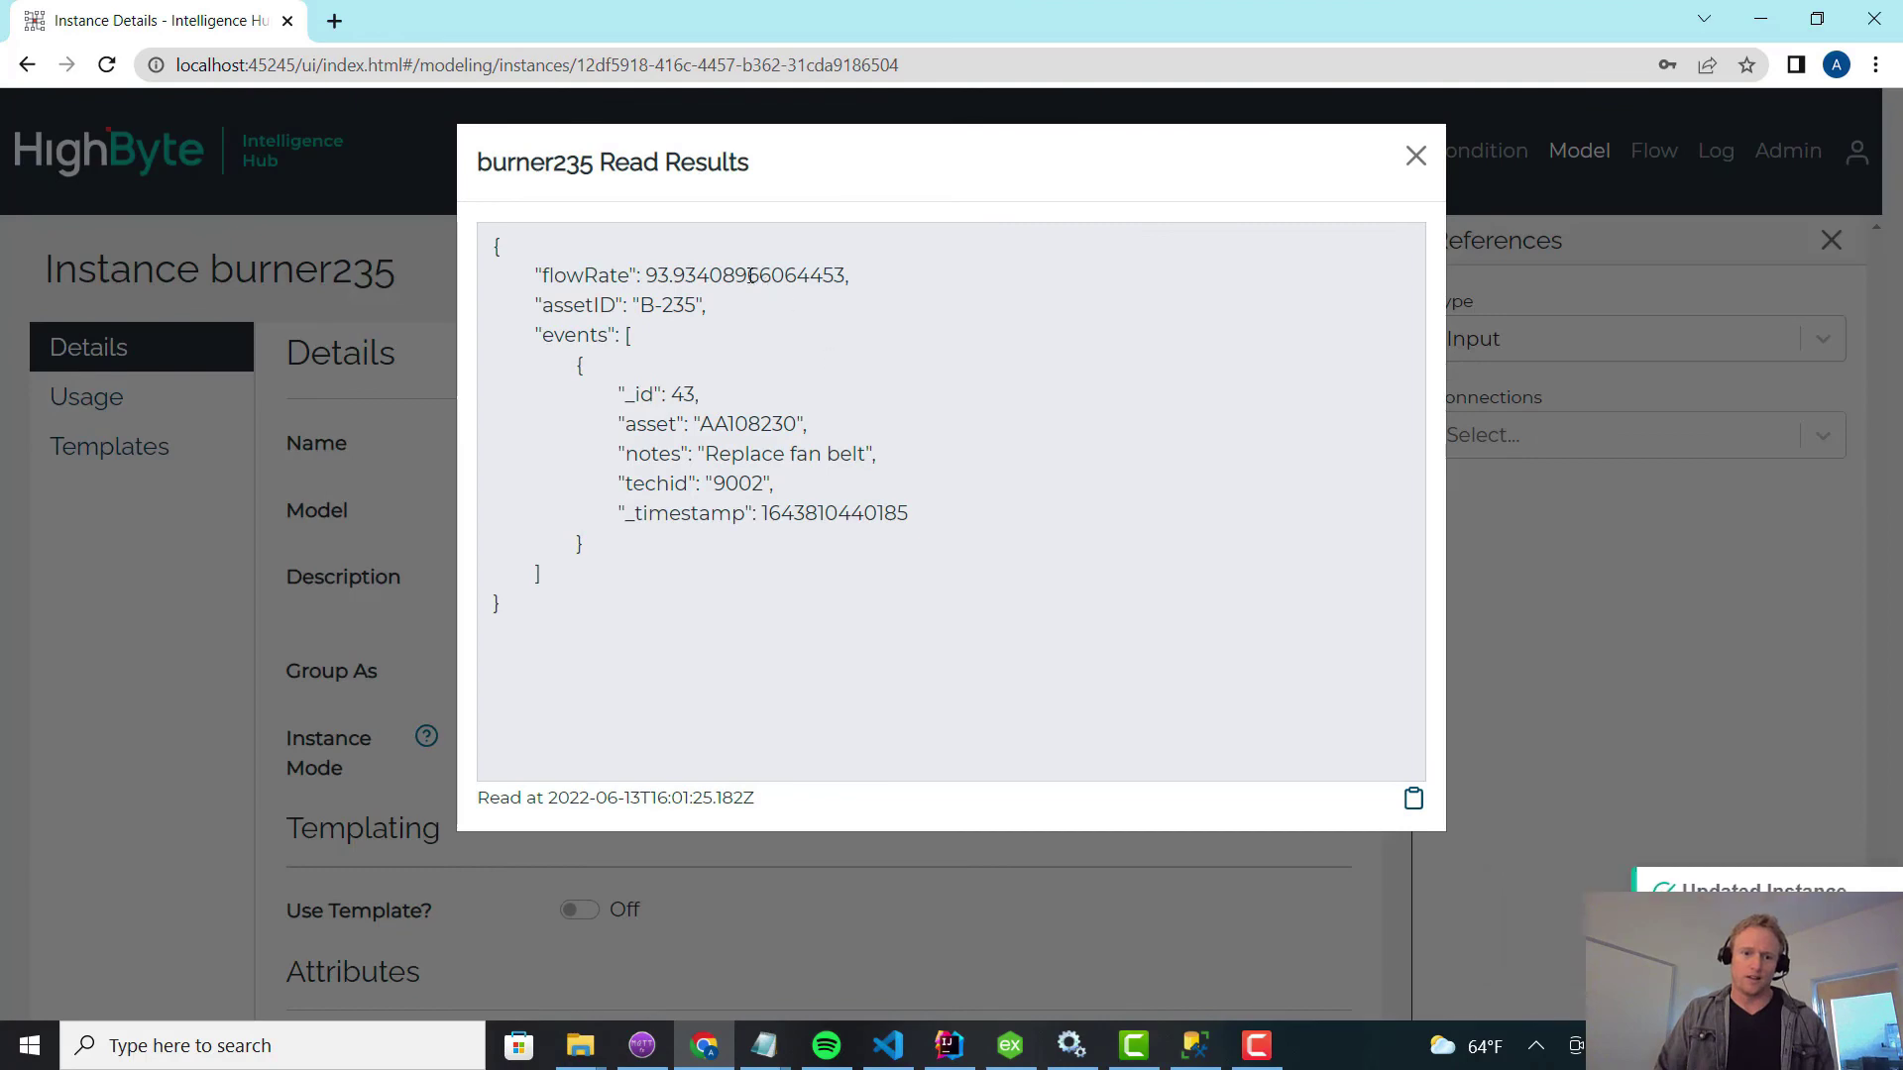
drag(657, 395, 759, 424)
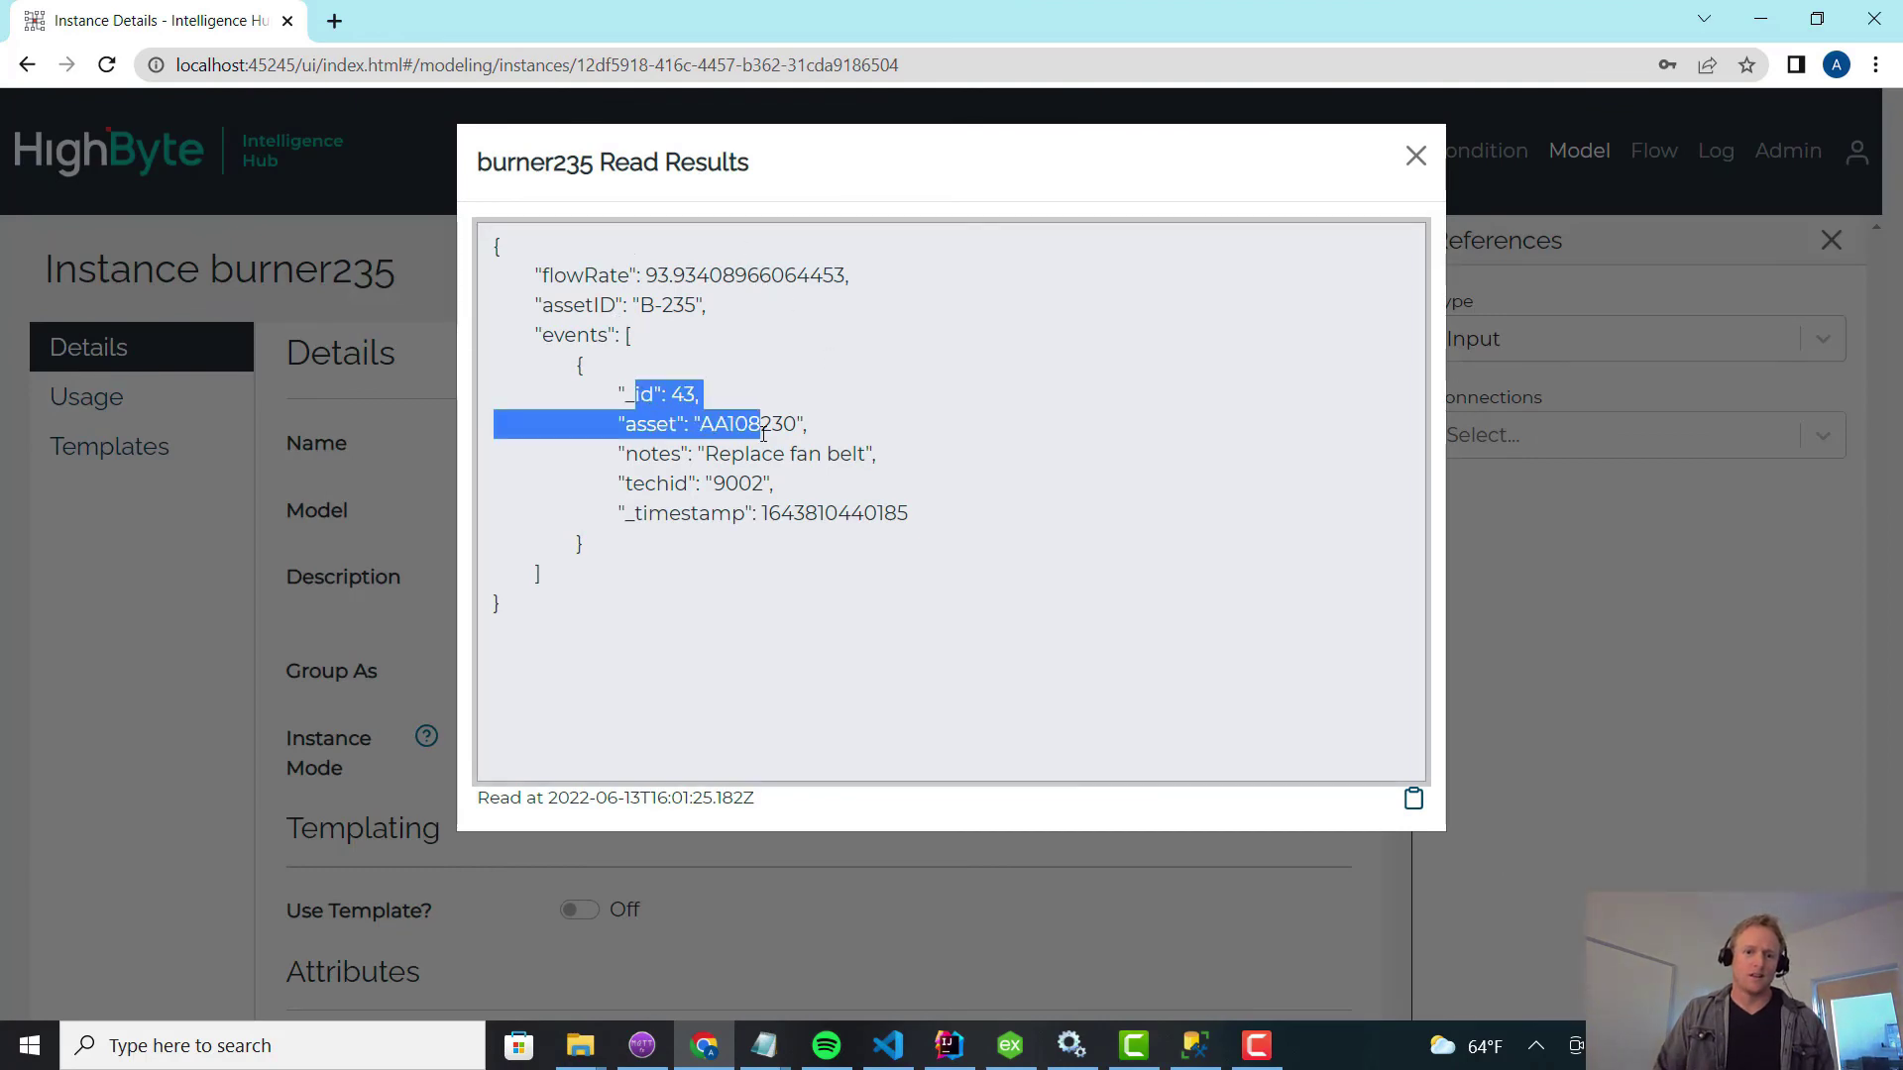
double_click(748, 424)
click(1417, 155)
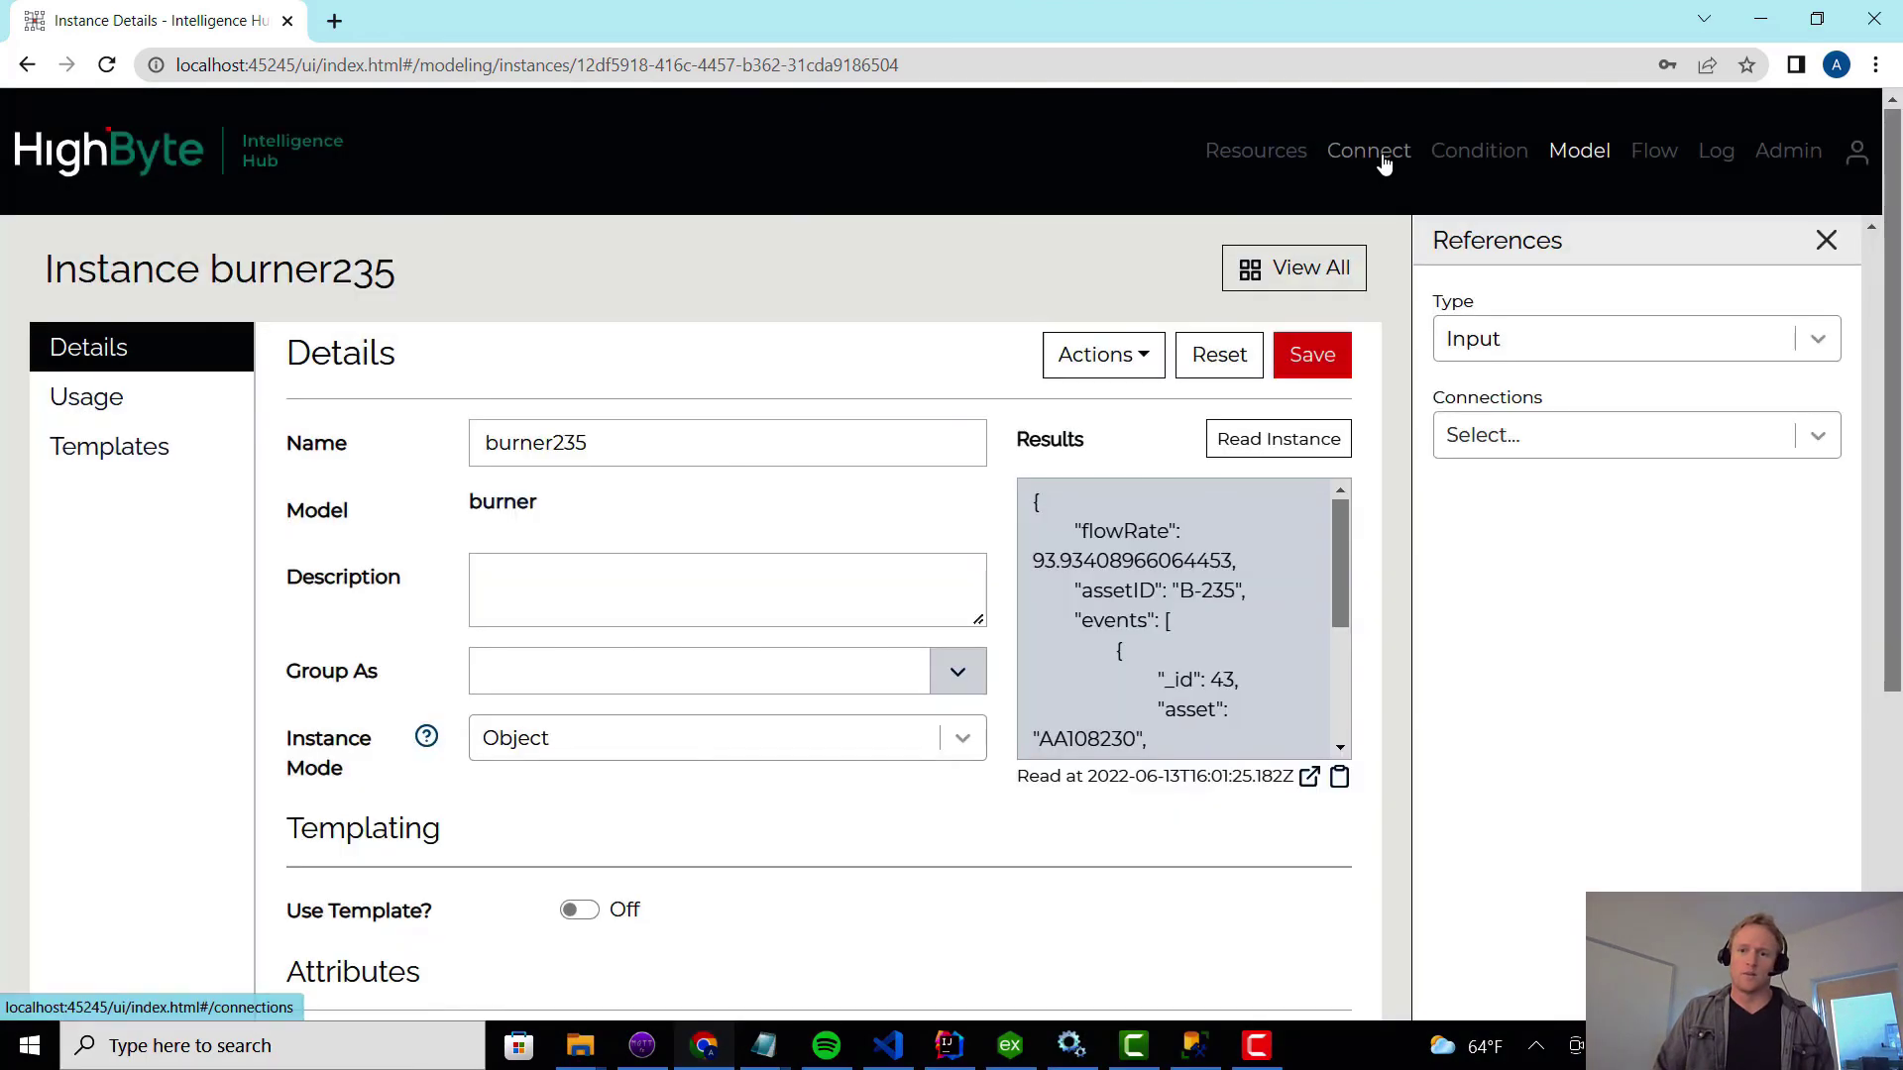
Show the sql connection's Inputs list and highlight pumpMaint's WHERE asset='{{this.assetid}}' filter.
click(1381, 154)
click(774, 402)
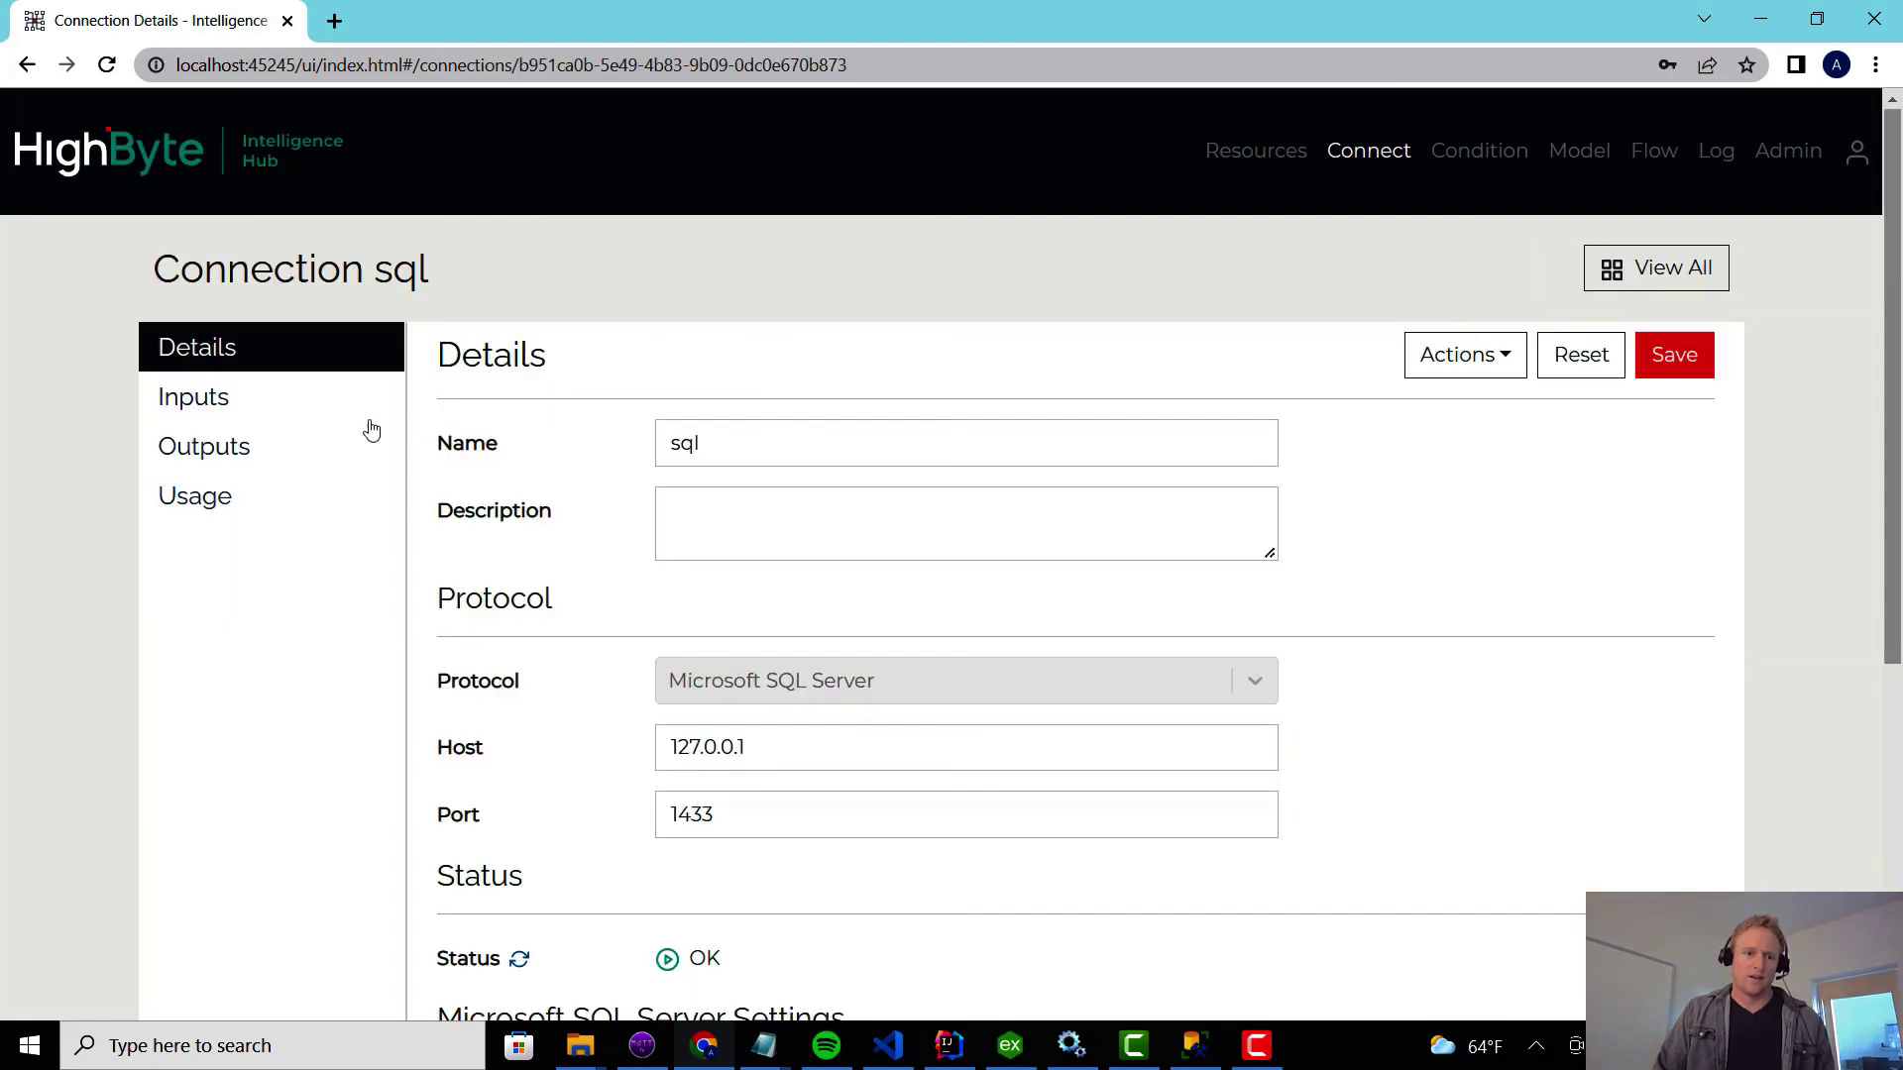
click(234, 406)
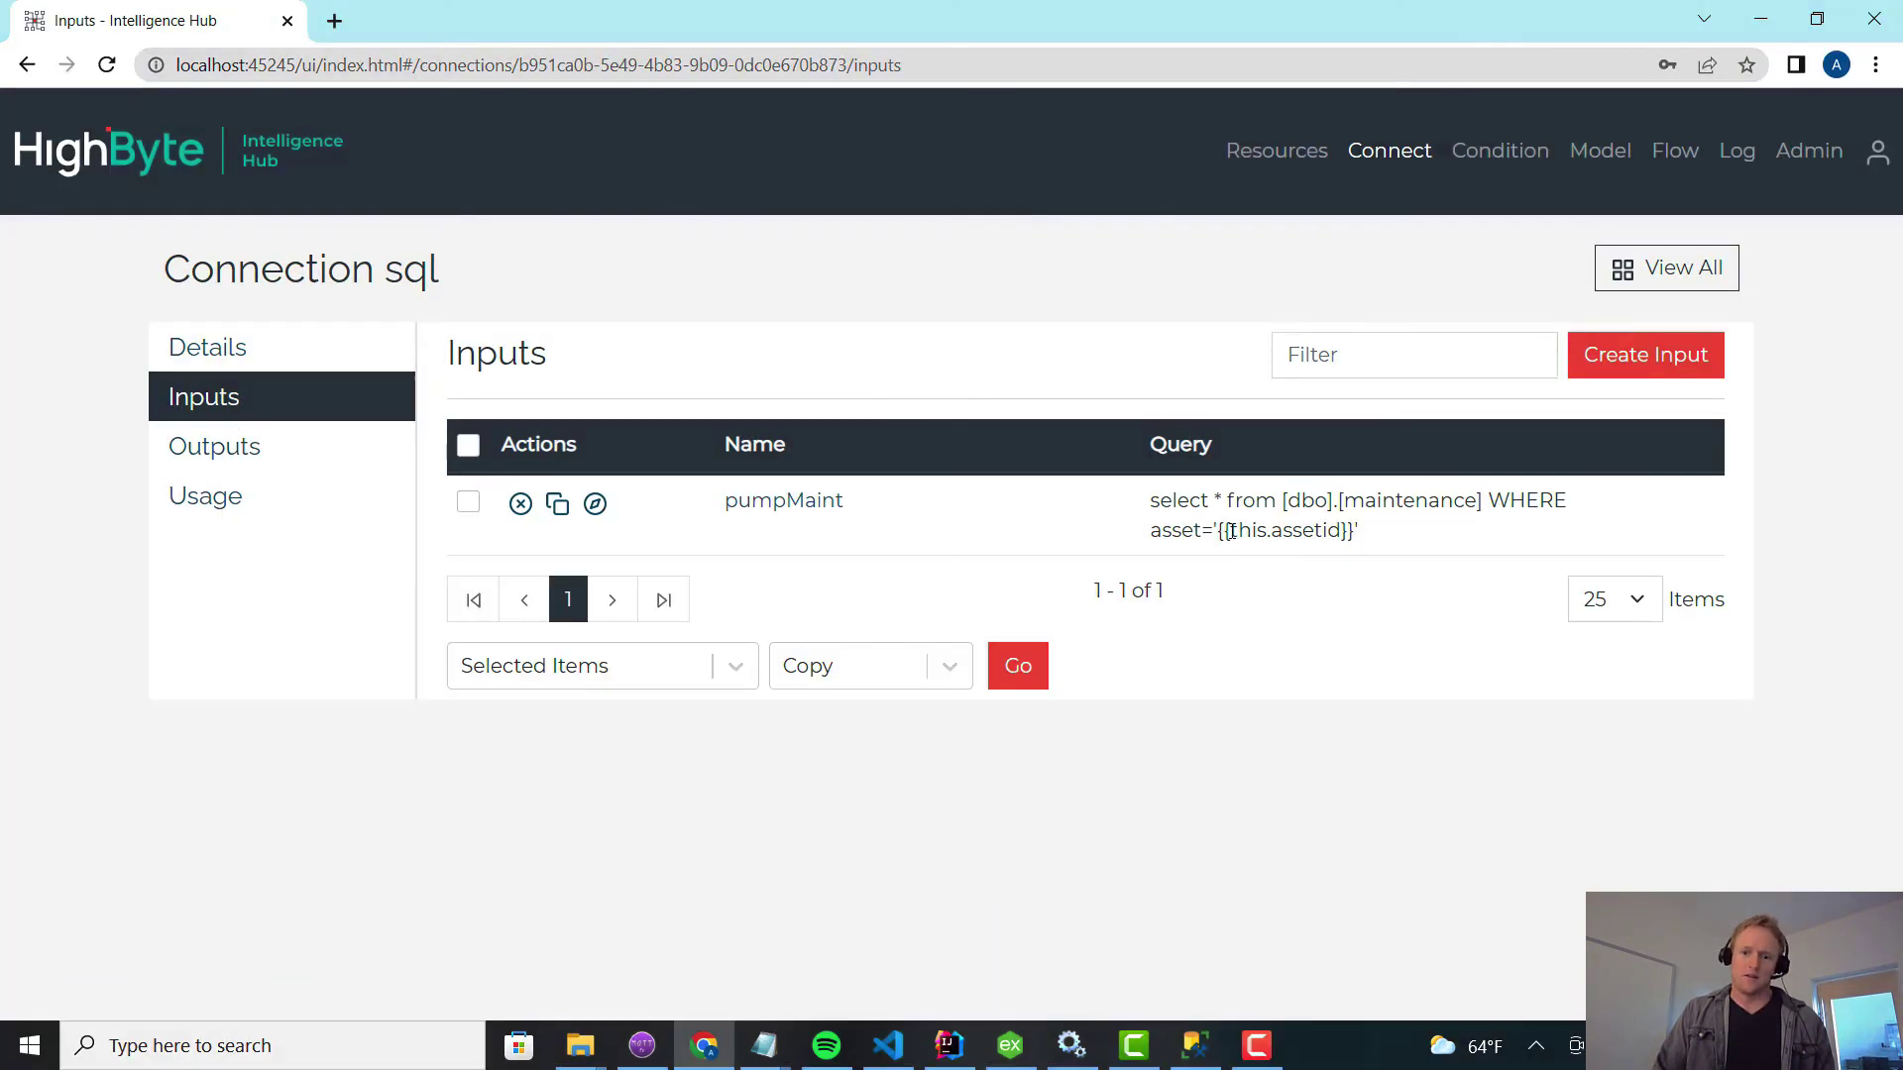
drag(1228, 530, 1356, 530)
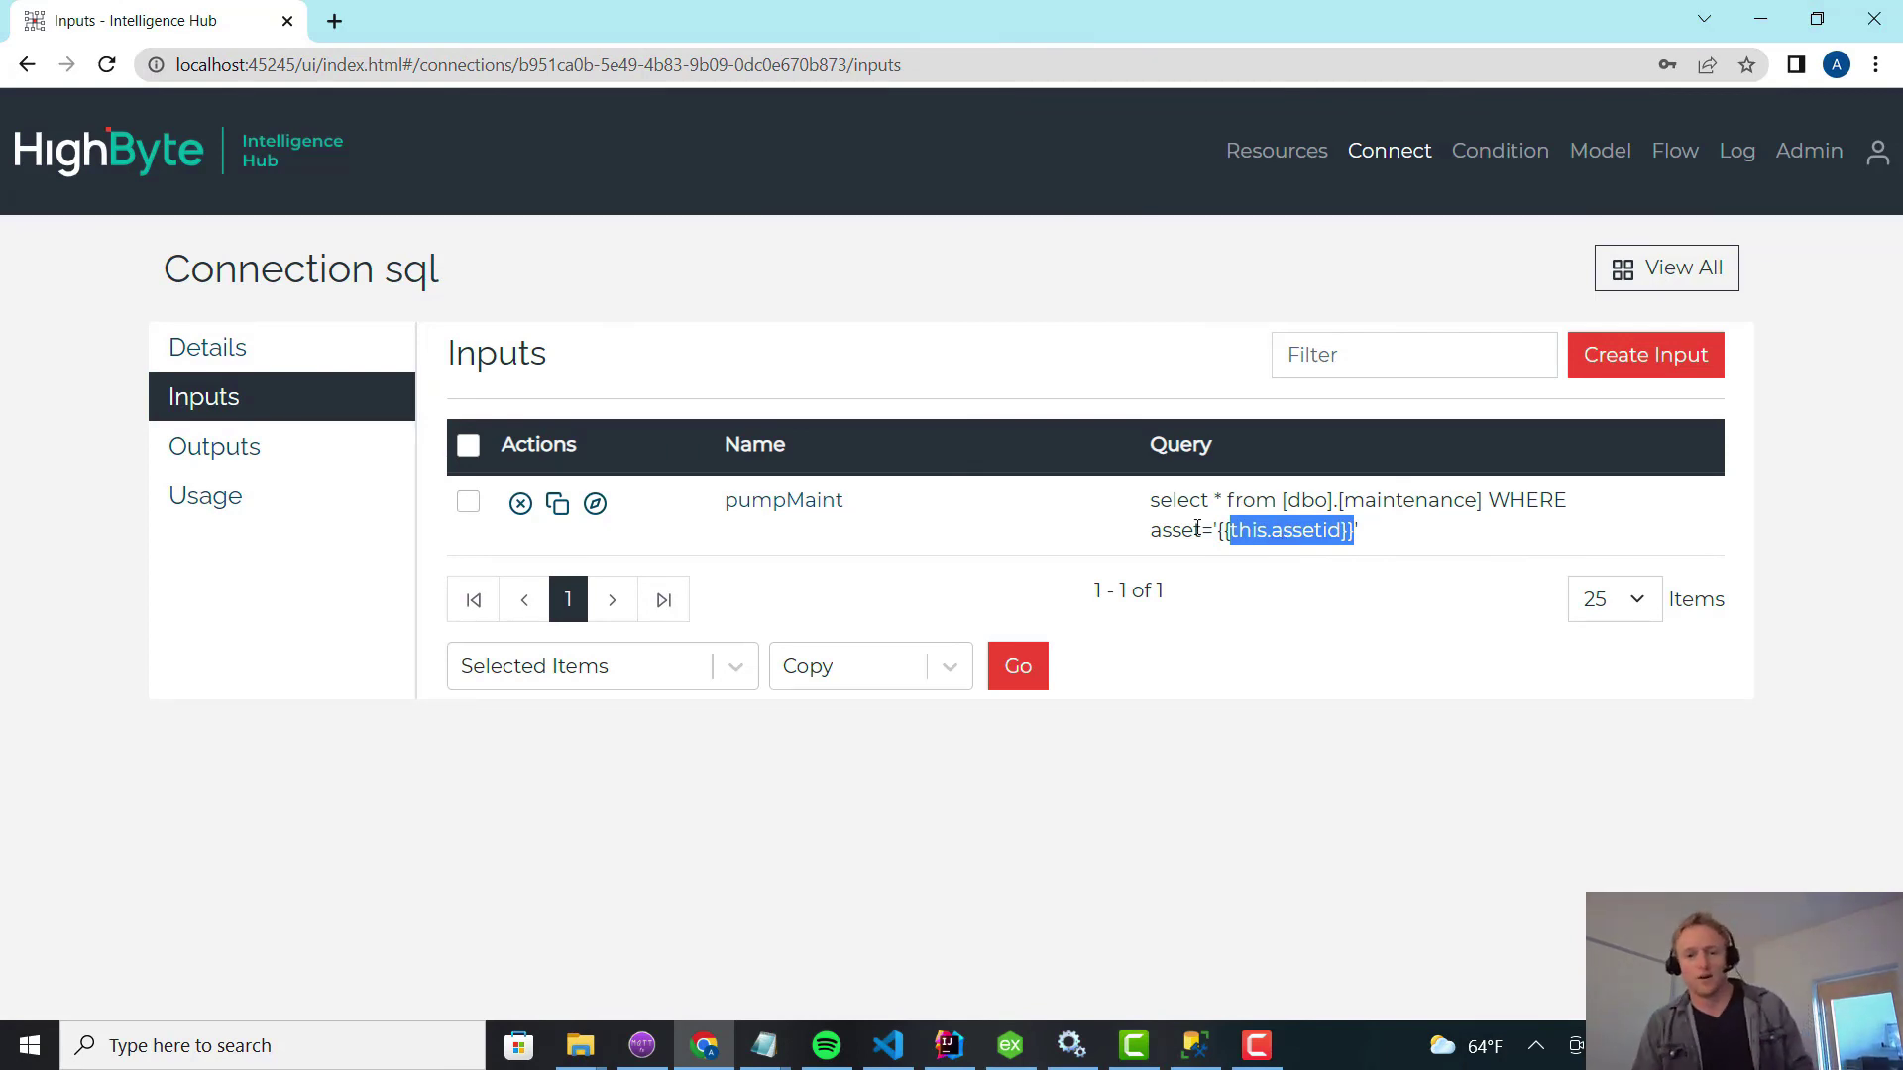
click(900, 536)
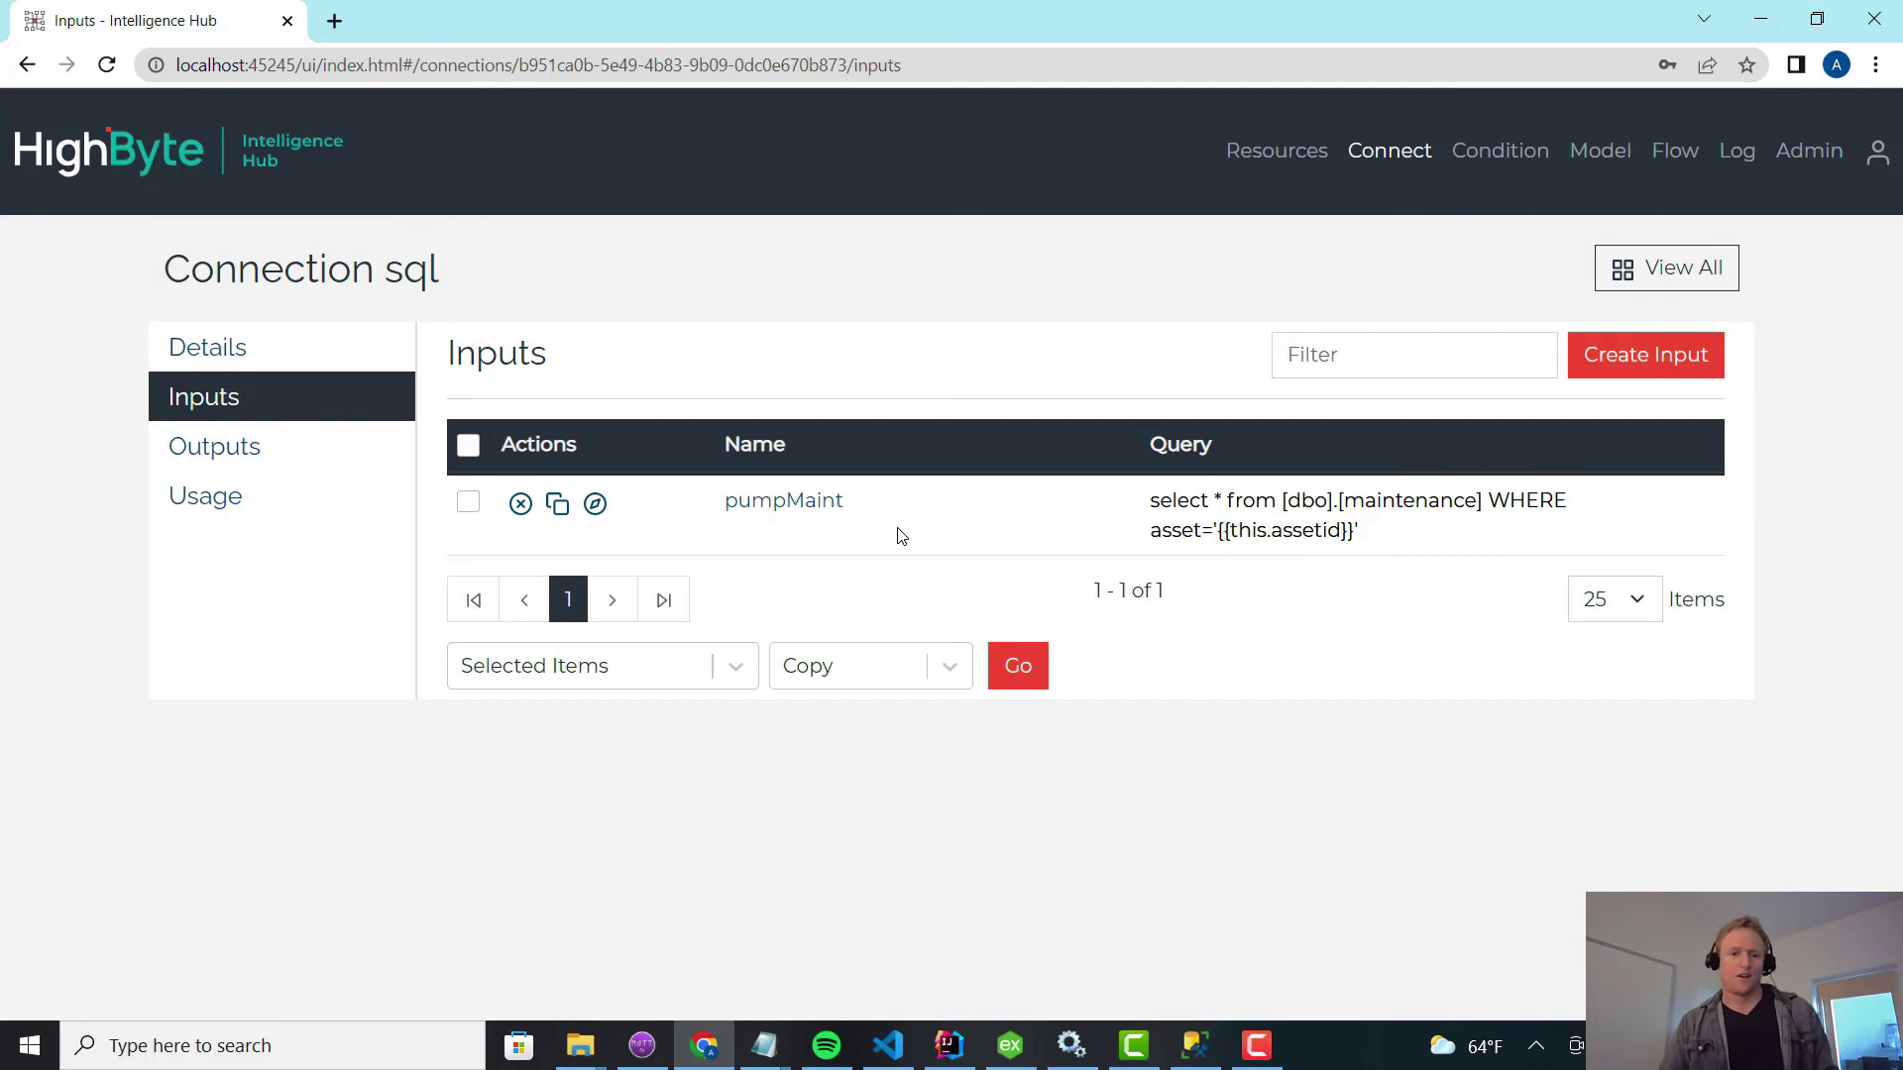